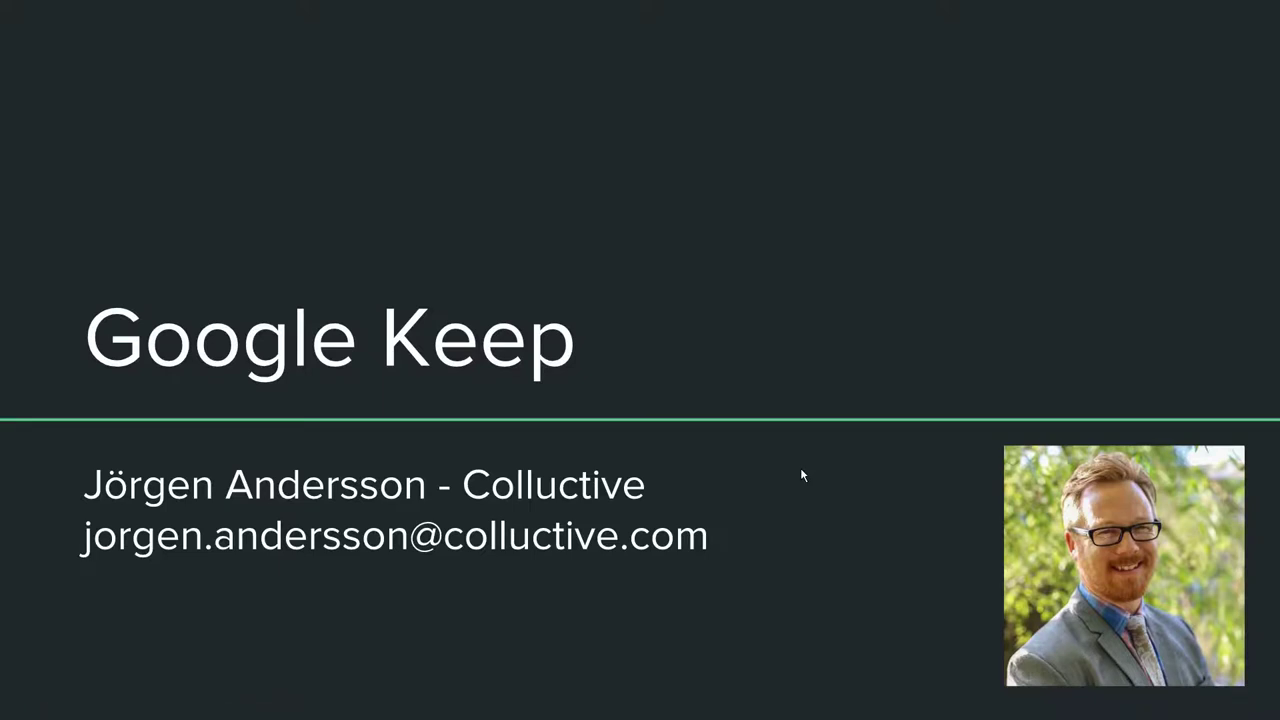
Advance past the Google Keep title slide to the rest of the presentation
mouse_move(801, 469)
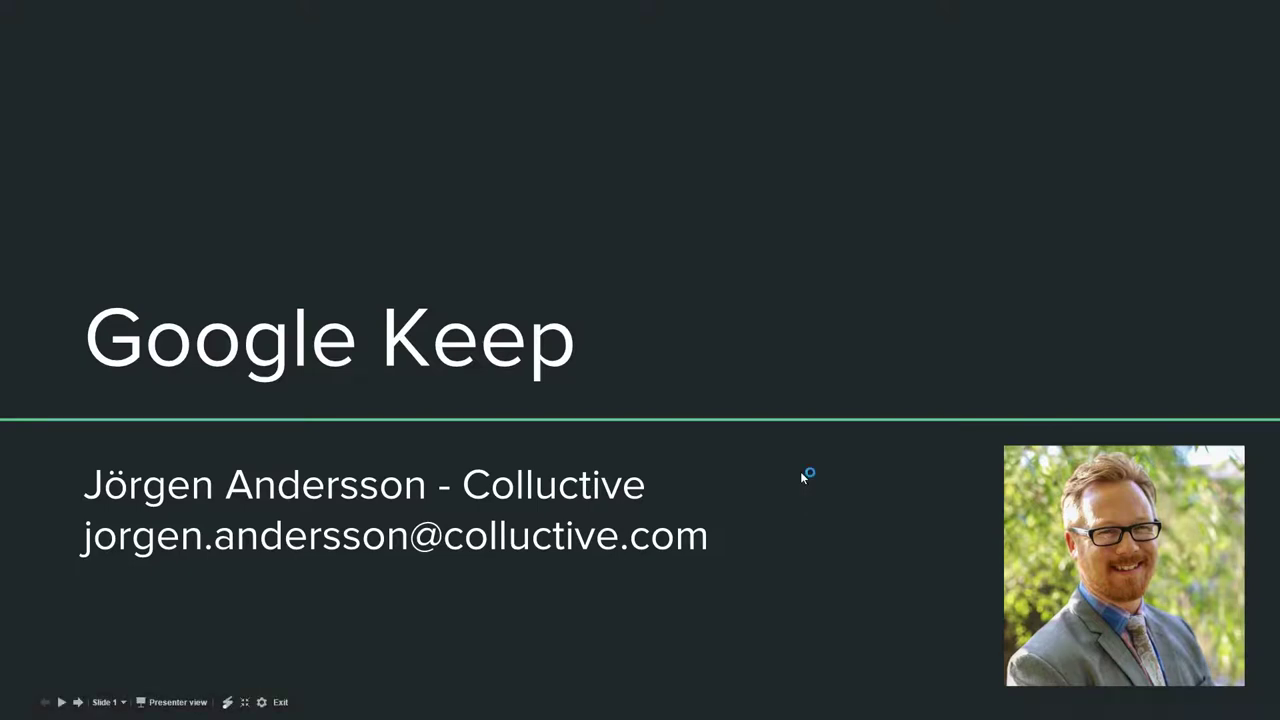
left_click(801, 478)
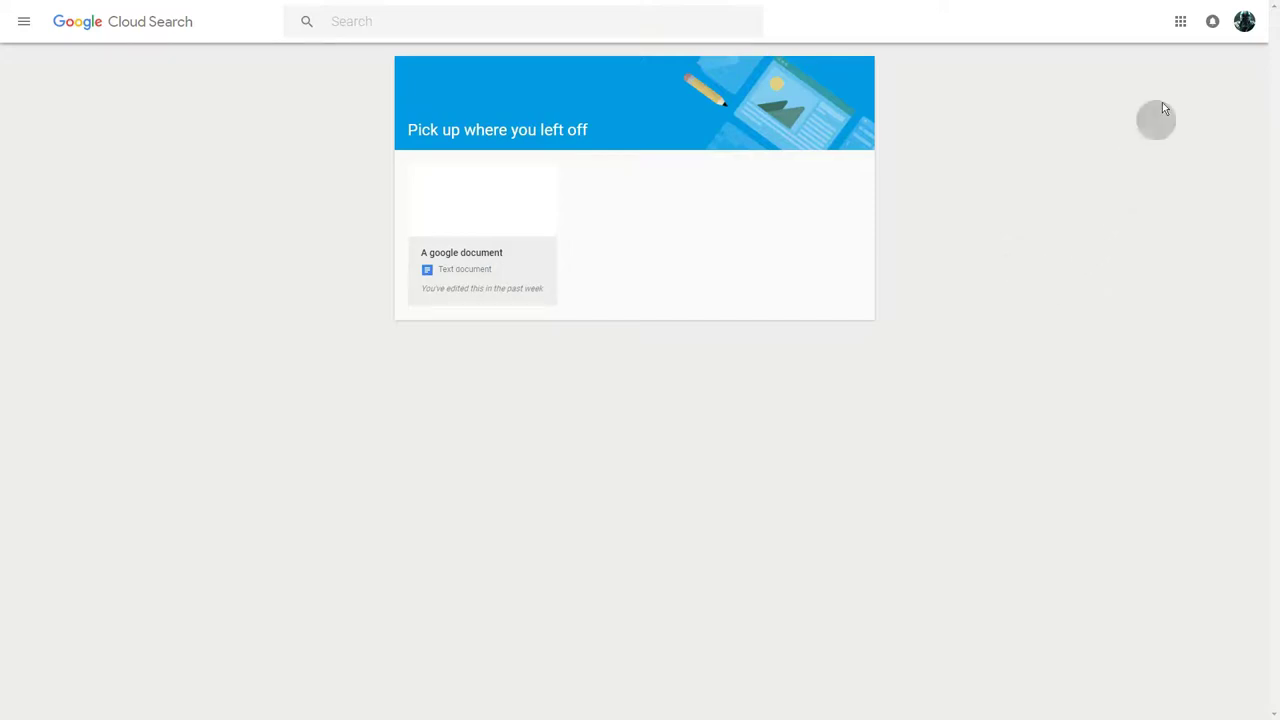
Launch the Keep tile from the Google apps launcher in Cloud Search to reach an empty notes page
left_click(1181, 21)
scroll(1168, 337, "down", 3)
scroll(1170, 340, "down", 2)
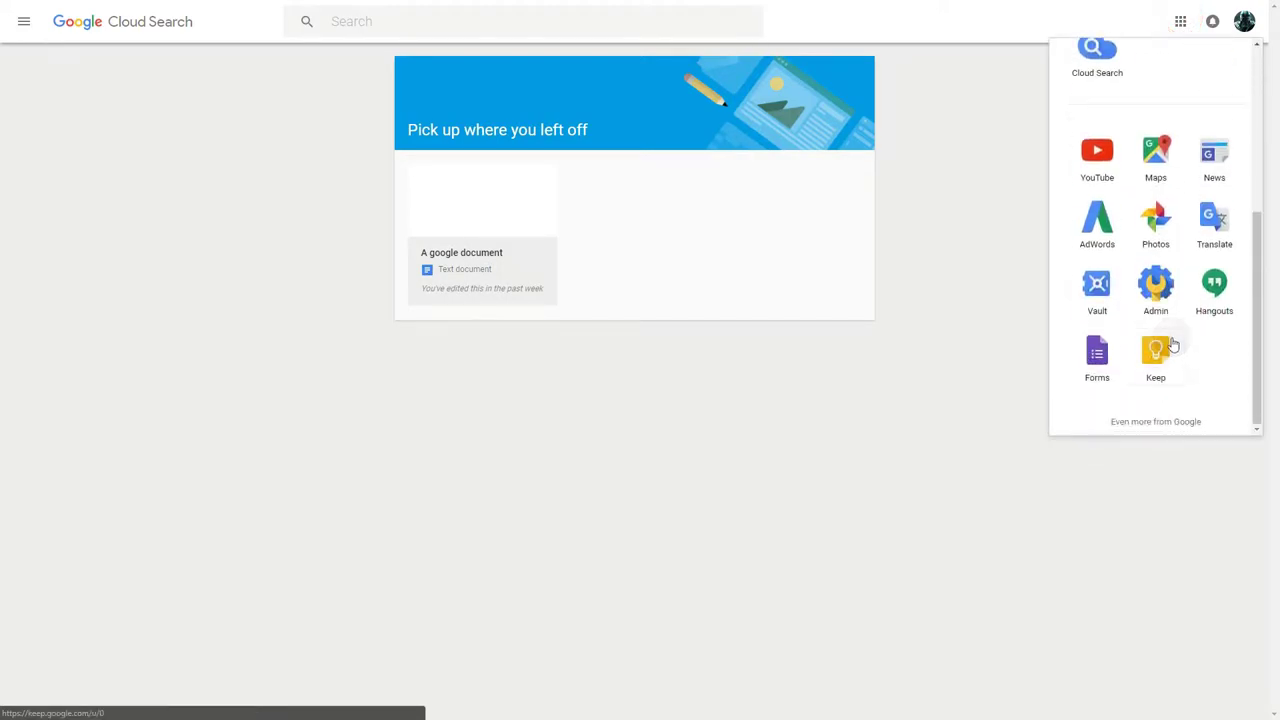
left_click(1156, 355)
left_click(1155, 357)
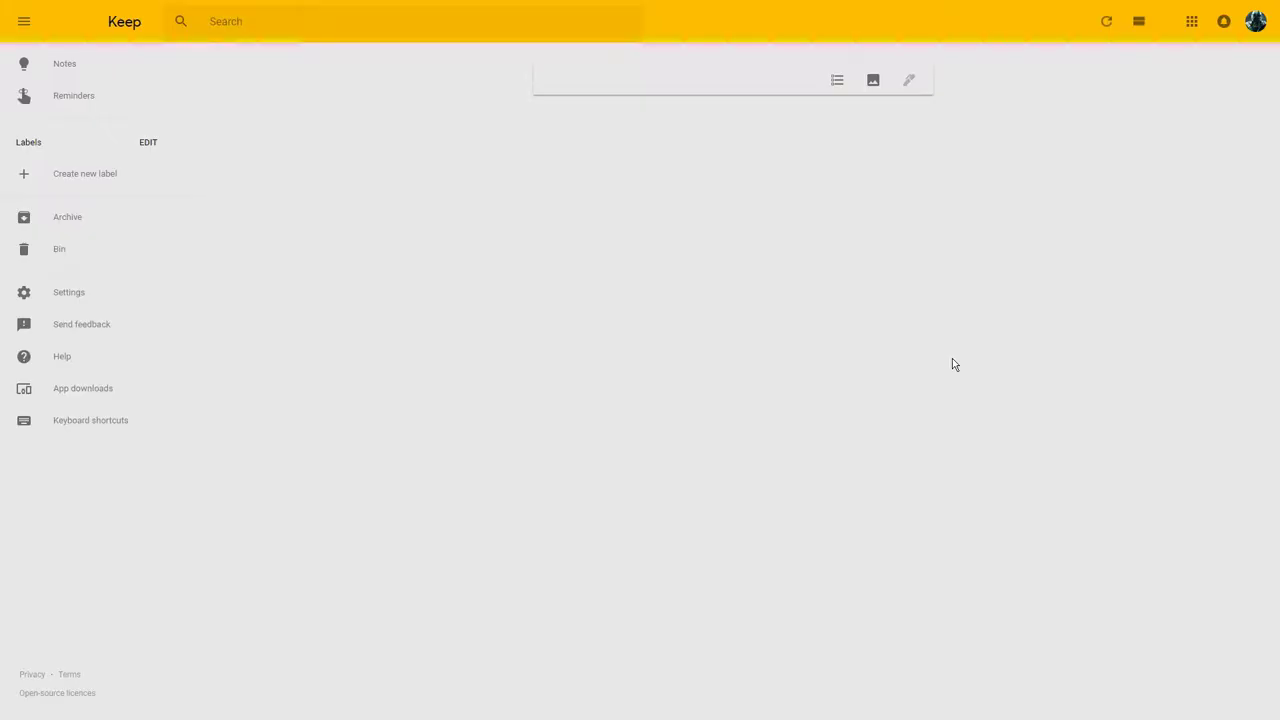
left_click(957, 371)
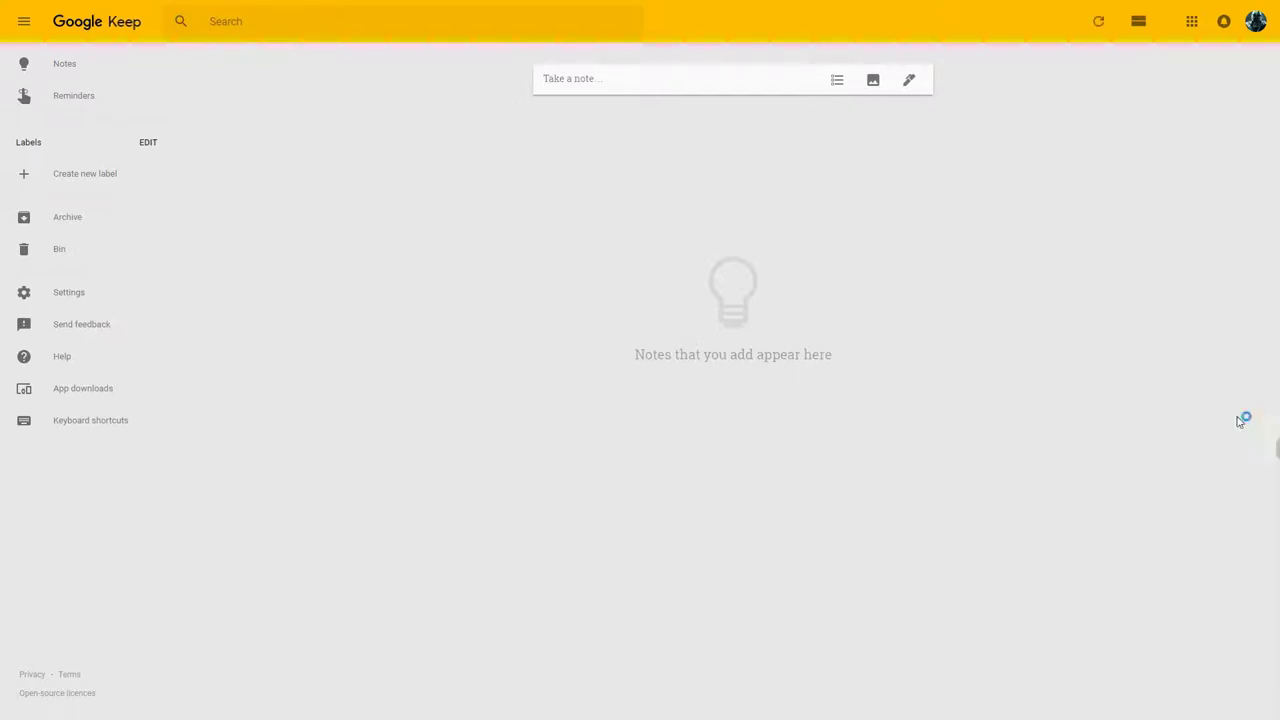
Create a note titled "Leo's pizza" with the restaurant's address and phone number pasted into its body
left_click(558, 72)
left_click(562, 76)
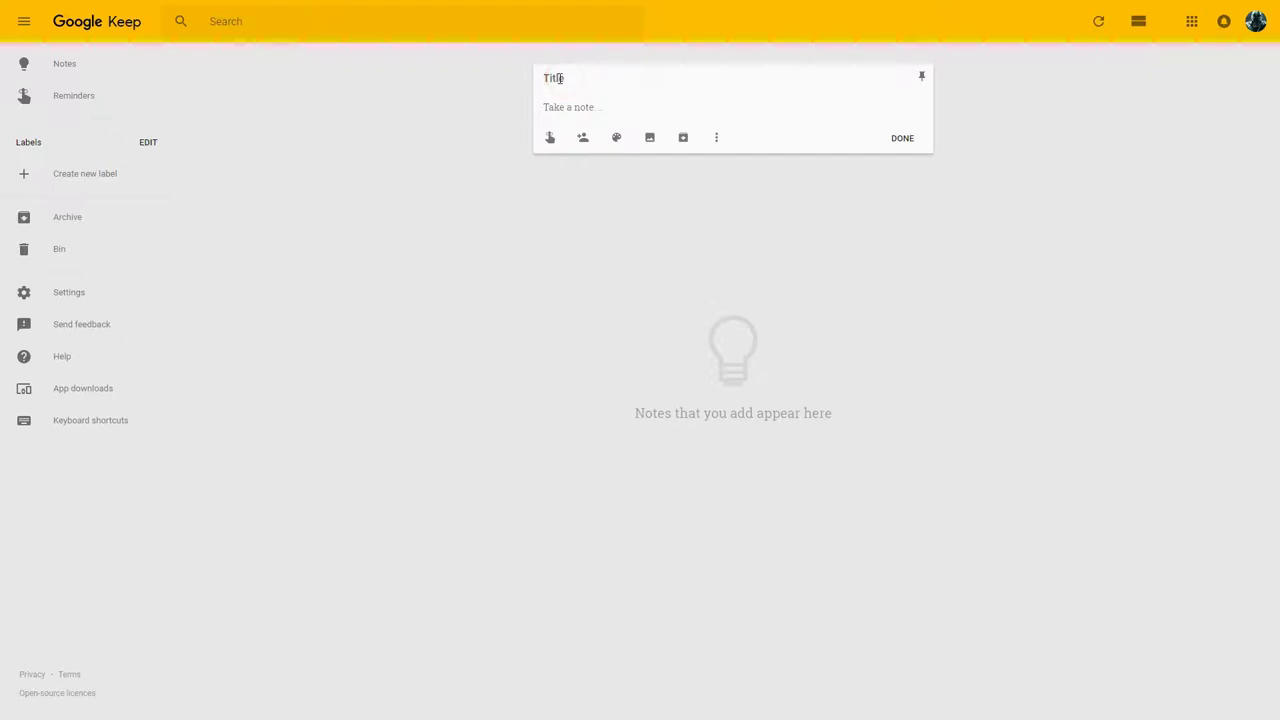
type("Leo's pizza")
left_click(593, 110)
left_click(570, 107)
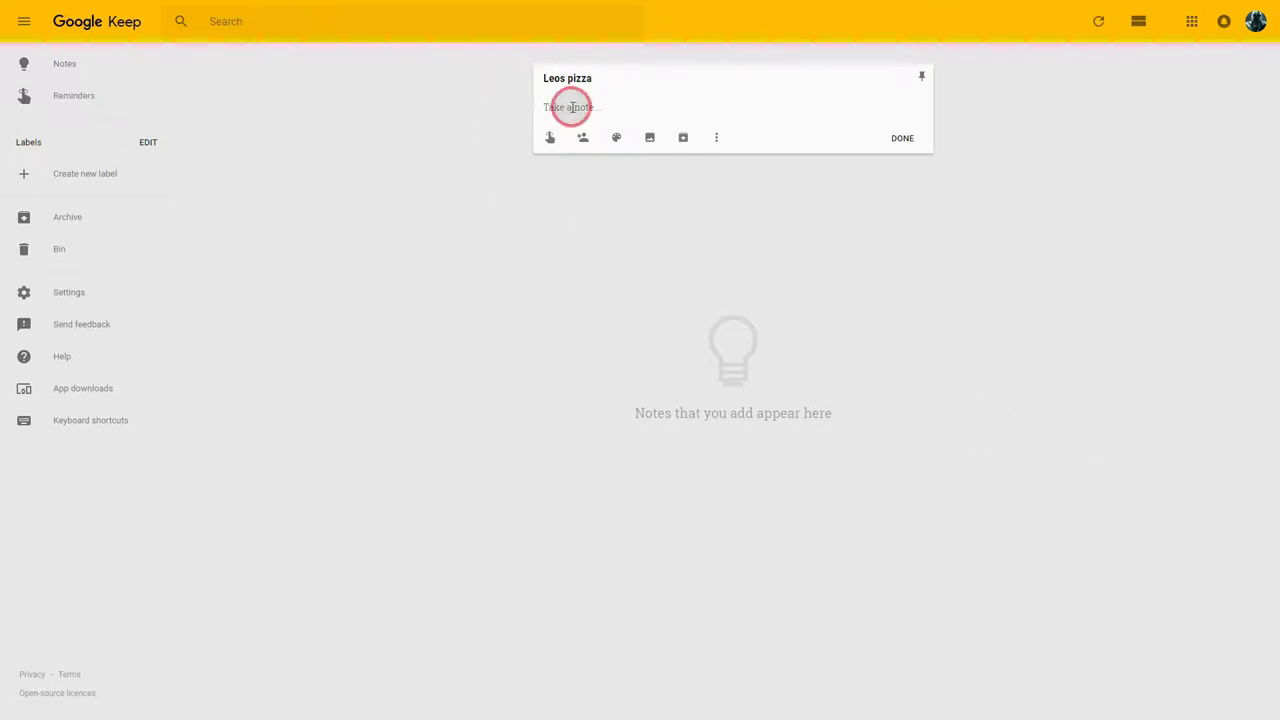
key("ctrl+v")
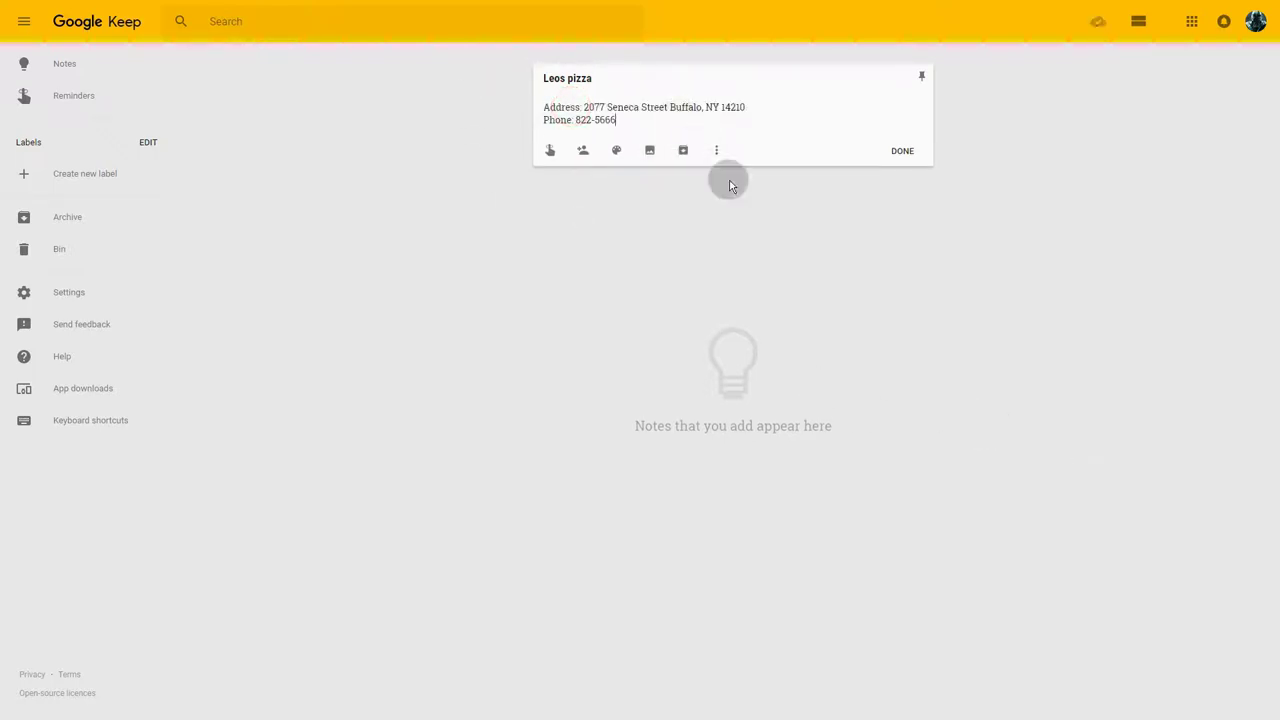
left_click(904, 152)
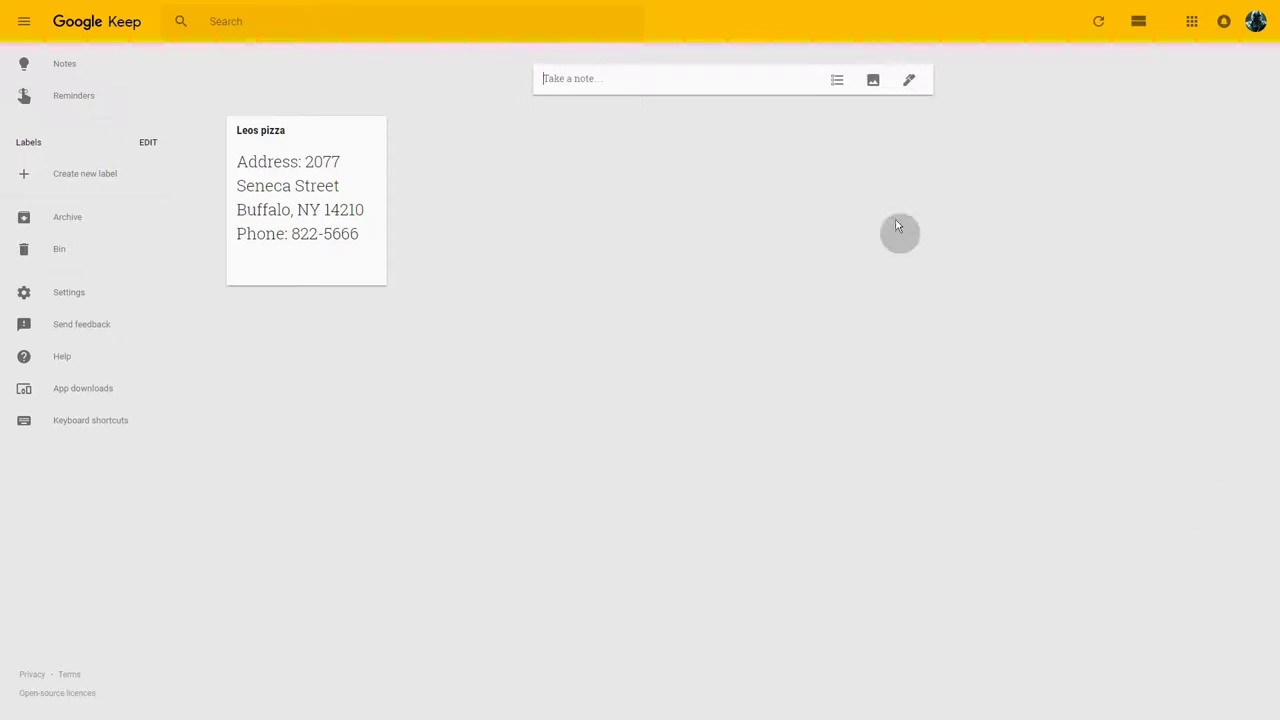
left_click(724, 78)
Start a 'Business cards' checklist with 'Look at different designs' and 'Go and take photos of yourself'
left_click(749, 80)
left_click(838, 82)
left_click(838, 82)
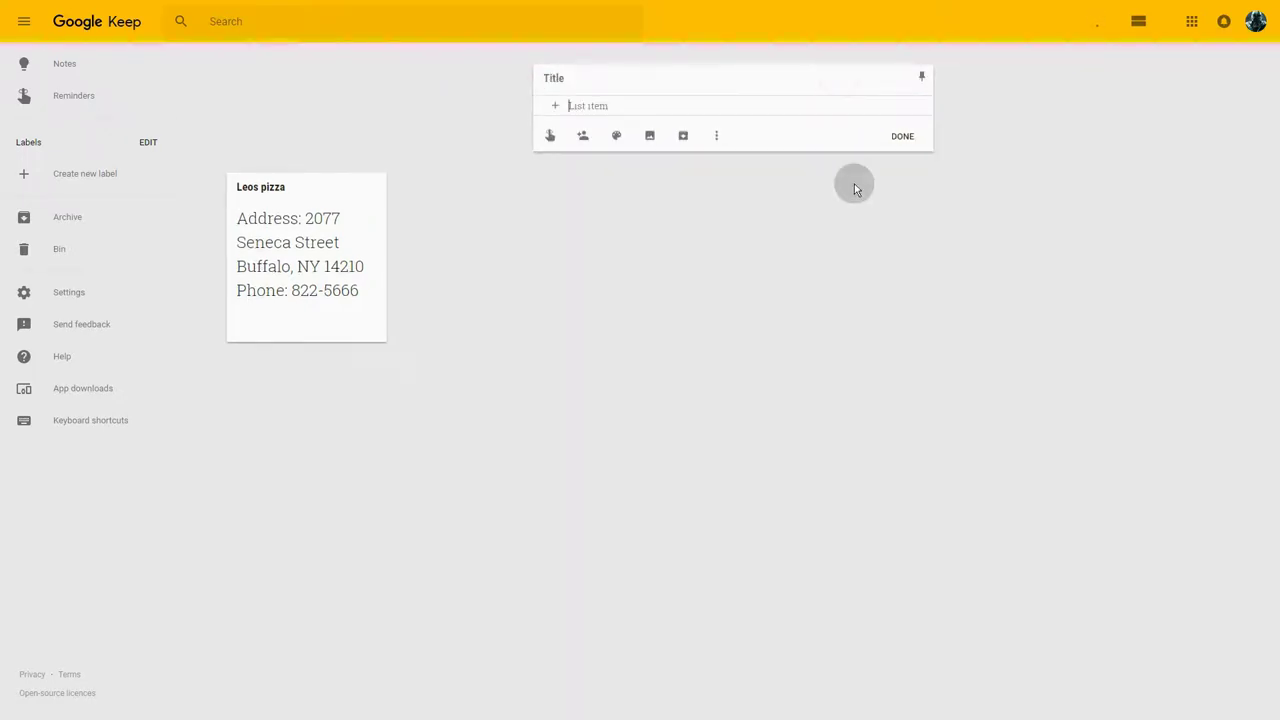
left_click(606, 106)
left_click(581, 78)
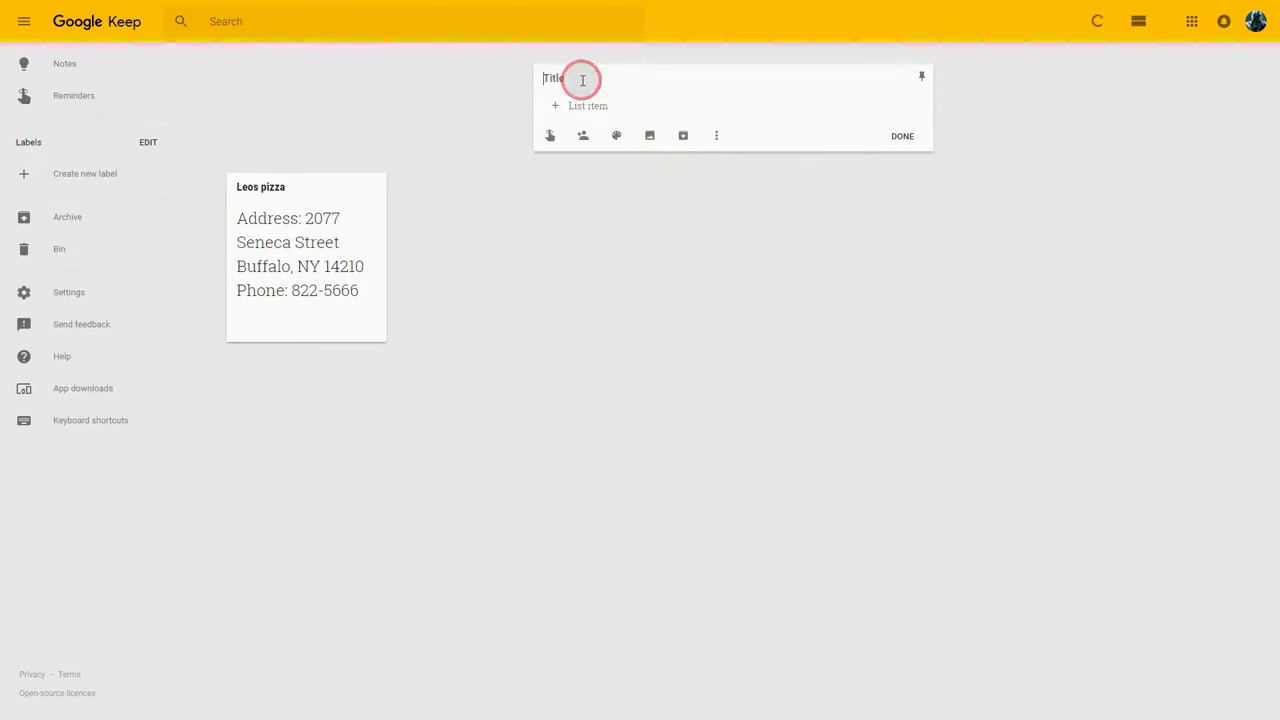
type("Business cards")
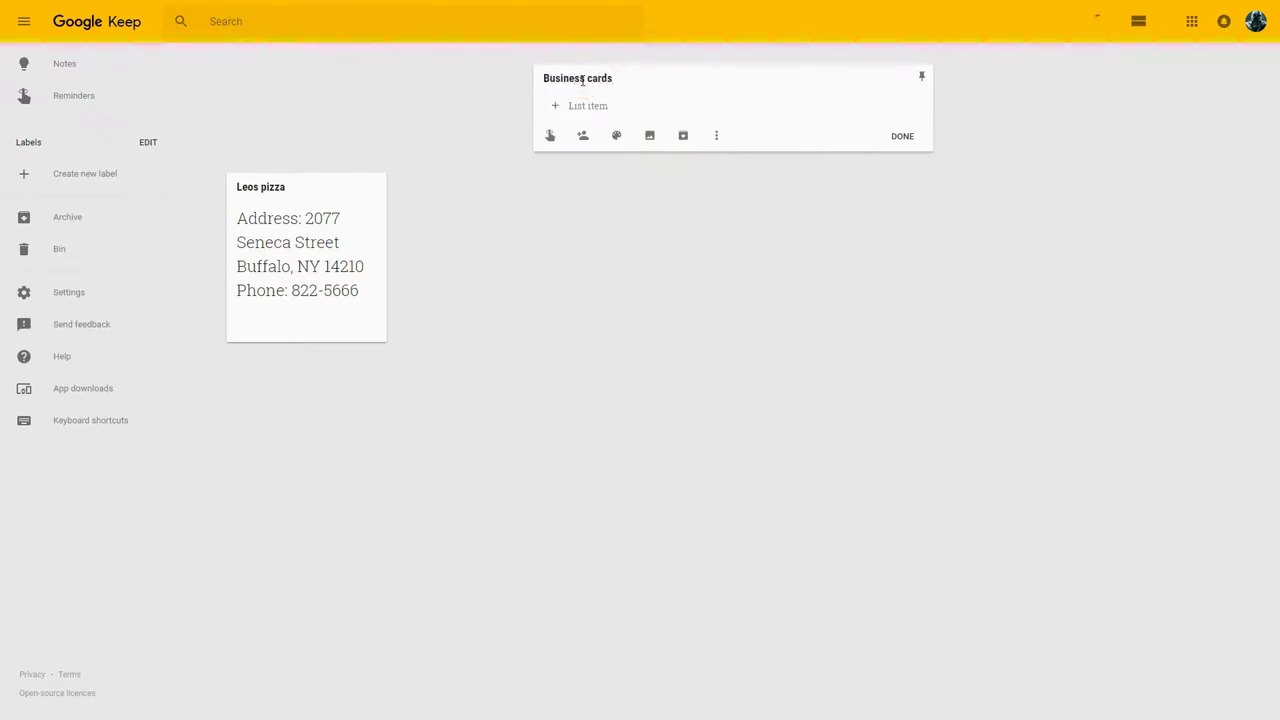
left_click(592, 106)
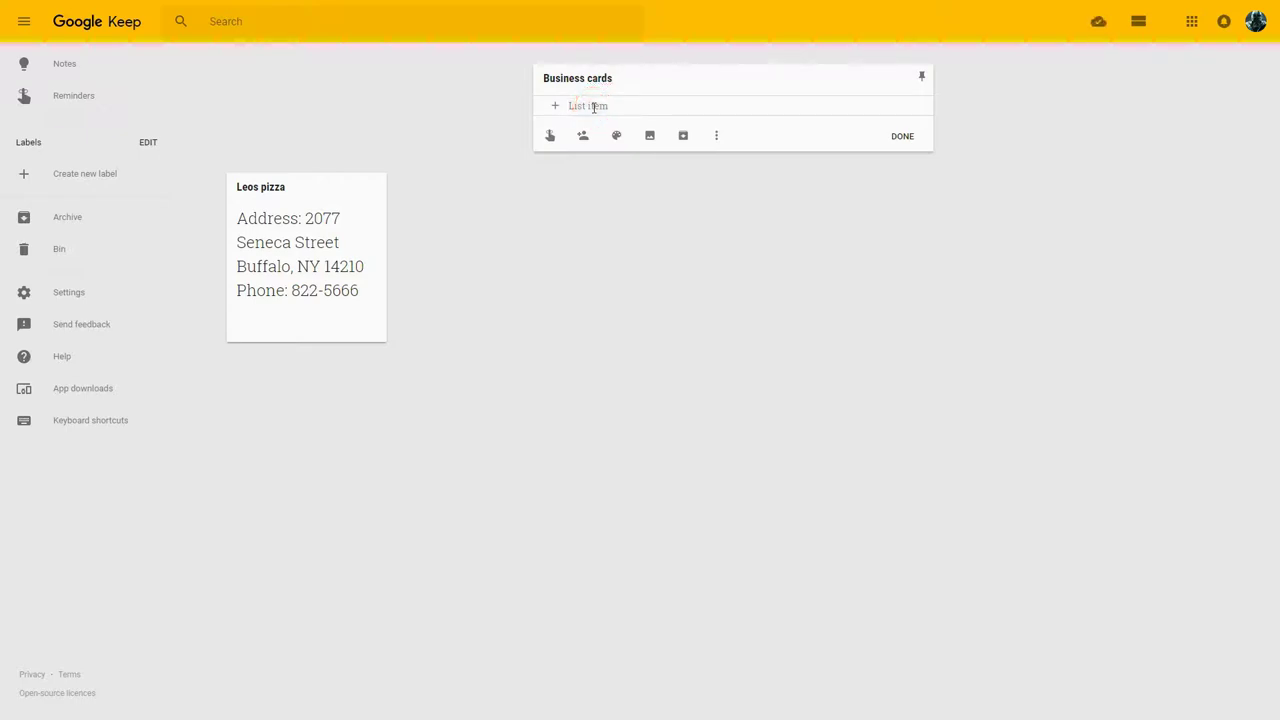
type("Look at different de")
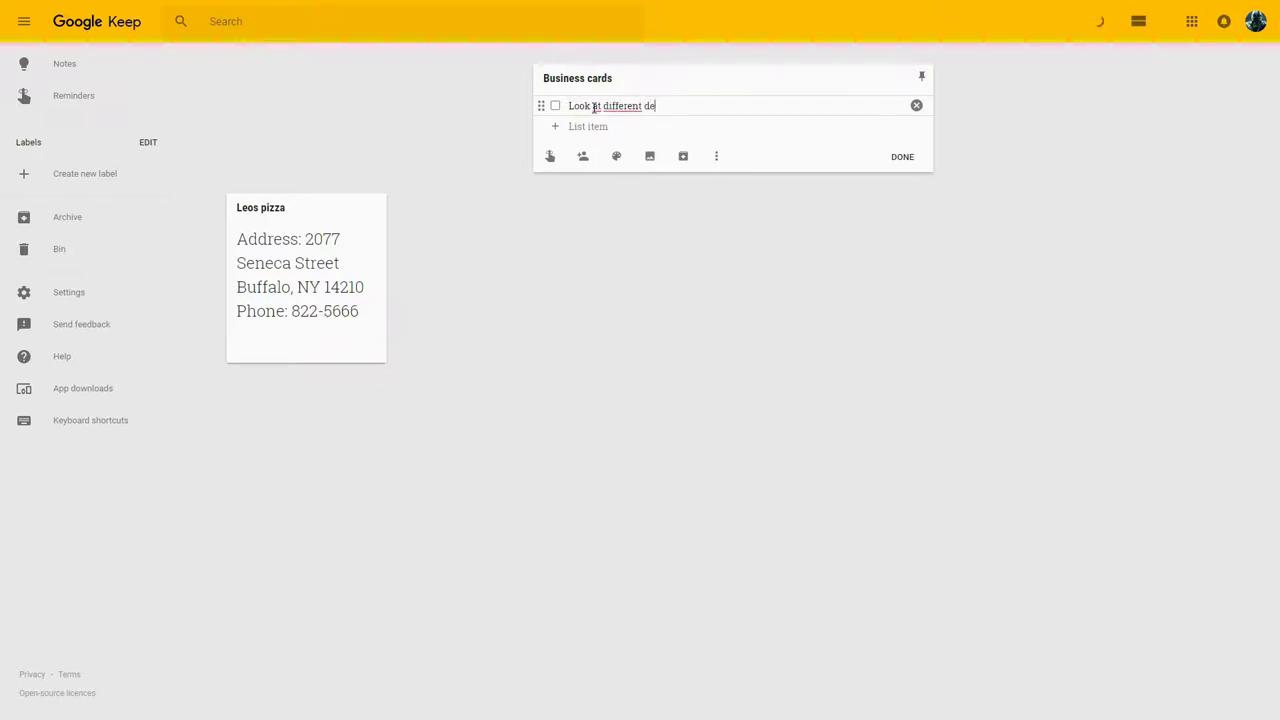
type("signs")
key("Return")
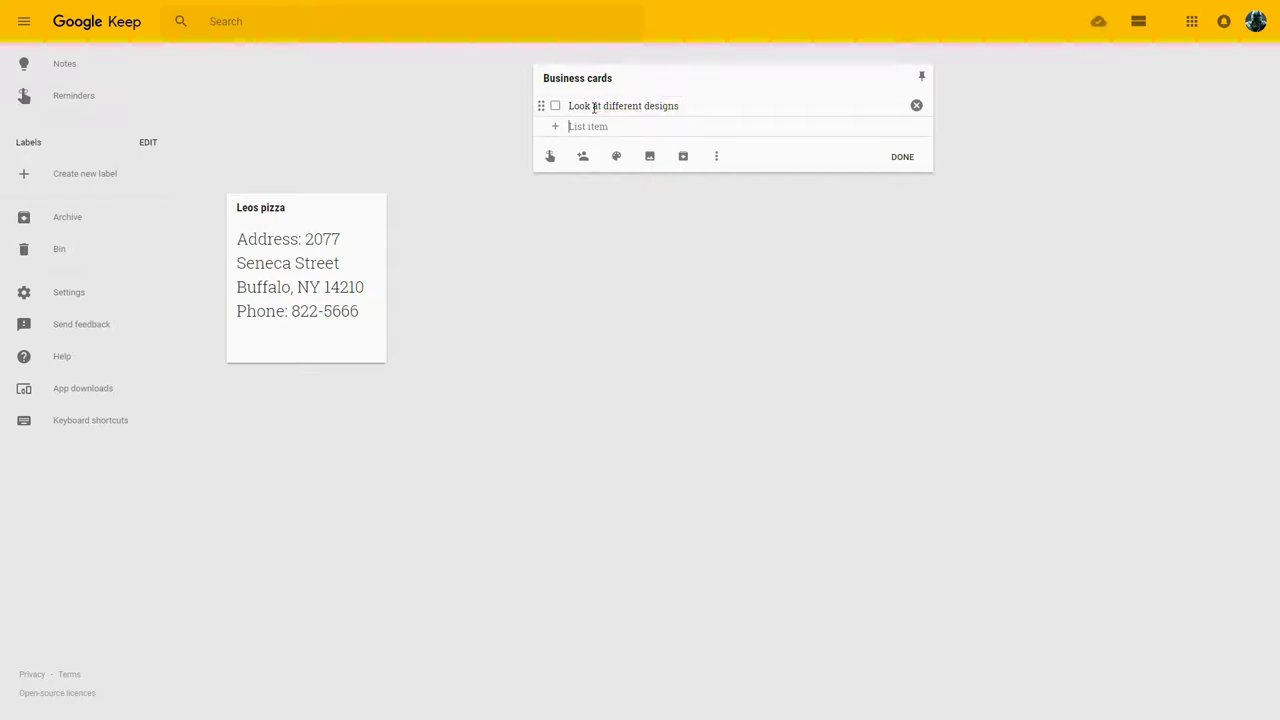
type("Go and take")
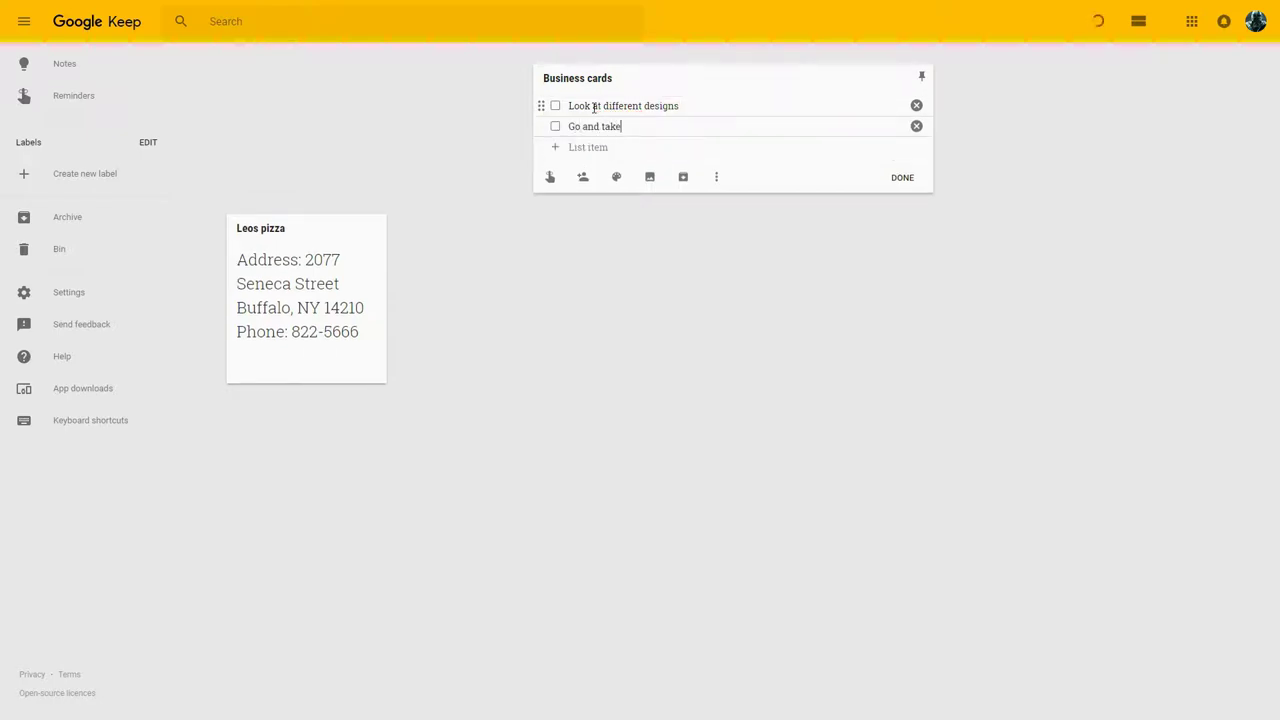
type("photos of yourself")
key("Return")
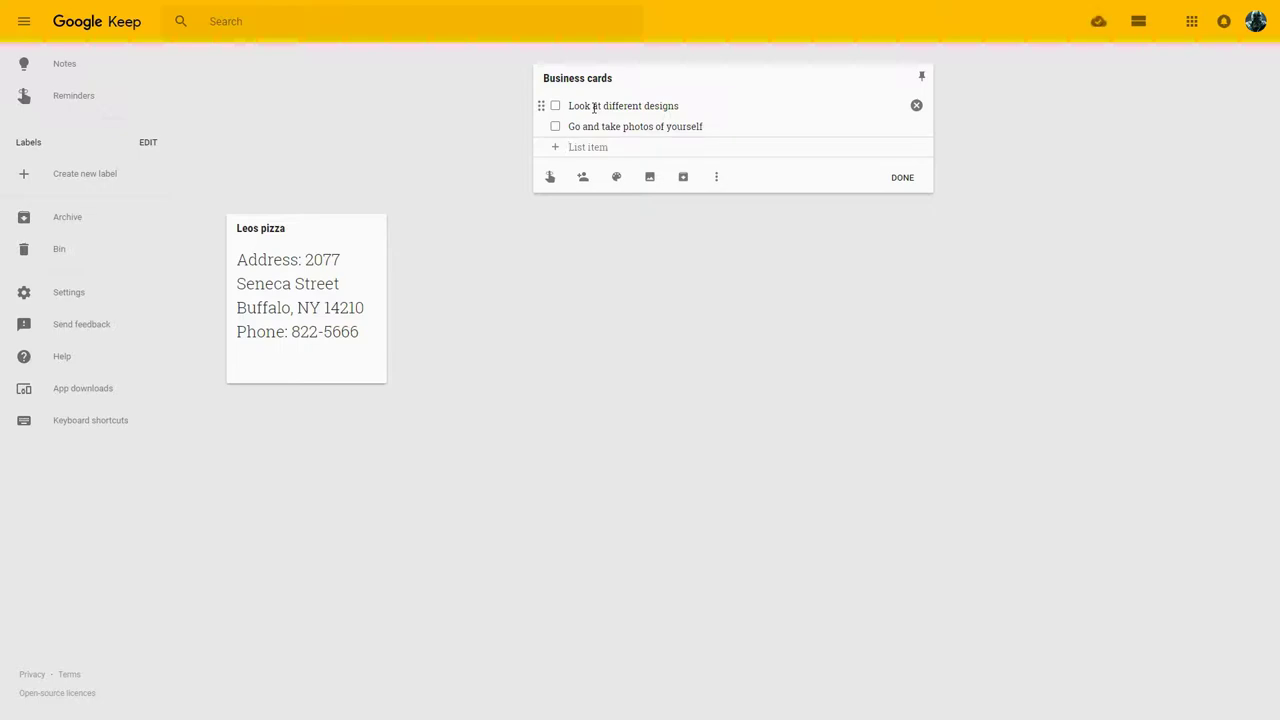
Add 'Order business cards', 'Find a photographer', 'Get a quote from a Photographer' and 'Look for business card holder'
type("O")
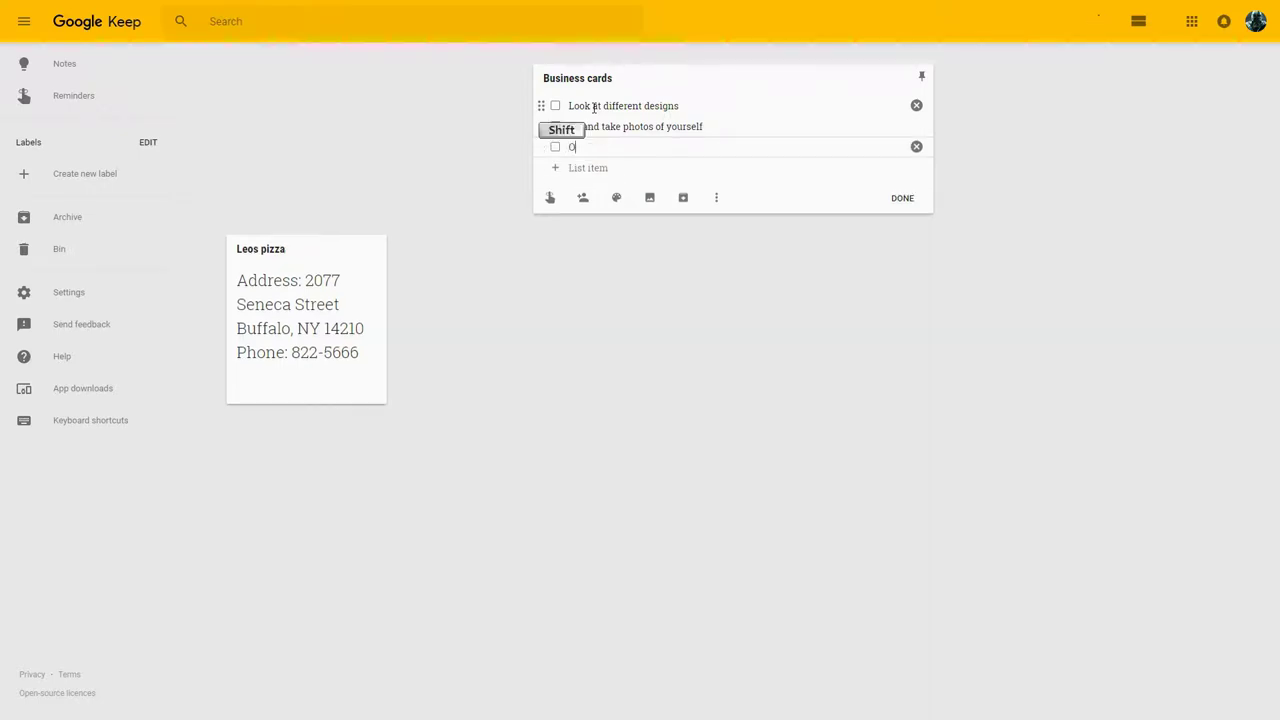
type("rder bus")
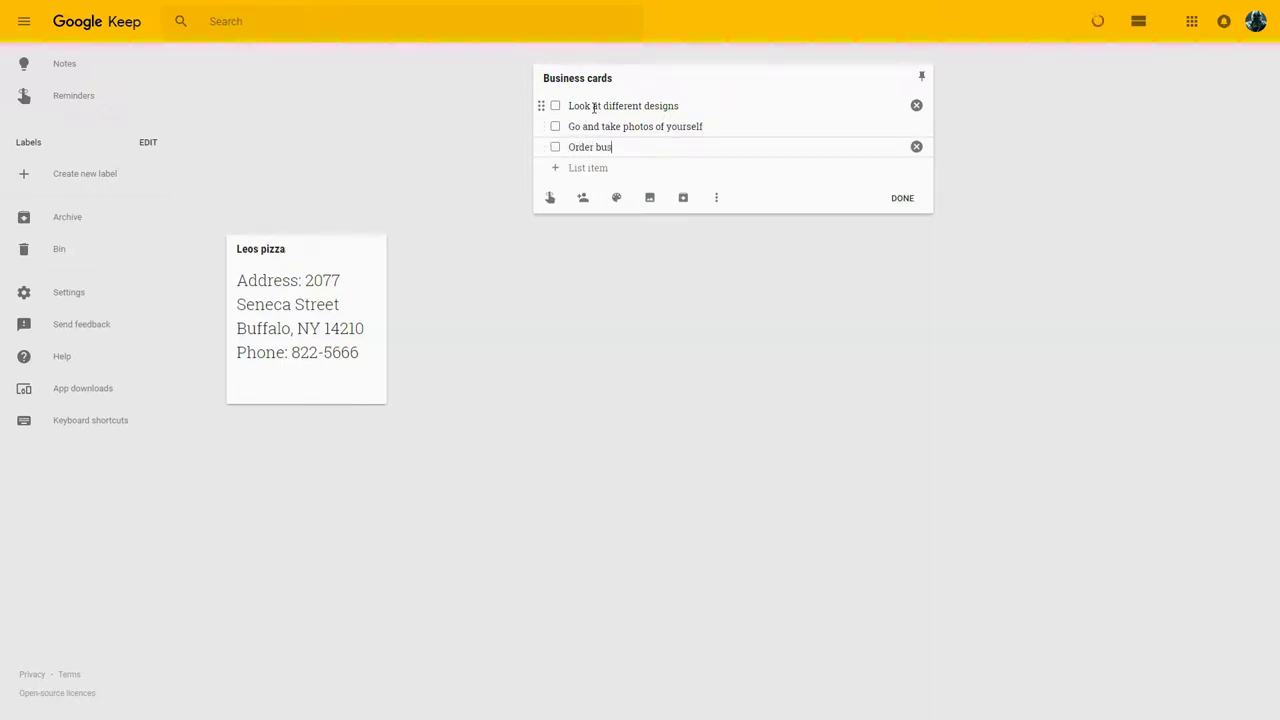
type("ds")
key("Return")
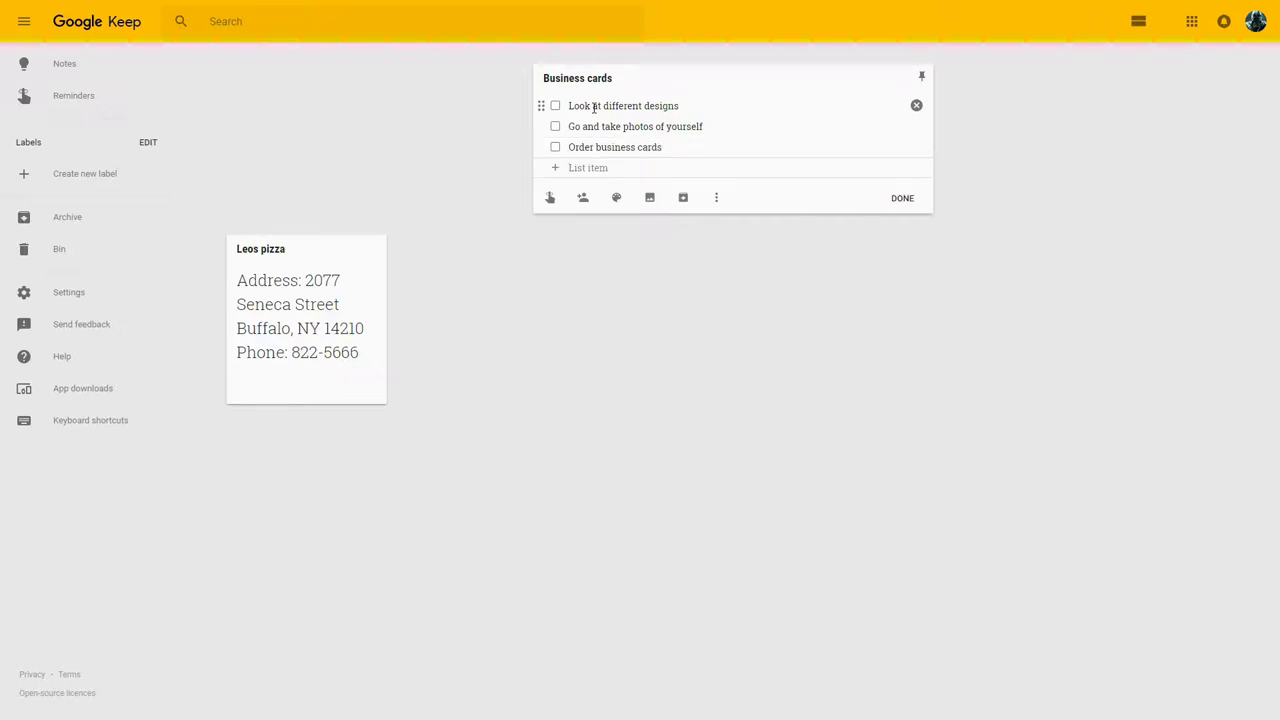
key("shift")
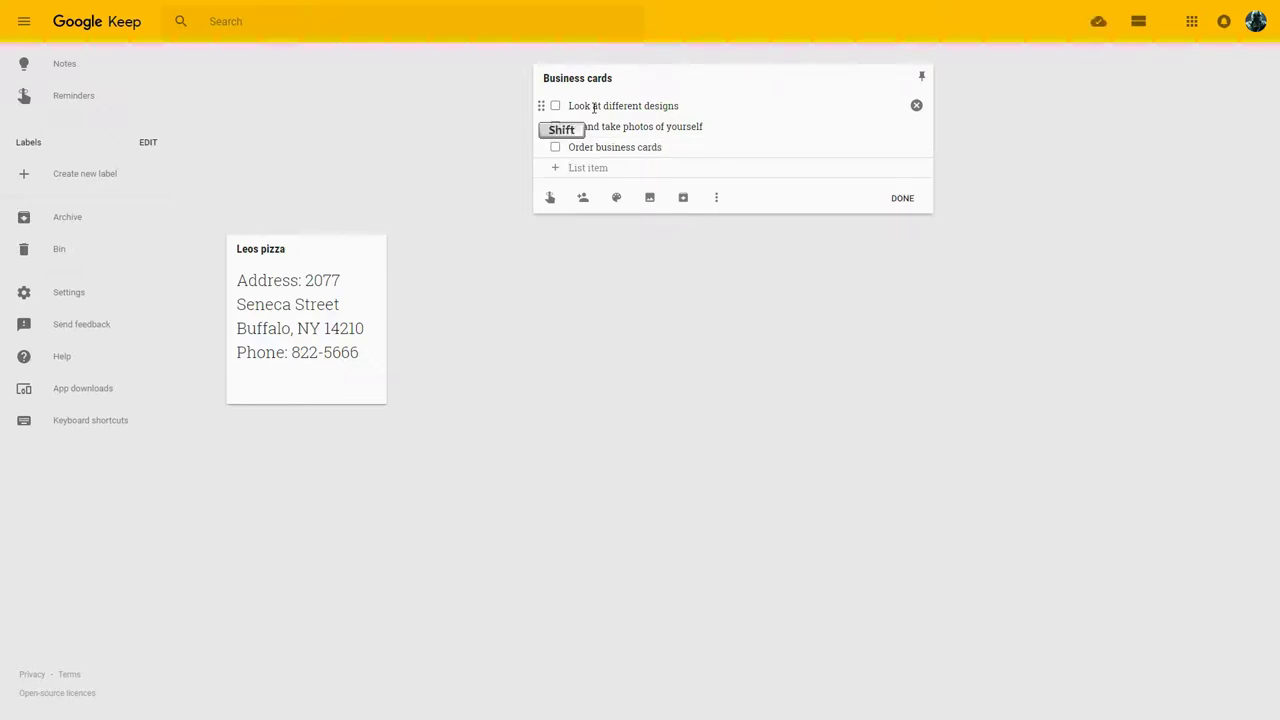
type("Find a")
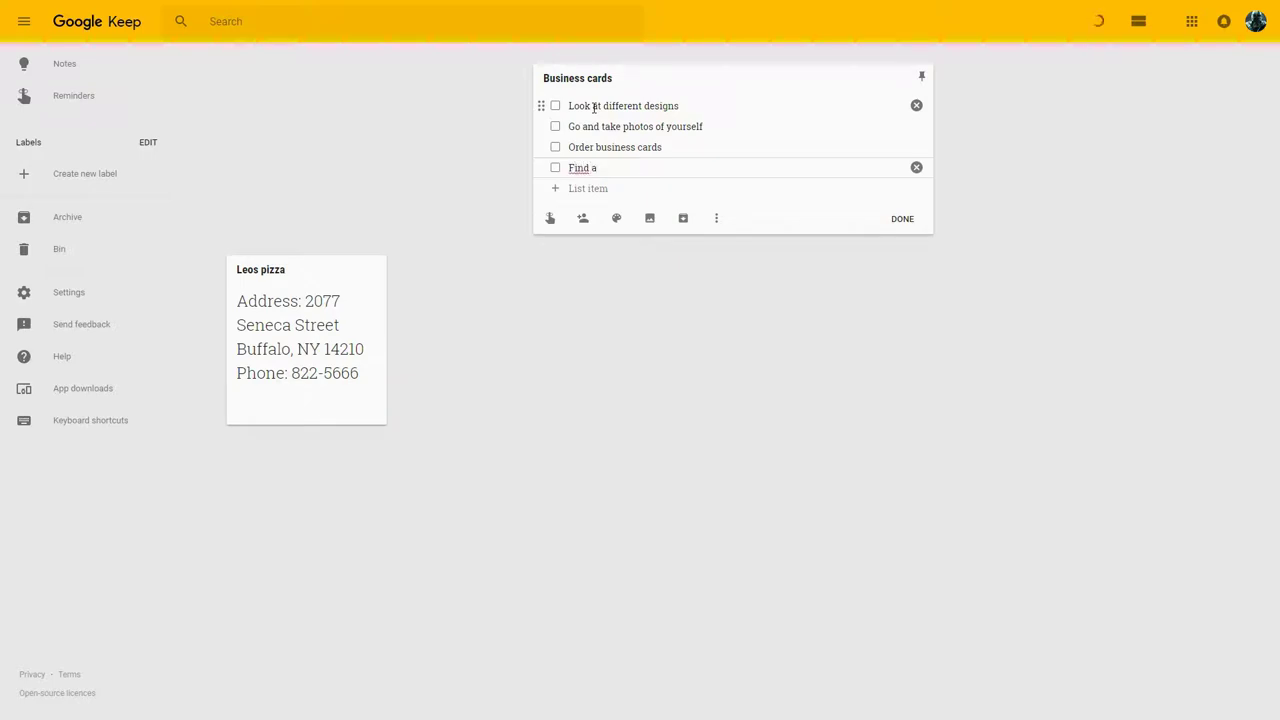
type("hoto")
type("grapher")
key("Return")
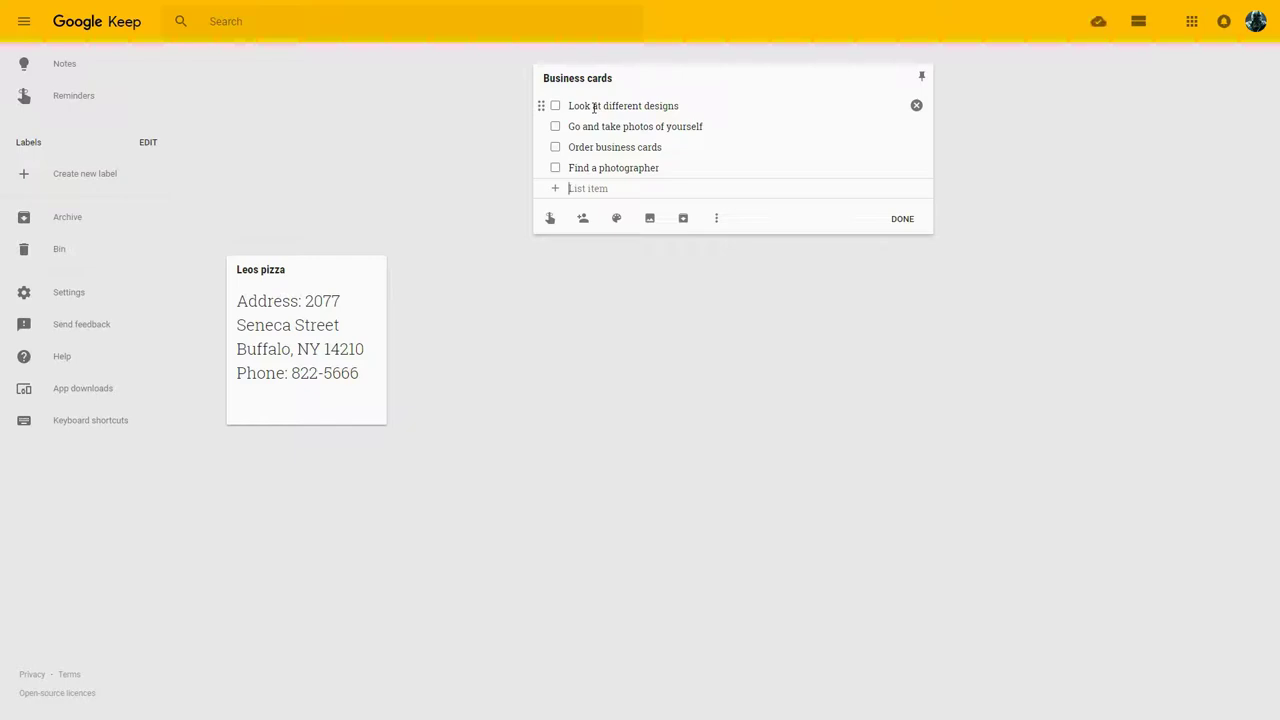
type("Get a g")
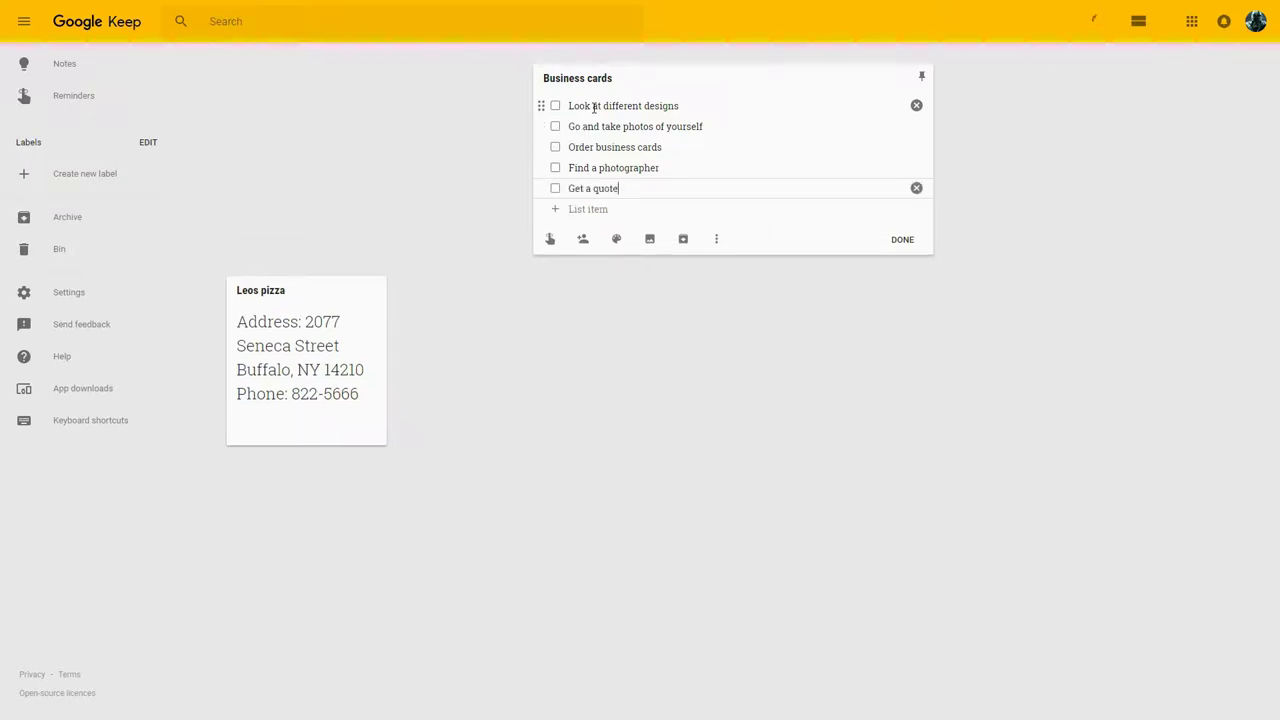
type("Photo")
type("grapher")
key("Return")
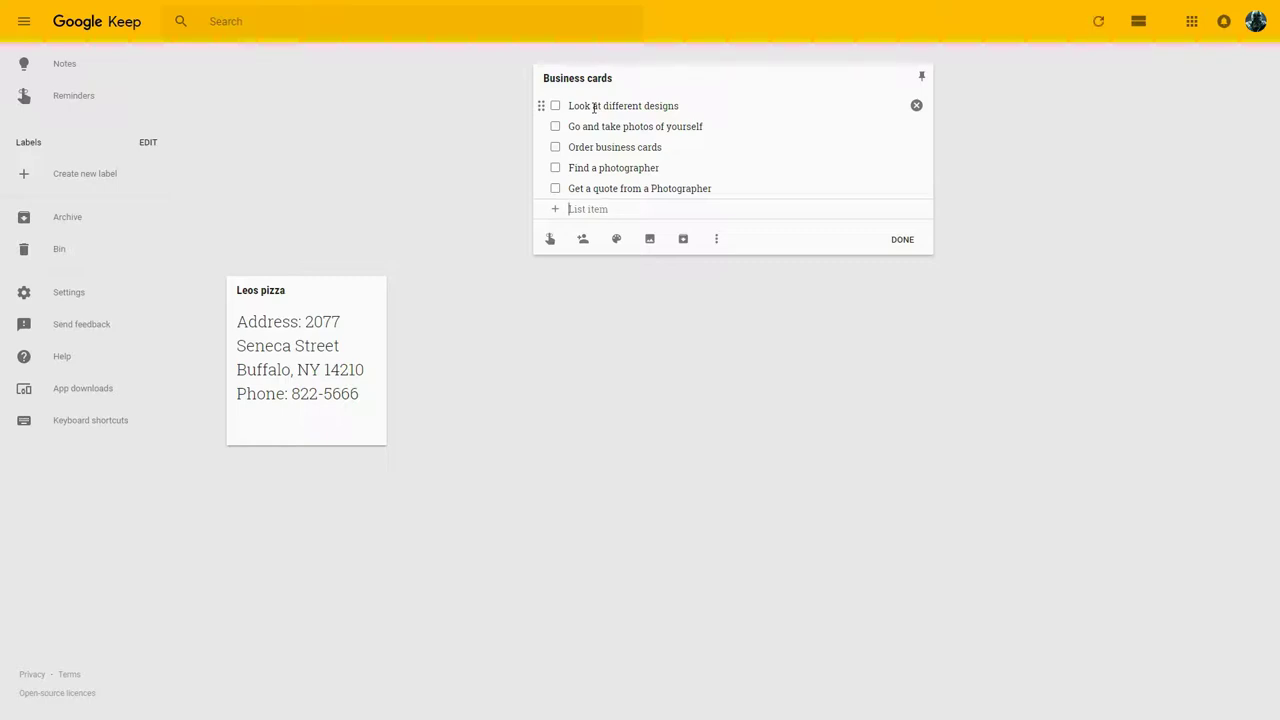
type("Look")
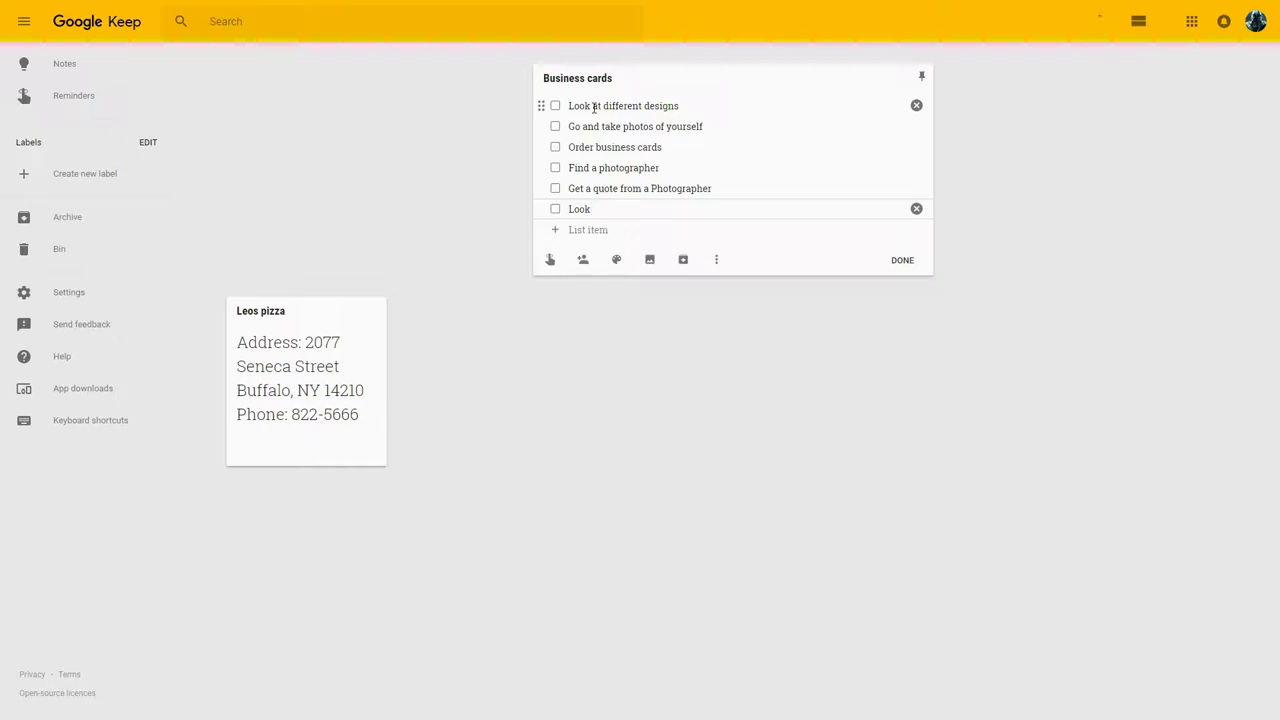
type(" for business")
type(" card holder")
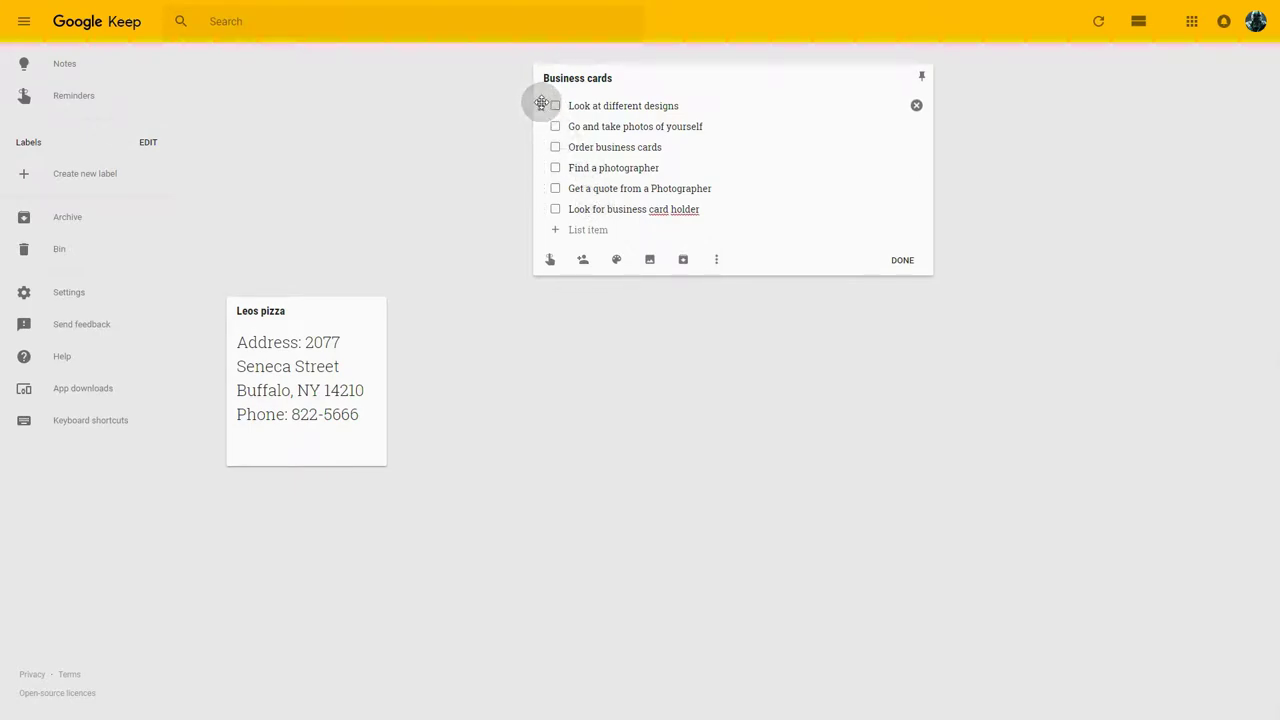
Drag 'Order business cards' to the bottom and 'Go and take photos of yourself' lower in the checklist
left_click(593, 187)
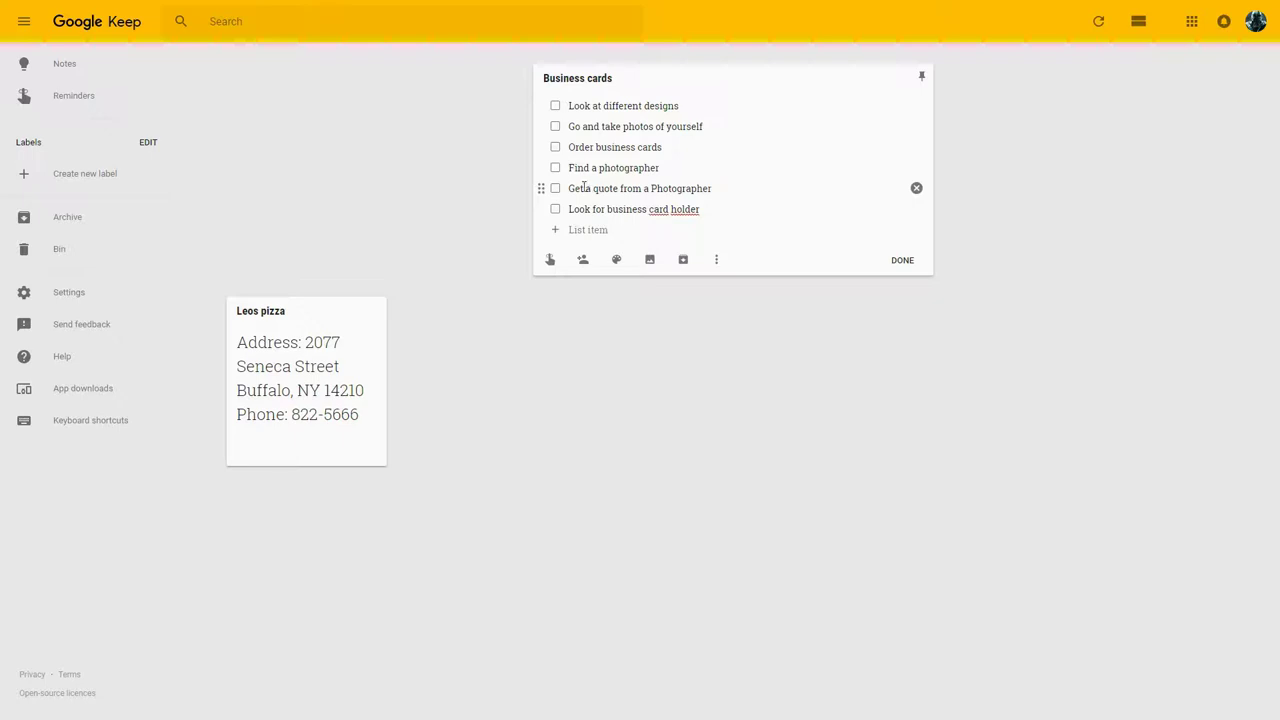
left_click(582, 188)
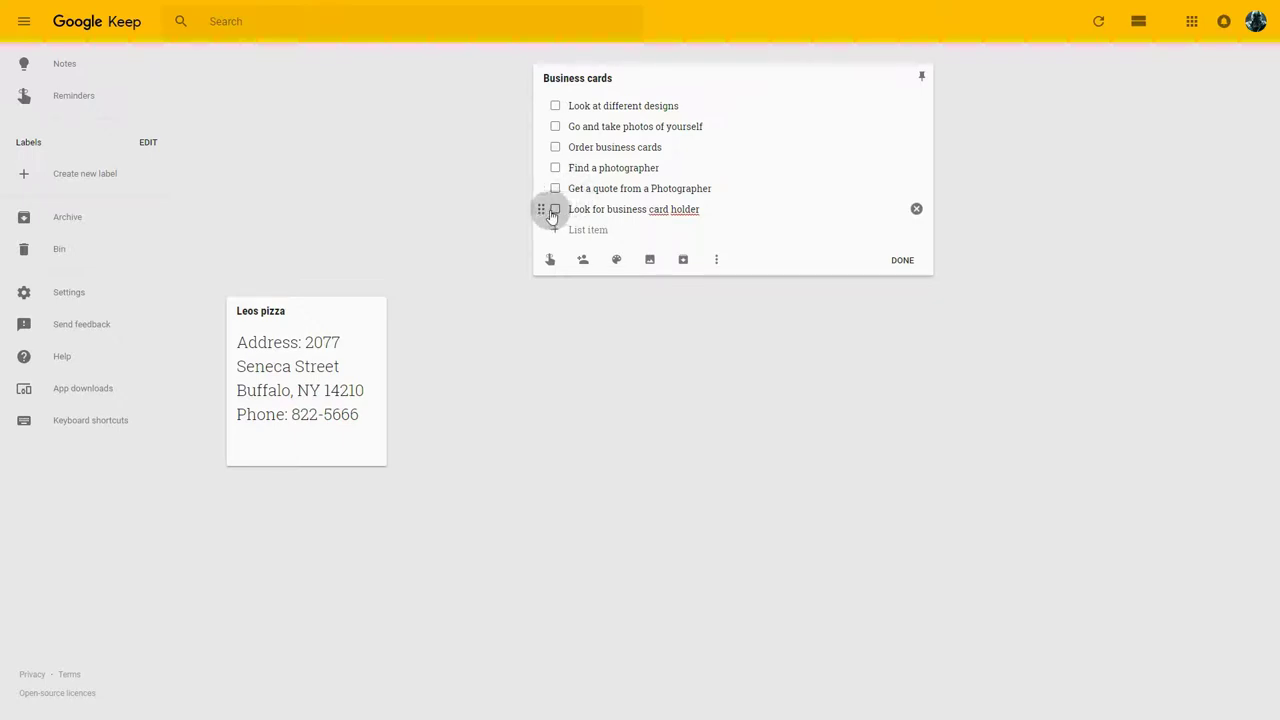
left_click(541, 148)
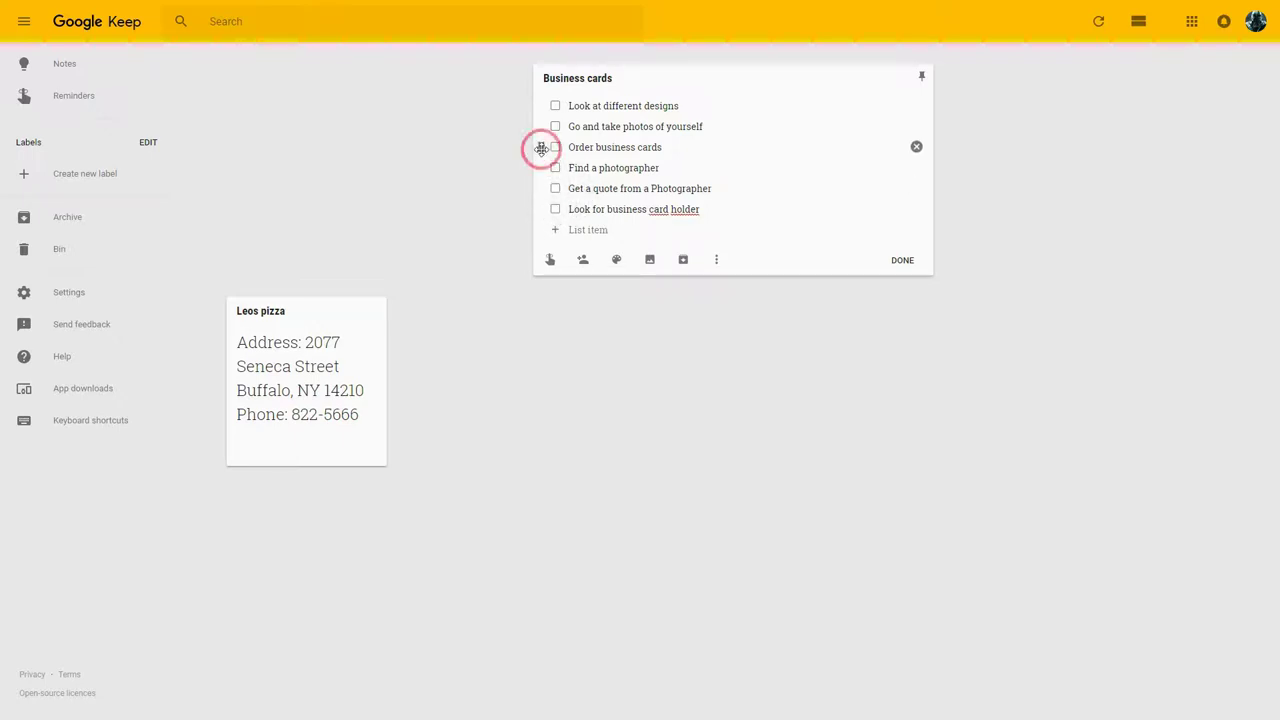
left_click_drag(541, 148, 538, 213)
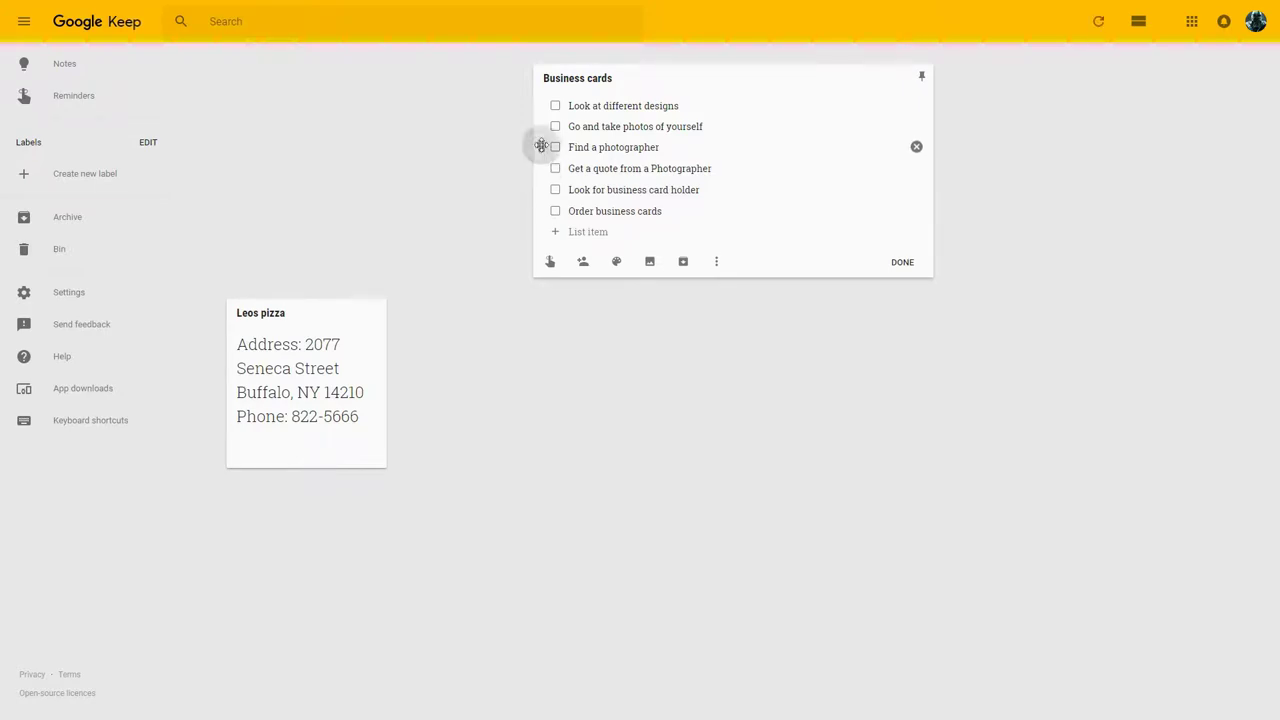
left_click_drag(537, 126, 536, 169)
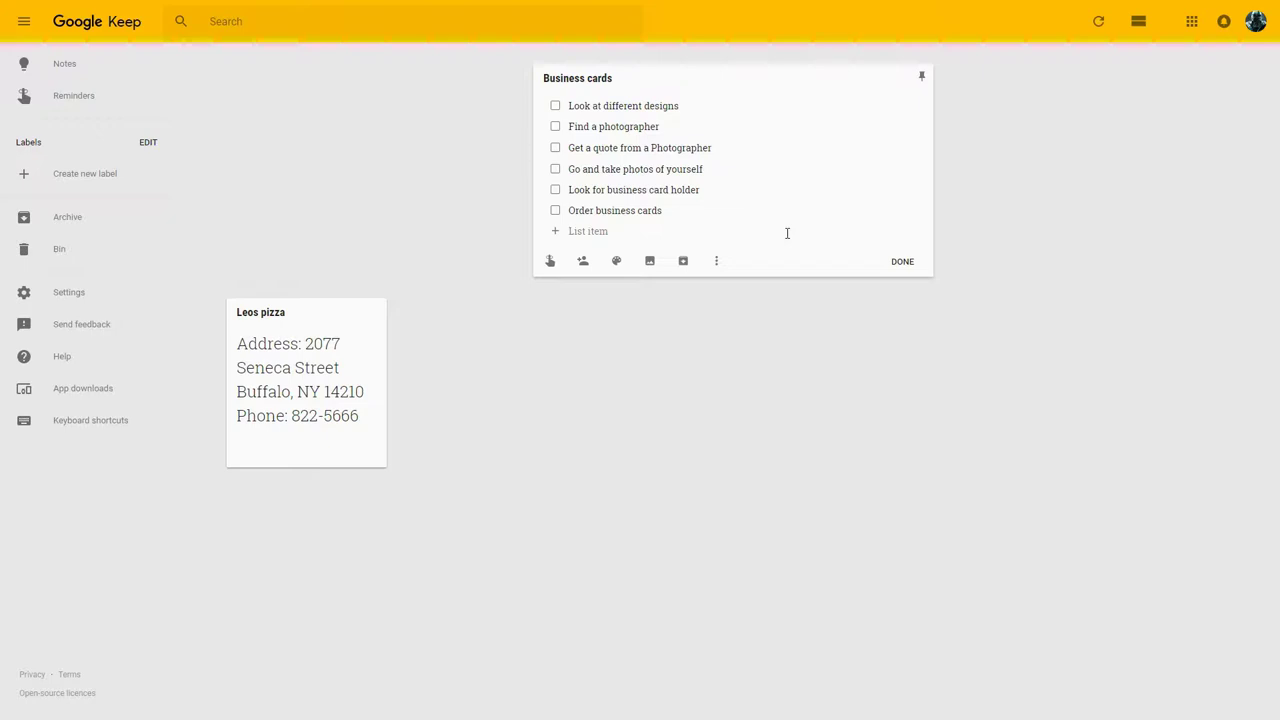
left_click_drag(786, 243, 716, 237)
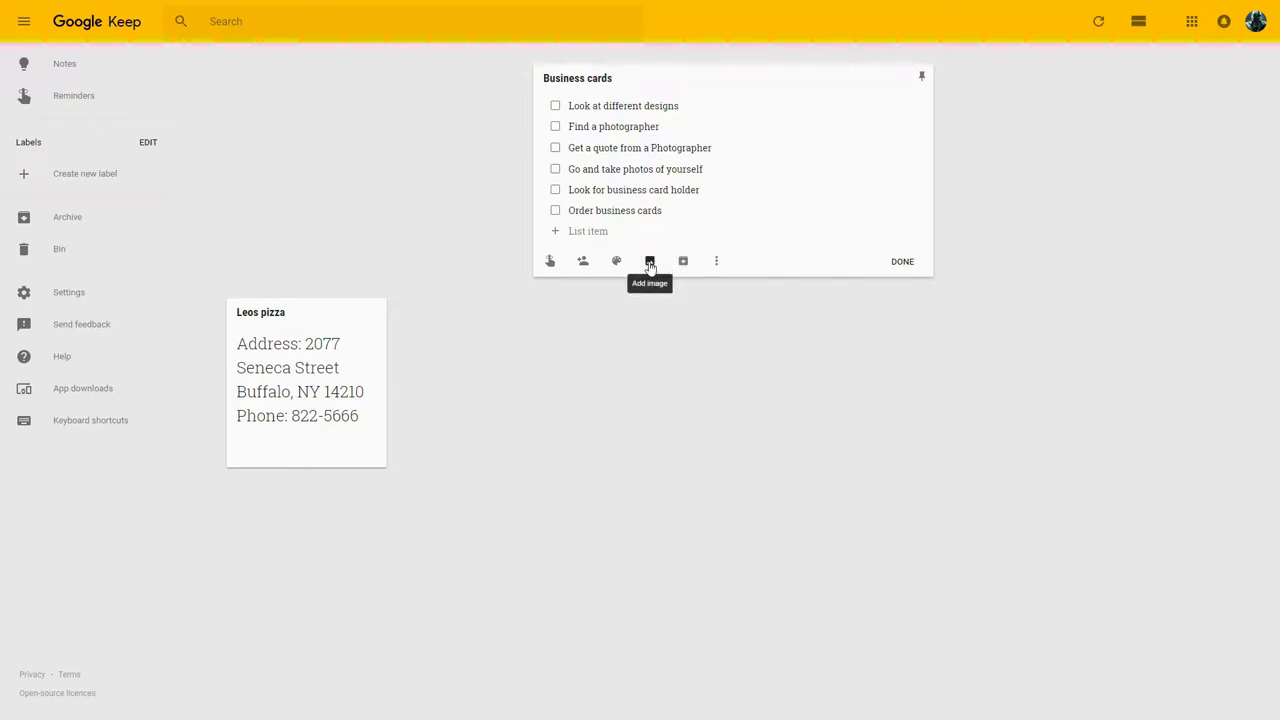
Attach the business card design picture and the really nice business card picture from Pictures
left_click(650, 261)
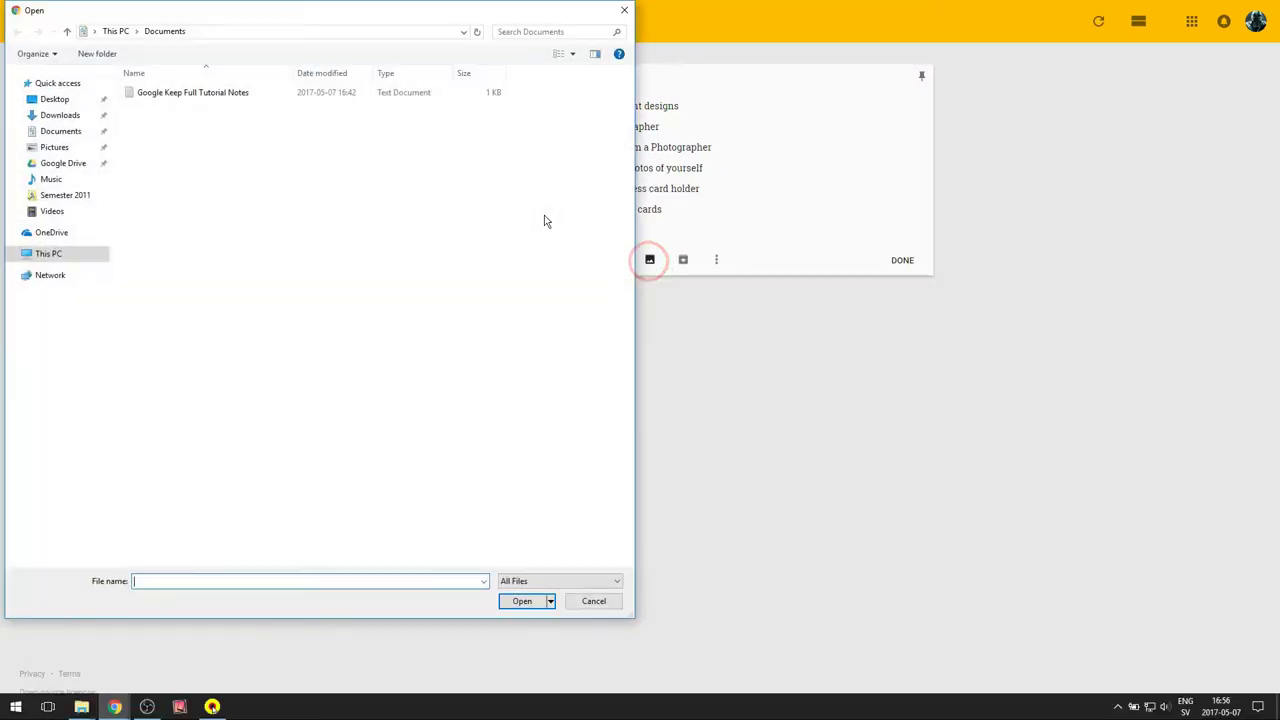
left_click(55, 147)
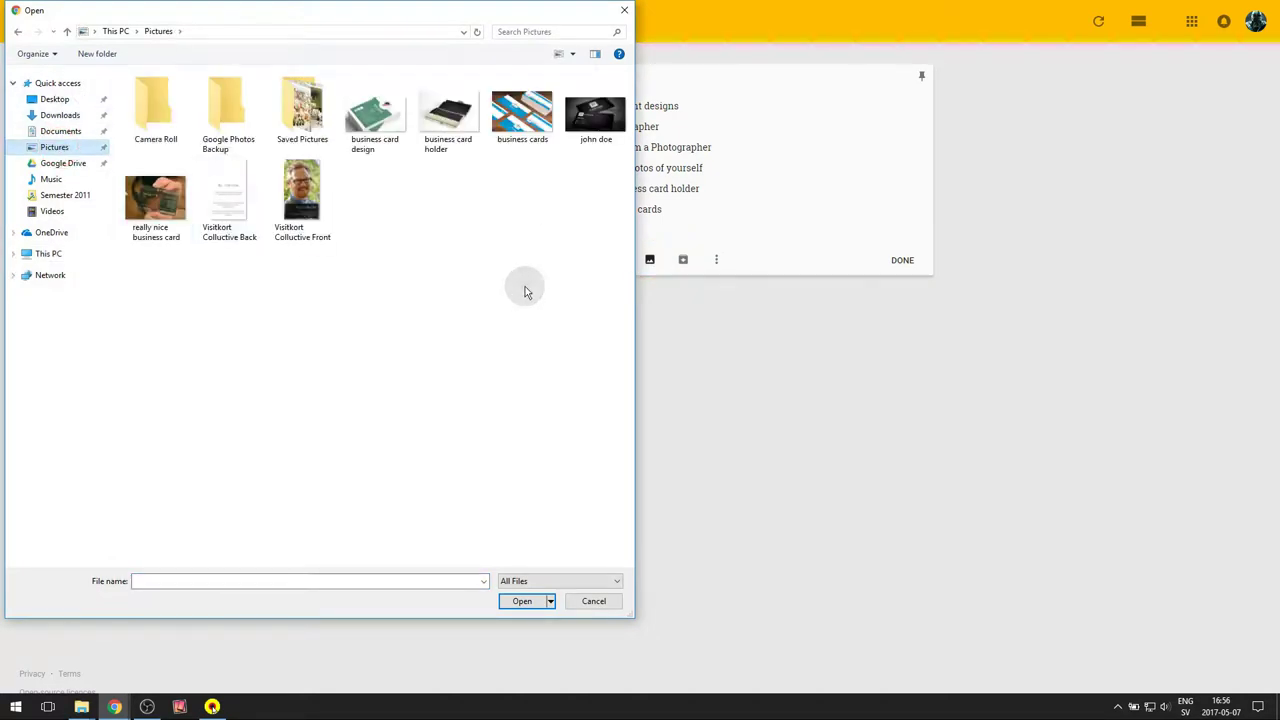
left_click(400, 113)
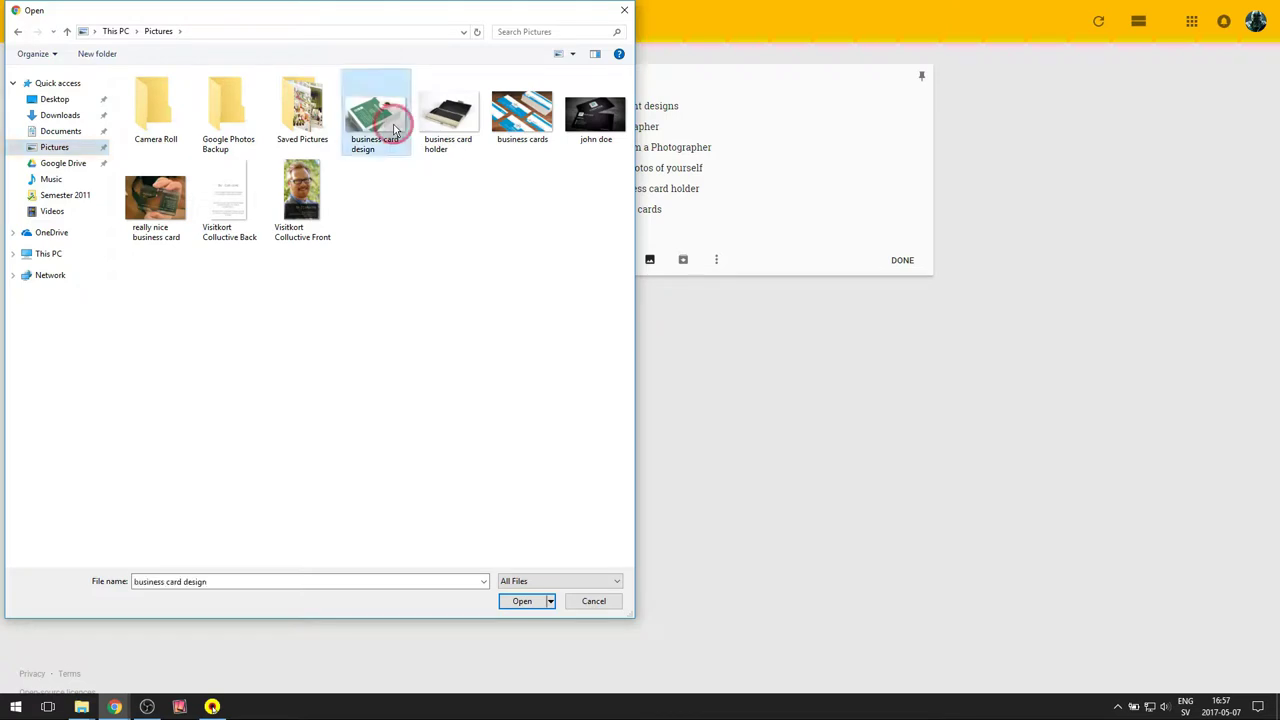
left_click(523, 604)
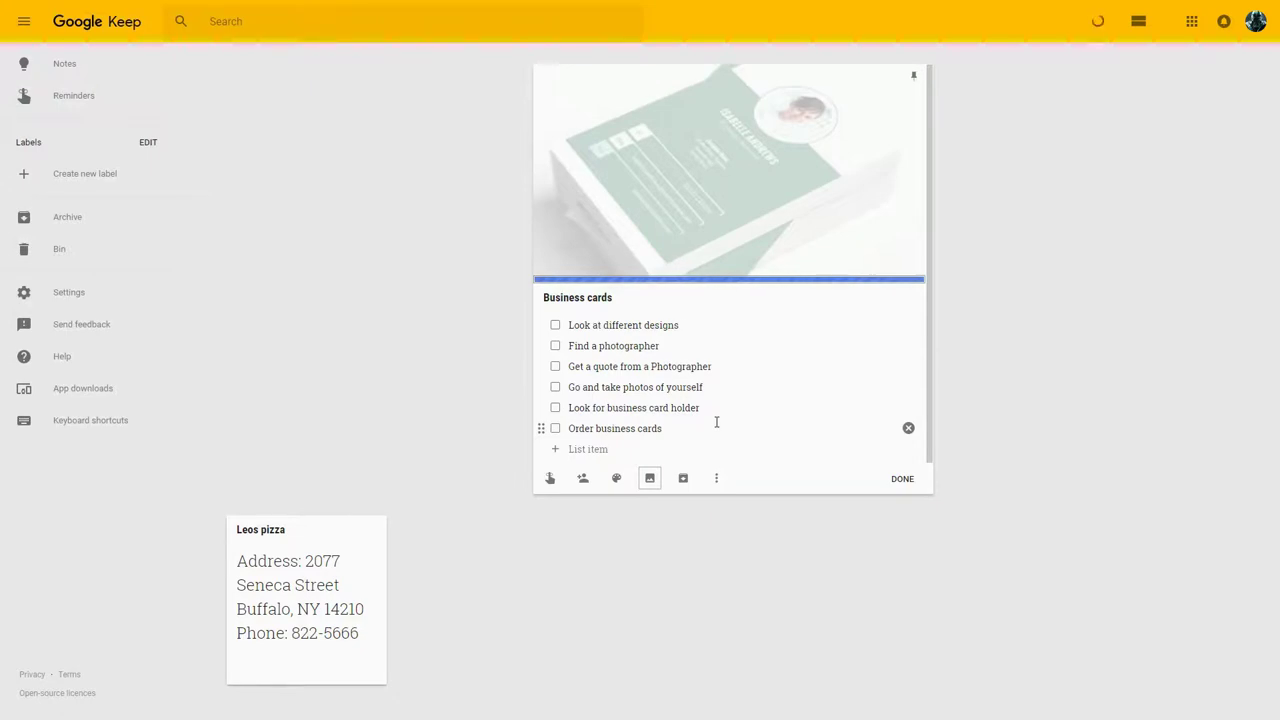
left_click(648, 482)
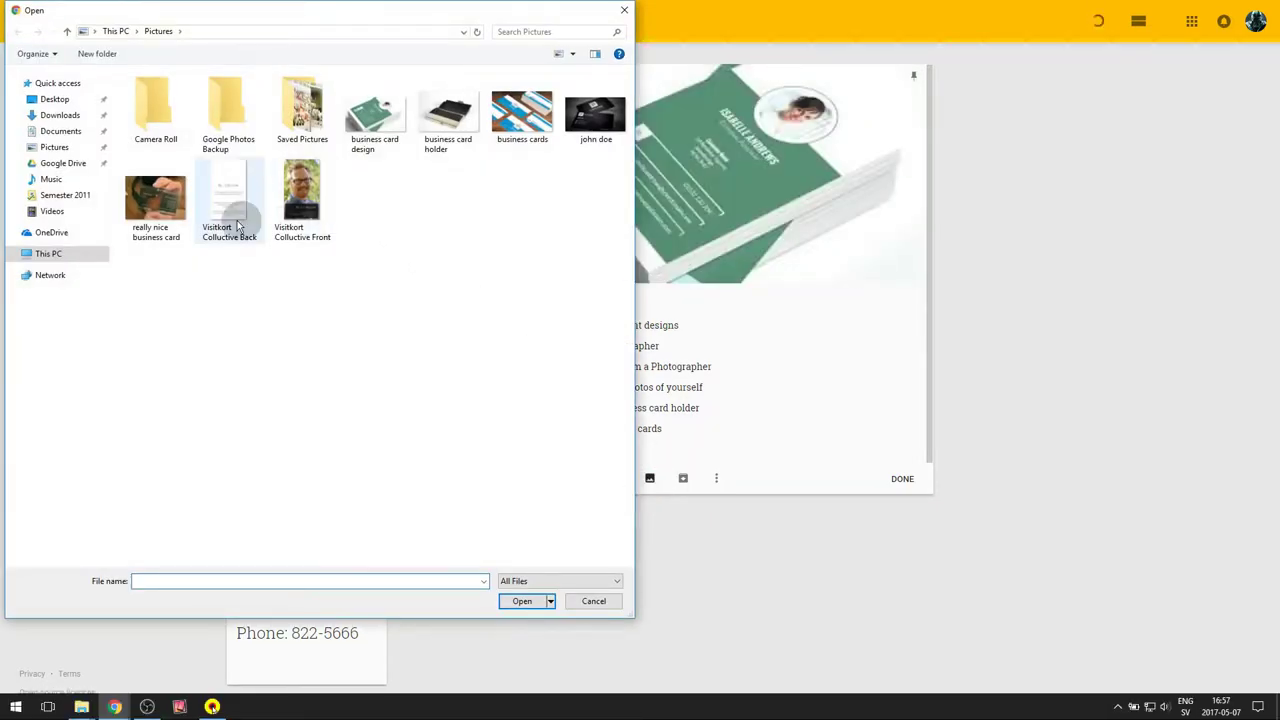
left_click(174, 205)
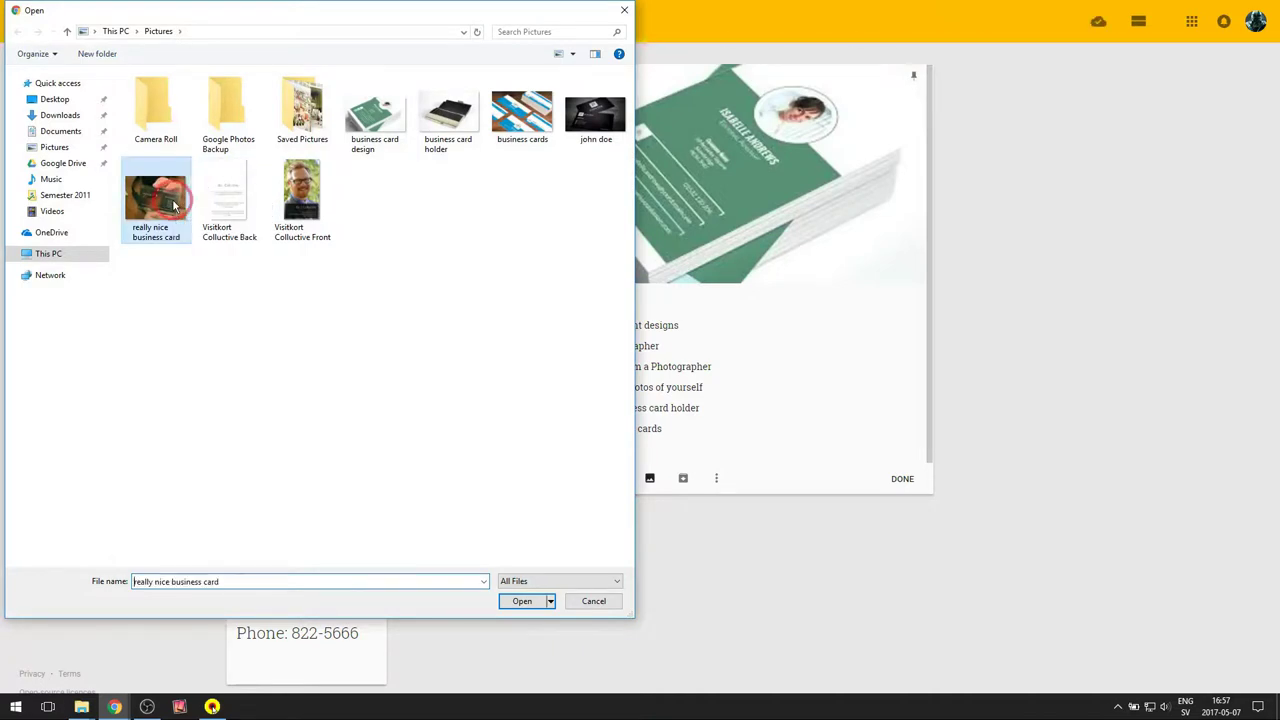
double_click(174, 205)
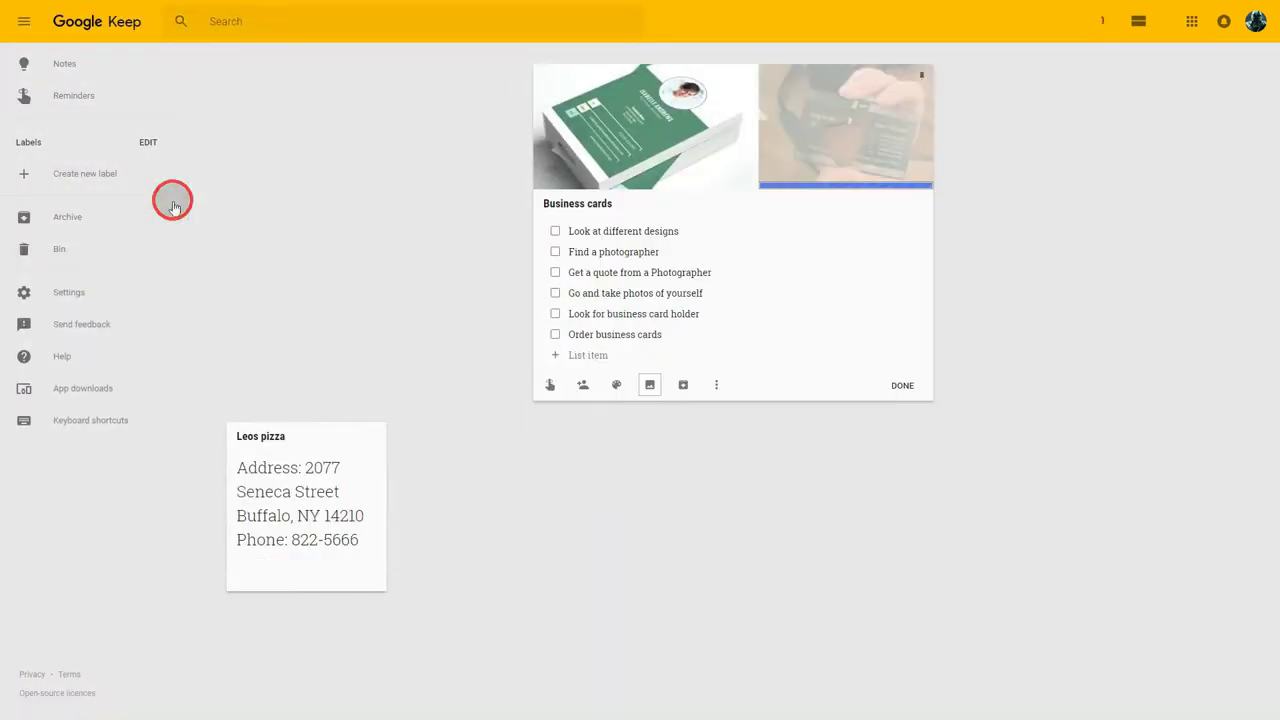
Attach the business cards, john doe and business card holder pictures to the note
left_click(649, 385)
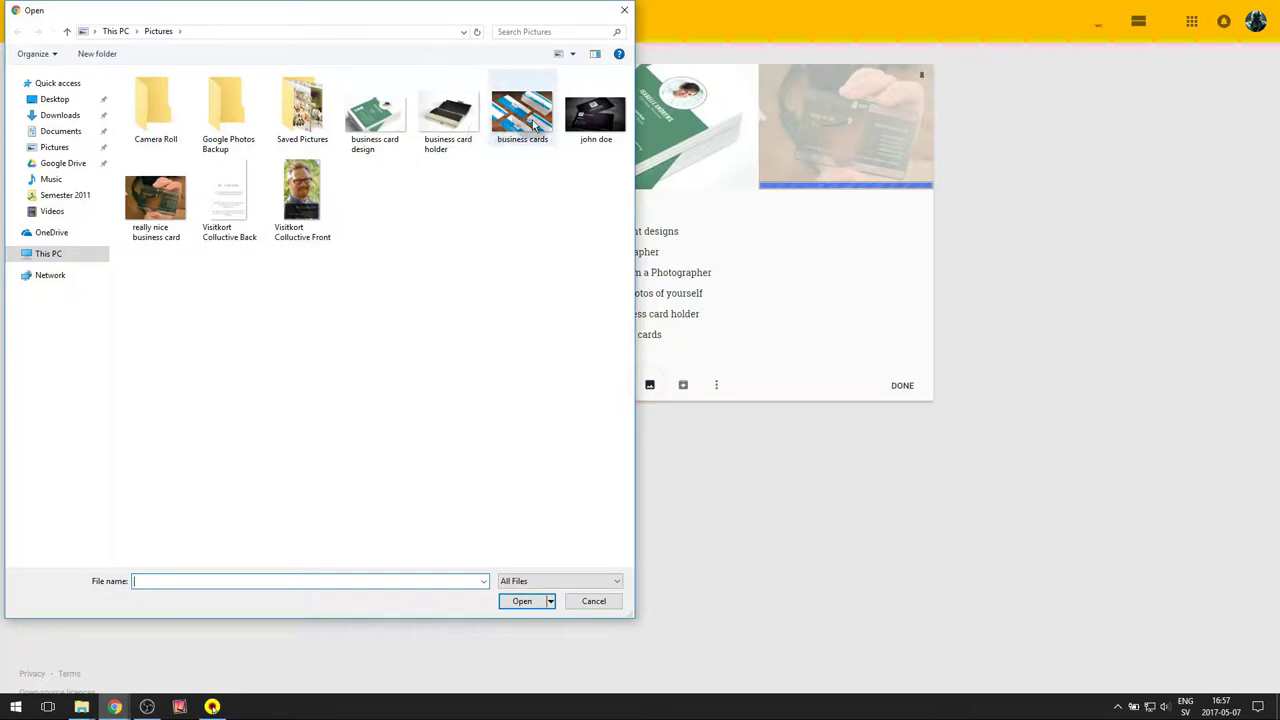
double_click(533, 125)
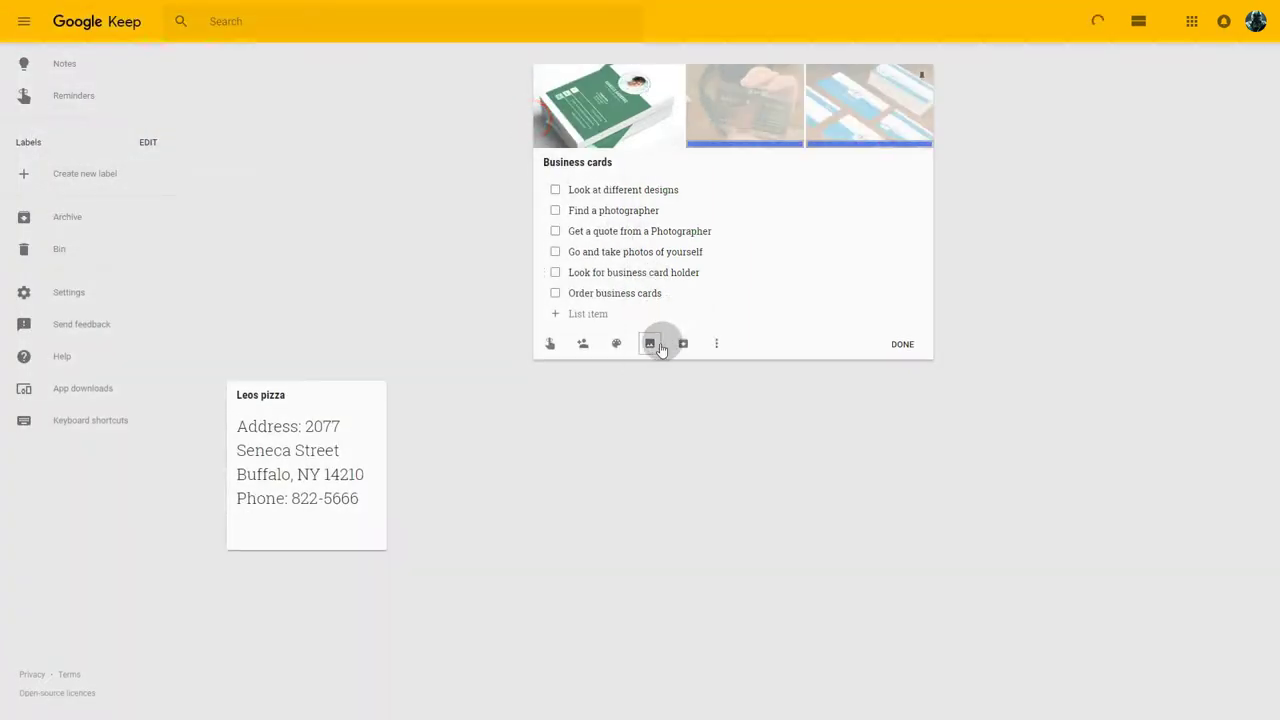
left_click(650, 345)
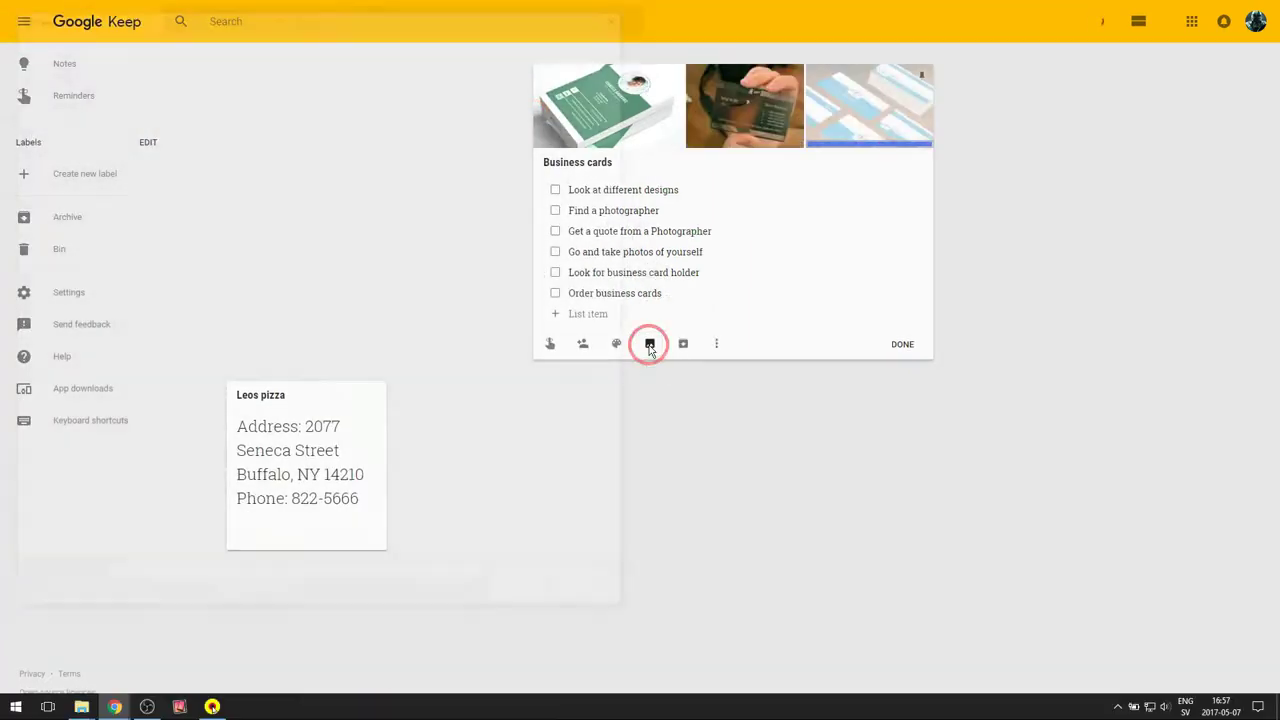
double_click(577, 119)
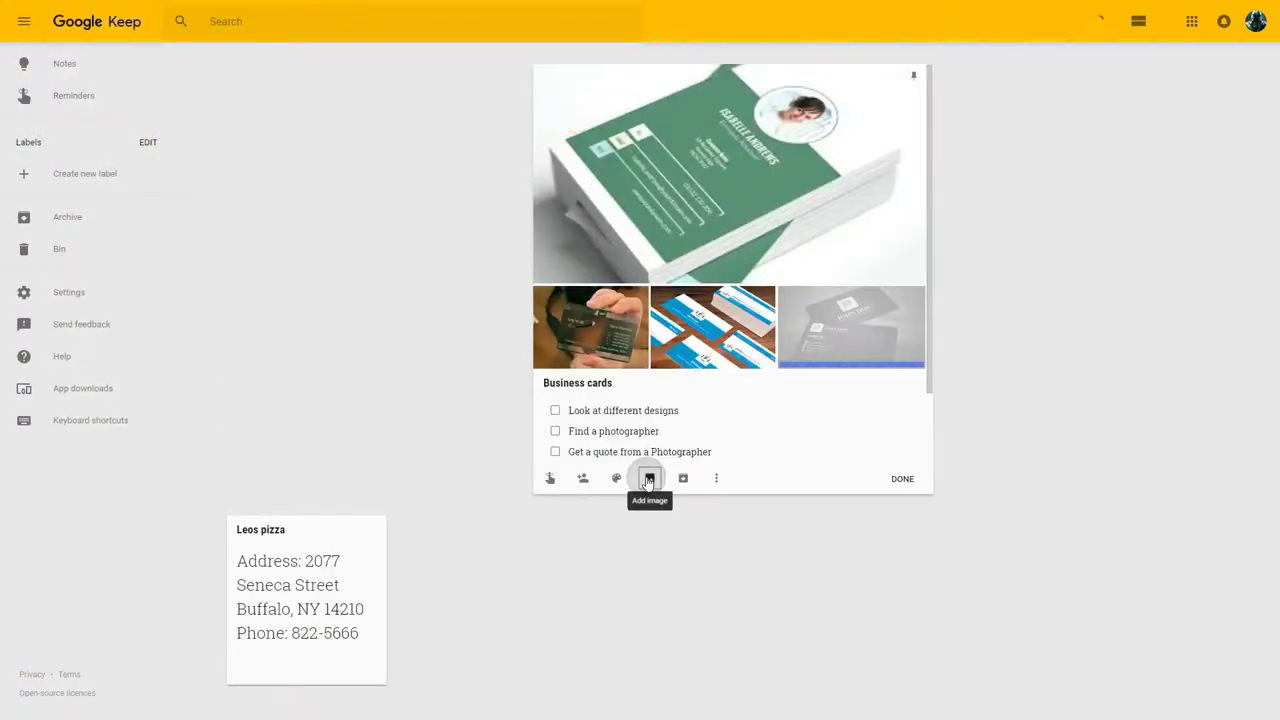
left_click(648, 480)
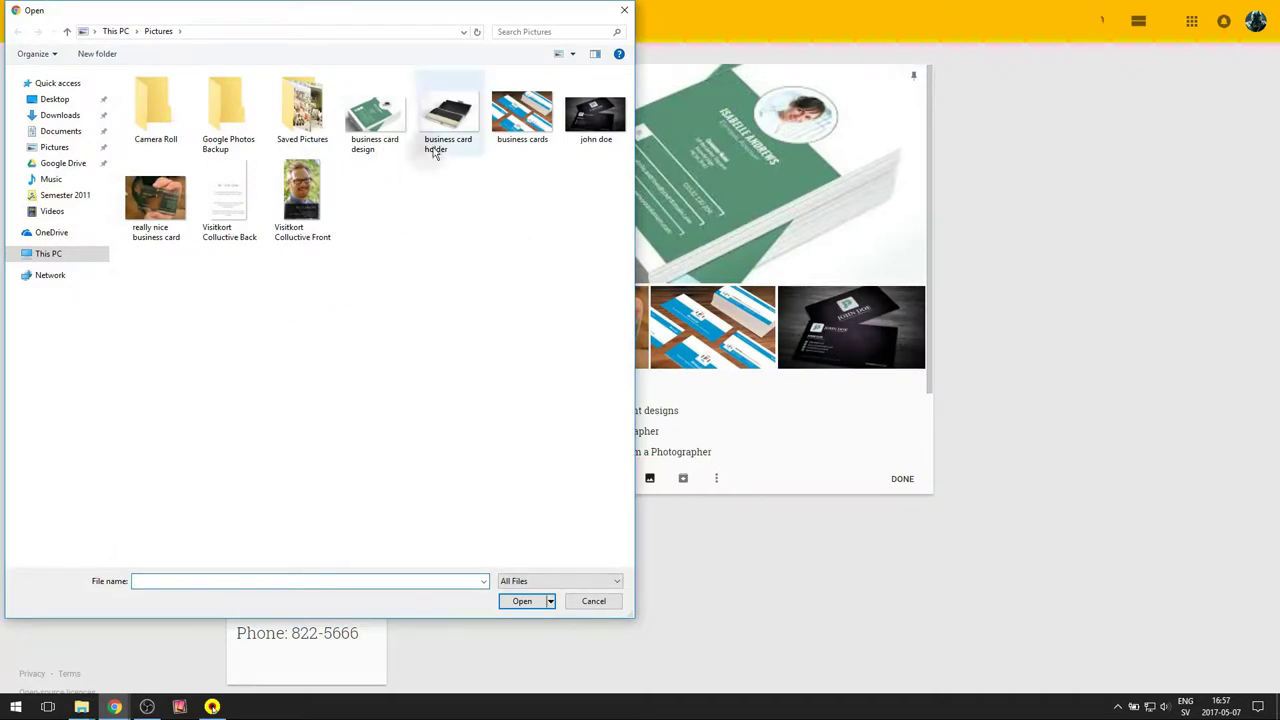
double_click(460, 168)
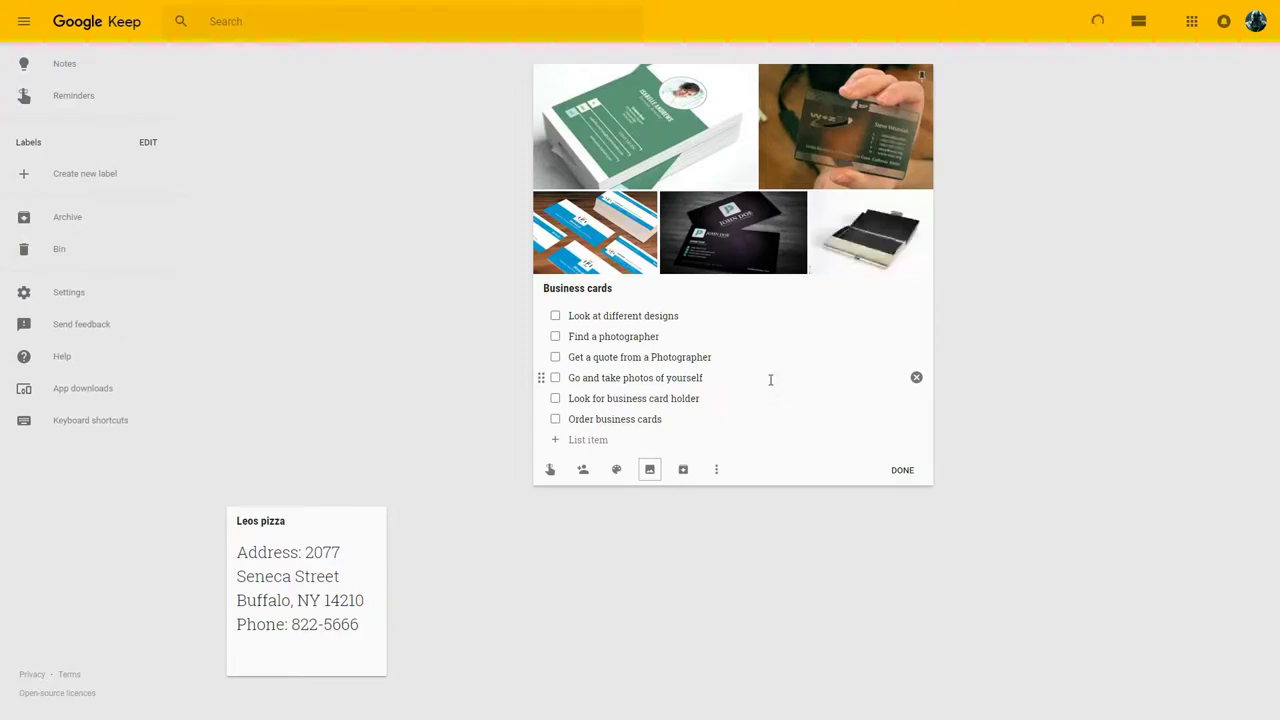
left_click(764, 377)
left_click(749, 383)
left_click(656, 438)
Paste two staticflickr image links as new items at the end of the Business cards checklist
left_click(580, 440)
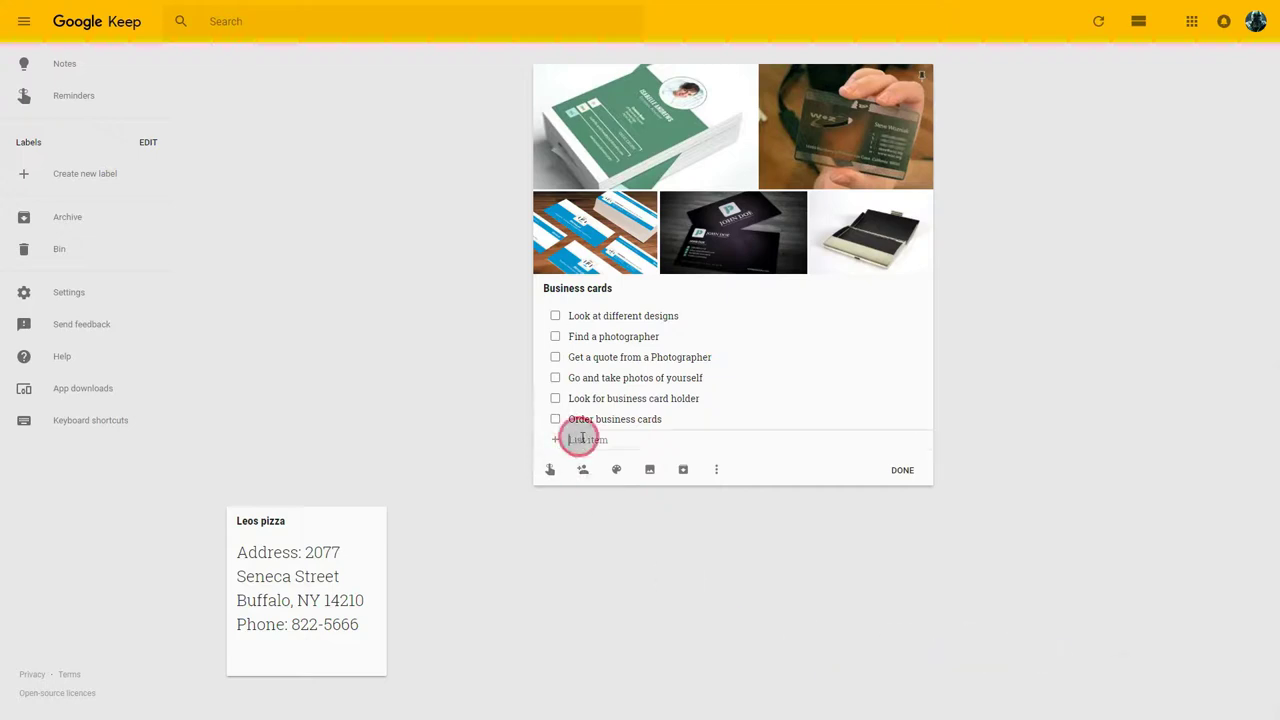
key("ctrl+v")
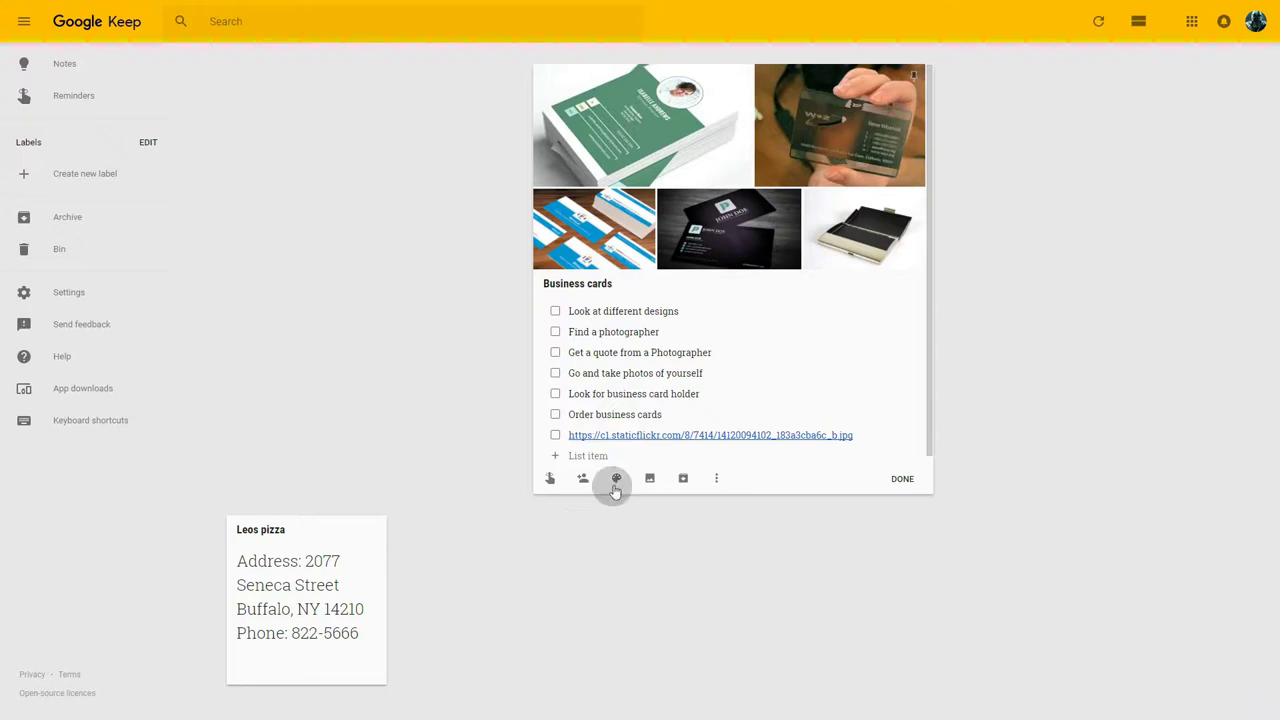
left_click(592, 455)
key("ctrl+v")
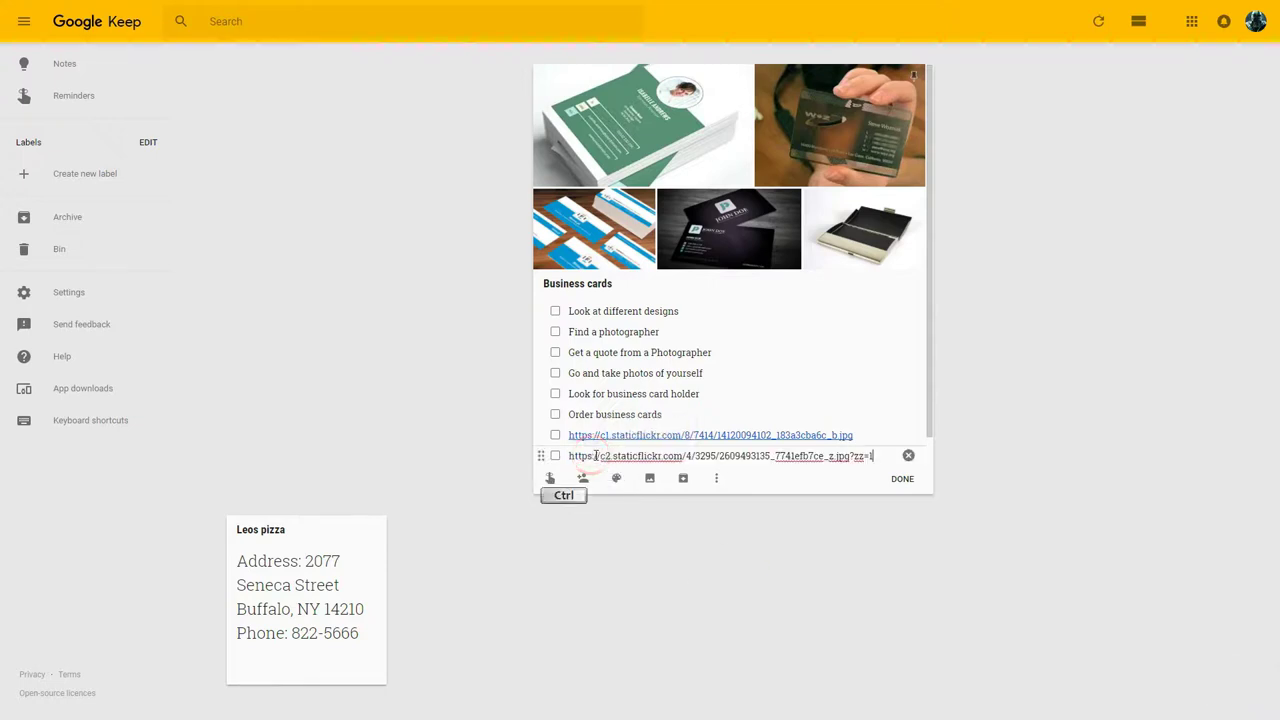
left_click(894, 338)
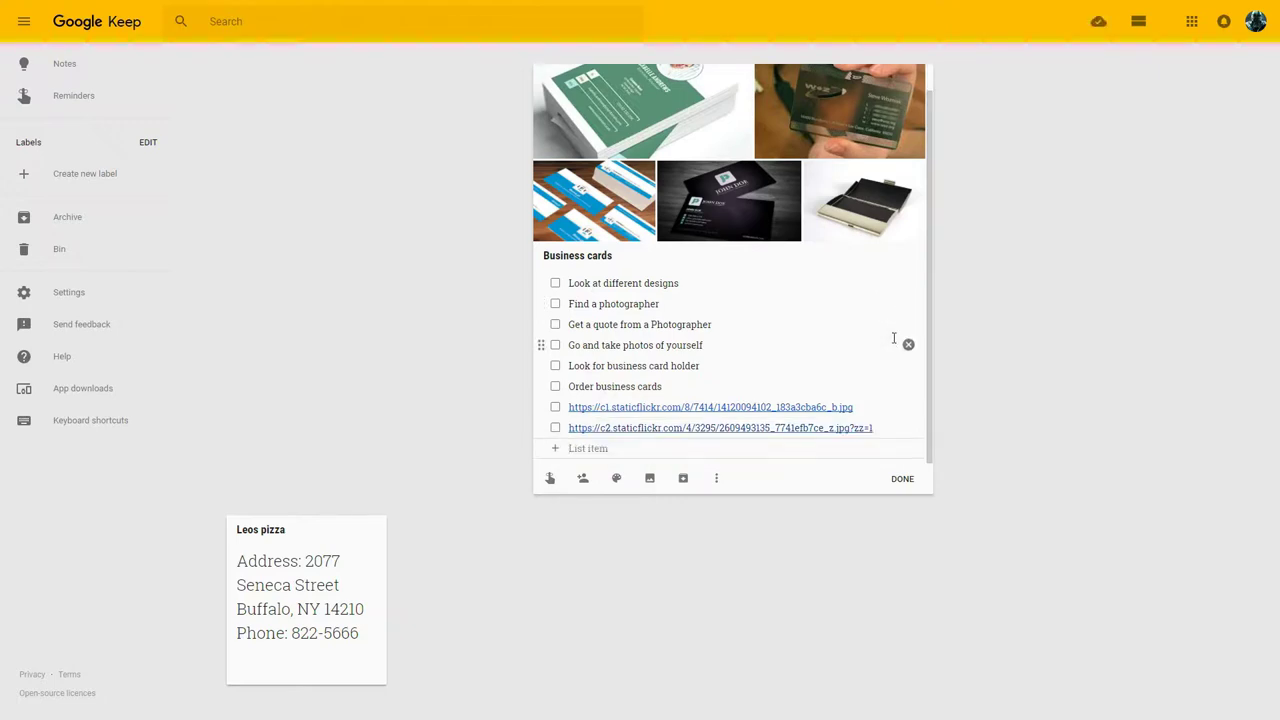
left_click_drag(803, 260, 788, 261)
left_click_drag(878, 357, 873, 364)
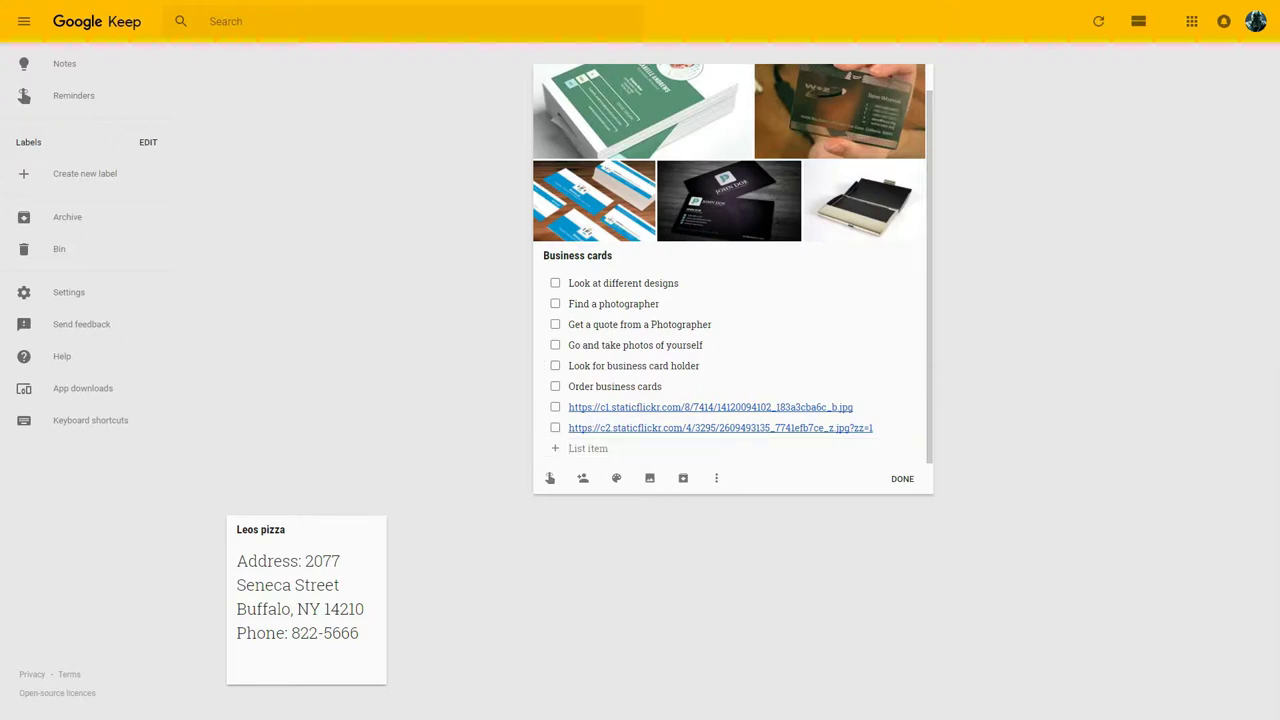
left_click_drag(889, 444, 783, 449)
left_click(717, 480)
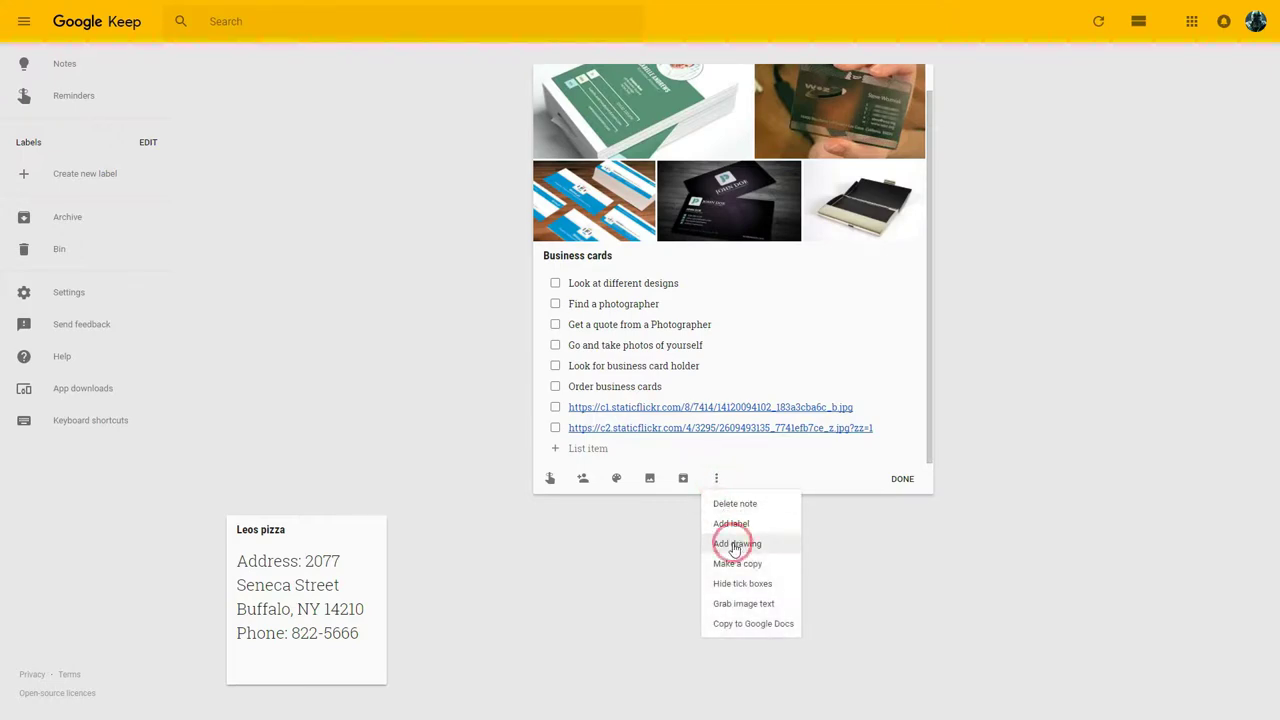
Draw a business card sketch with a thicker pen: outline, face and wavy text lines, then return to the note
left_click(735, 545)
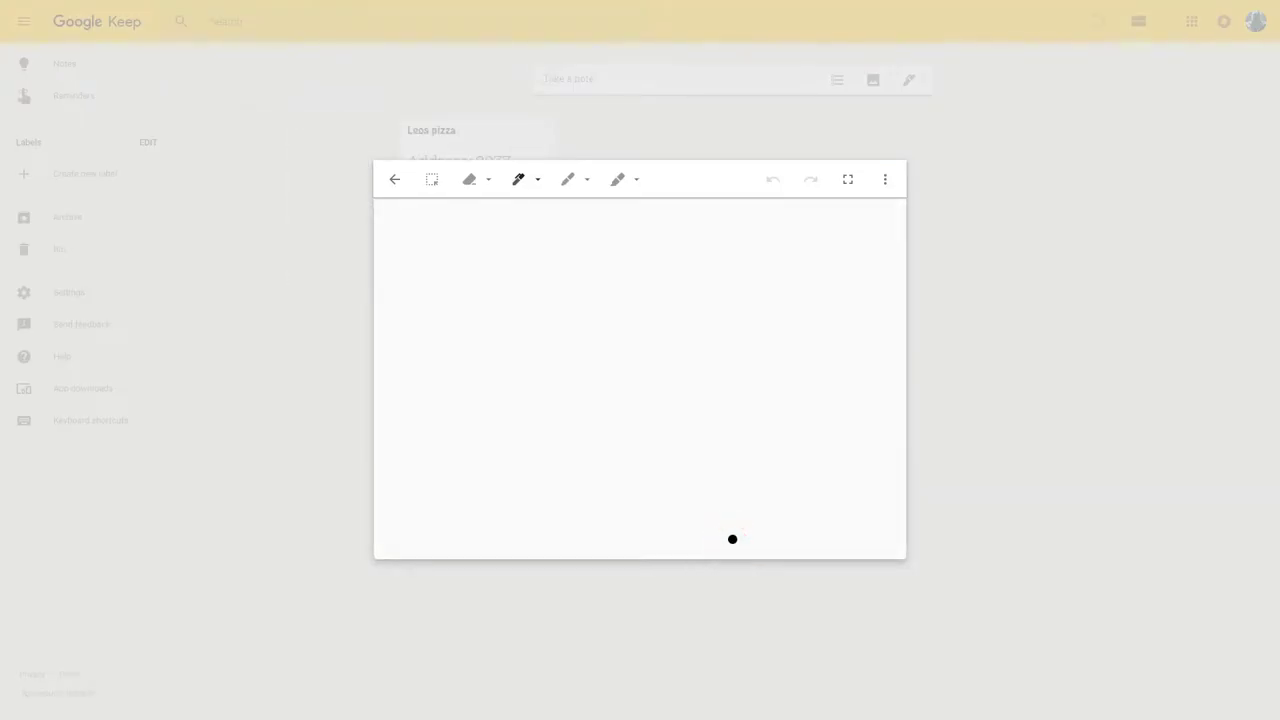
left_click(620, 310)
left_click_drag(603, 295, 545, 280)
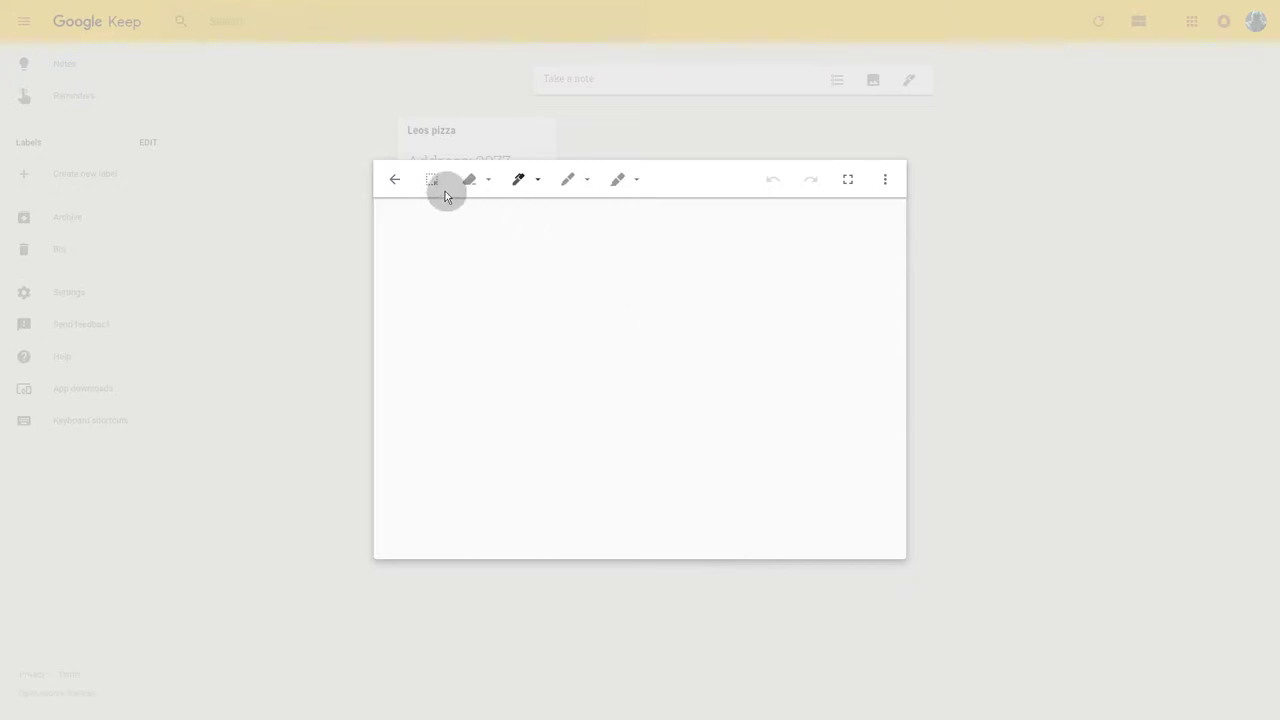
left_click(537, 182)
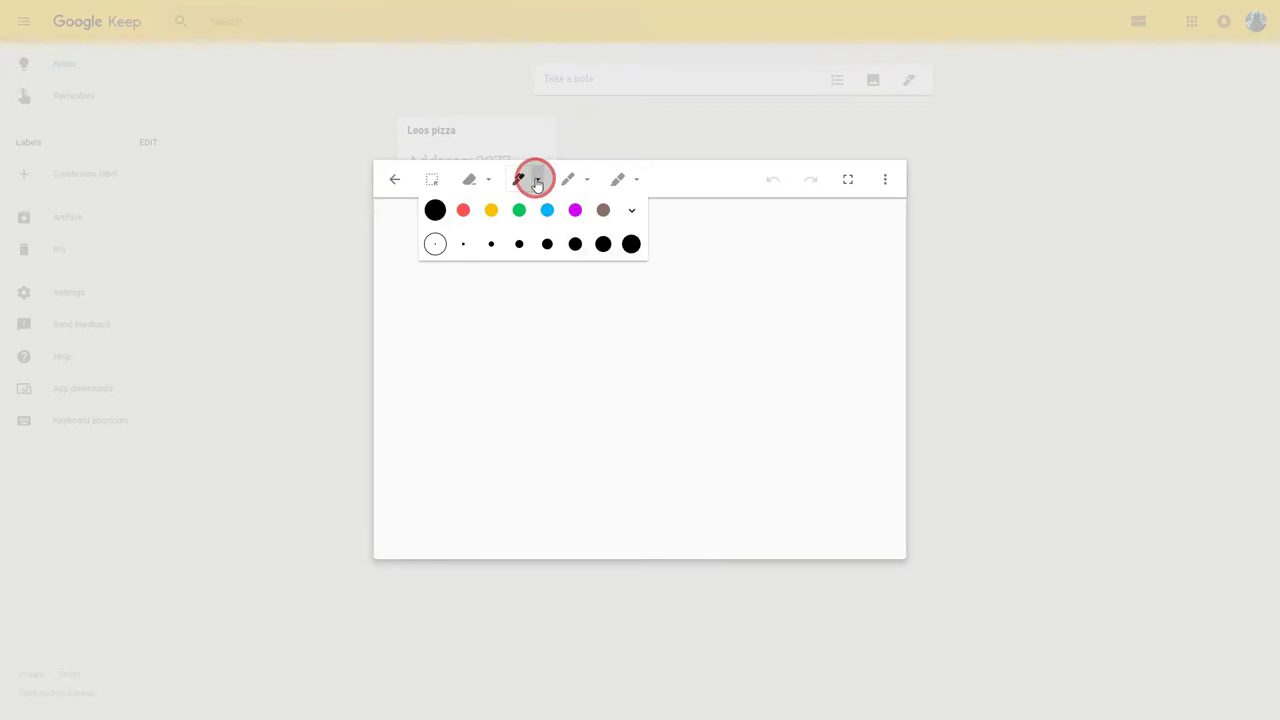
left_click(491, 250)
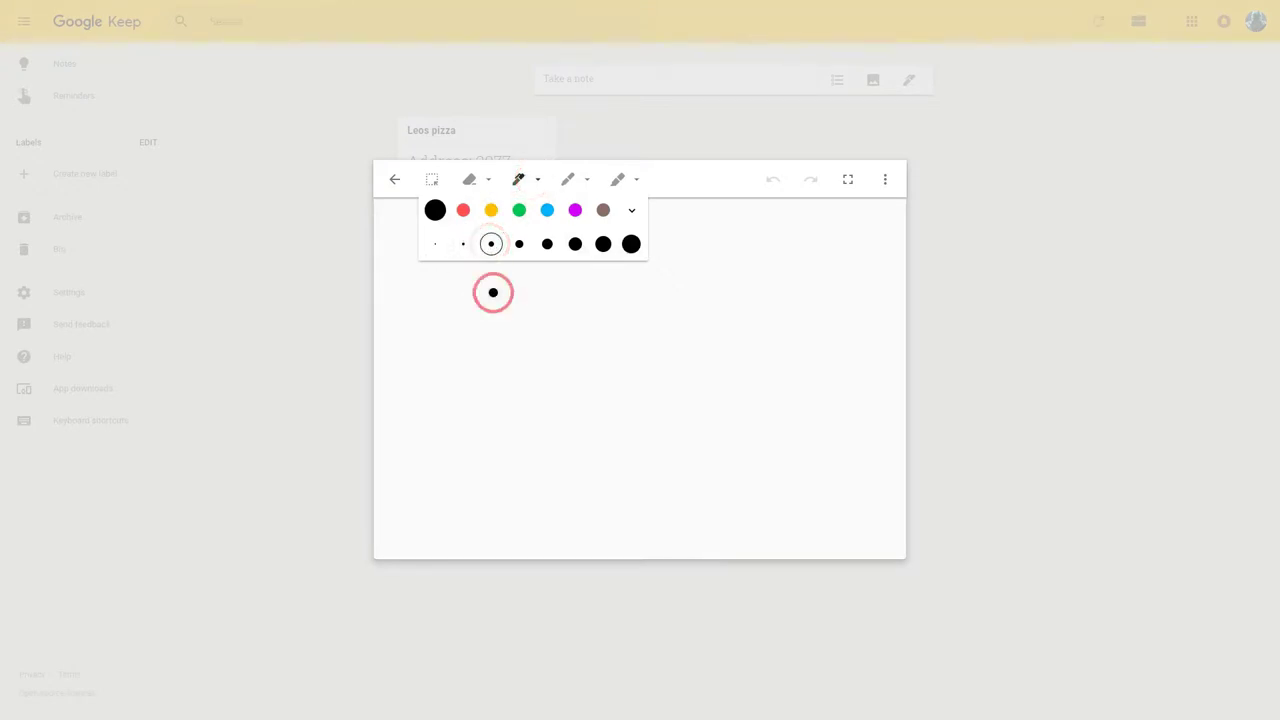
mouse_move(492, 292)
left_mouse_down()
mouse_move(496, 502)
mouse_move(658, 346)
mouse_move(496, 298)
left_mouse_up()
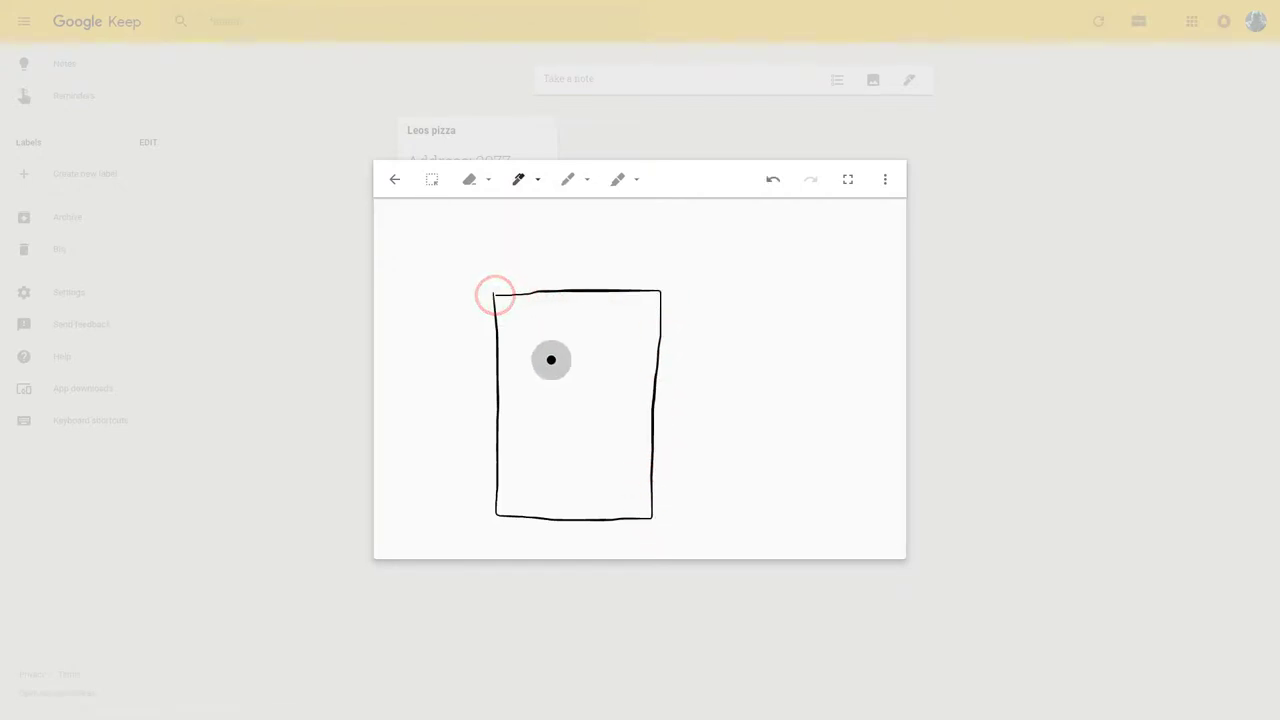
mouse_move(549, 341)
left_mouse_down()
mouse_move(605, 373)
mouse_move(592, 343)
mouse_move(543, 342)
mouse_move(580, 363)
left_mouse_up()
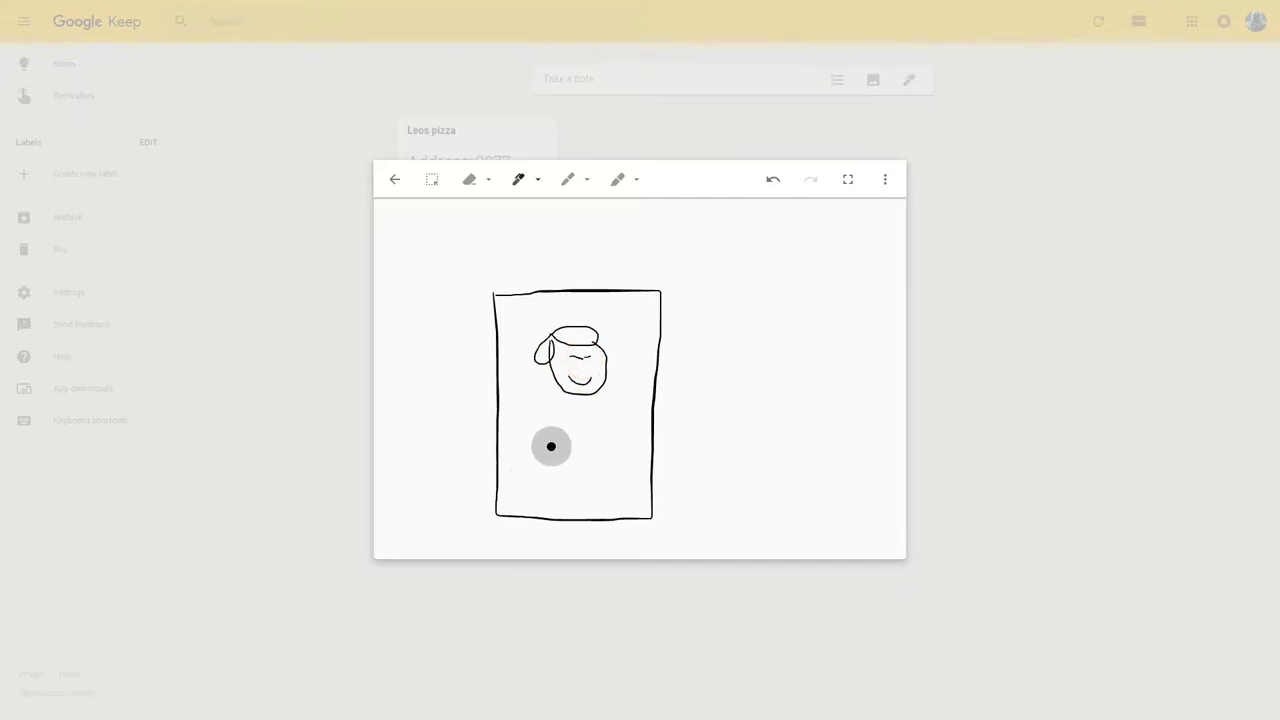
mouse_move(555, 445)
left_mouse_down()
mouse_move(626, 443)
mouse_move(624, 474)
mouse_move(602, 495)
mouse_move(632, 496)
left_mouse_up()
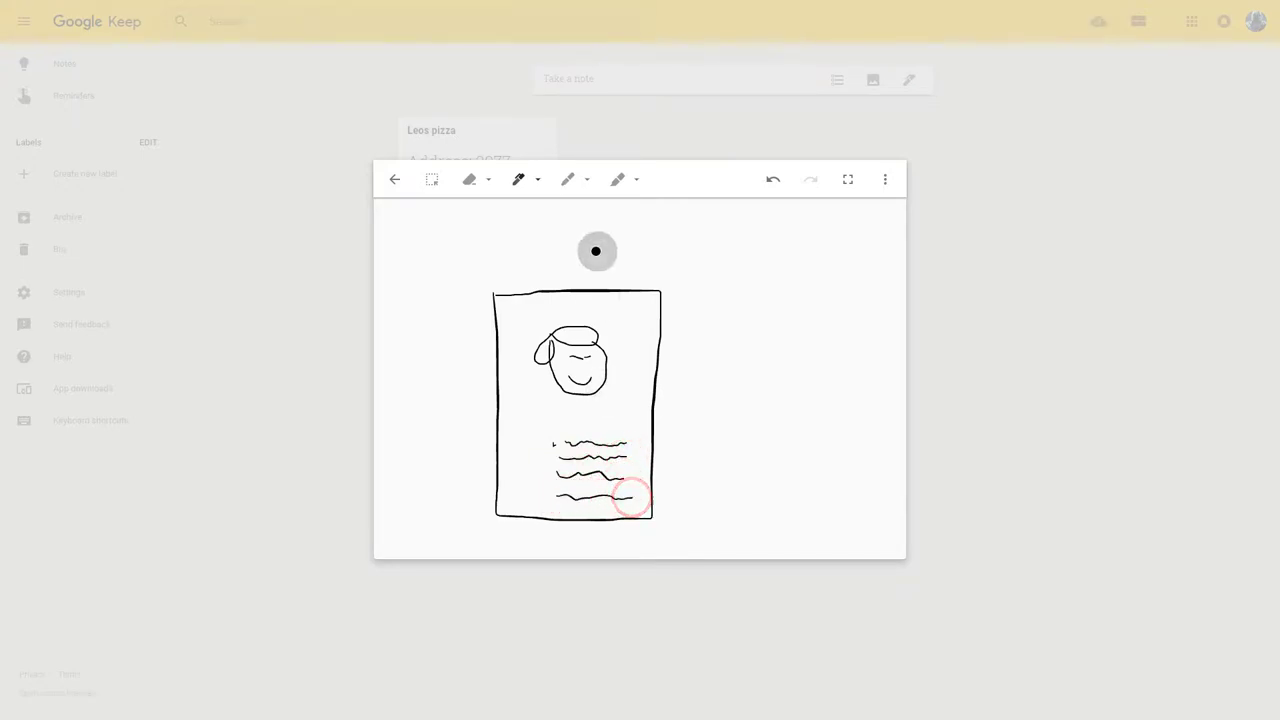
left_click(393, 181)
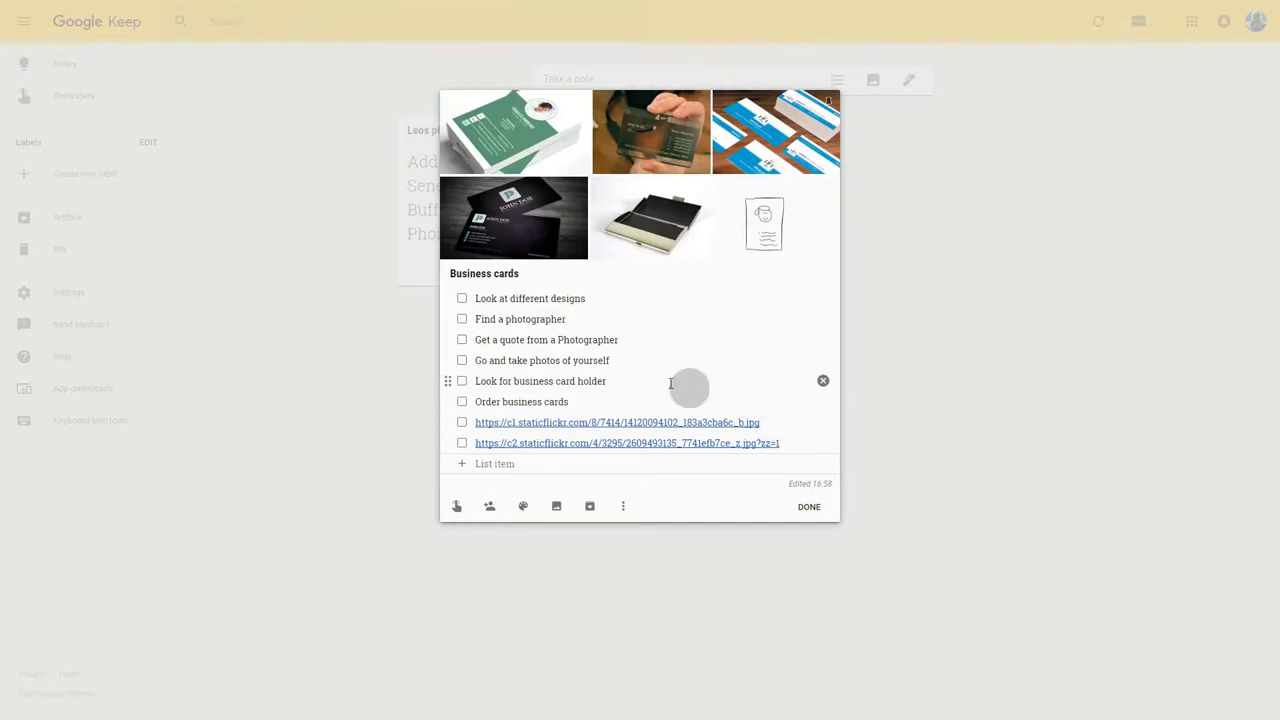
Check off 'Look at different designs', 'Find a photographer' and 'Look for business card holder'
left_click(578, 381)
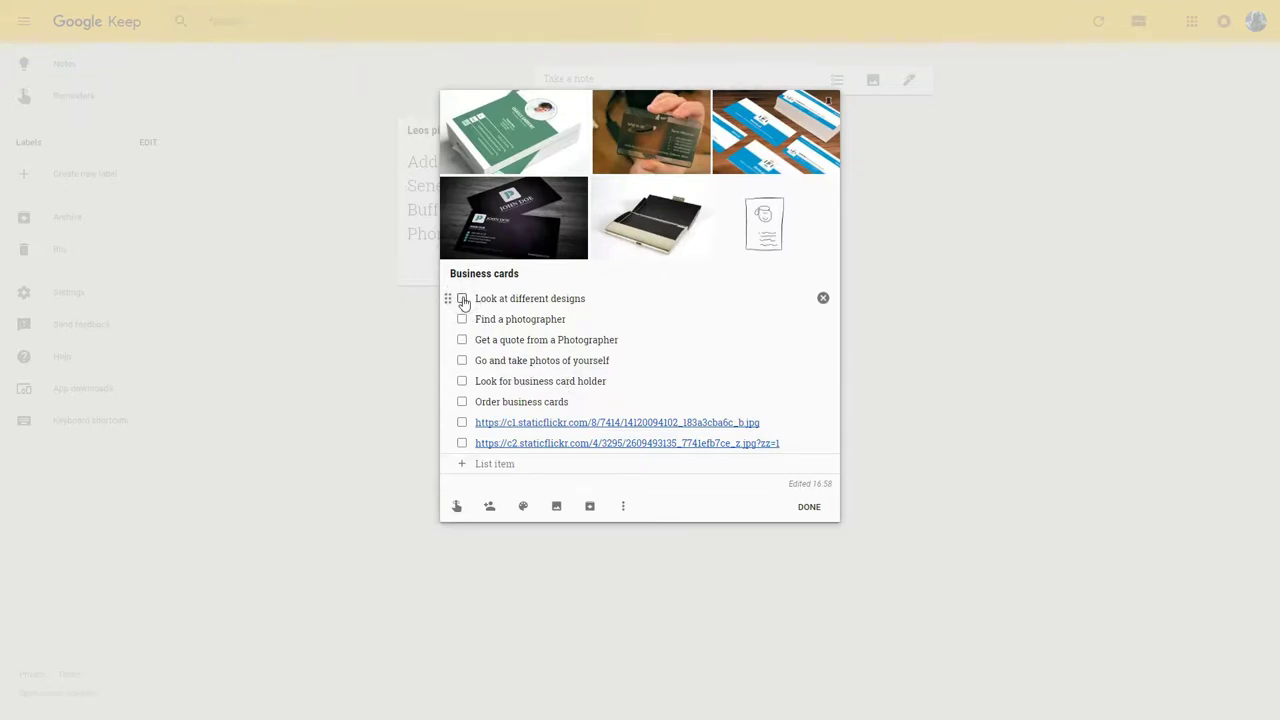
left_click(462, 299)
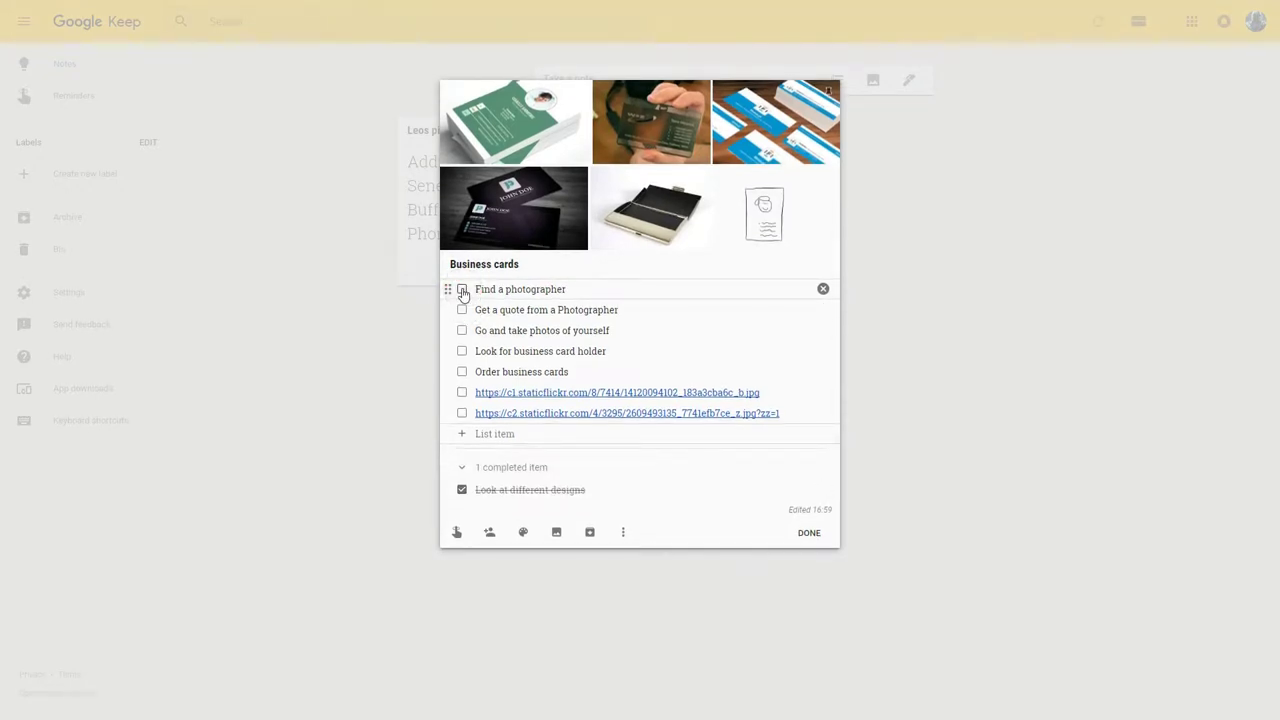
left_click(462, 290)
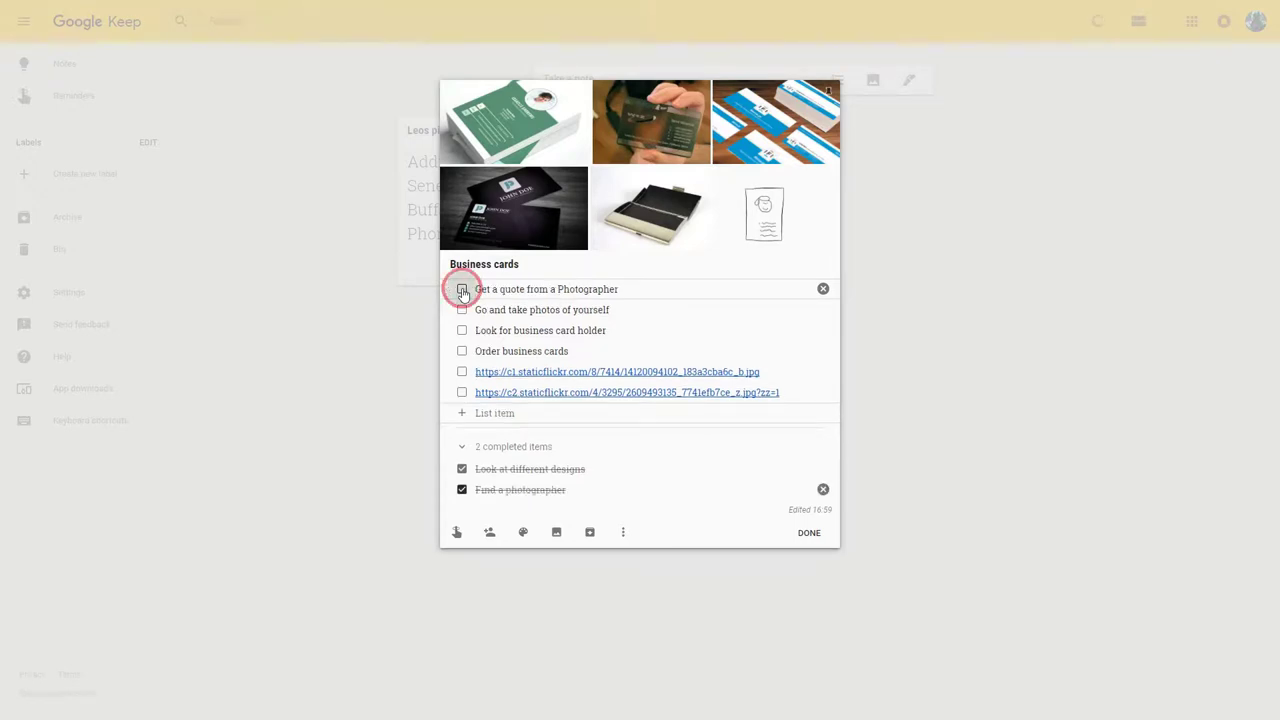
left_click(502, 317)
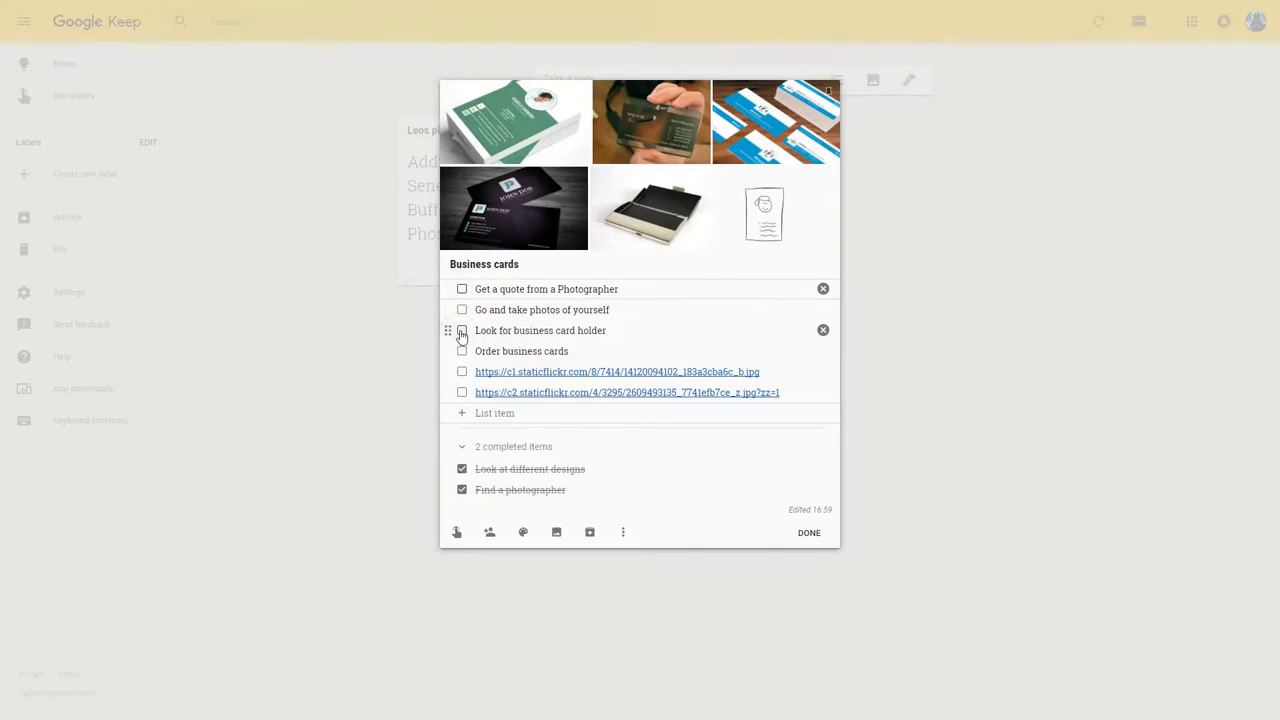
left_click(462, 331)
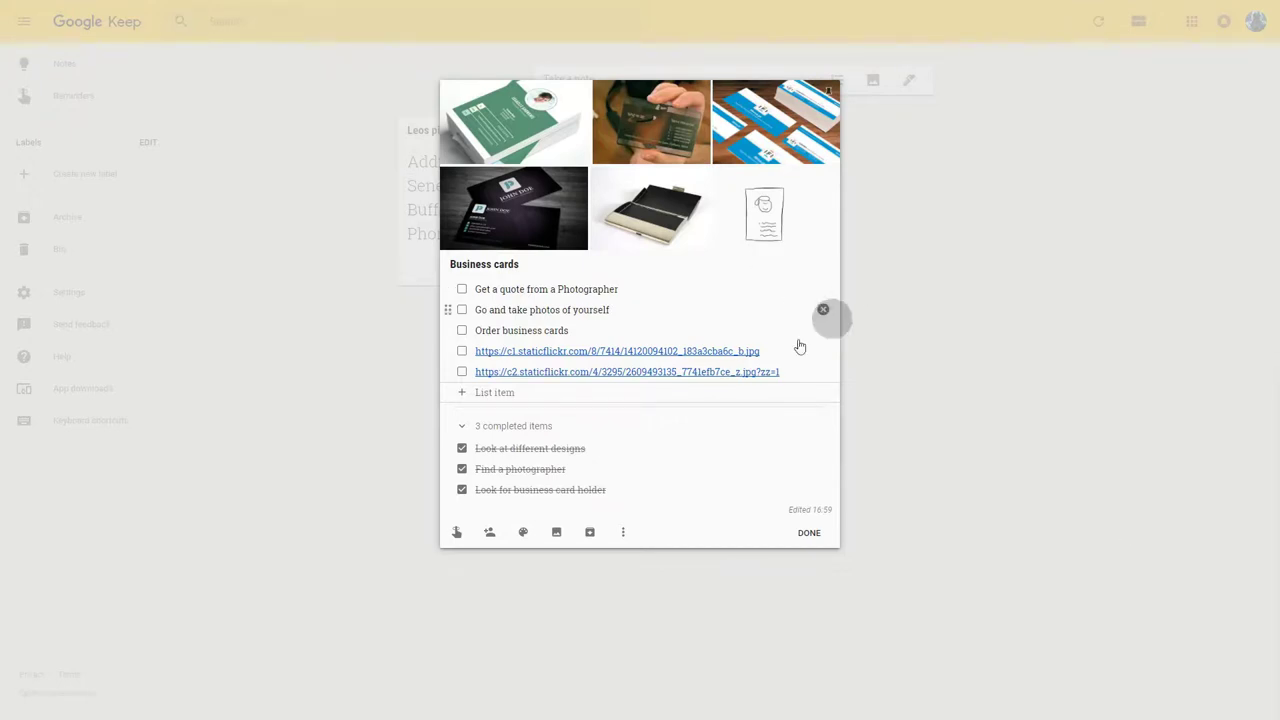
Add the pasted vistaprint.se link as a new checklist item
left_click(548, 397)
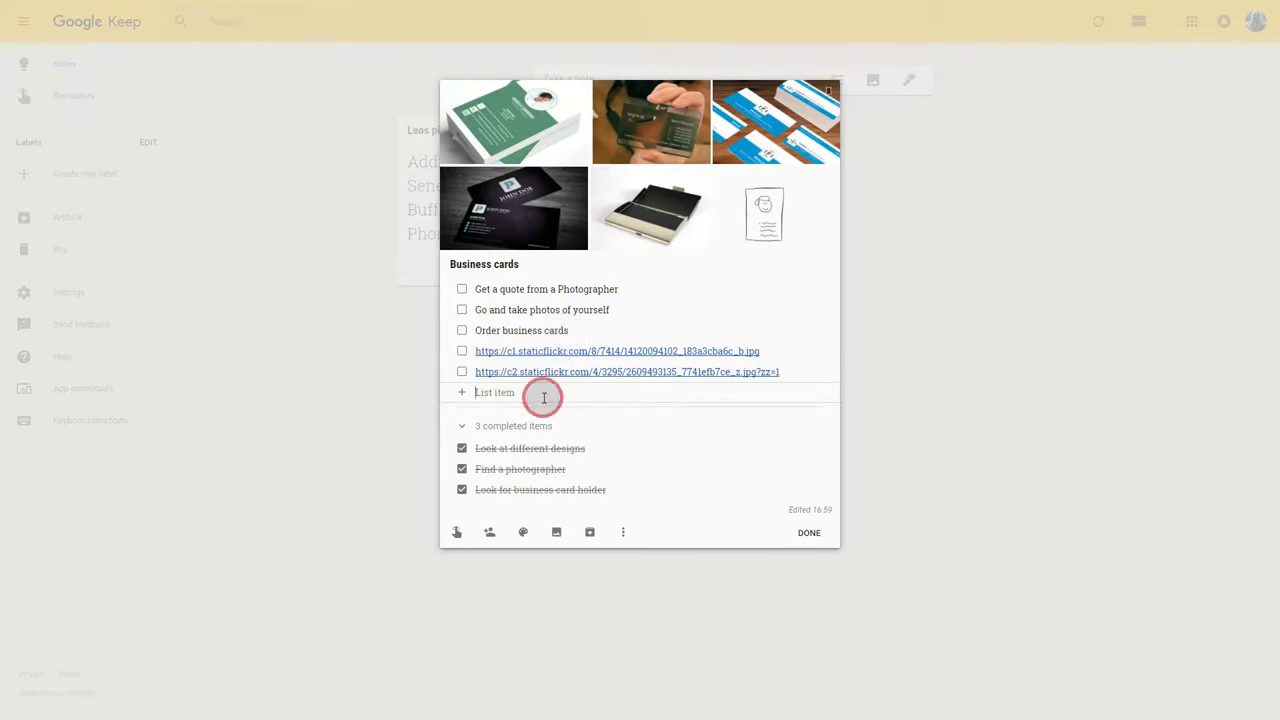
type("http://www.vistaprint.se")
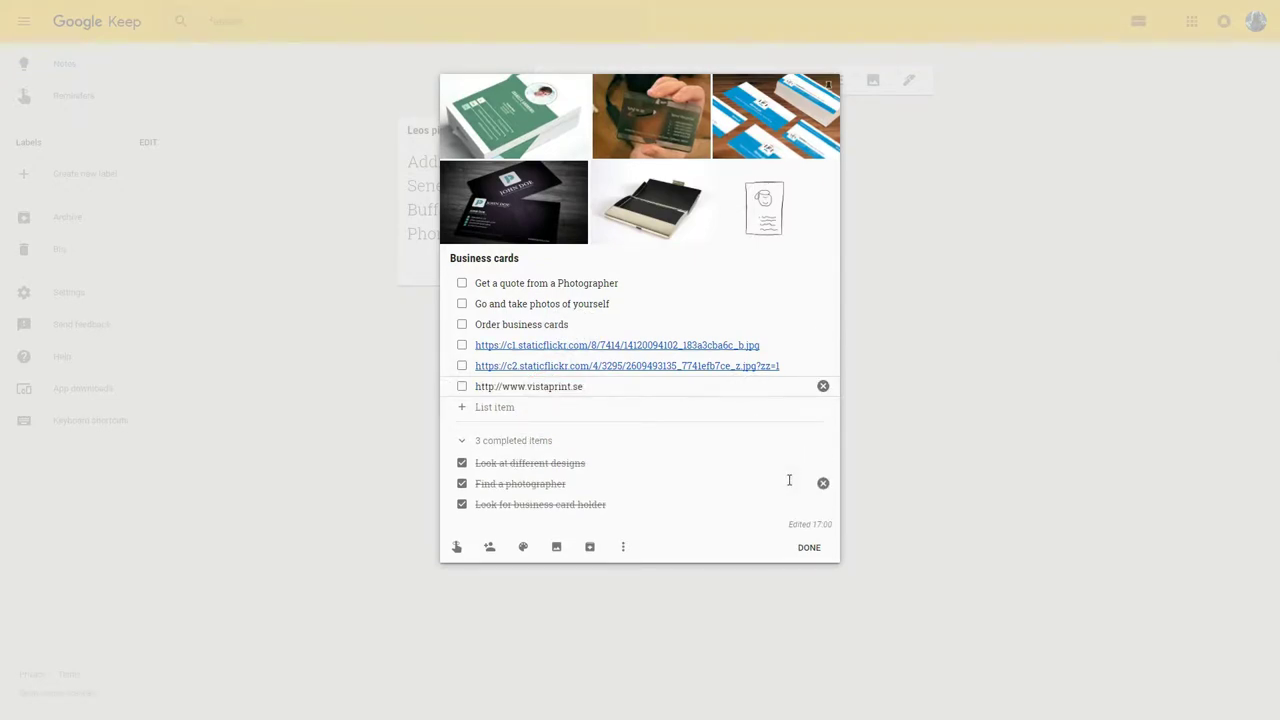
key("Return")
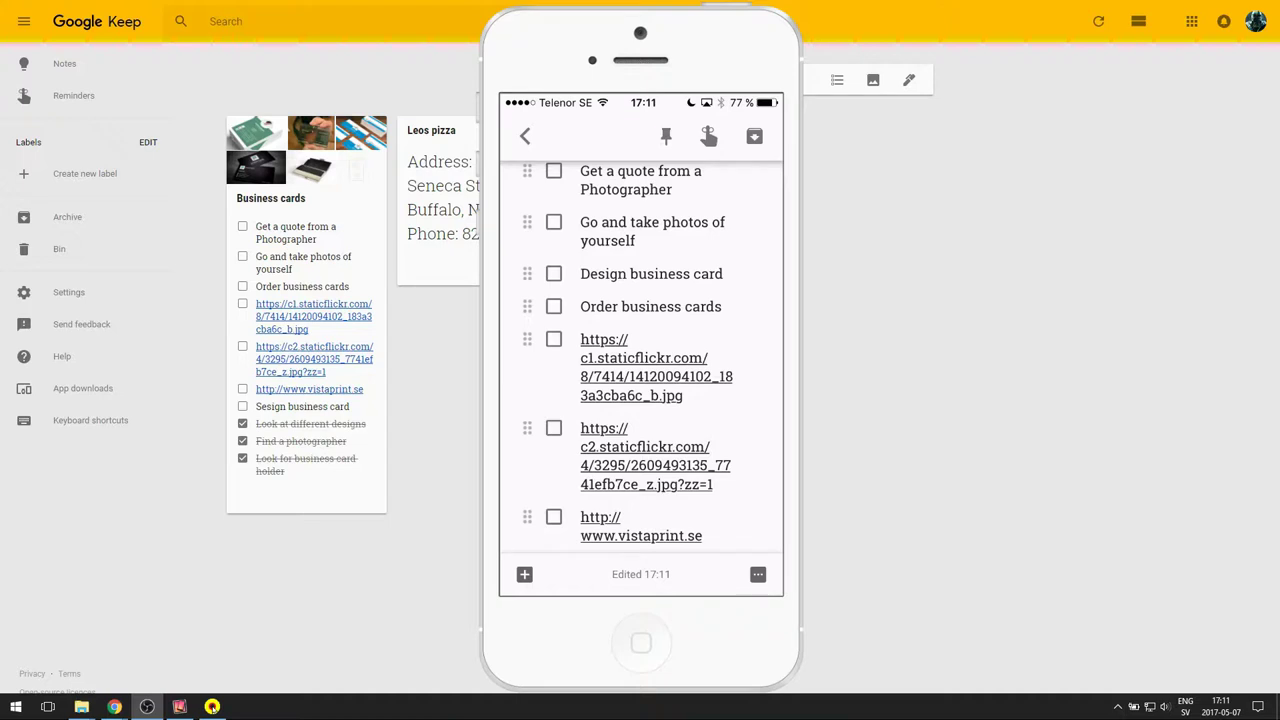
Delete the first staticflickr link item and attach a newly taken phone photo to the note
left_click(706, 357)
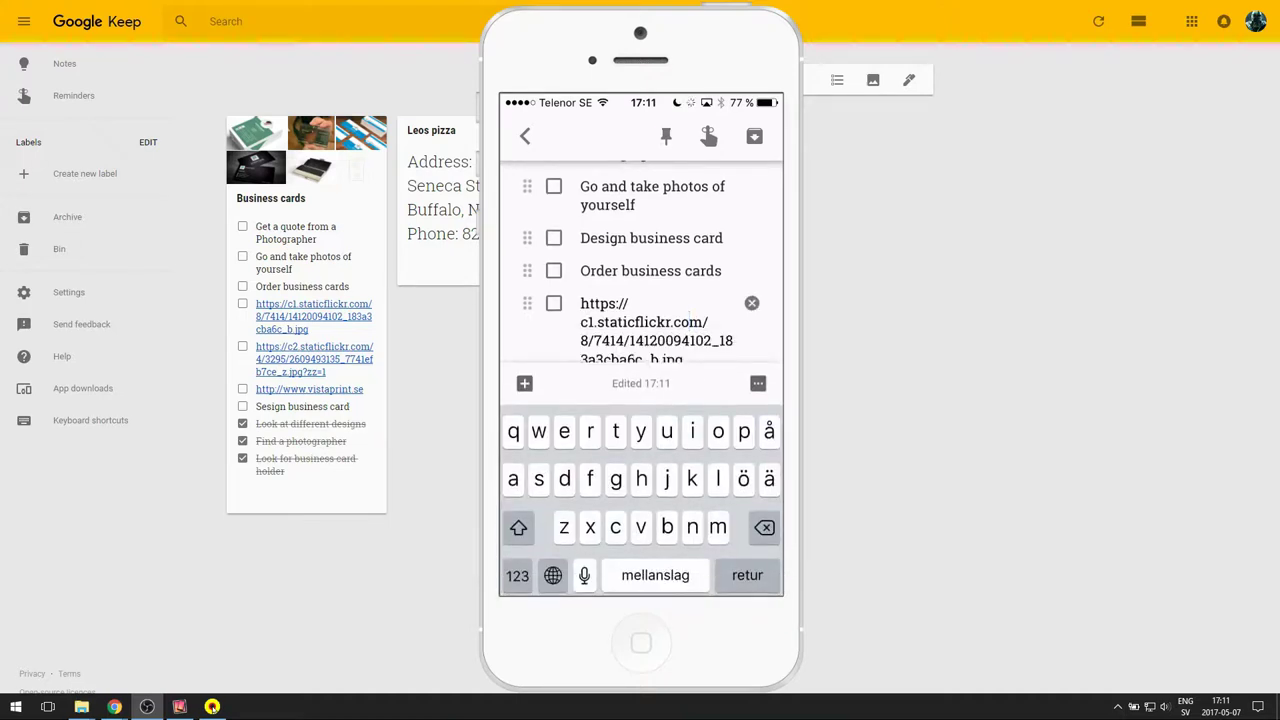
left_click(751, 303)
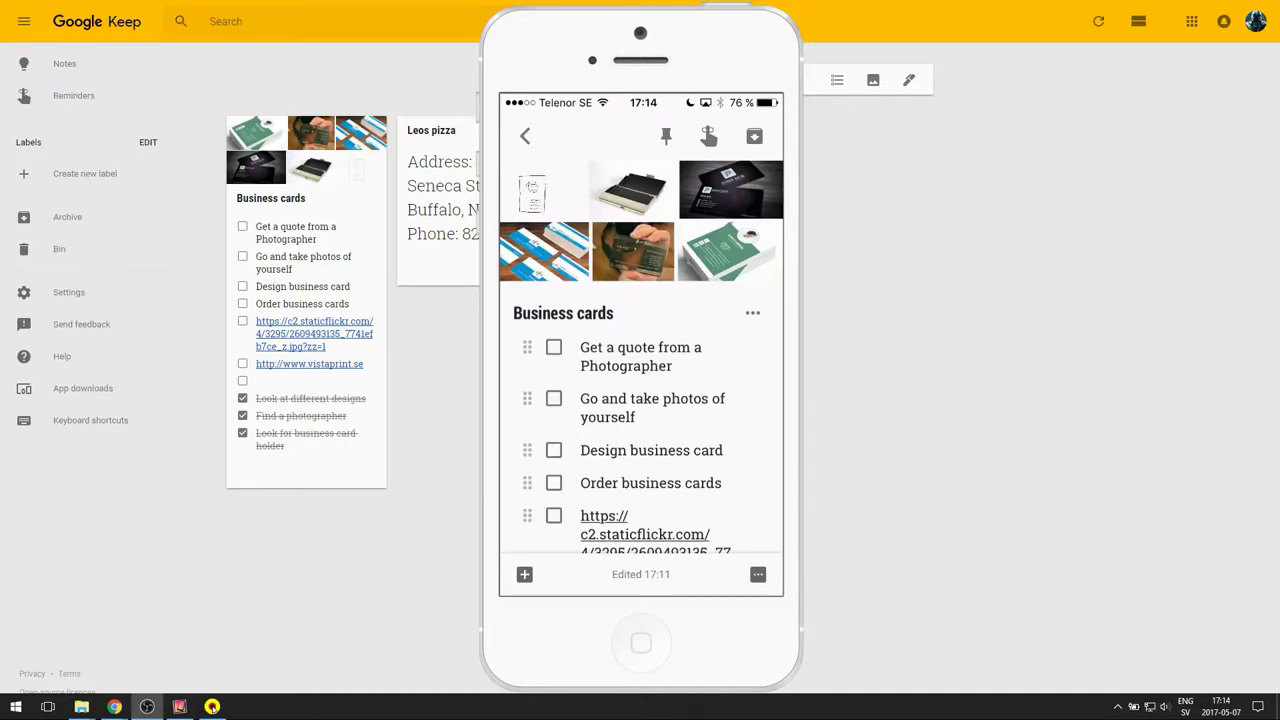
left_click(524, 574)
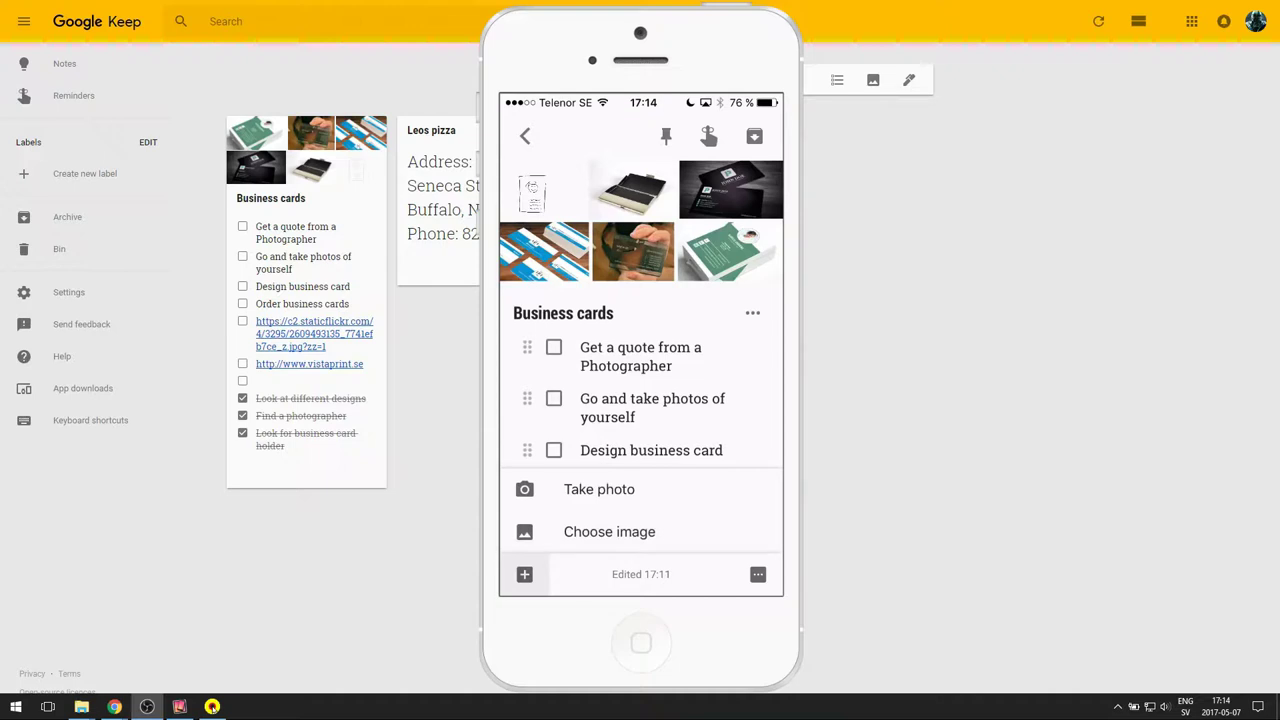
left_click(599, 489)
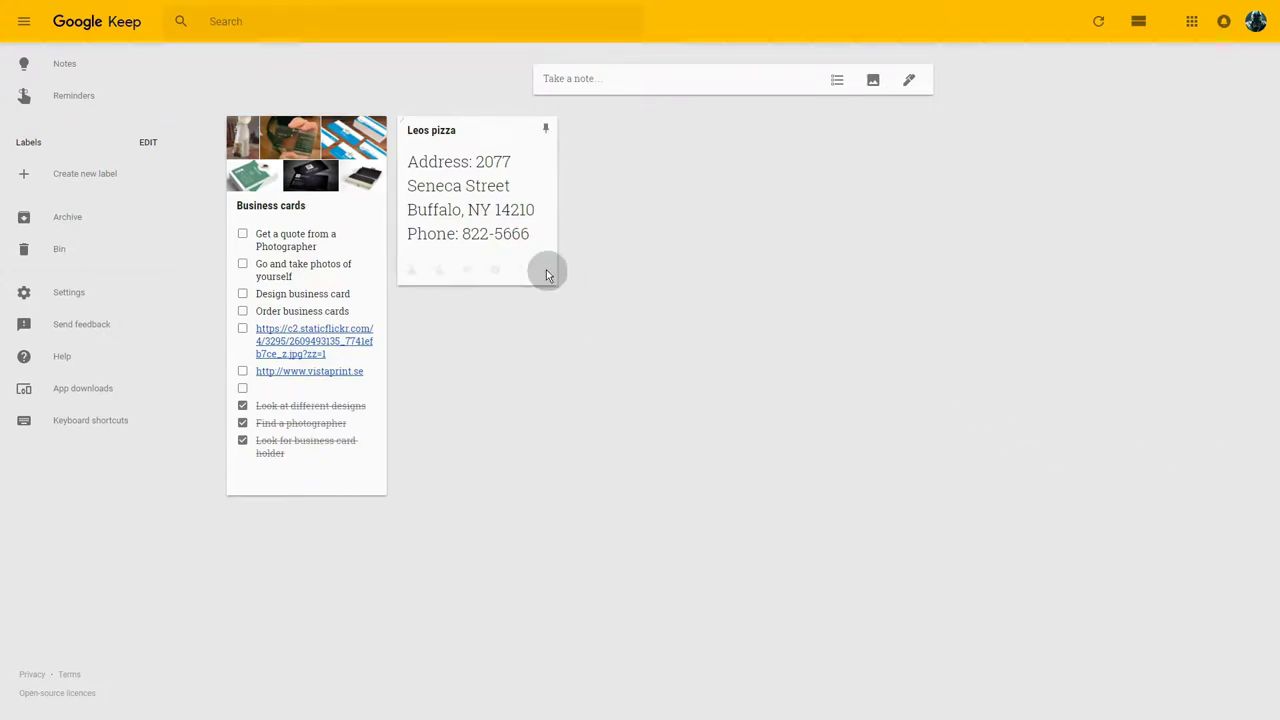
Paste the pizzeria's website URL and a Google Docs URL on new lines below the Leos pizza phone number
left_click(538, 250)
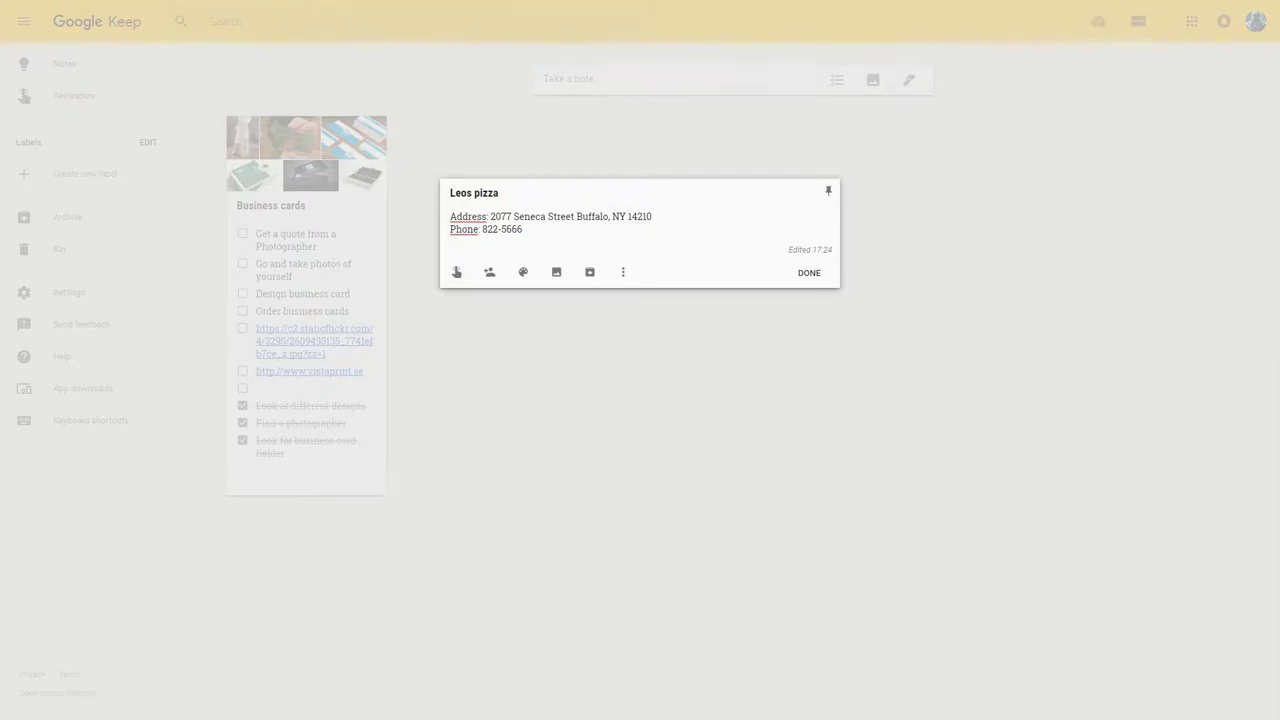
left_click(583, 232)
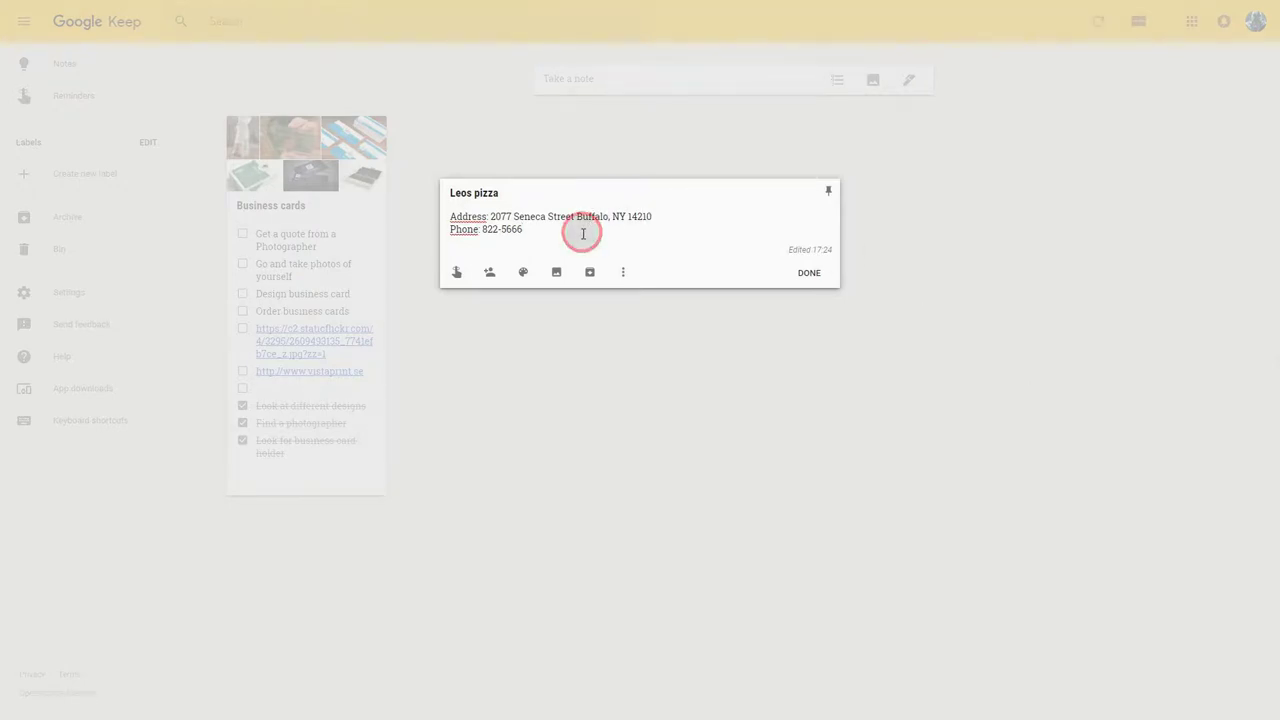
key("Return")
type("http://www.leospizzeriaonline.com/")
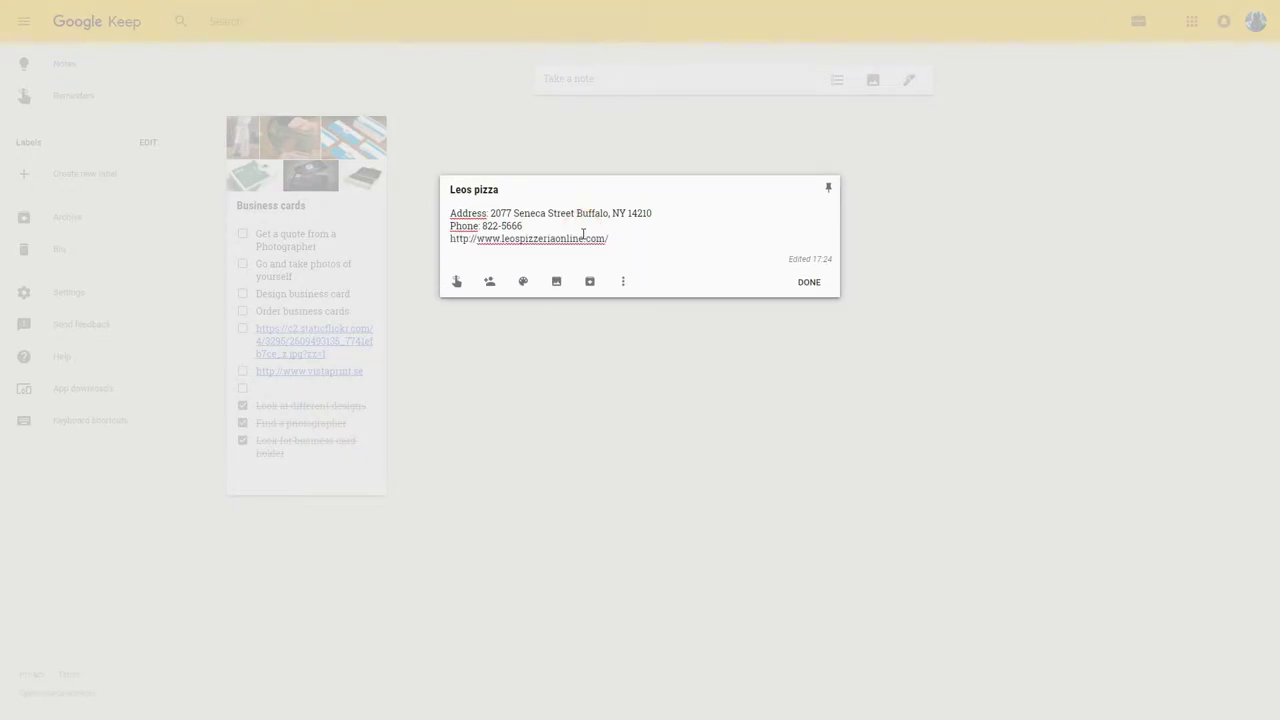
key("Return")
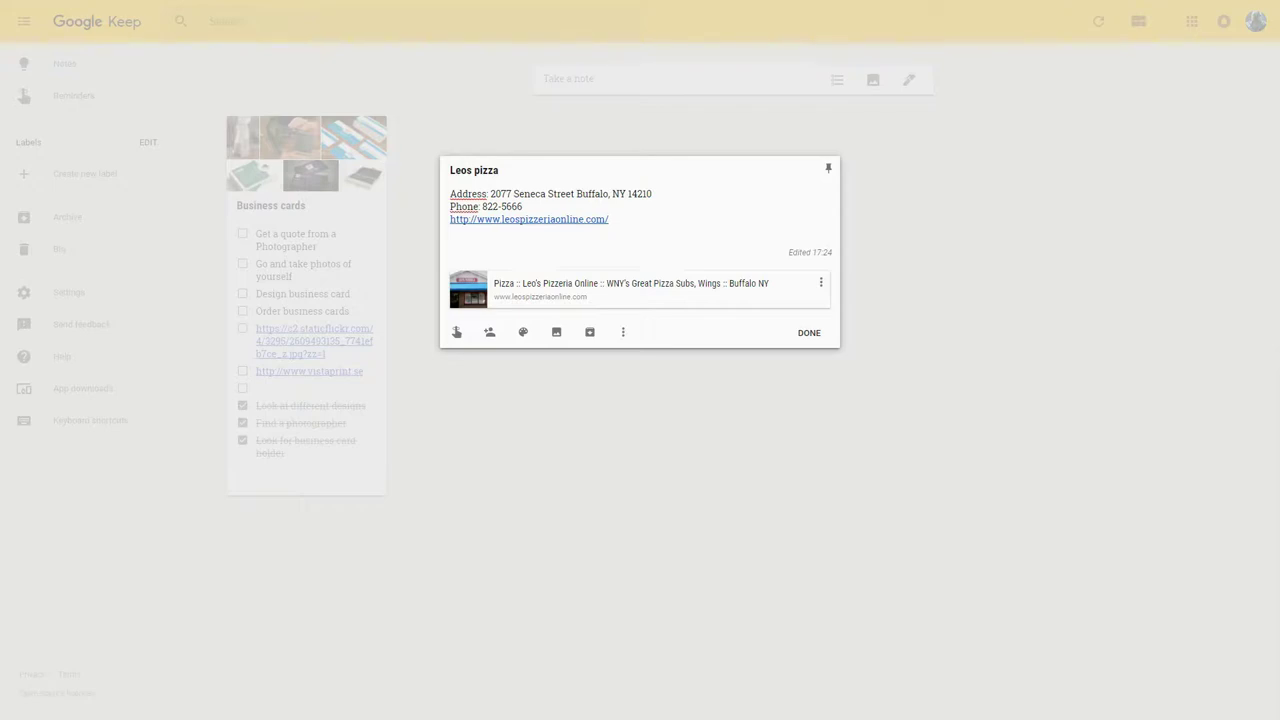
left_click(540, 242)
key("ctrl+v")
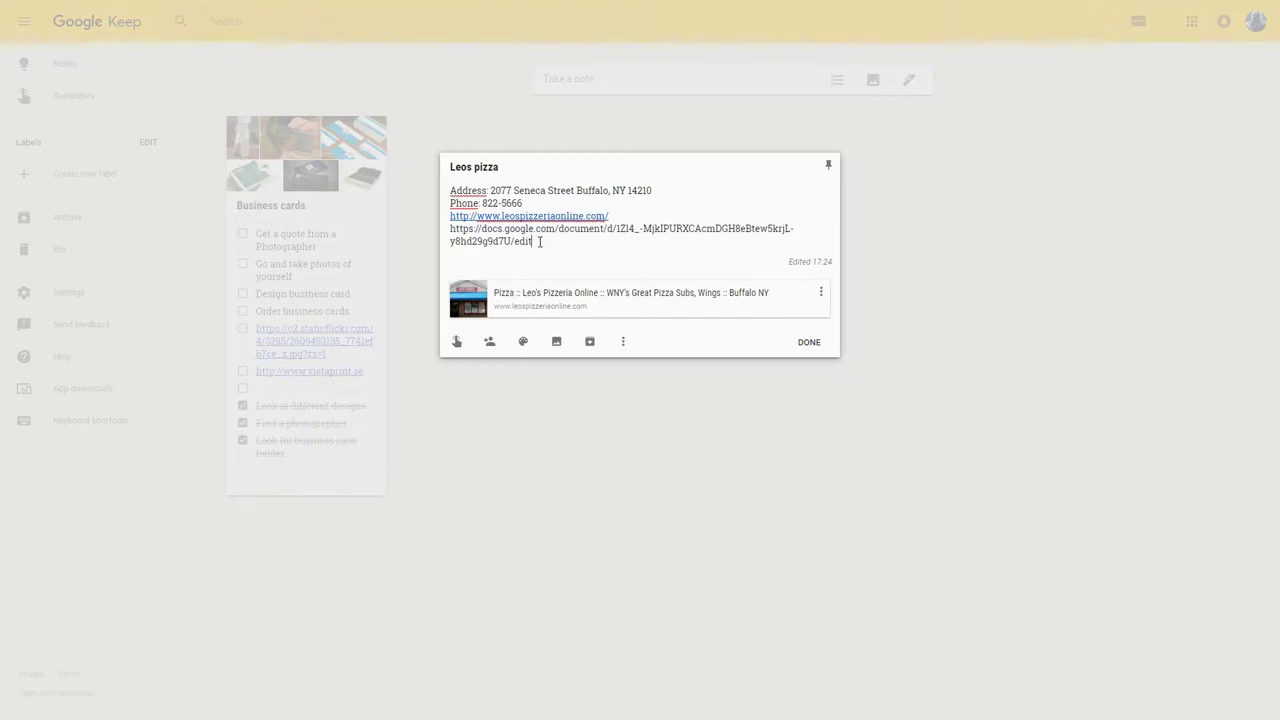
key("Return")
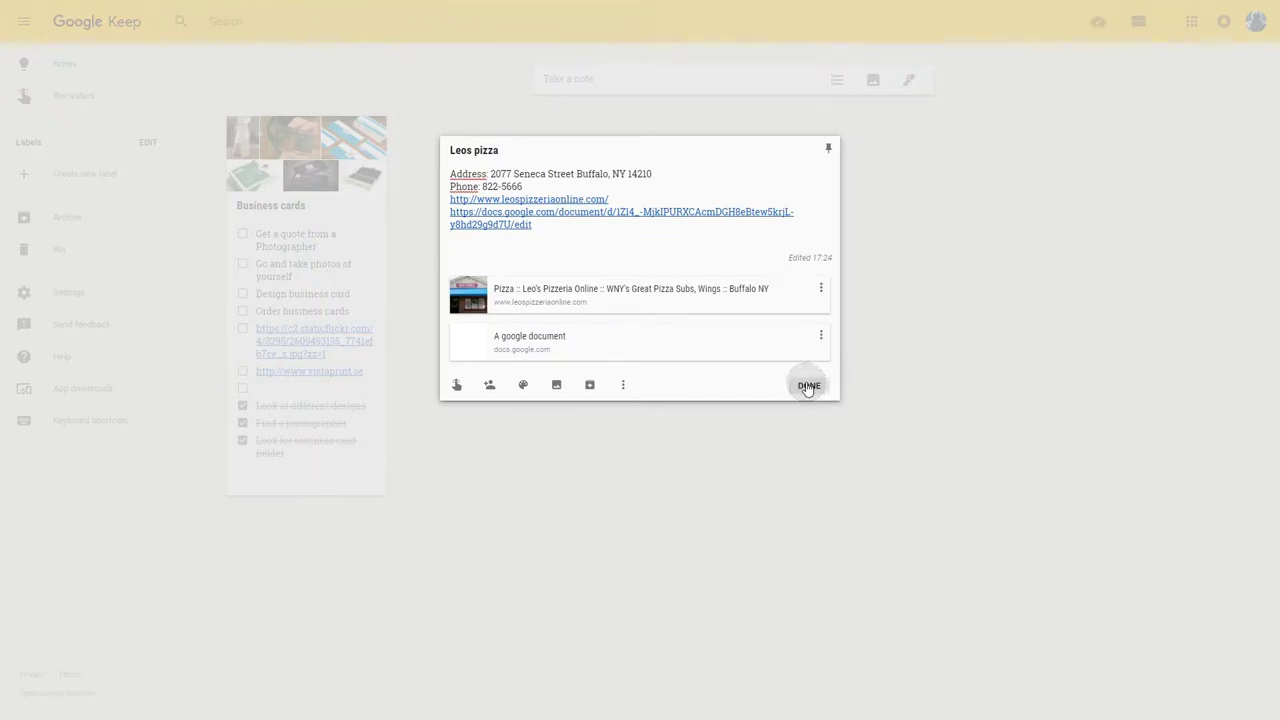
left_click(807, 386)
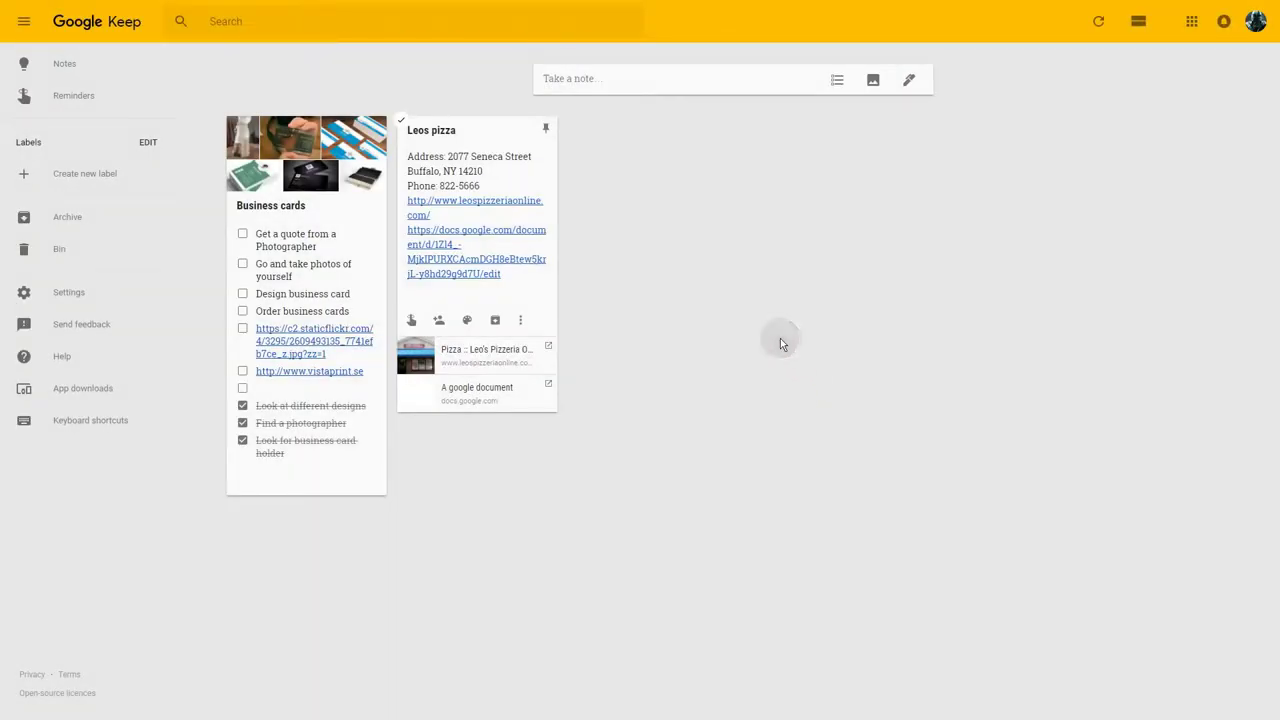
Tick off the six open Business cards items, from the photographer quote to the vistaprint link, and open the note
left_click_drag(770, 330, 591, 345)
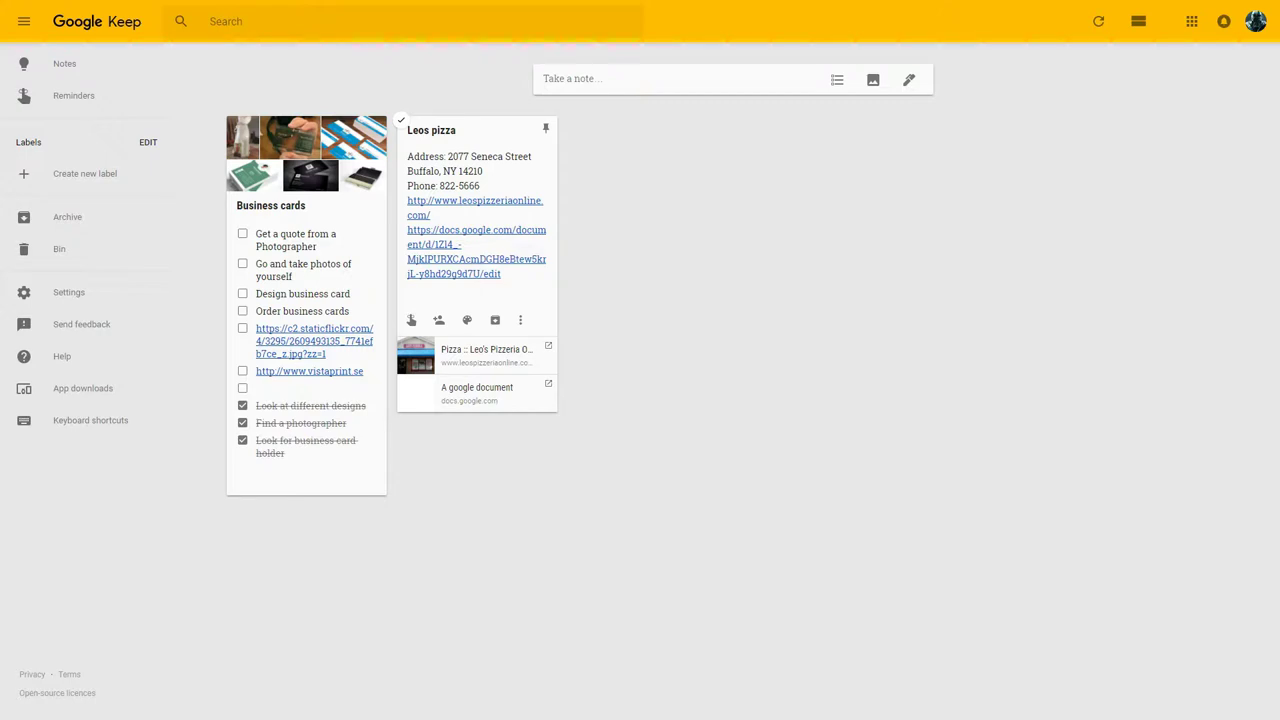
left_click(674, 483)
left_click(243, 236)
left_click(243, 236)
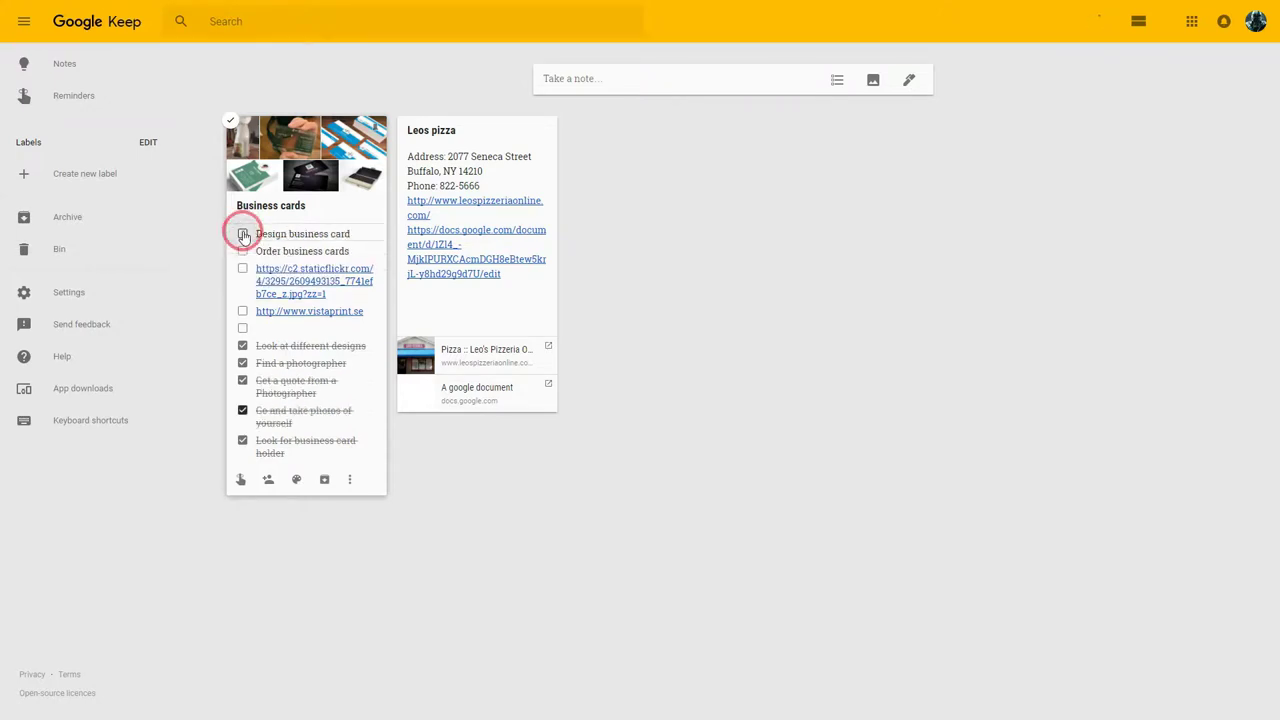
left_click(243, 236)
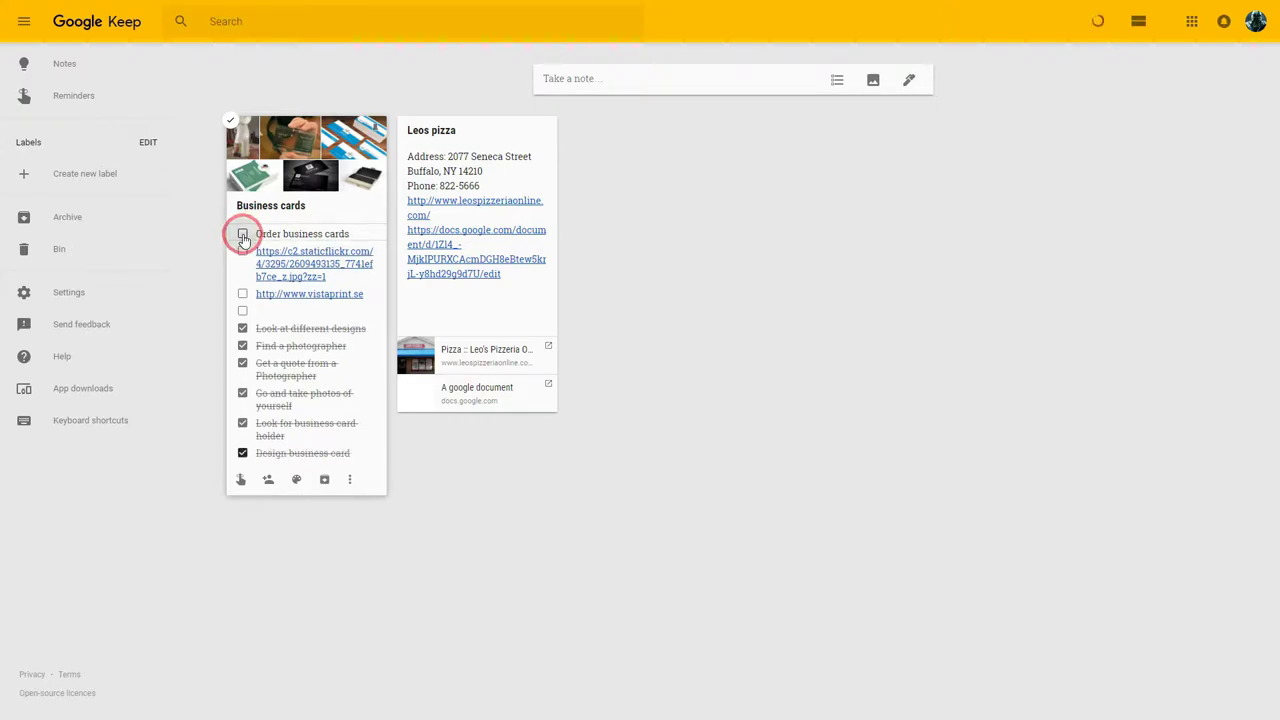
left_click(243, 236)
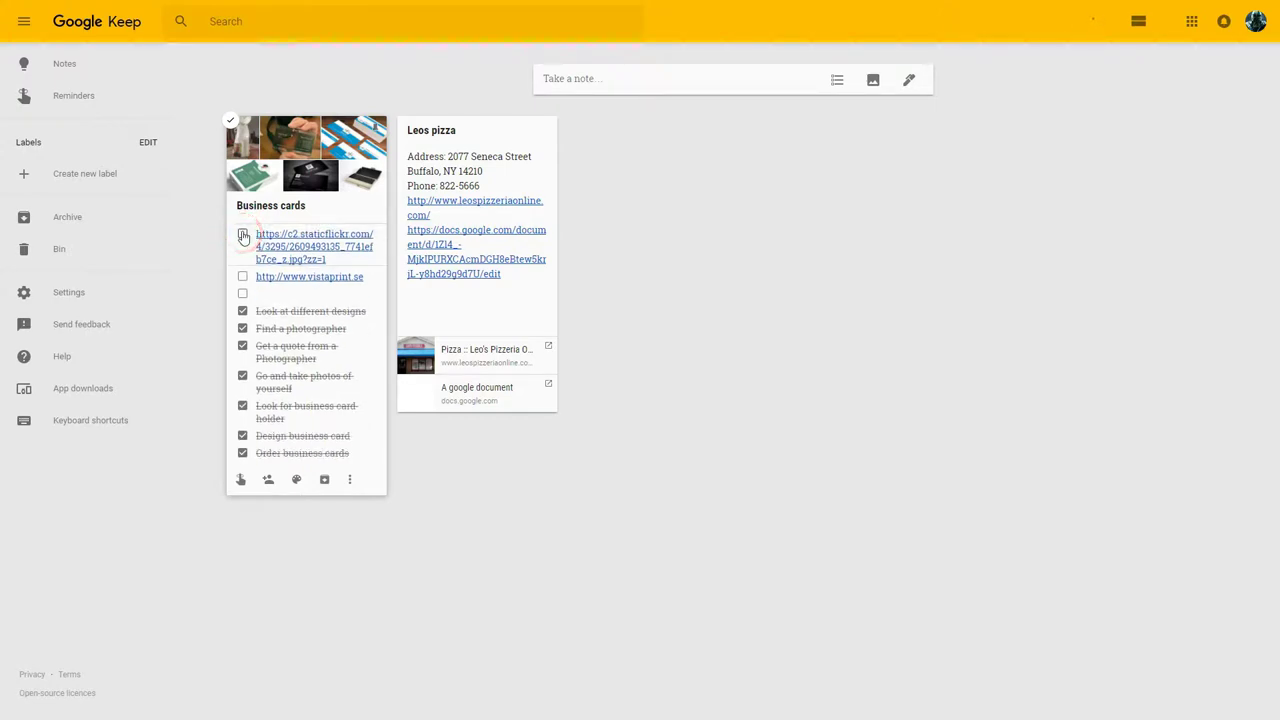
left_click(243, 236)
left_click(242, 235)
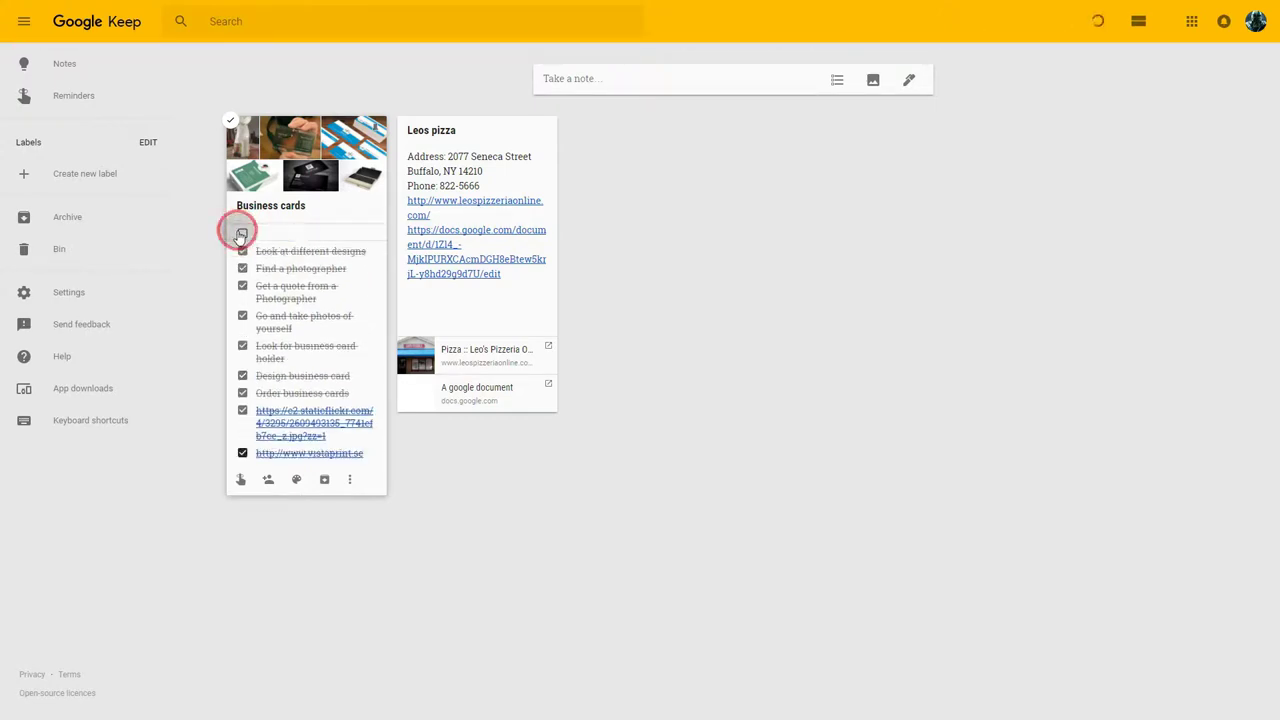
left_click(283, 232)
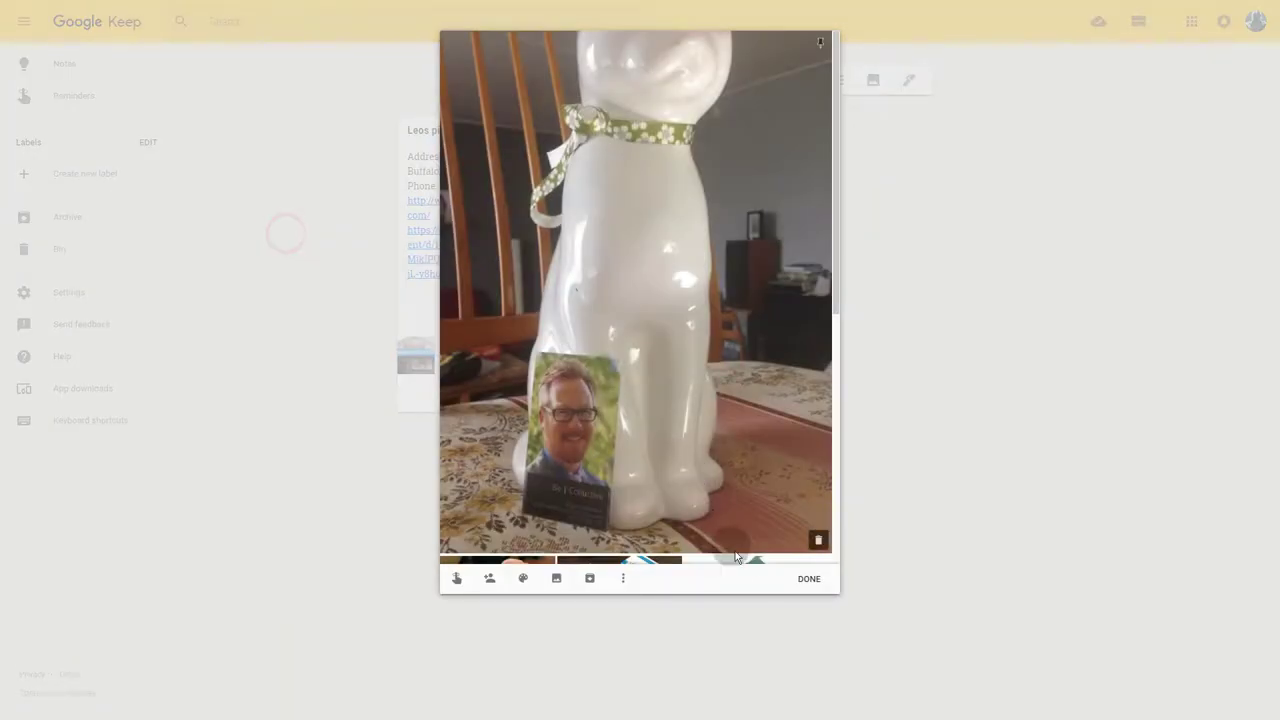
scroll(765, 477, "down", 5)
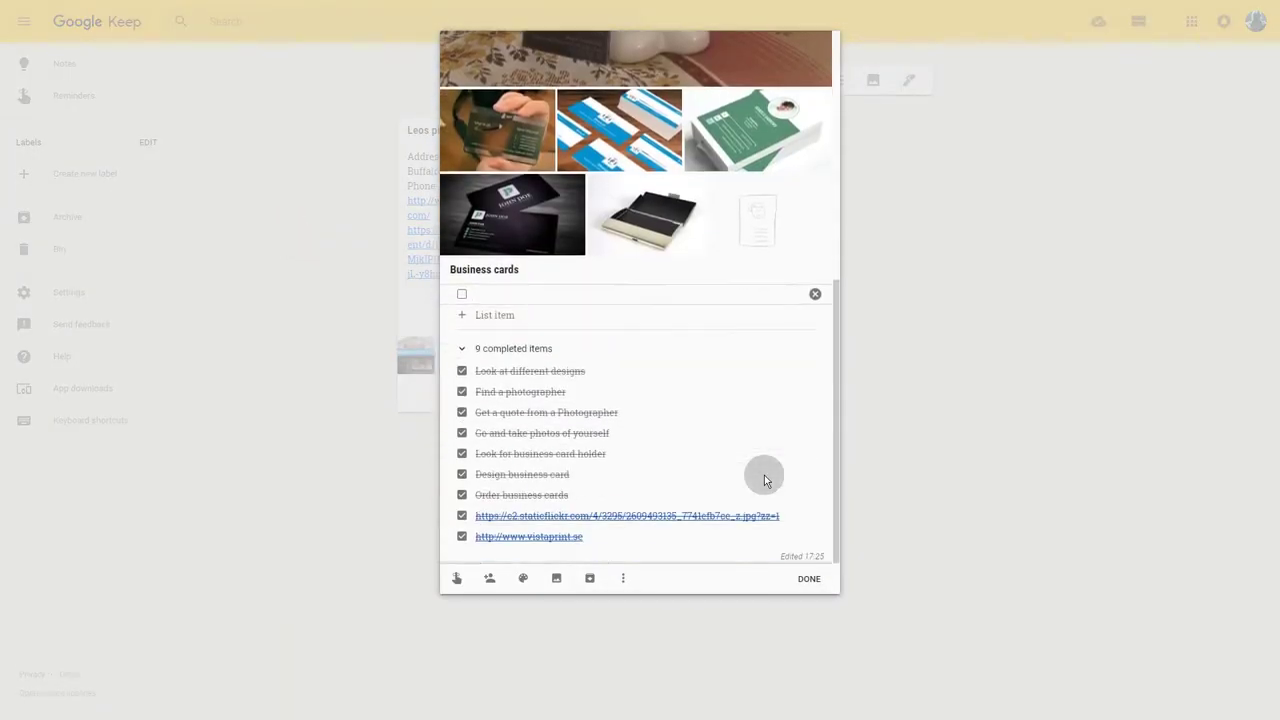
Close the Business cards note, archive it, and delete the Leos pizza note
left_click(808, 579)
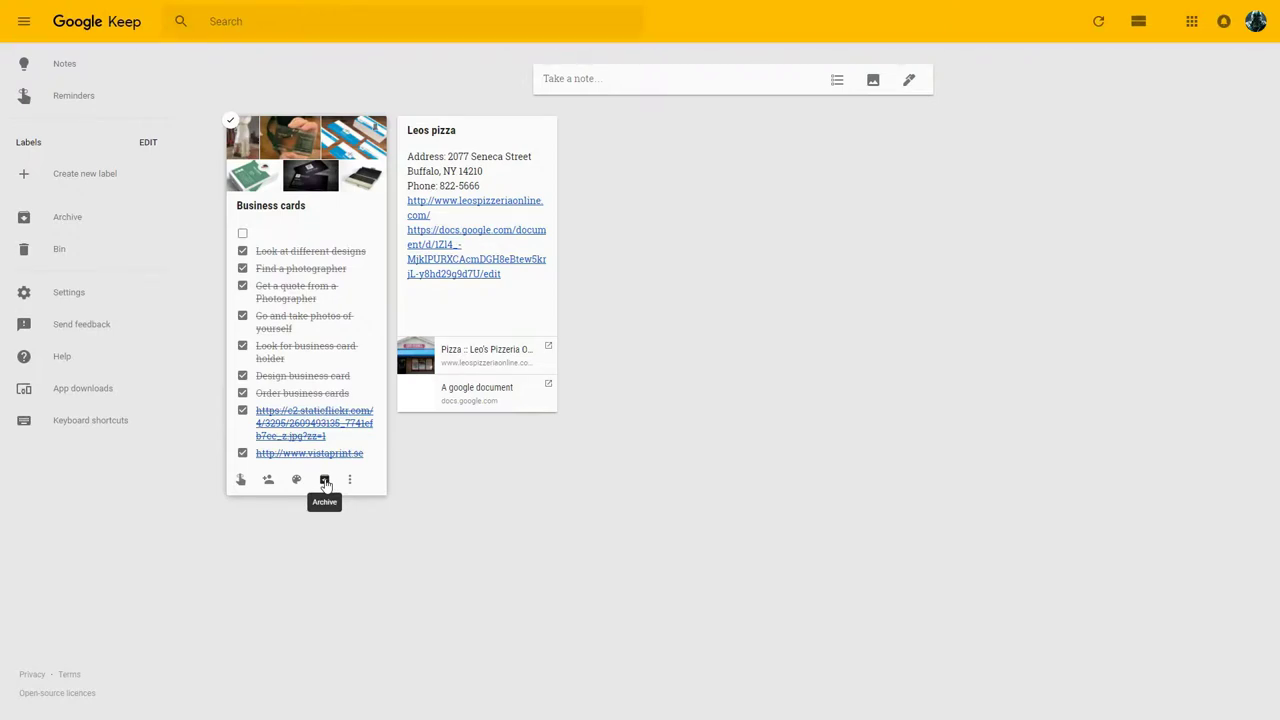
left_click(325, 481)
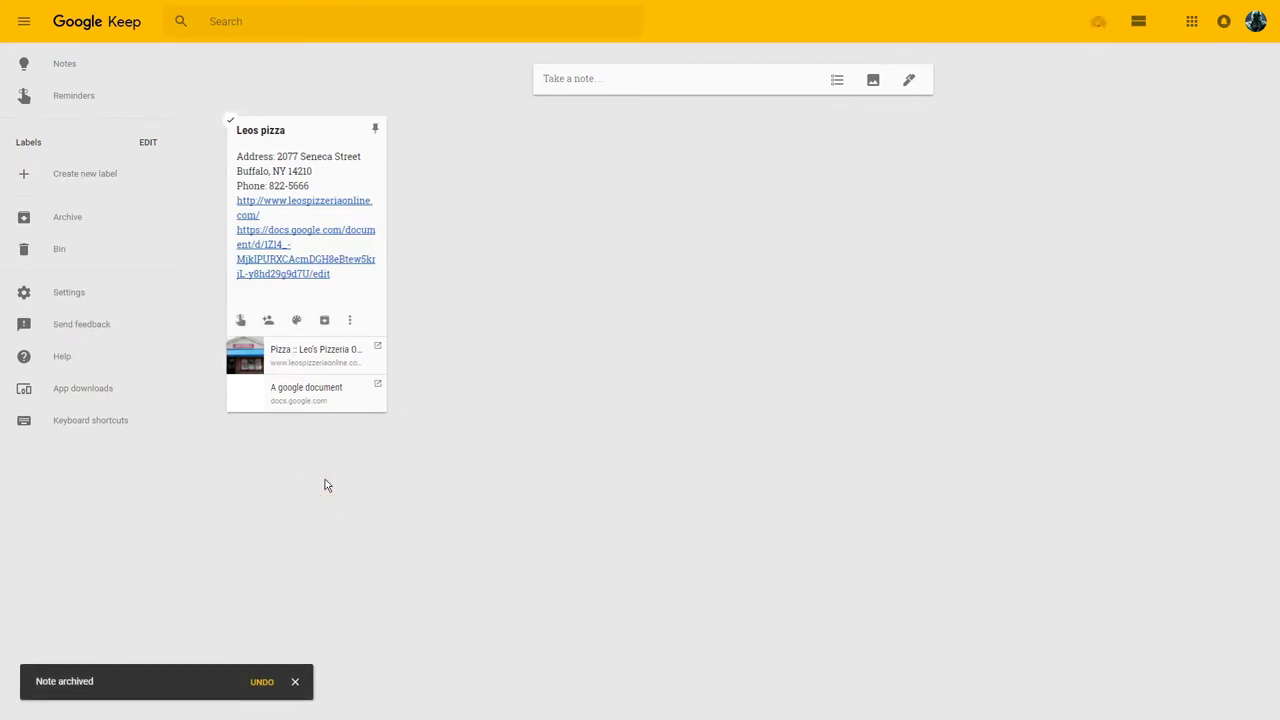
left_click(351, 322)
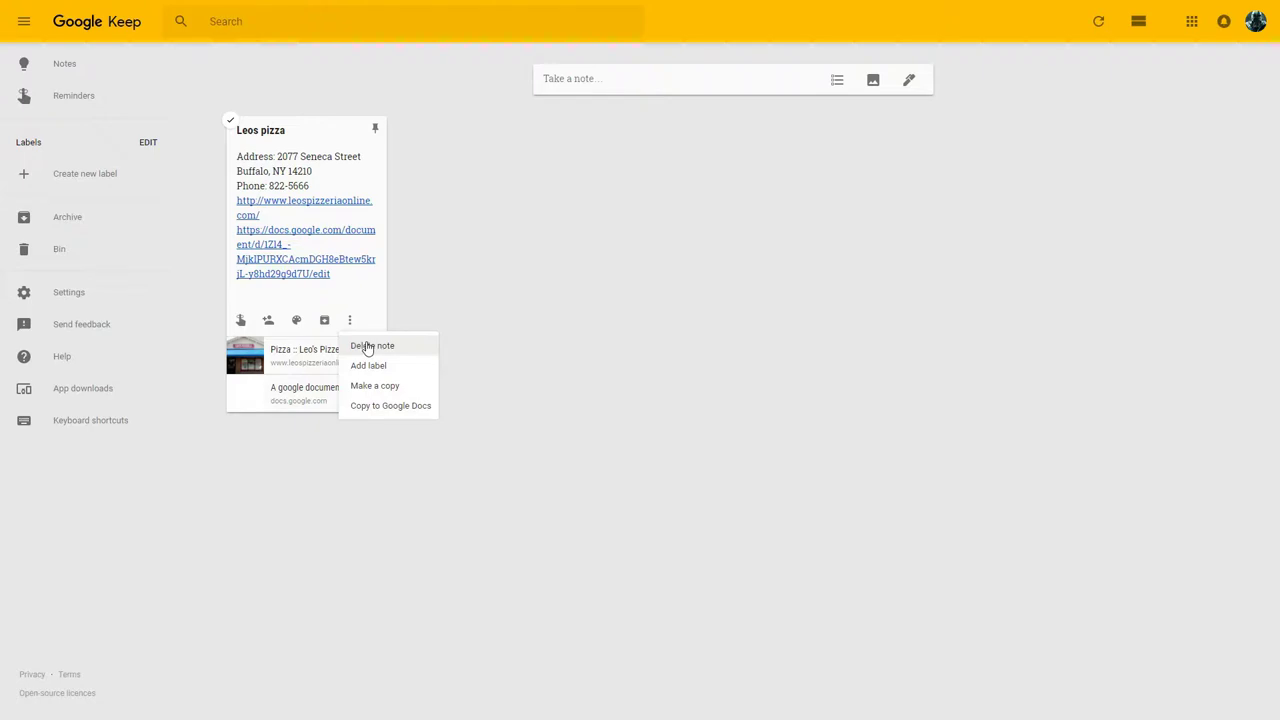
left_click(367, 347)
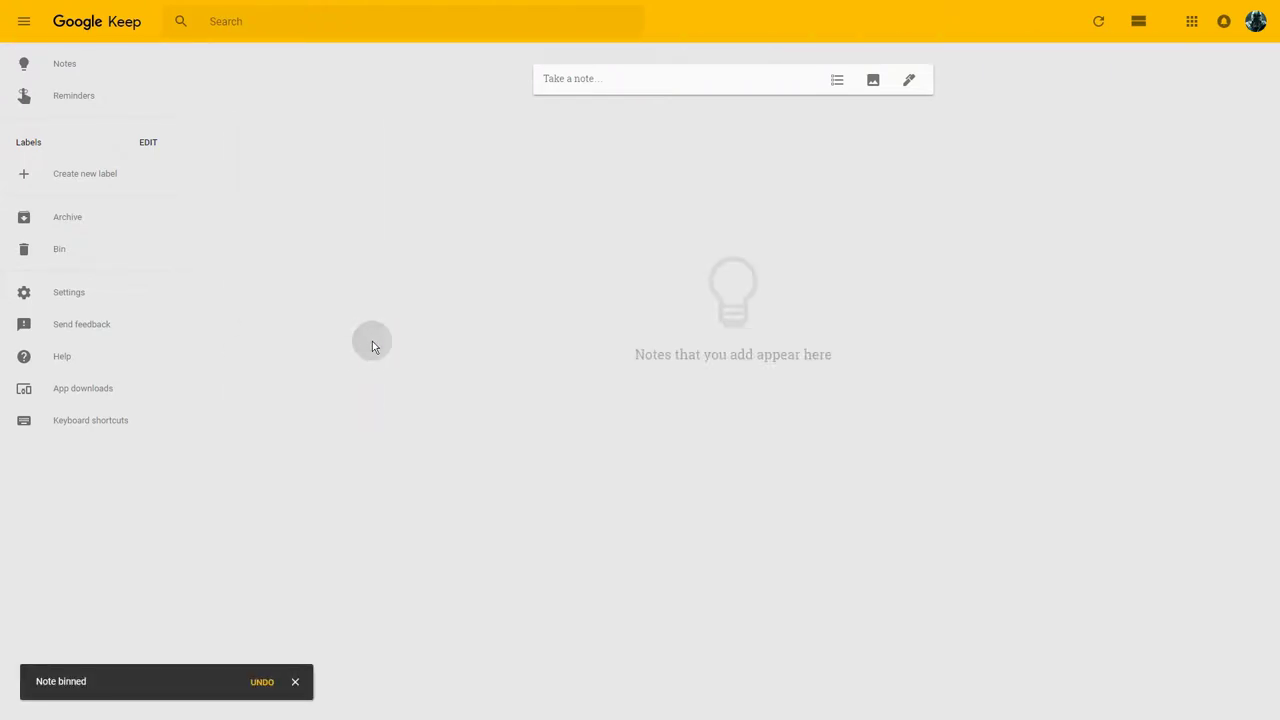
In the Archive, unarchive the Business cards note, then view the Bin
left_click(75, 220)
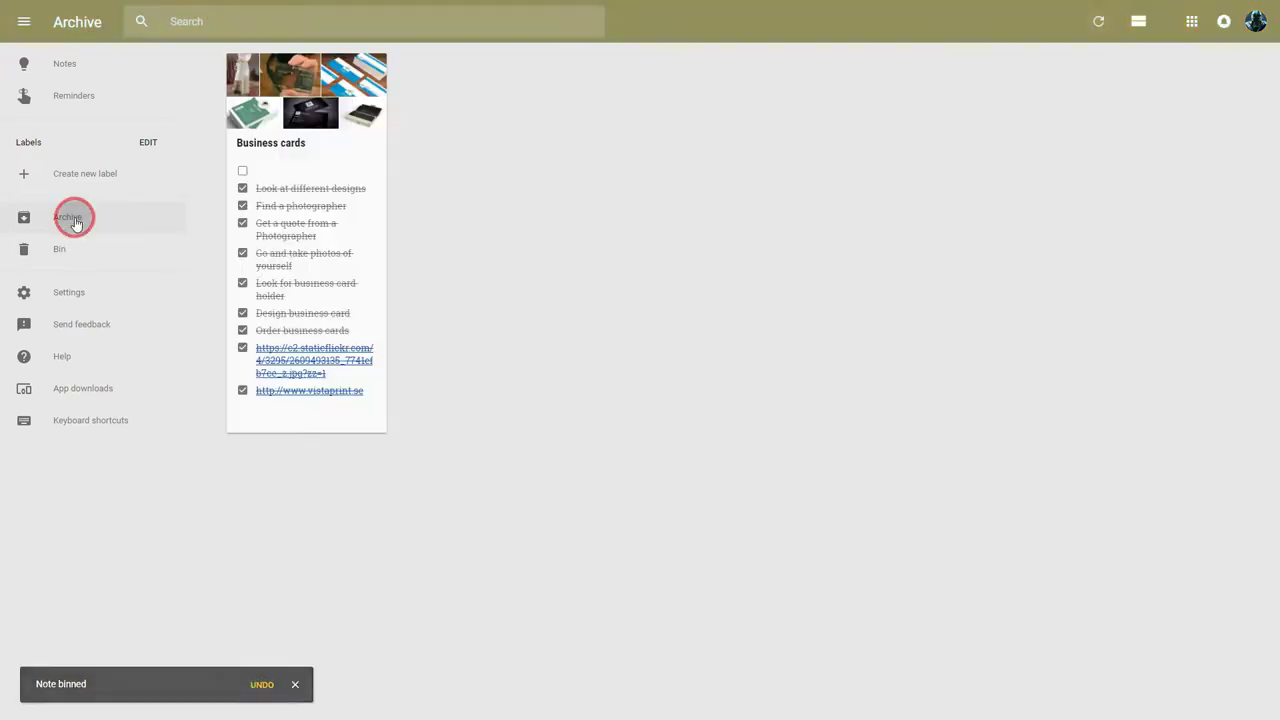
mouse_move(263, 228)
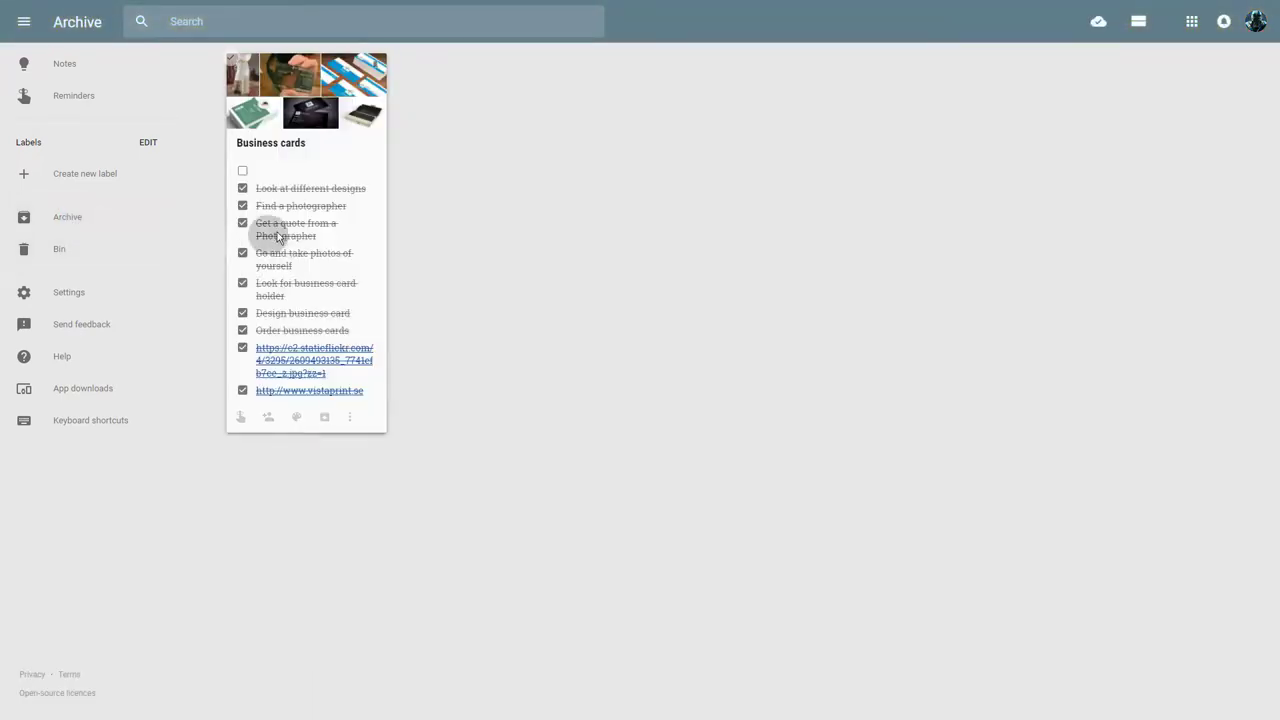
left_click(324, 419)
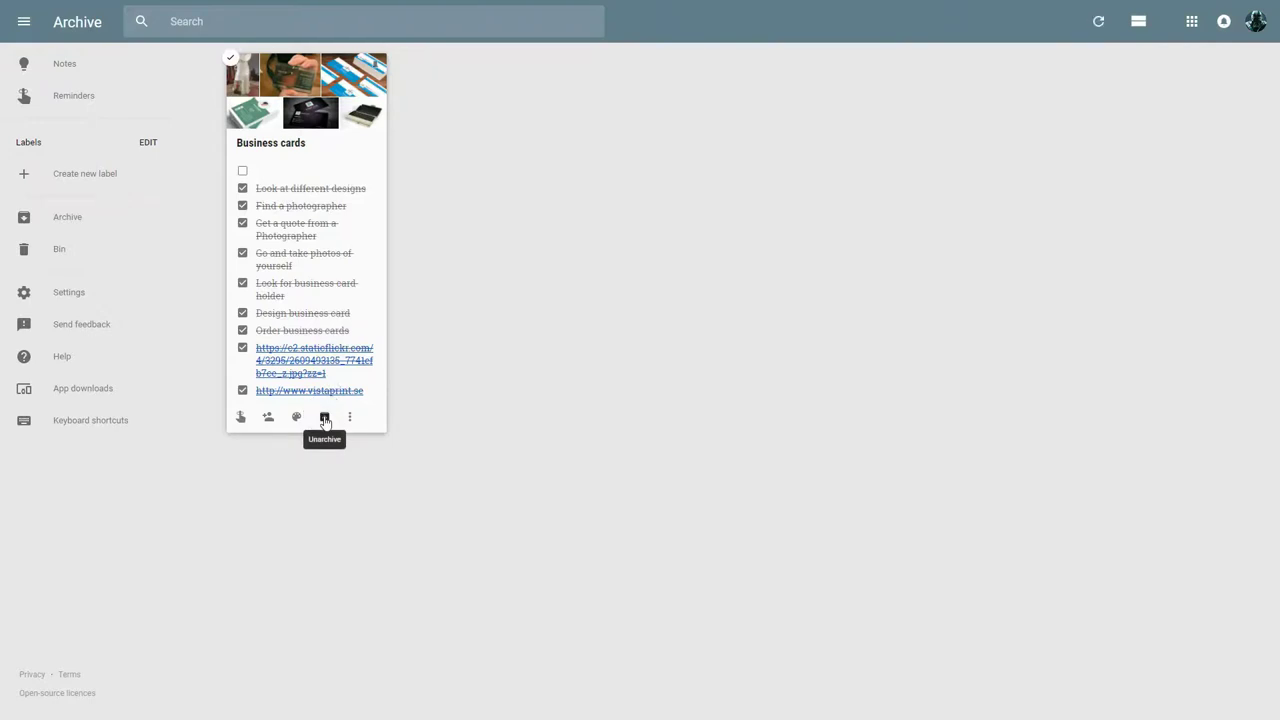
left_click(324, 419)
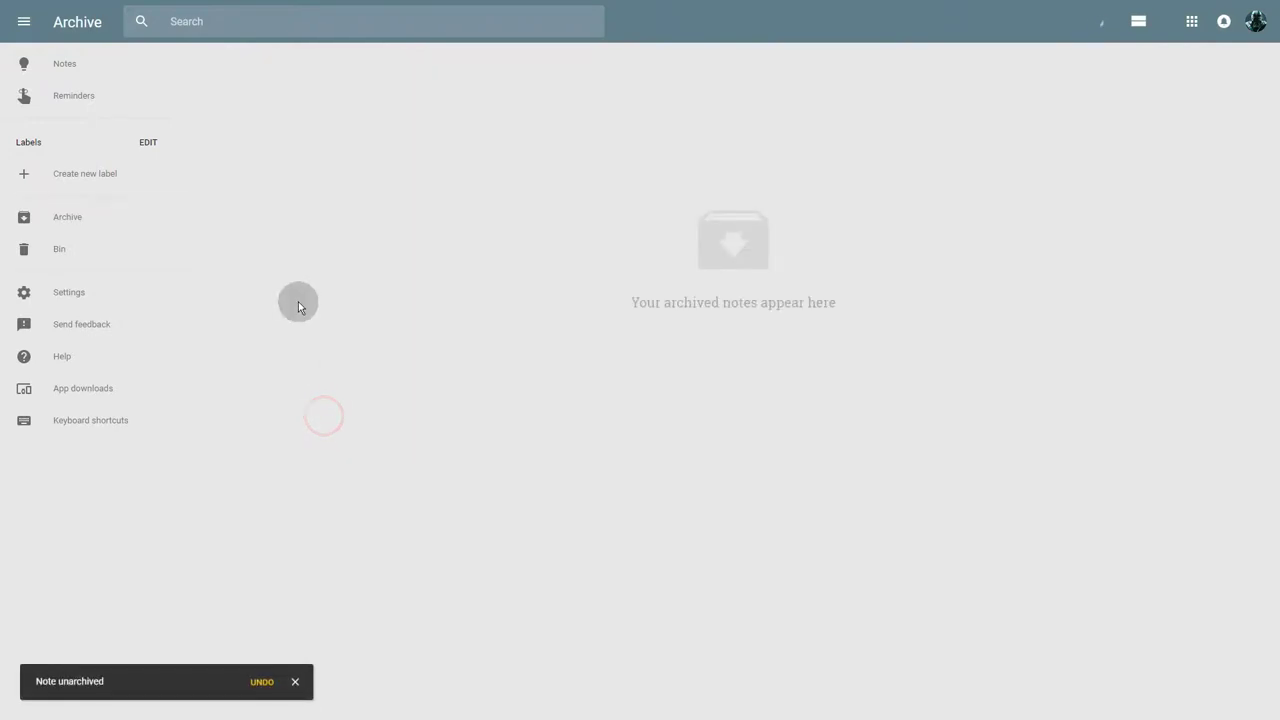
left_click(60, 252)
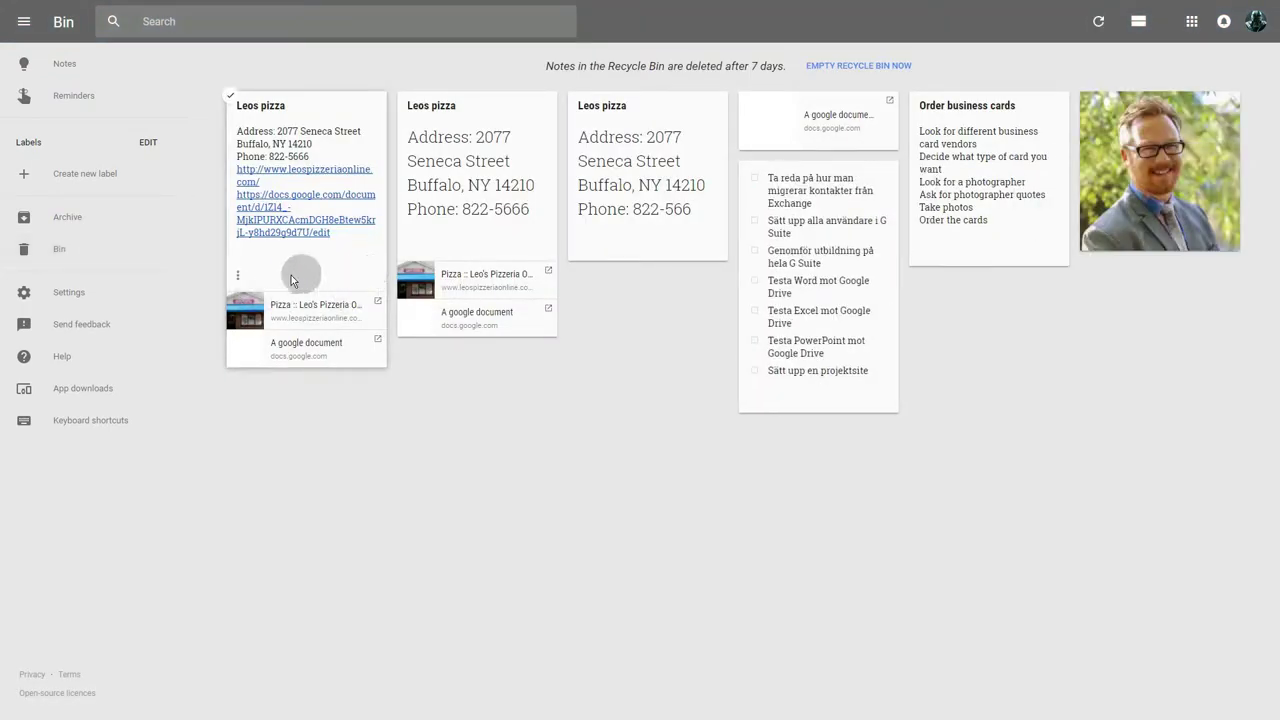
Restore the first Leos pizza note from the Bin and delete the other Leos pizza copy forever
left_click(240, 277)
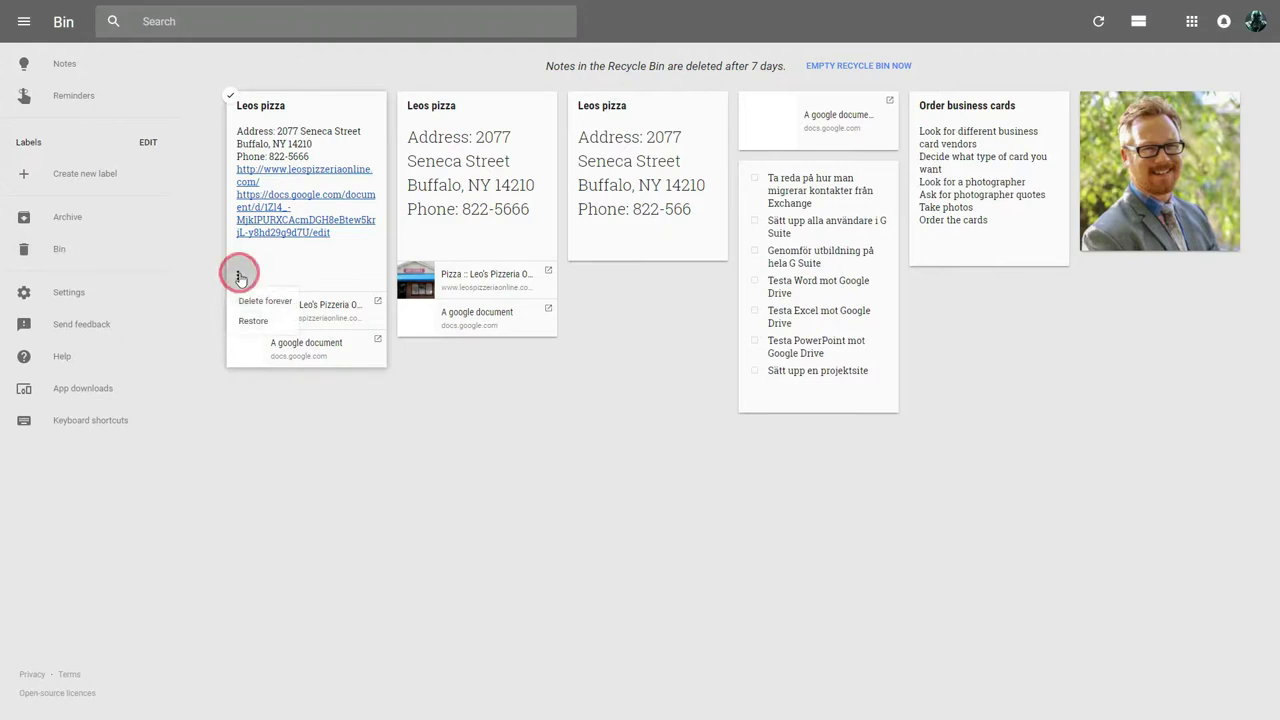
left_click(250, 322)
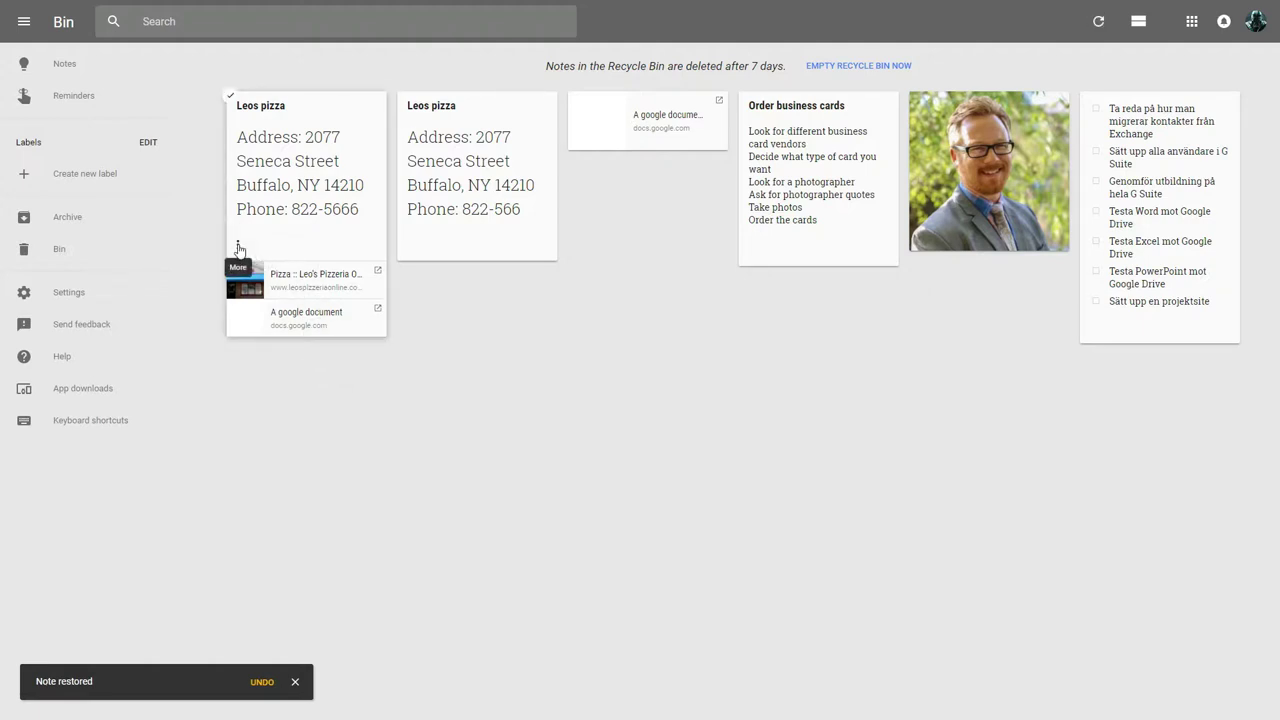
left_click(238, 247)
left_click(250, 271)
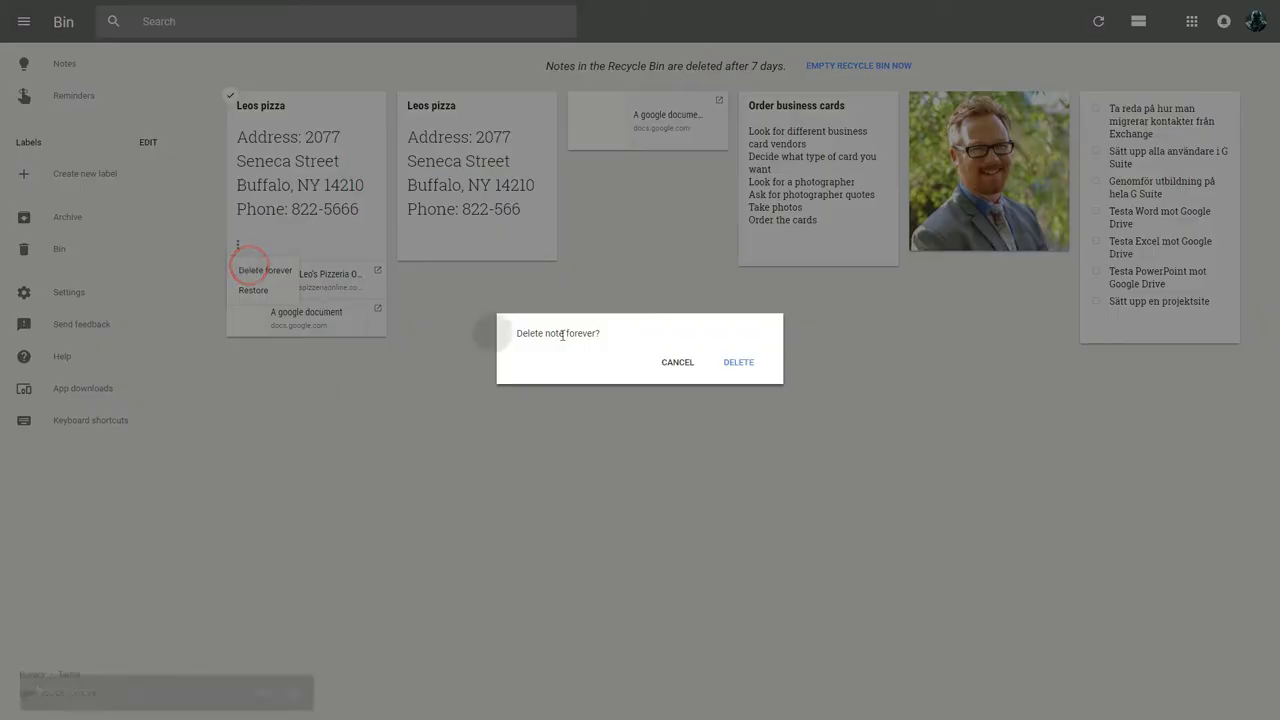
left_click(749, 368)
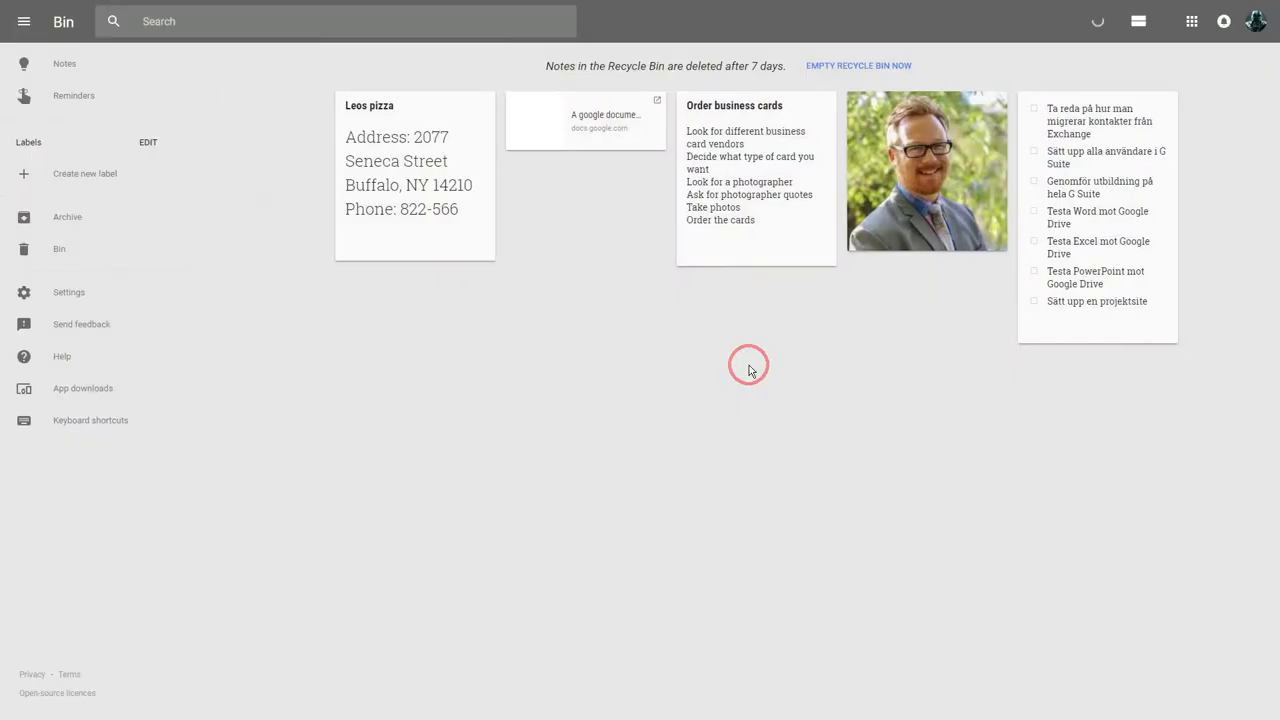
left_click(760, 322)
left_click(576, 70)
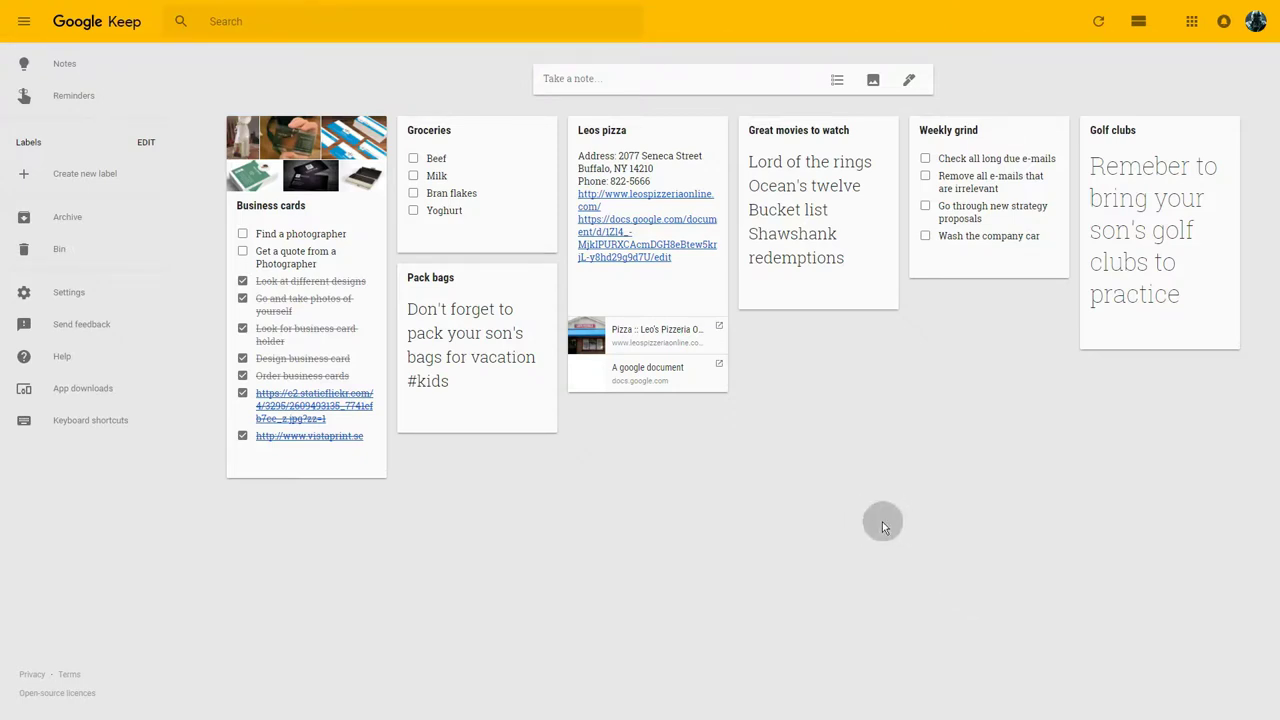
Drag Pack bags into the top row and Great movies to watch into the third column
mouse_move(500, 298)
left_mouse_down()
mouse_move(697, 162)
mouse_move(688, 152)
left_mouse_up()
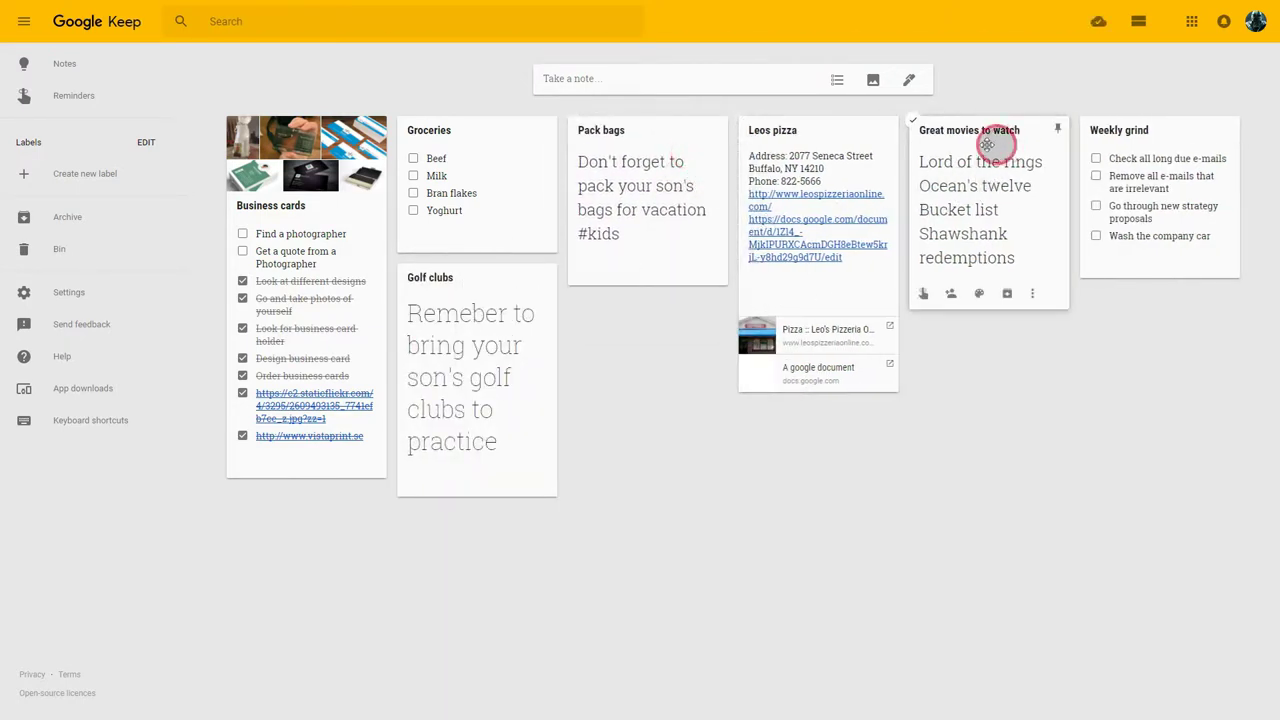
left_click_drag(987, 145, 668, 145)
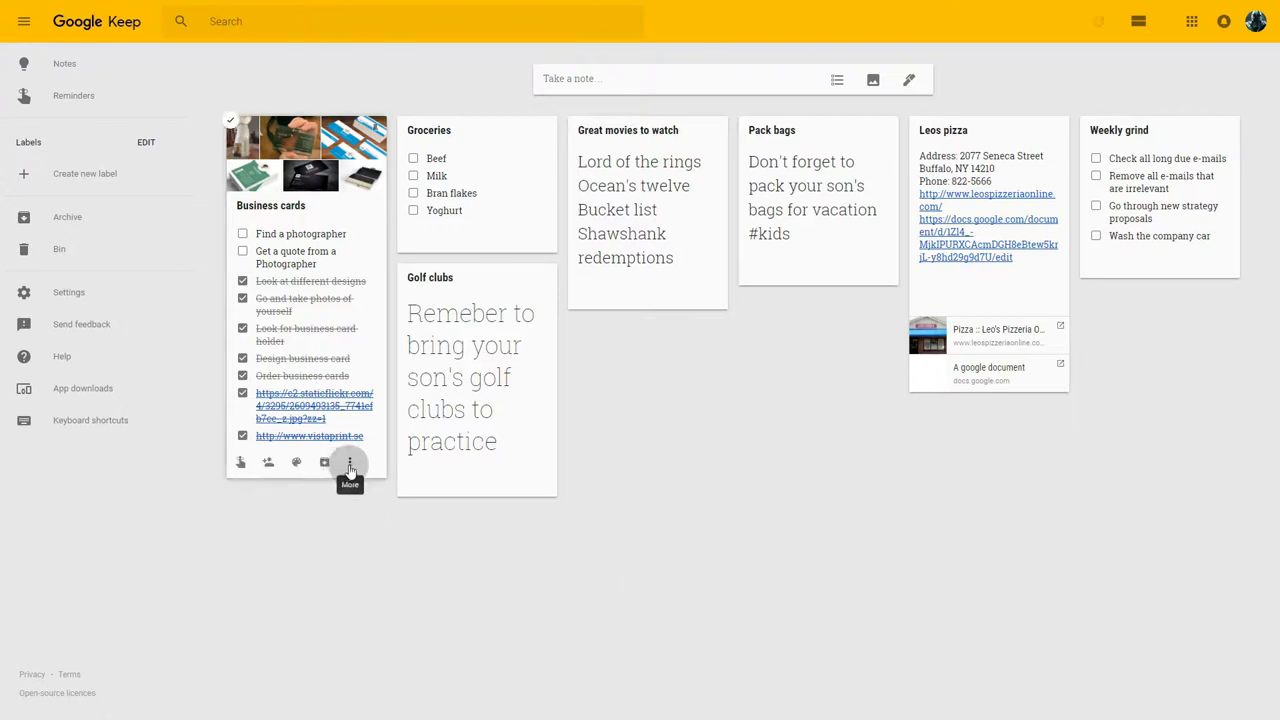
Create a Work label and apply it to the Business cards note
left_click(350, 466)
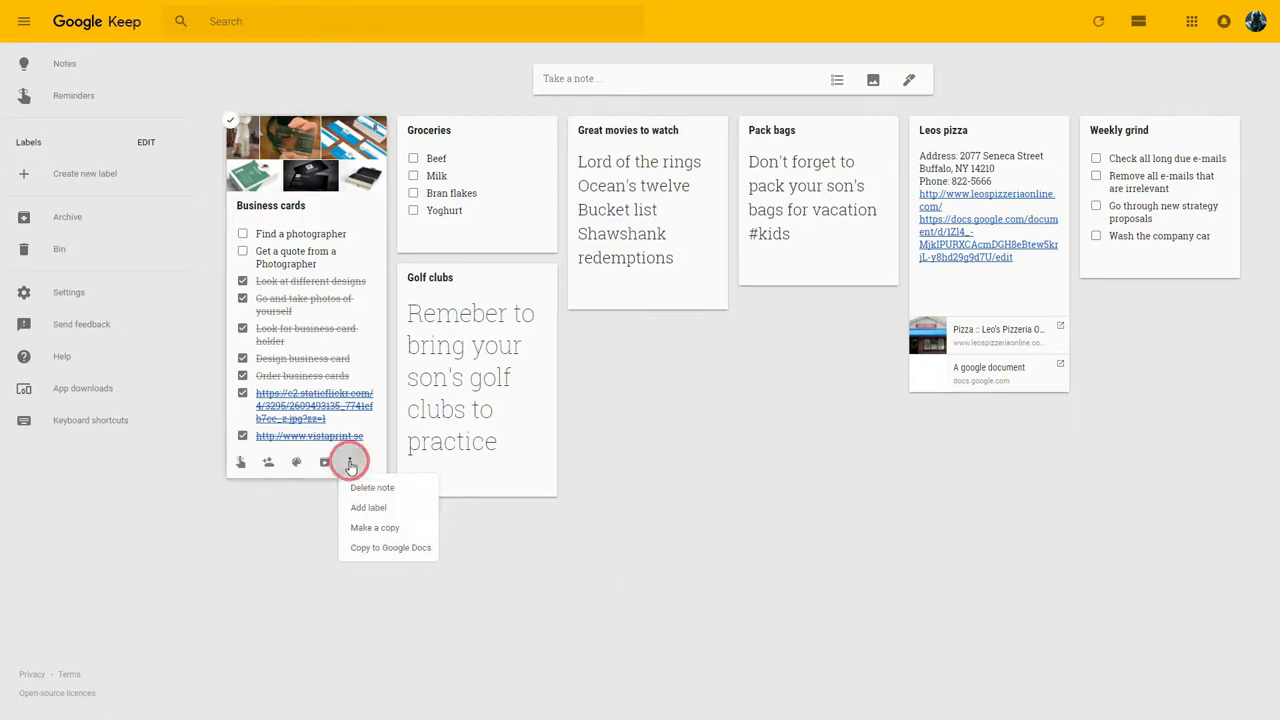
left_click(363, 510)
type("Work")
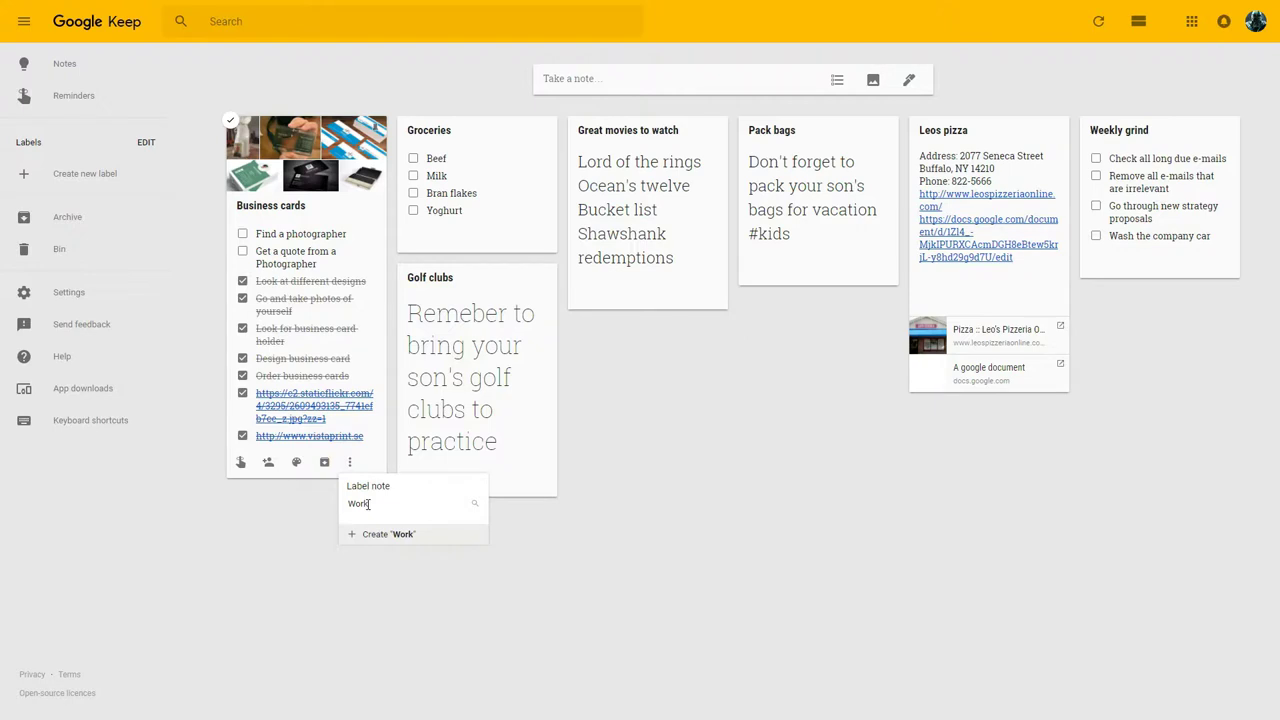
key("Return")
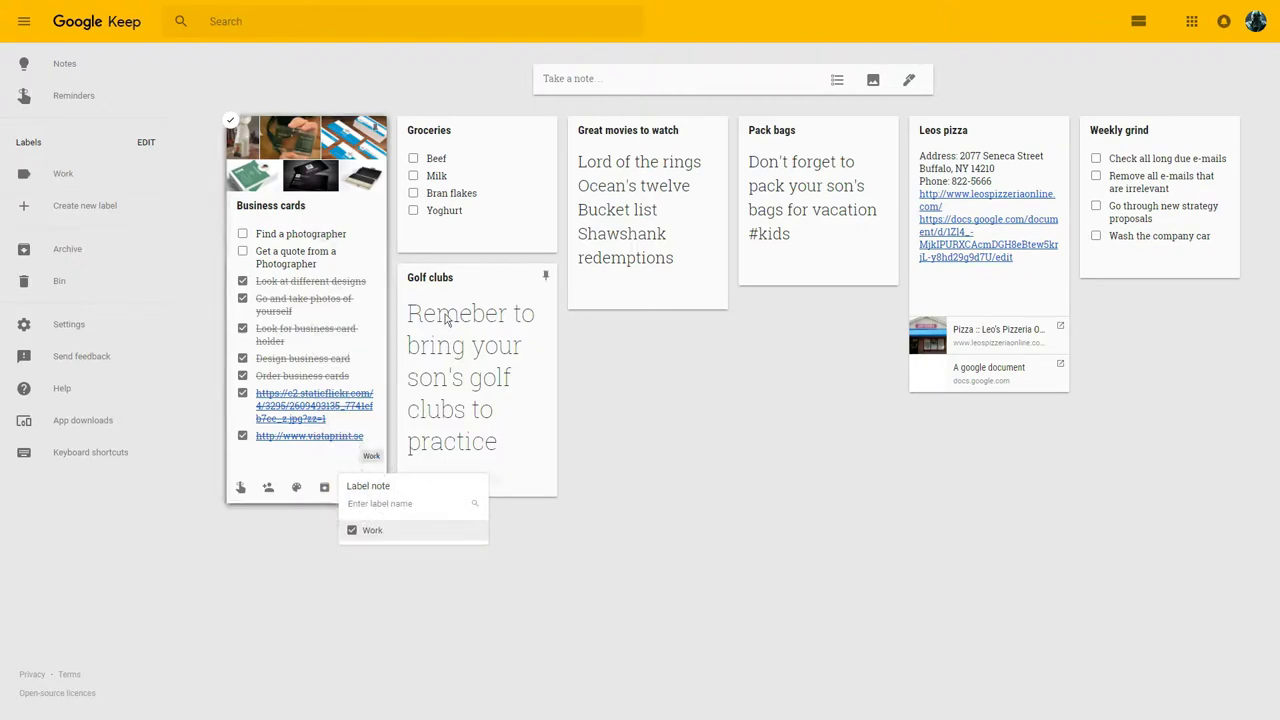
Create a Personal label and apply it to the Groceries note
left_click(518, 237)
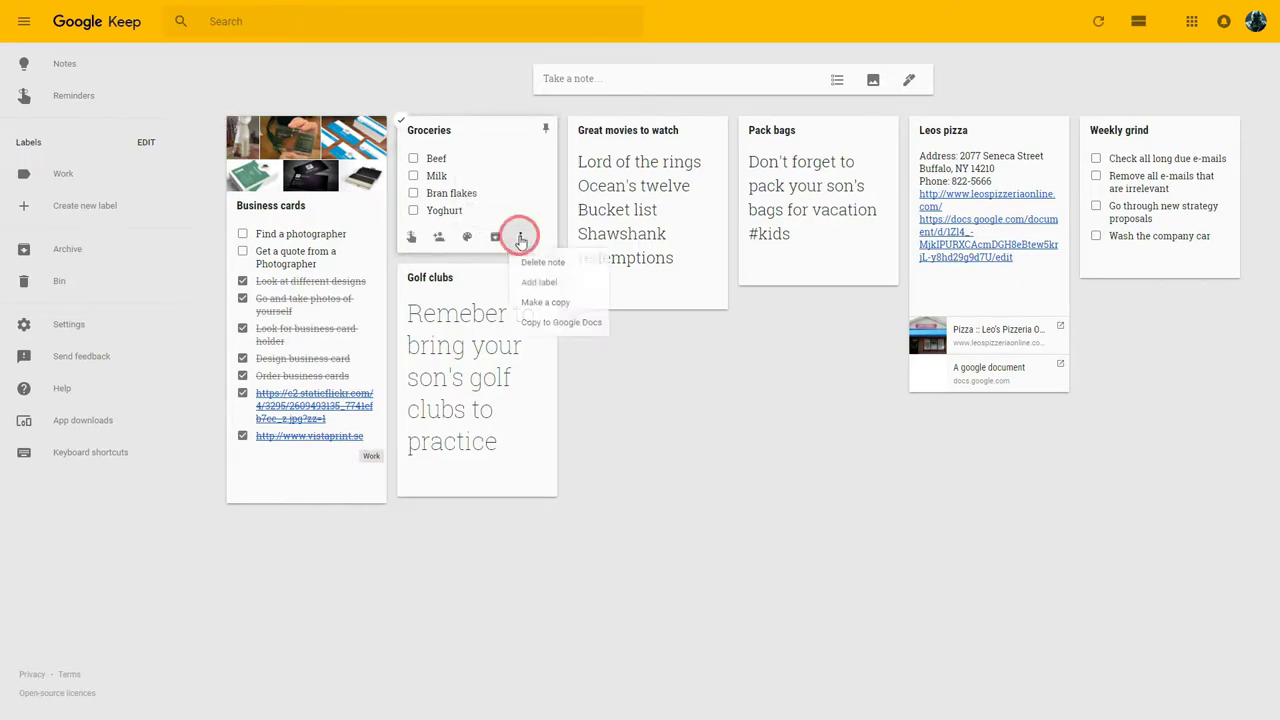
left_click(538, 283)
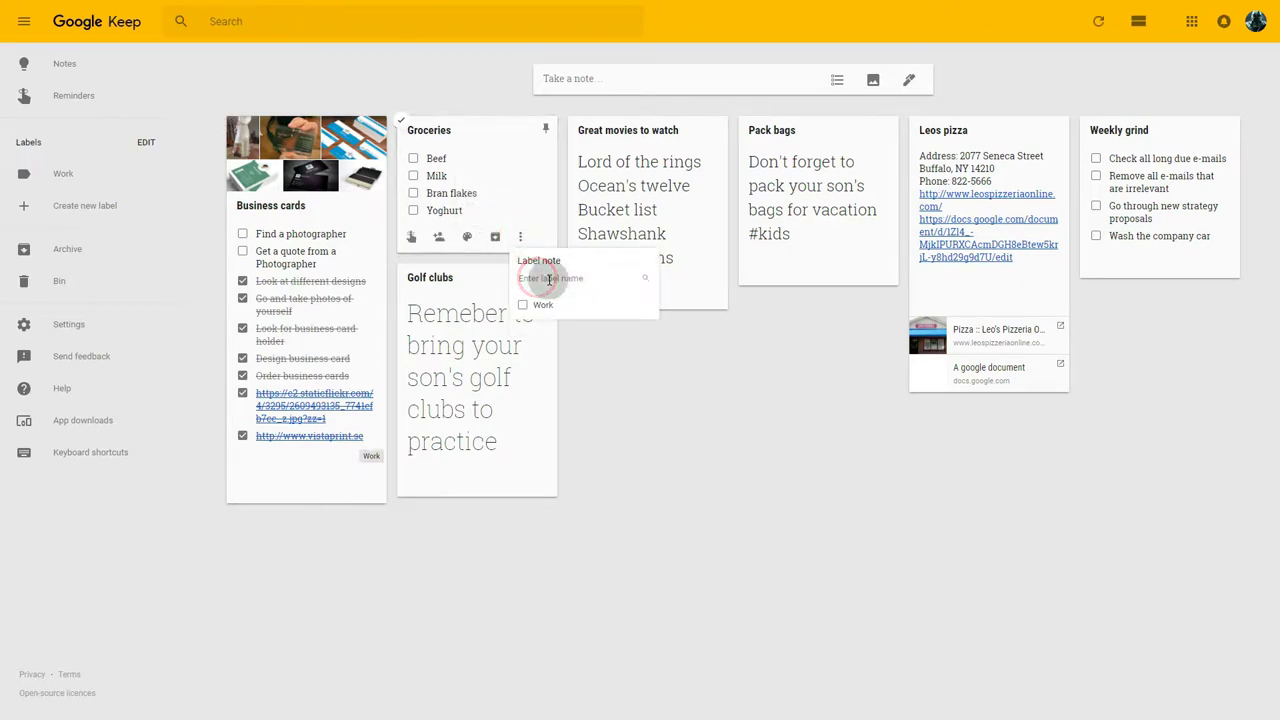
type("Personal")
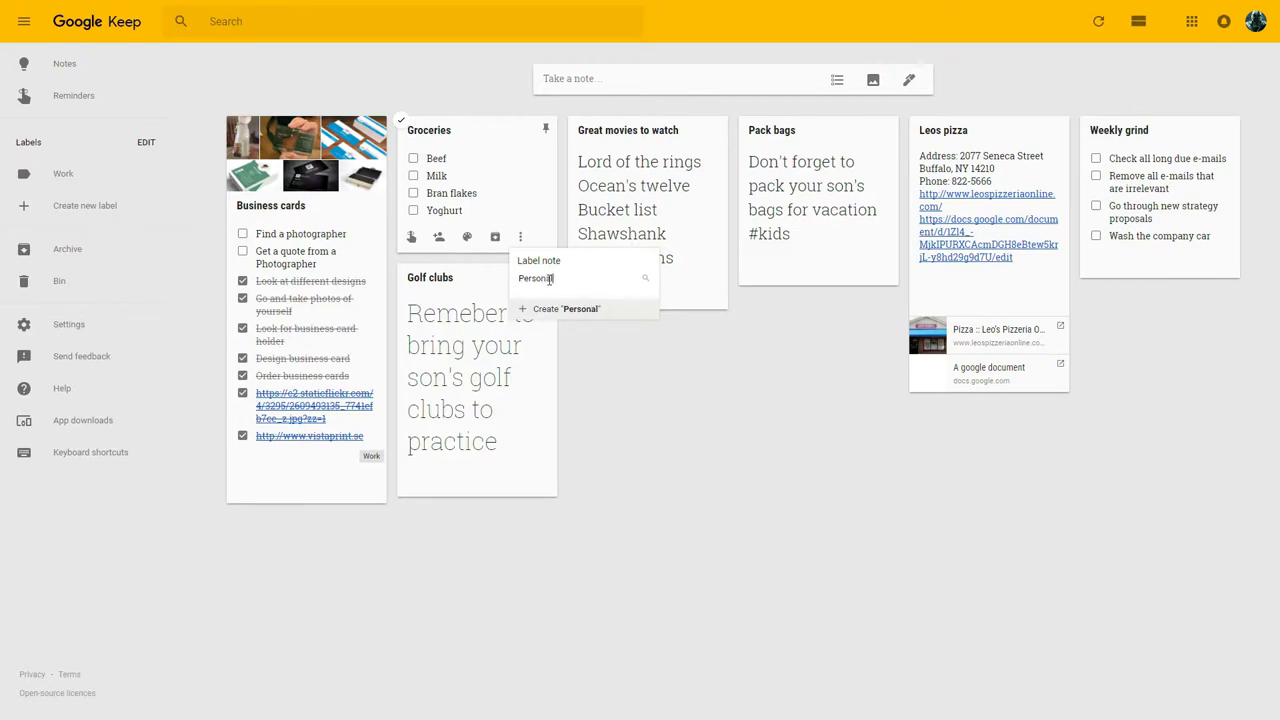
key("Return")
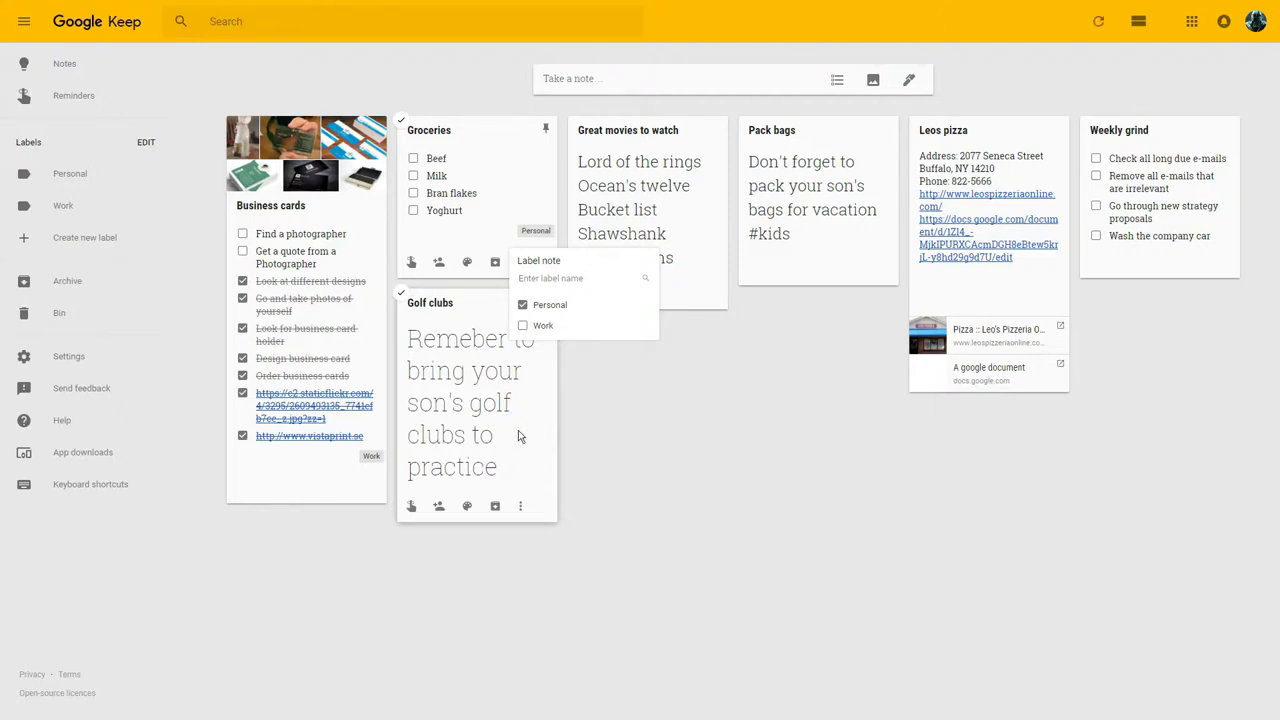
left_click(519, 433)
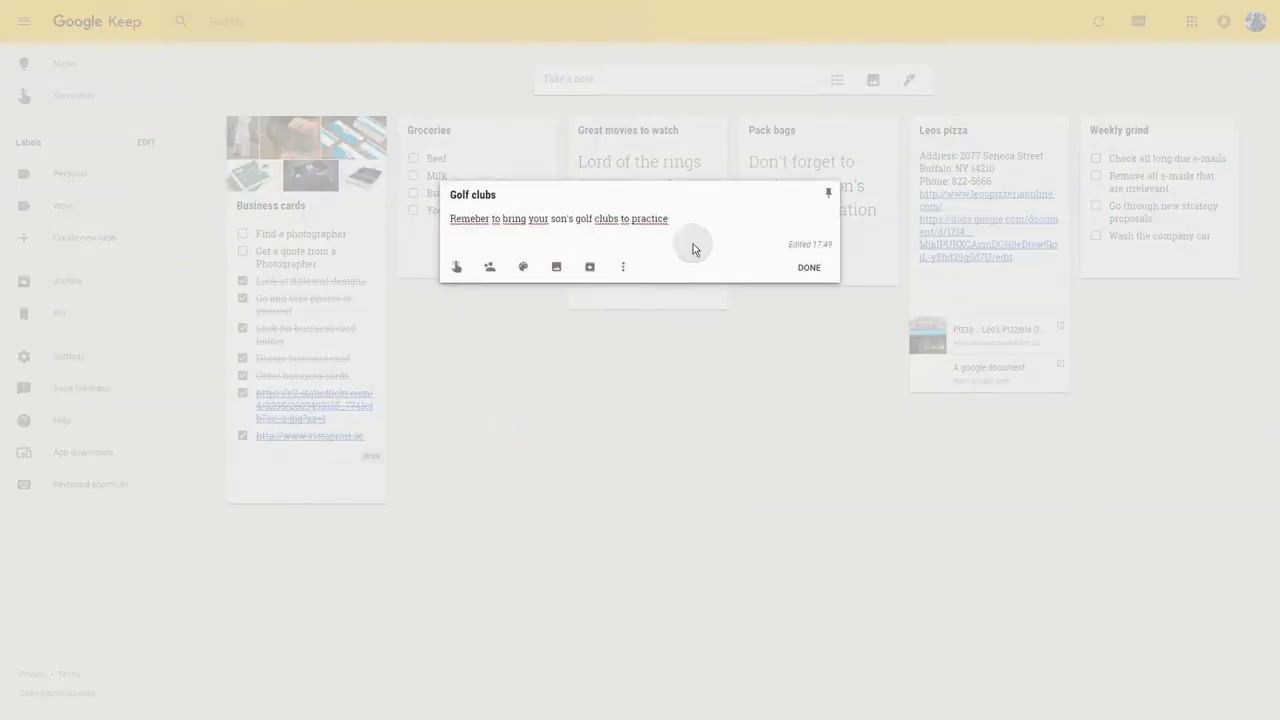
Add '#Kids' on a new line of the Golf clubs note to create and apply a Kids label
key("Return")
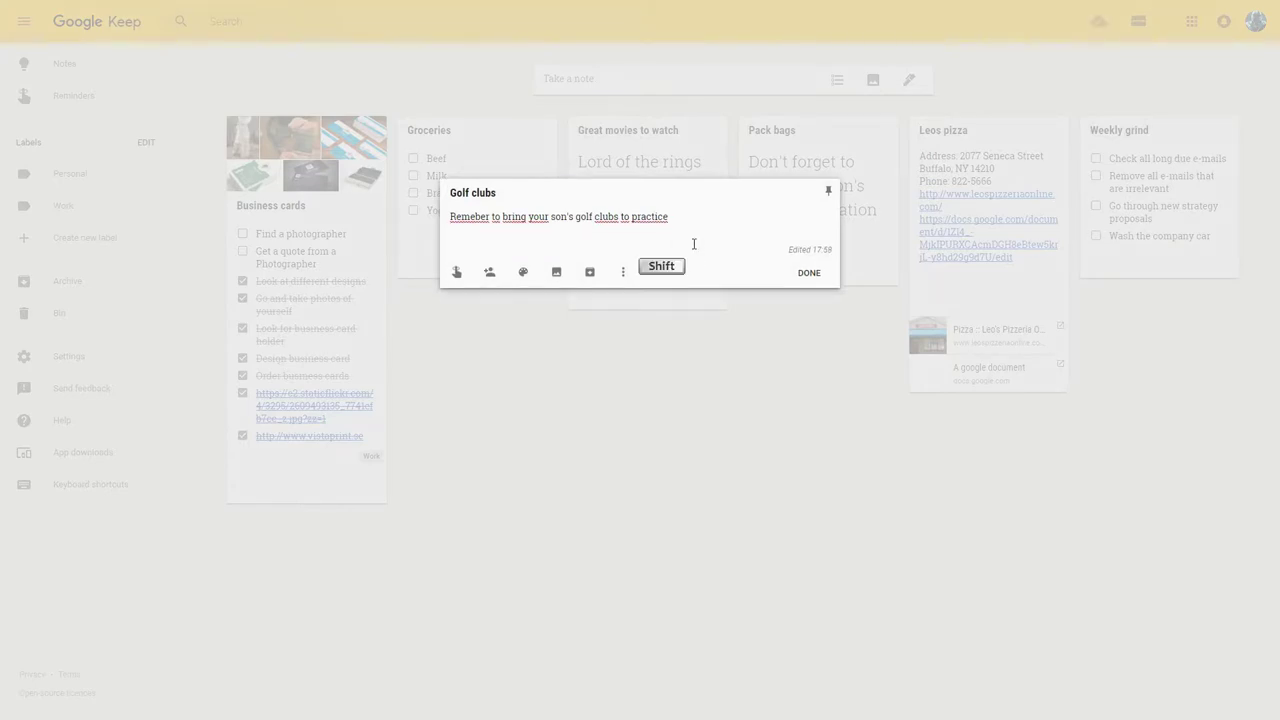
type("#")
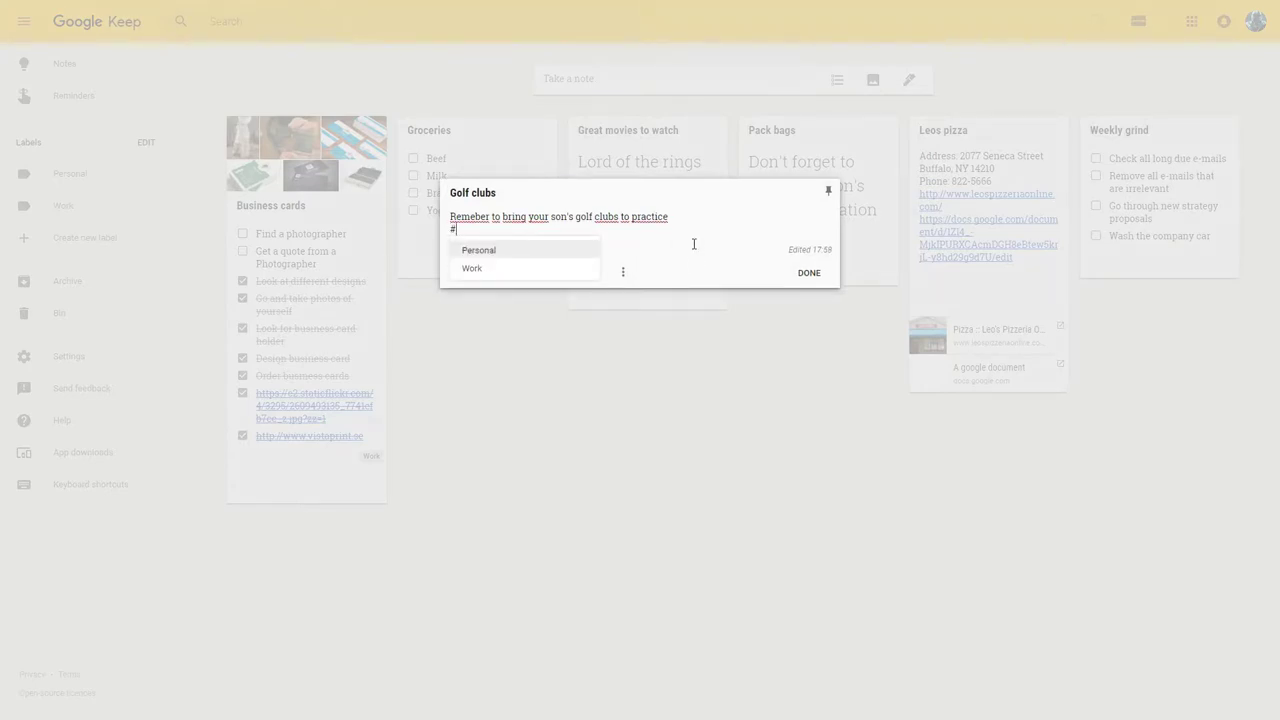
type("Kids")
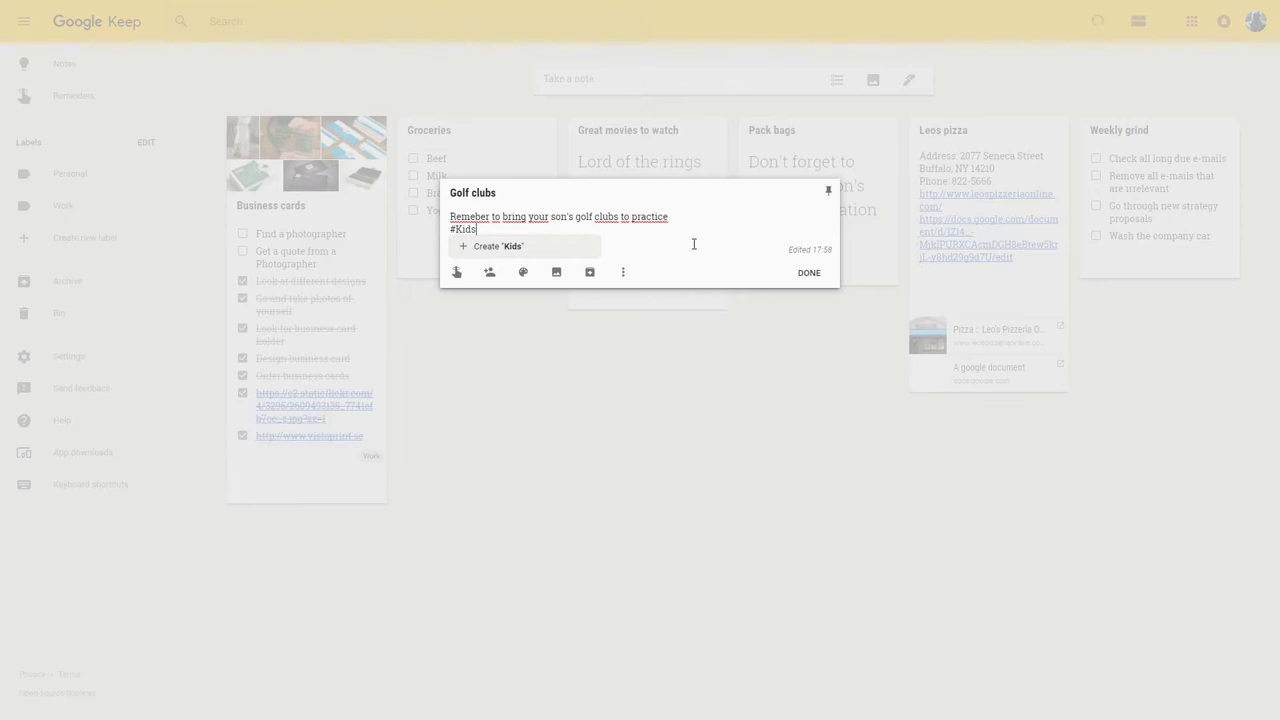
key("Return")
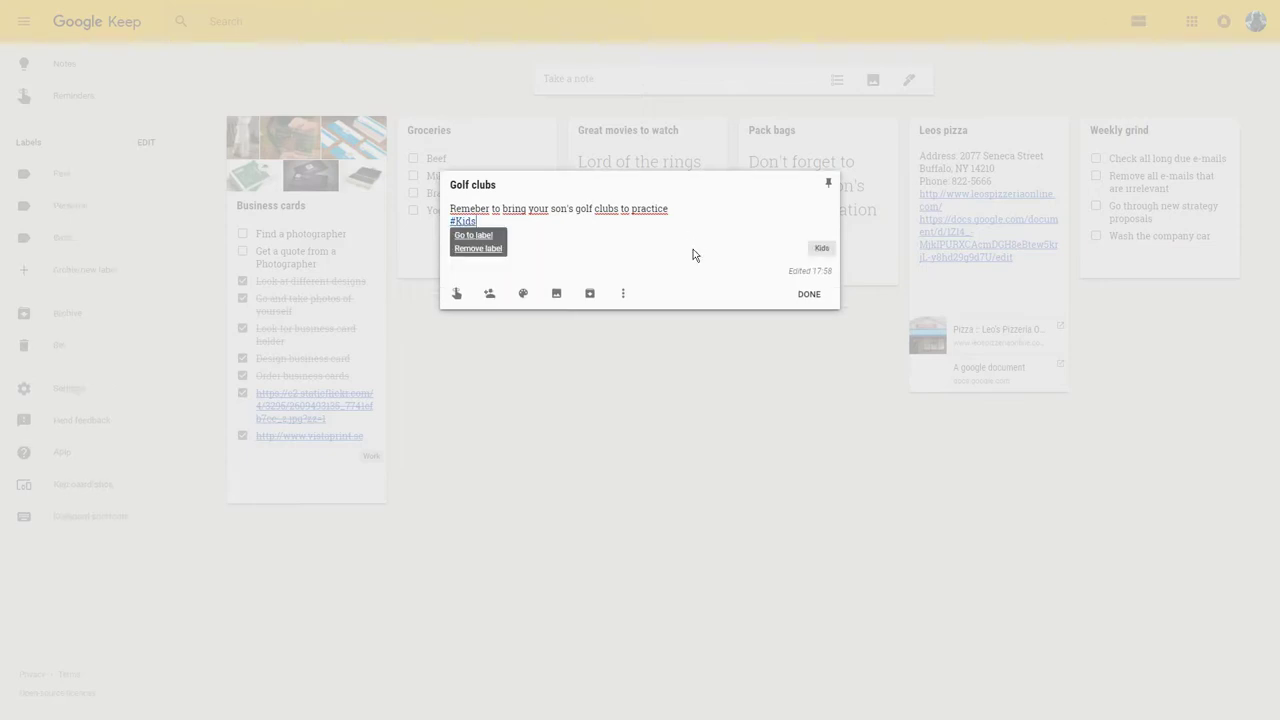
left_click(805, 294)
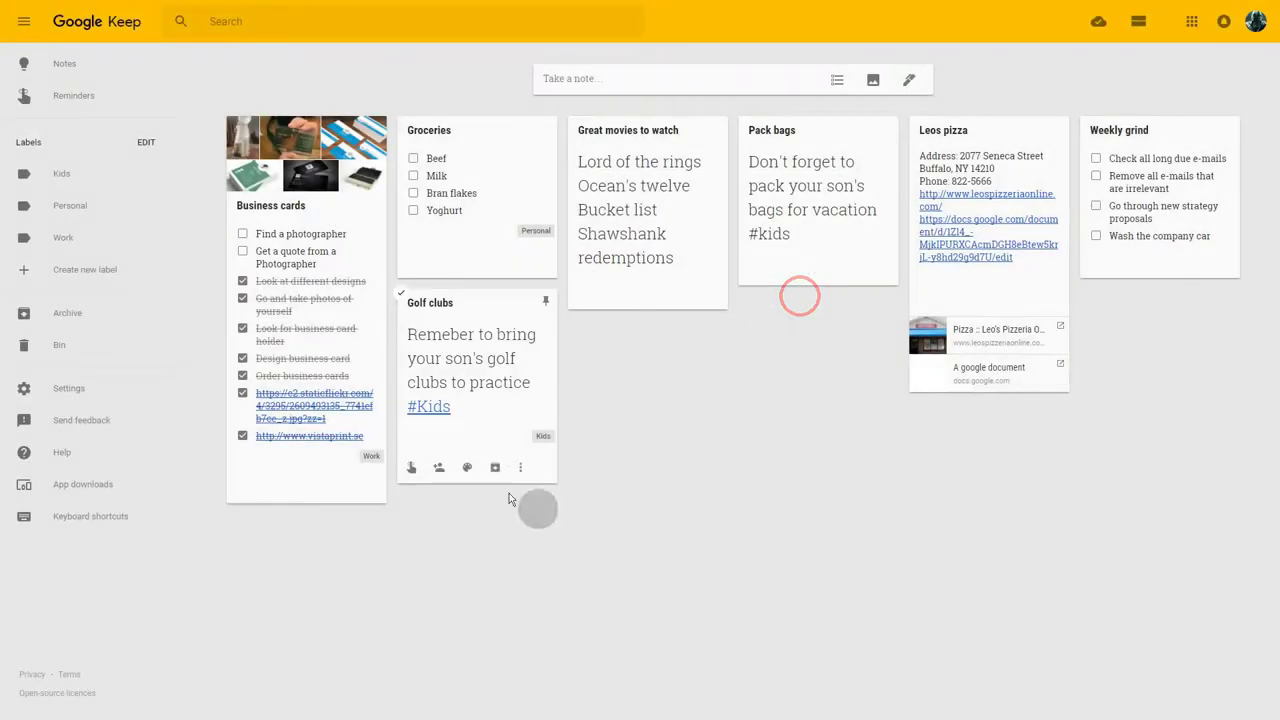
Label Great movies to watch as Personal, and Pack bags as Kids and Personal
mouse_move(706, 251)
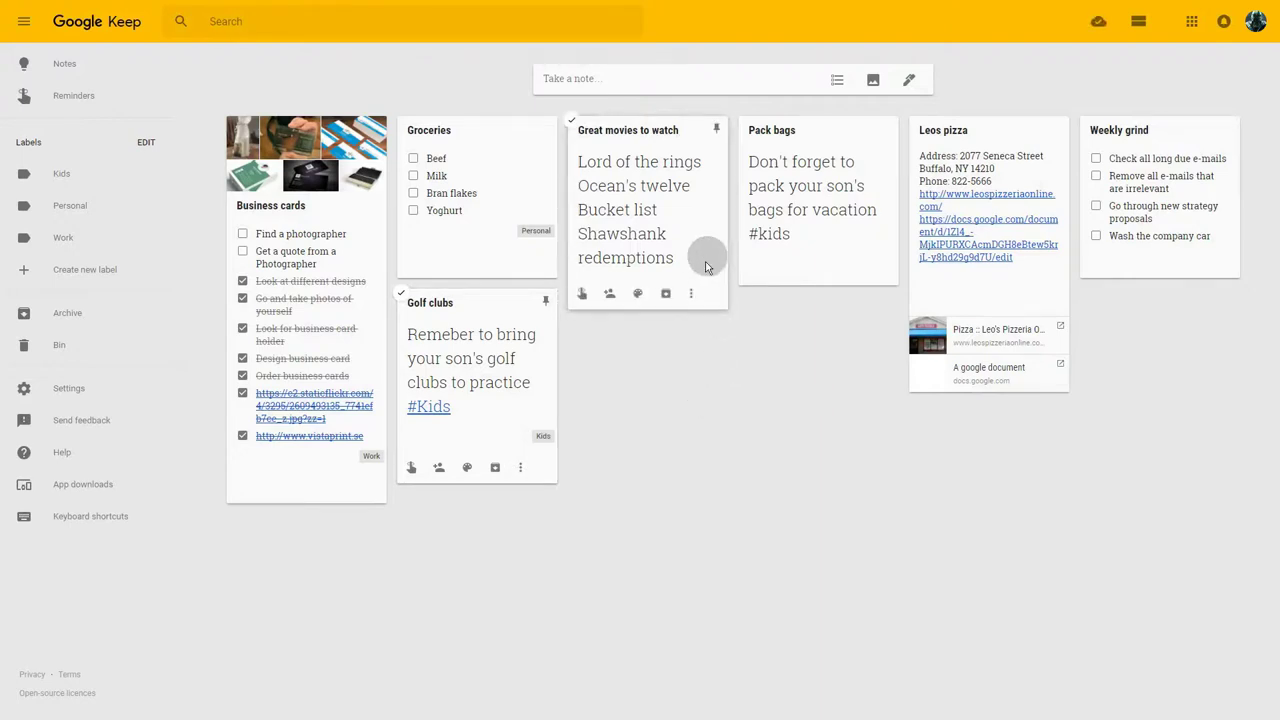
left_click(693, 296)
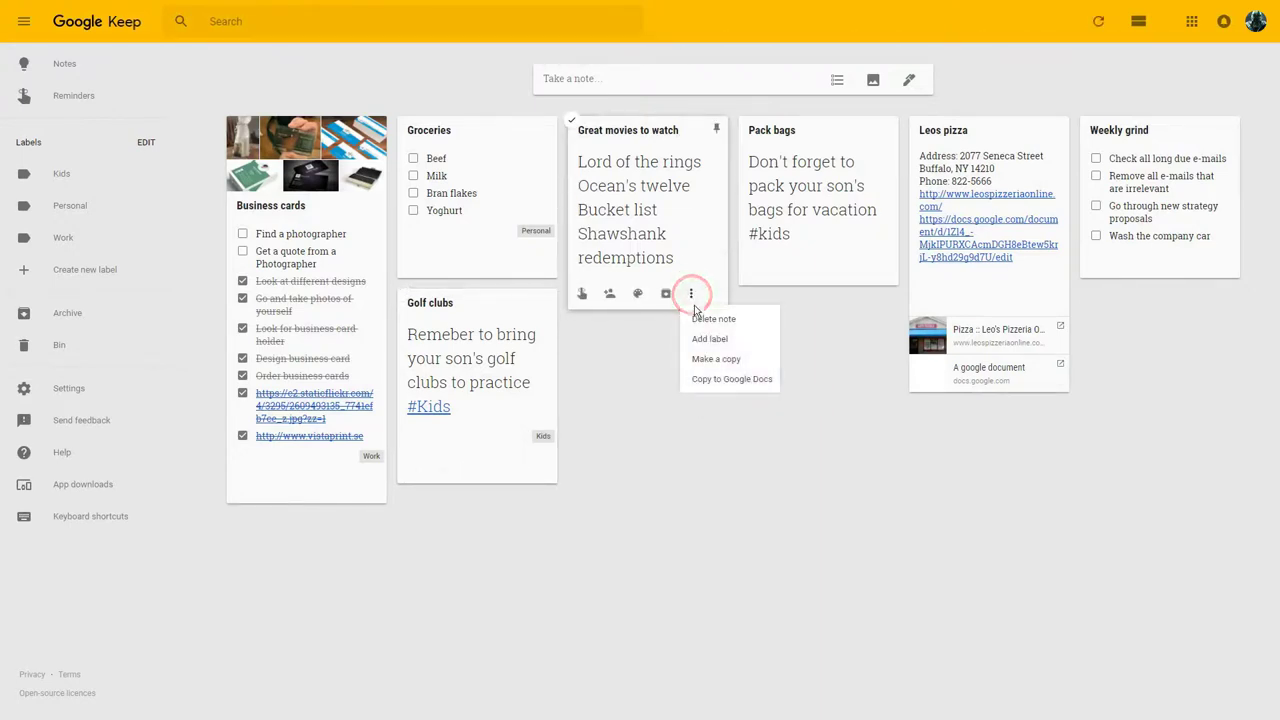
left_click(708, 339)
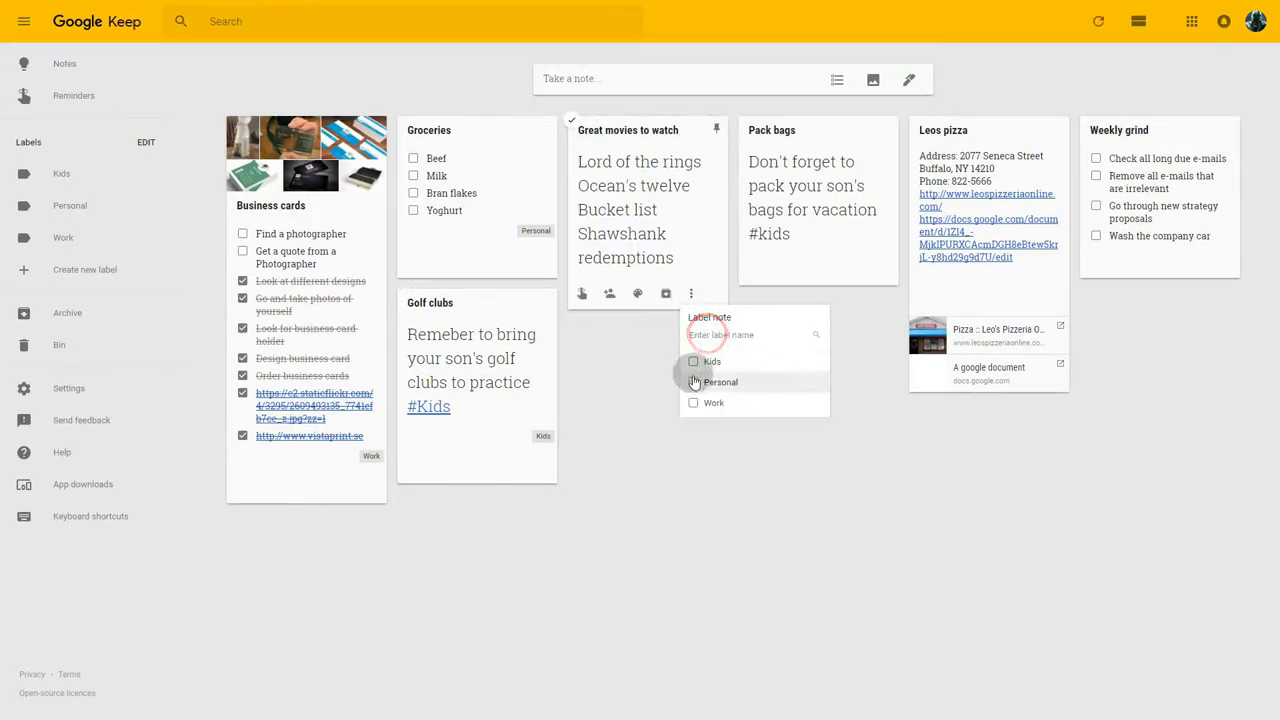
left_click(693, 382)
left_click(839, 233)
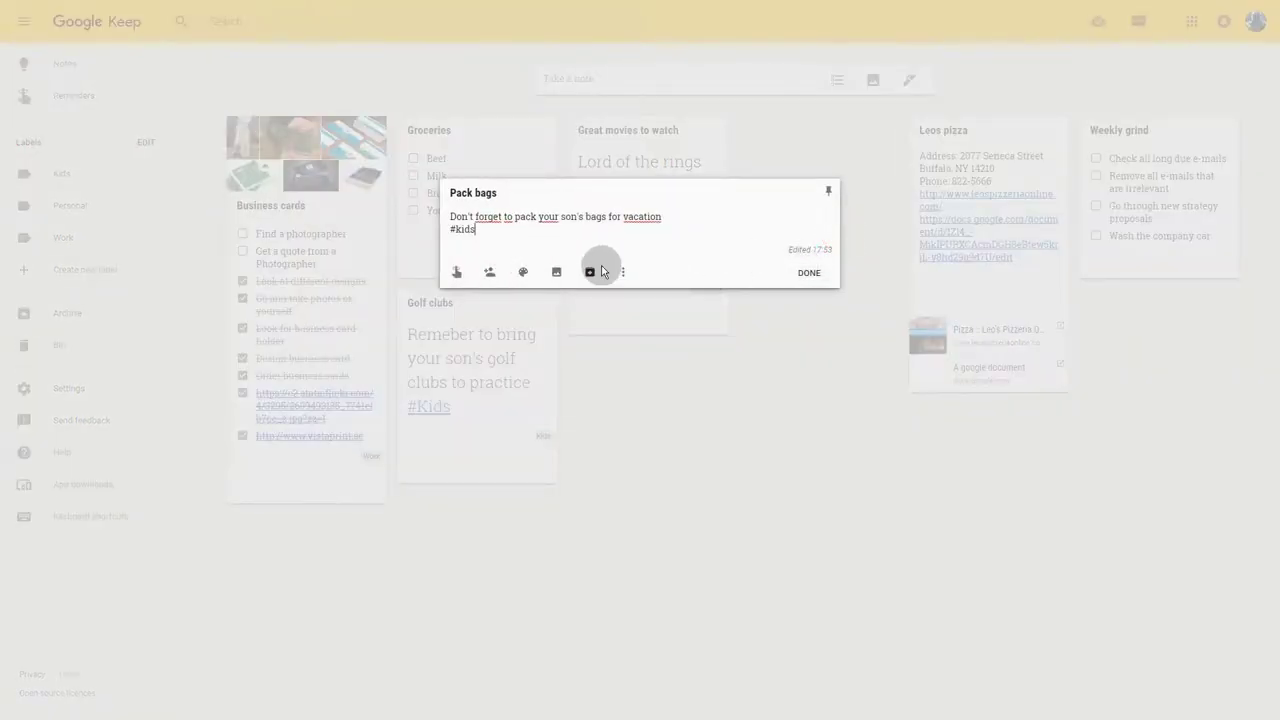
left_click(623, 273)
left_click(634, 317)
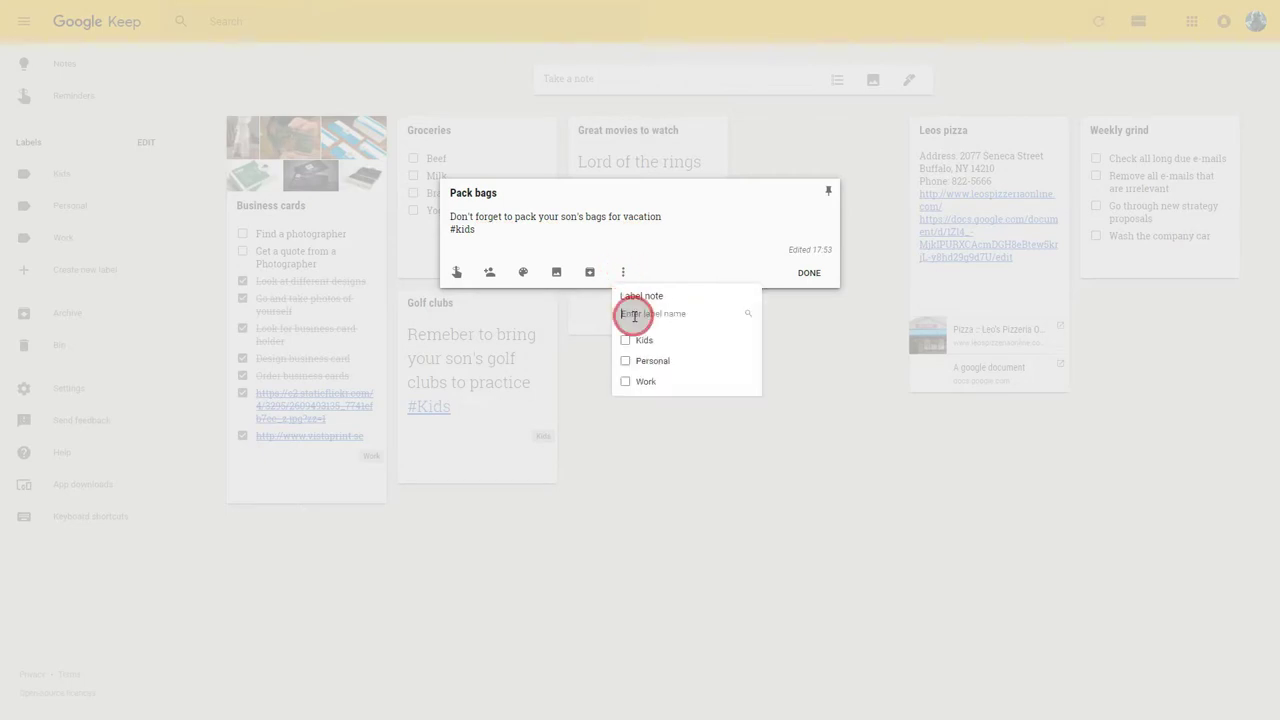
left_click(627, 341)
left_click(626, 360)
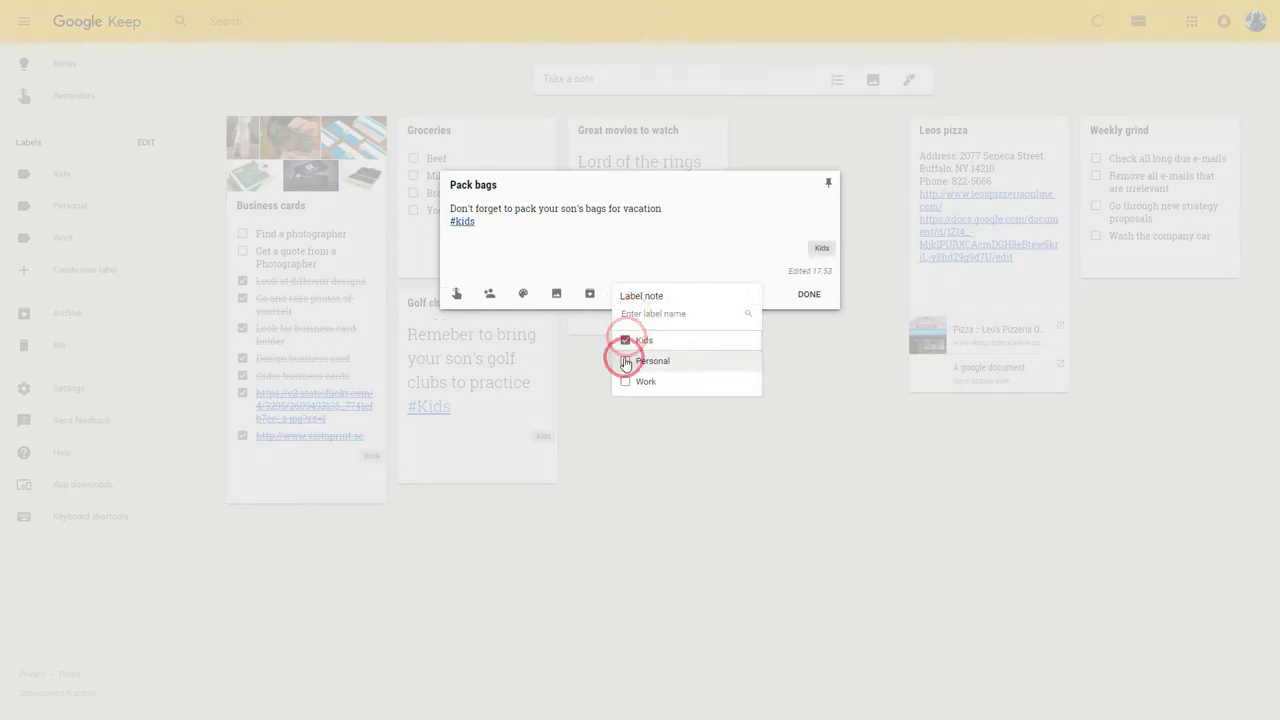
left_click(806, 296)
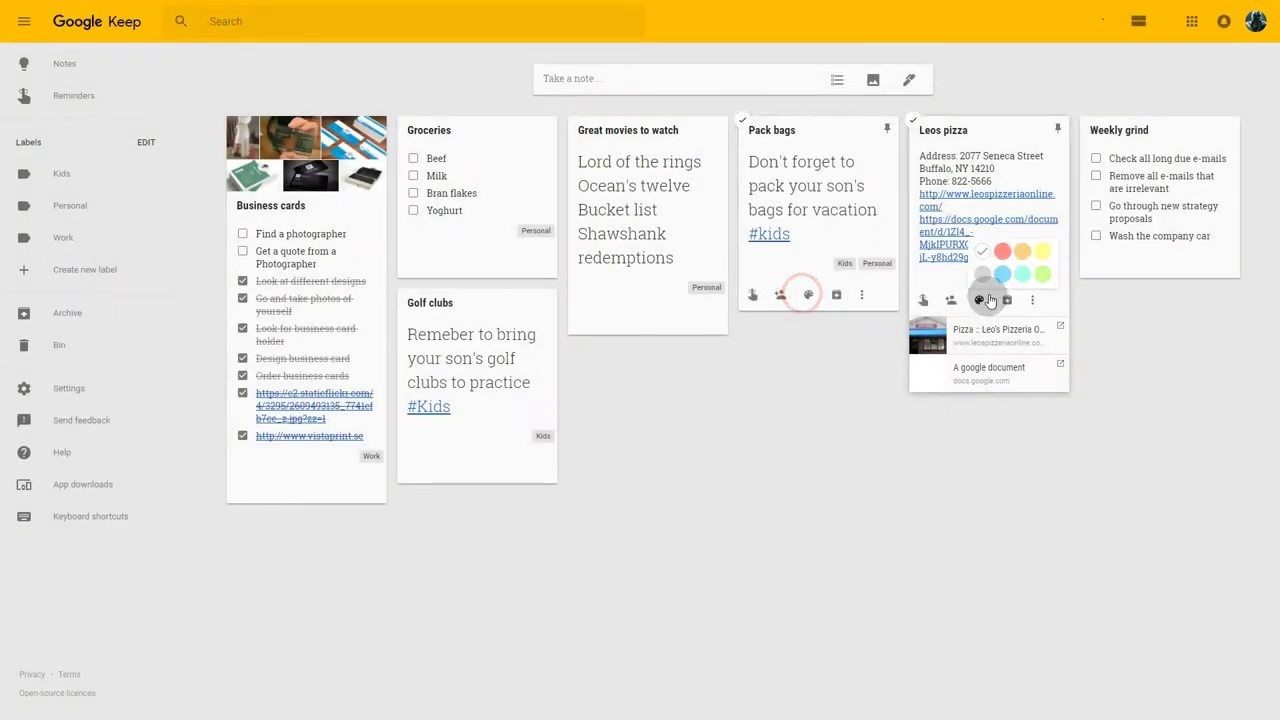
Label Leos pizza as Personal and Work, and Weekly grind as Work
left_click(1031, 300)
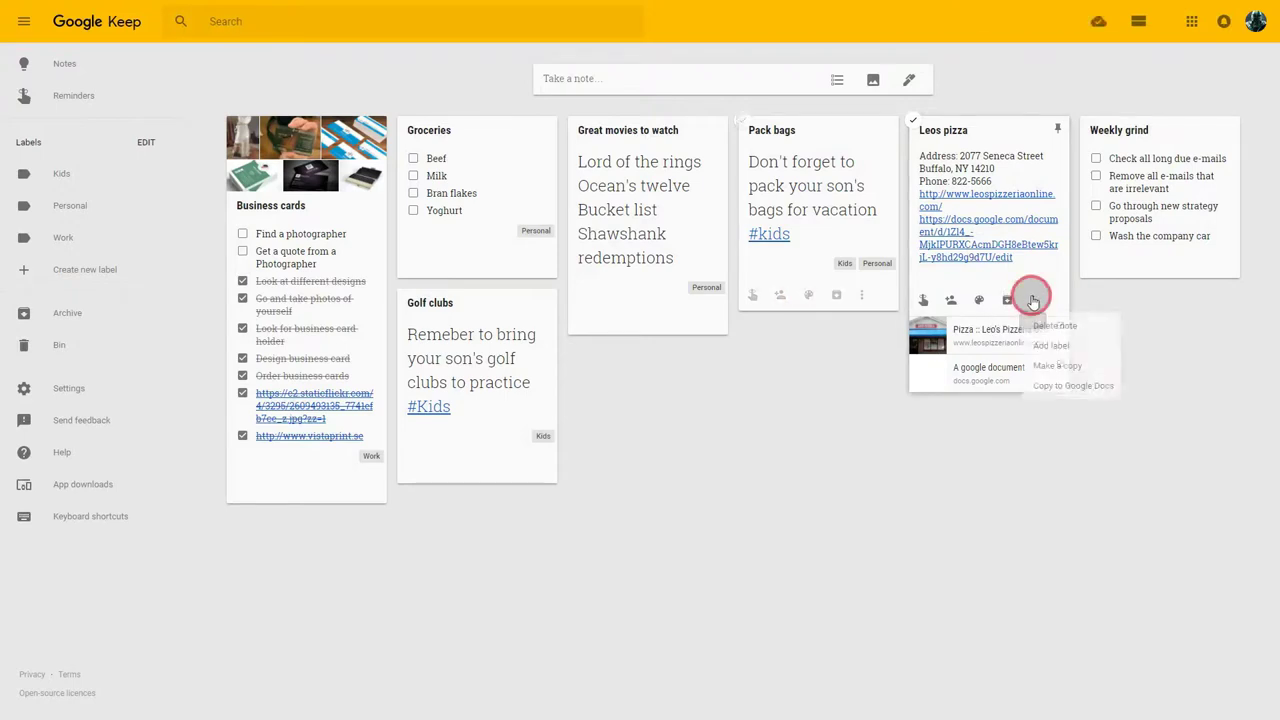
left_click(1054, 343)
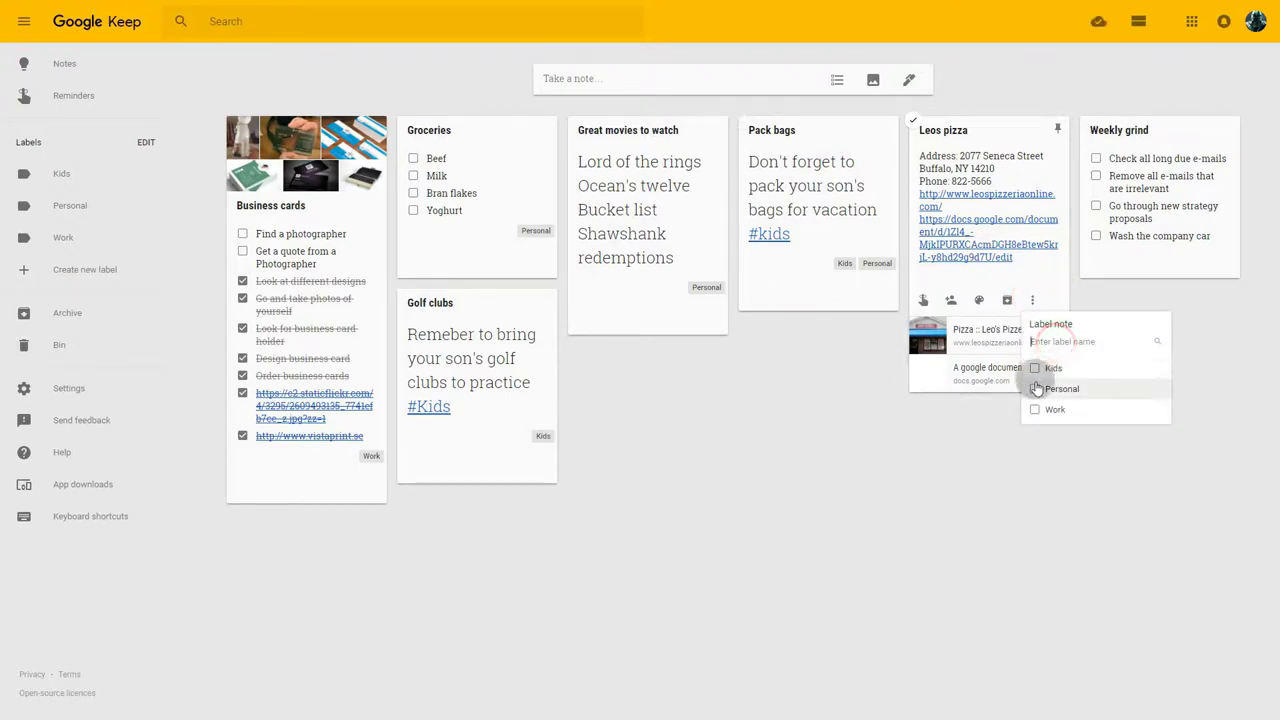
left_click(1034, 388)
left_click(1034, 410)
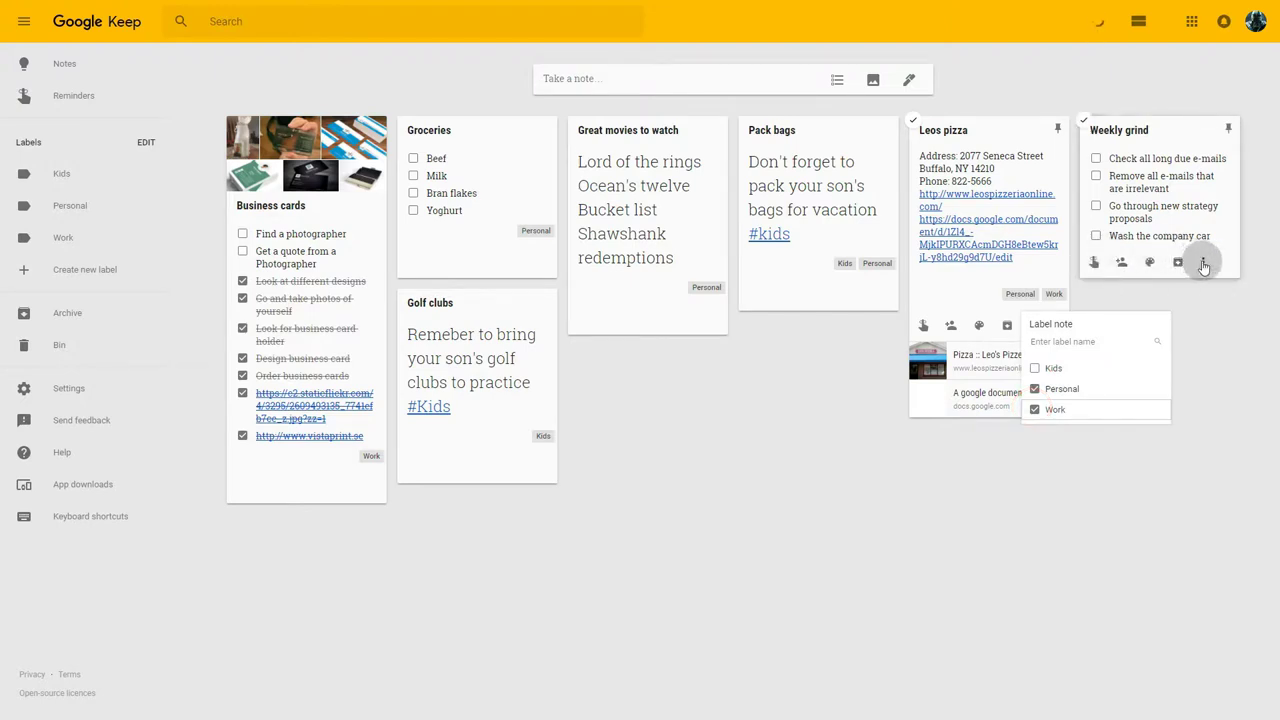
left_click(1203, 262)
left_click(1166, 304)
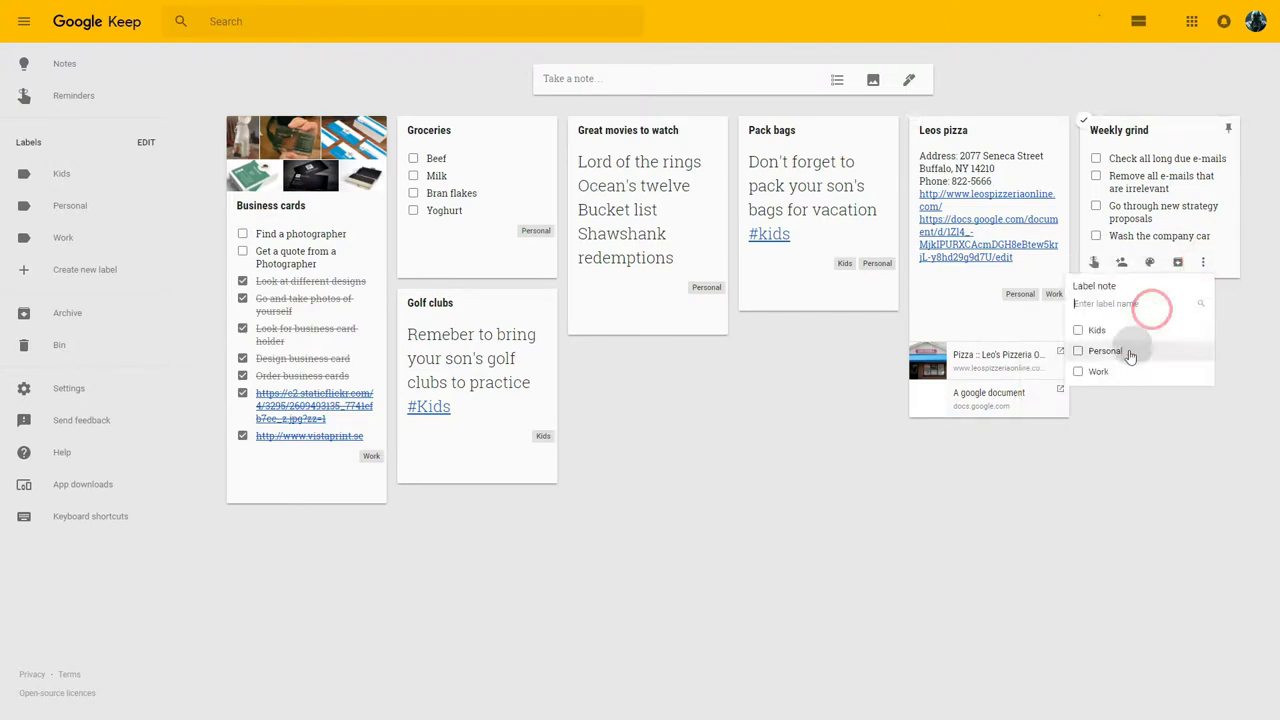
left_click(1078, 371)
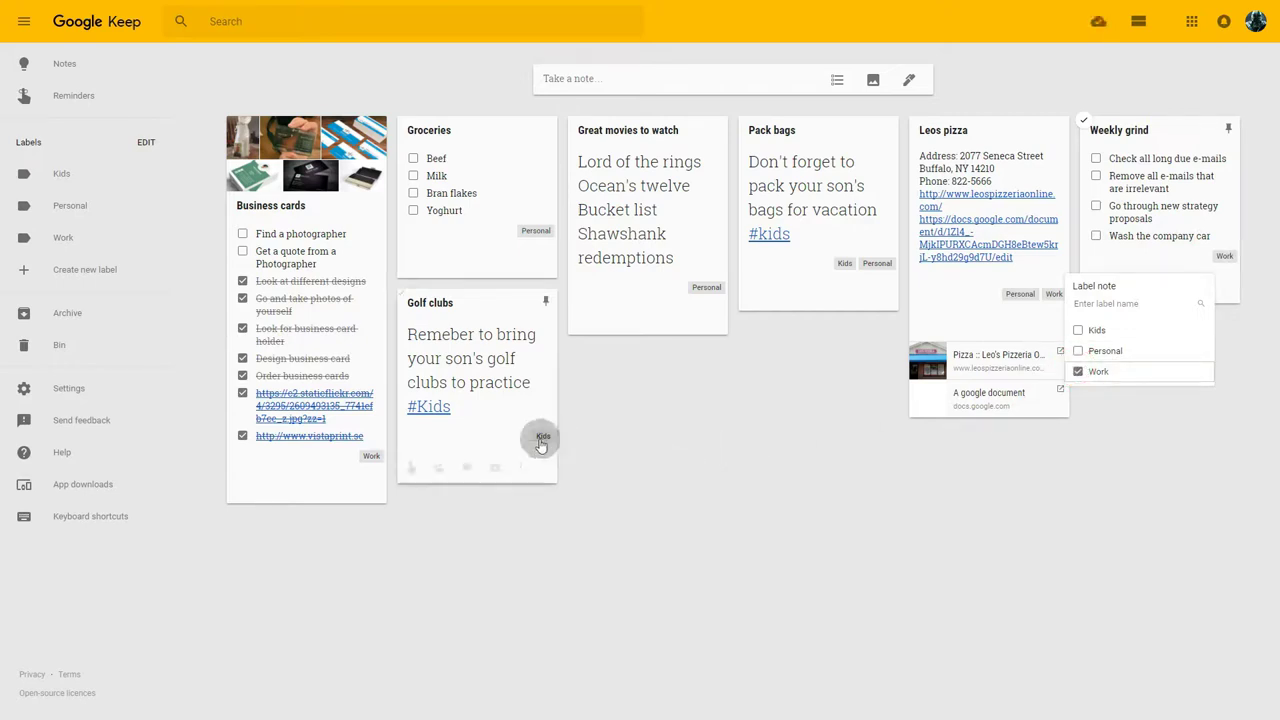
Add the Personal label to the Golf clubs note
left_click(514, 400)
left_click(622, 291)
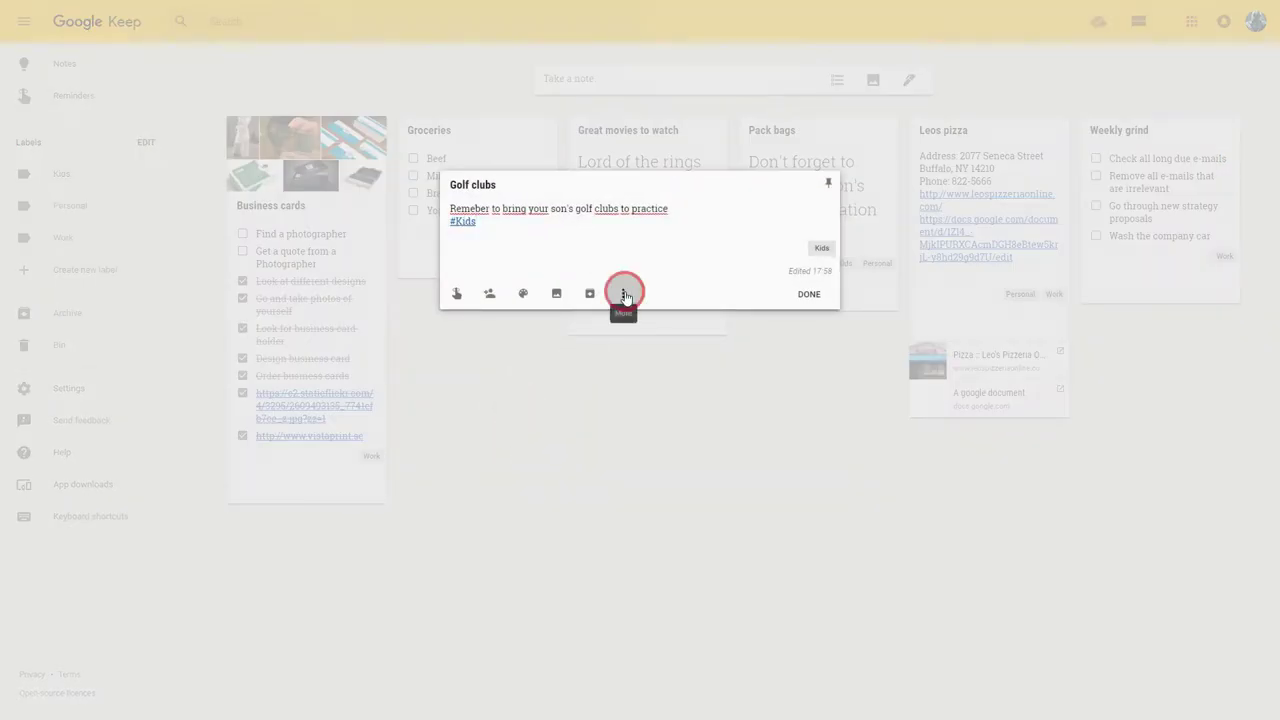
left_click(630, 338)
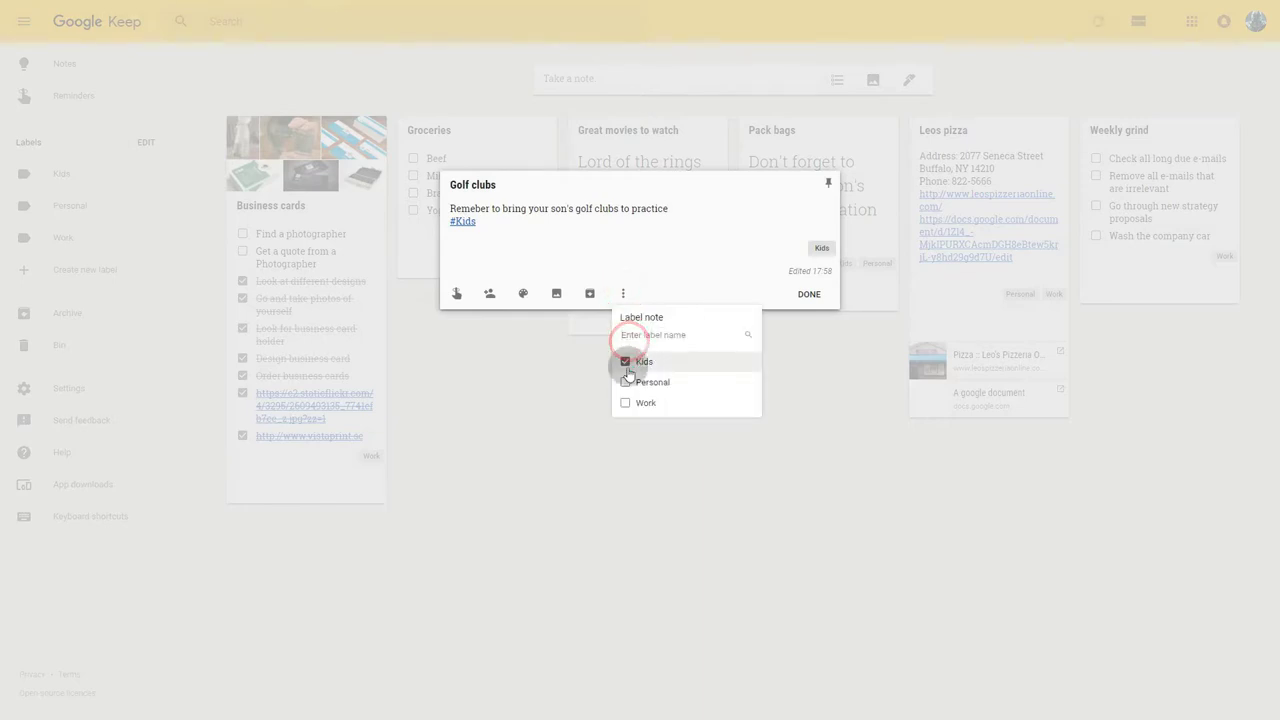
left_click(625, 382)
left_click(809, 295)
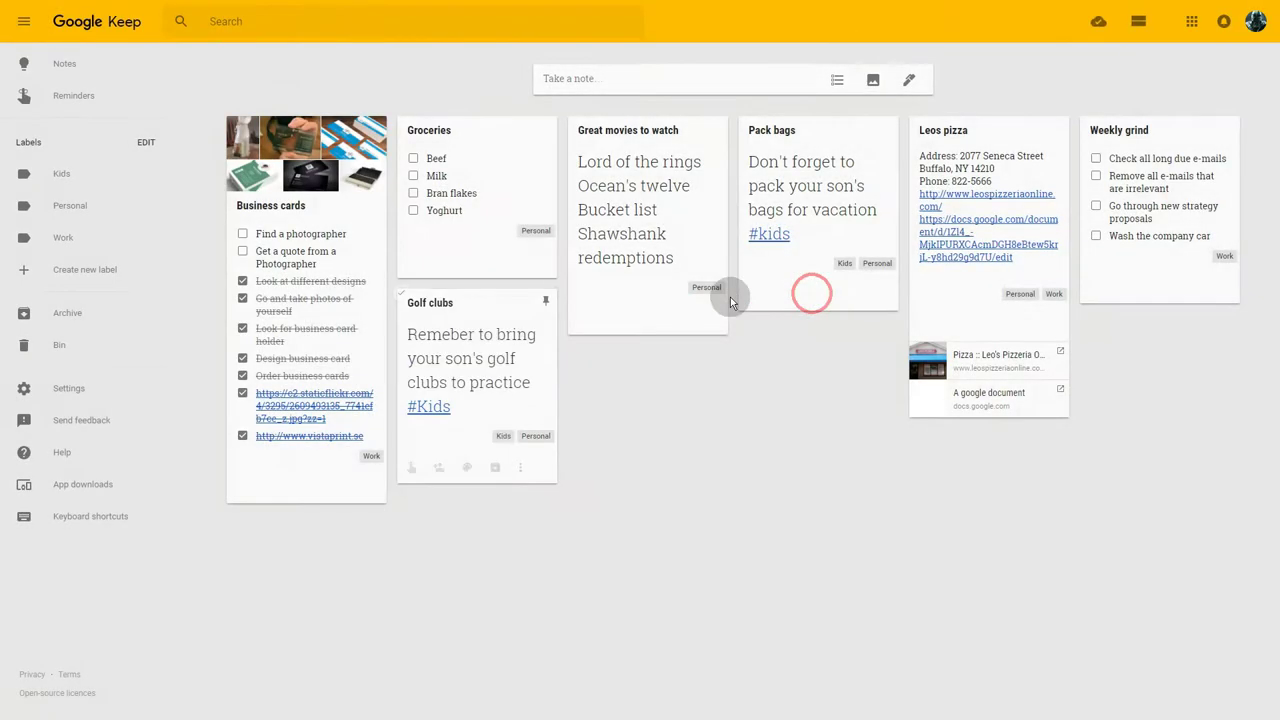
mouse_move(701, 330)
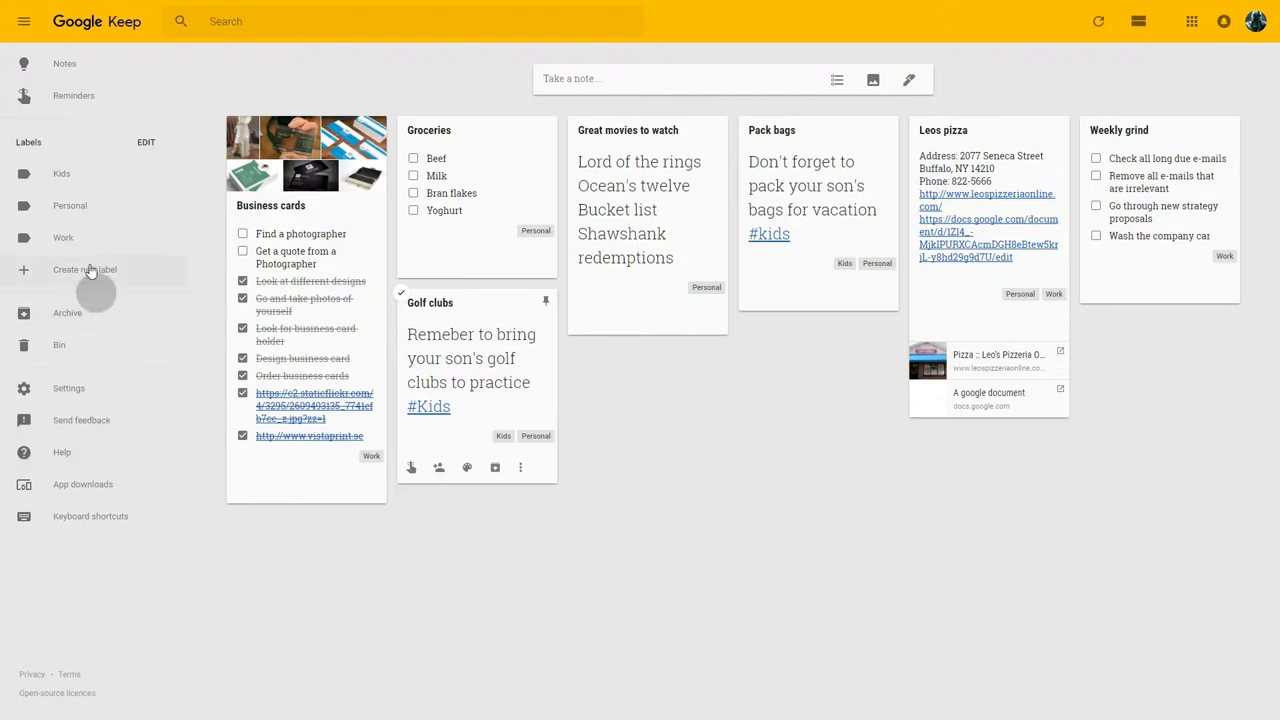
left_click(60, 175)
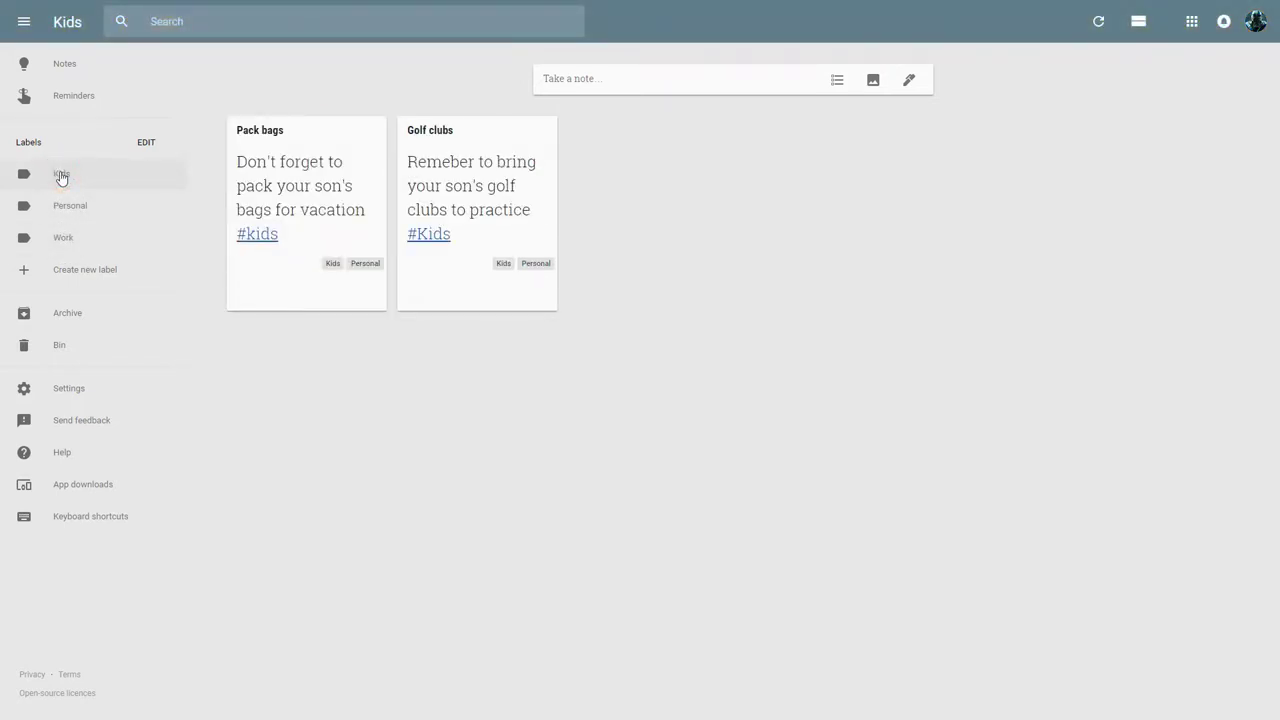
left_click(60, 208)
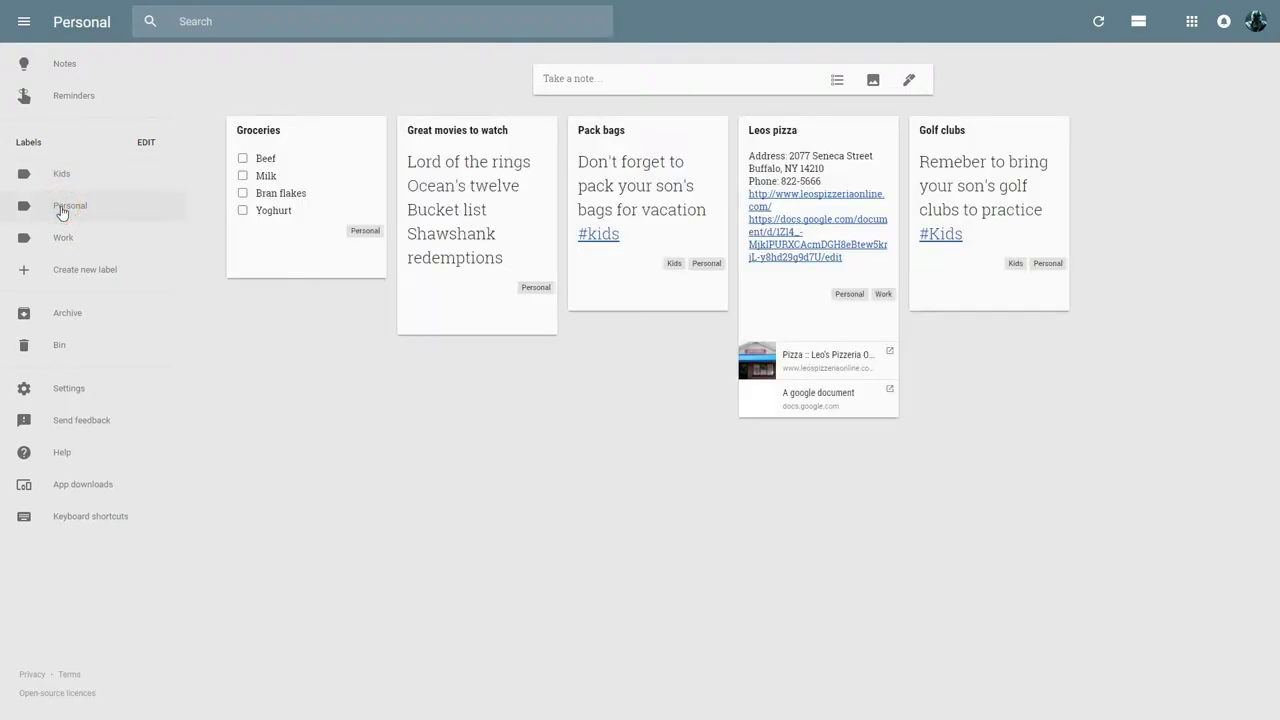
left_click(65, 235)
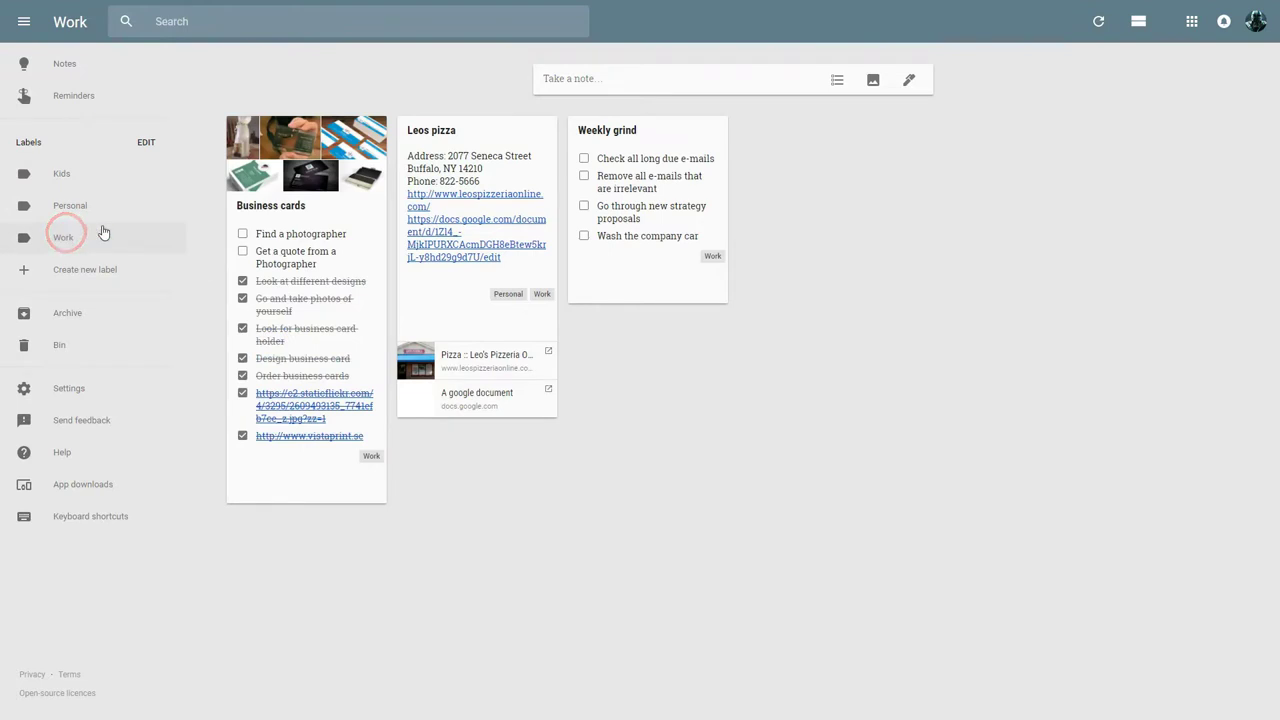
left_click(67, 64)
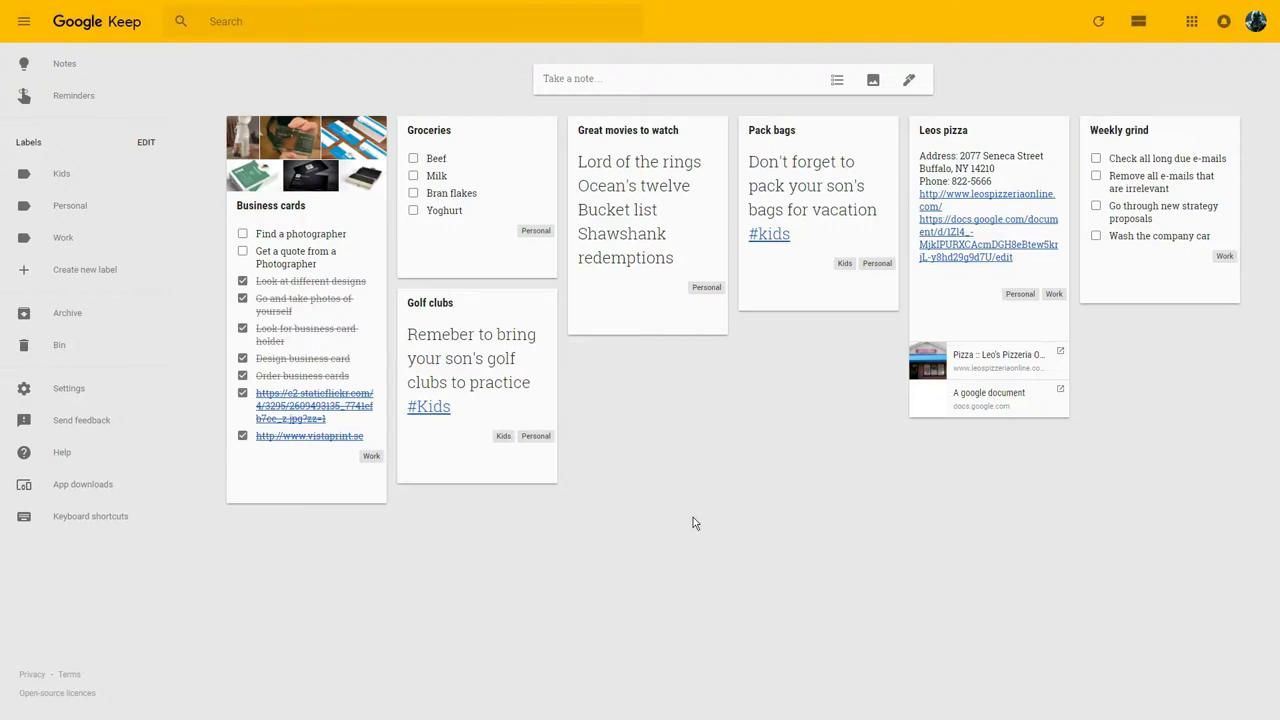
From each note's palette, set Business cards to Red, Groceries to Yellow and Pack bags to Green
left_click_drag(693, 517, 425, 522)
mouse_move(296, 487)
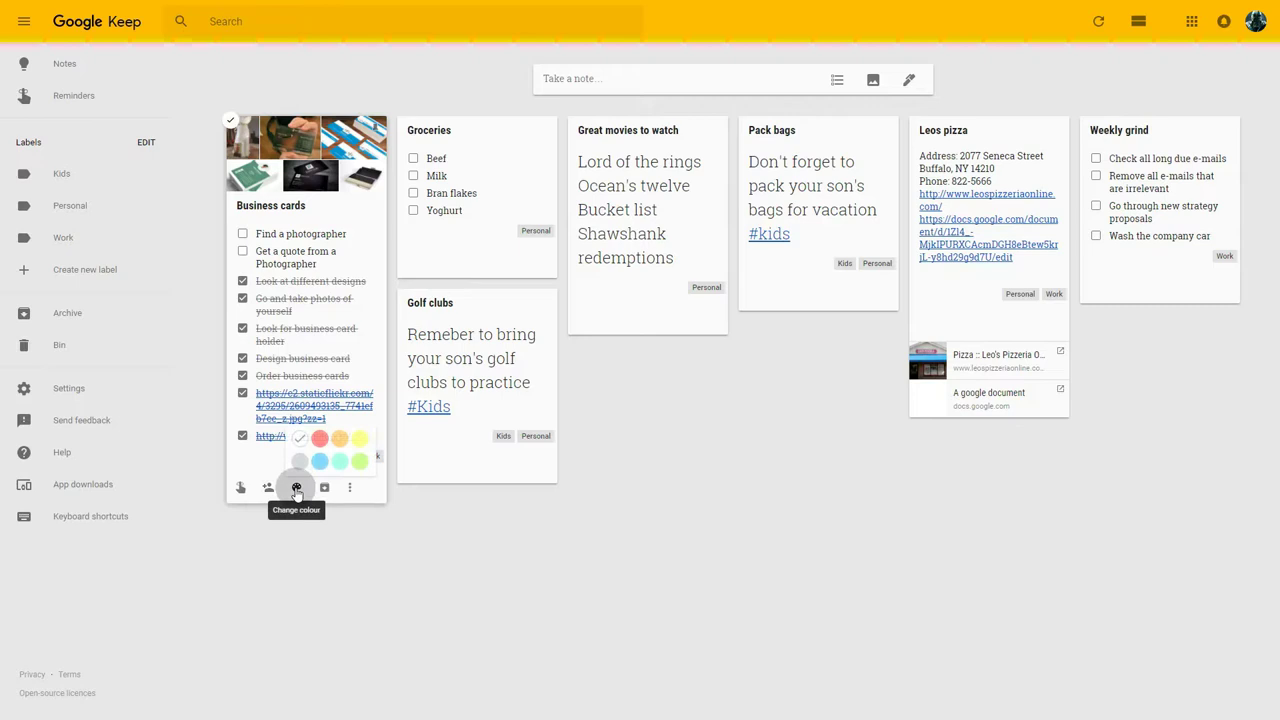
left_click(319, 440)
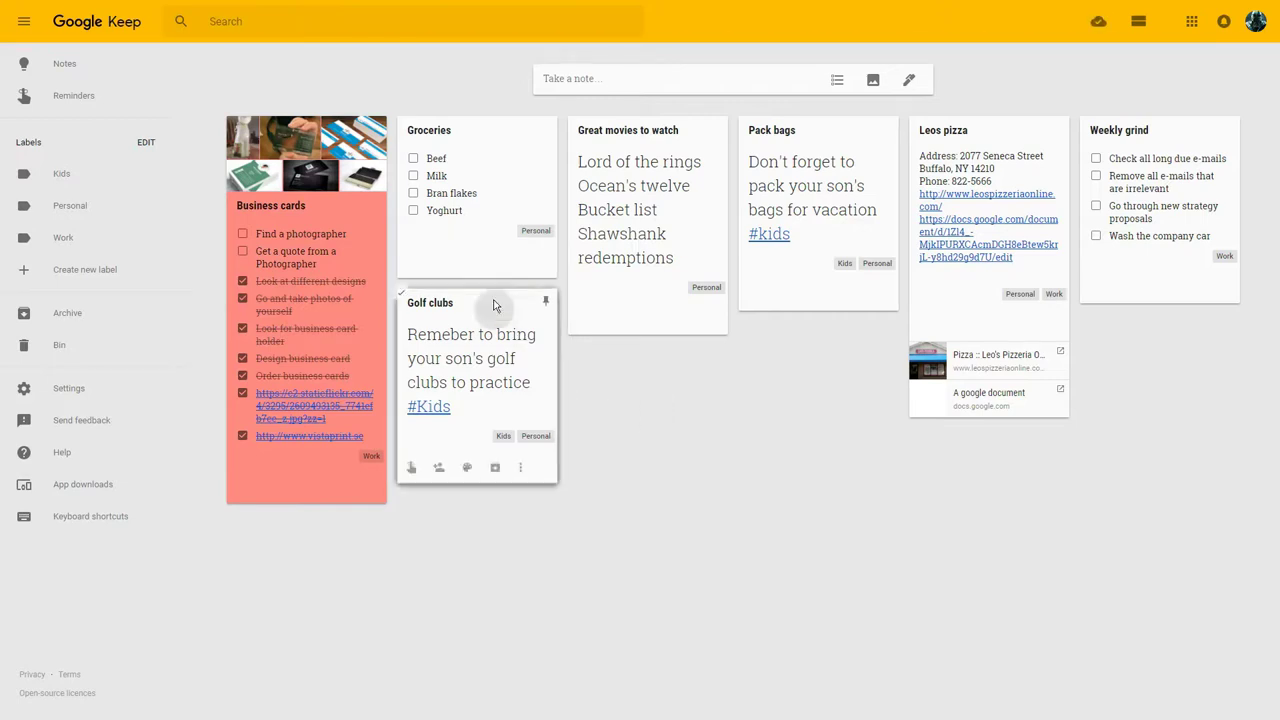
mouse_move(466, 262)
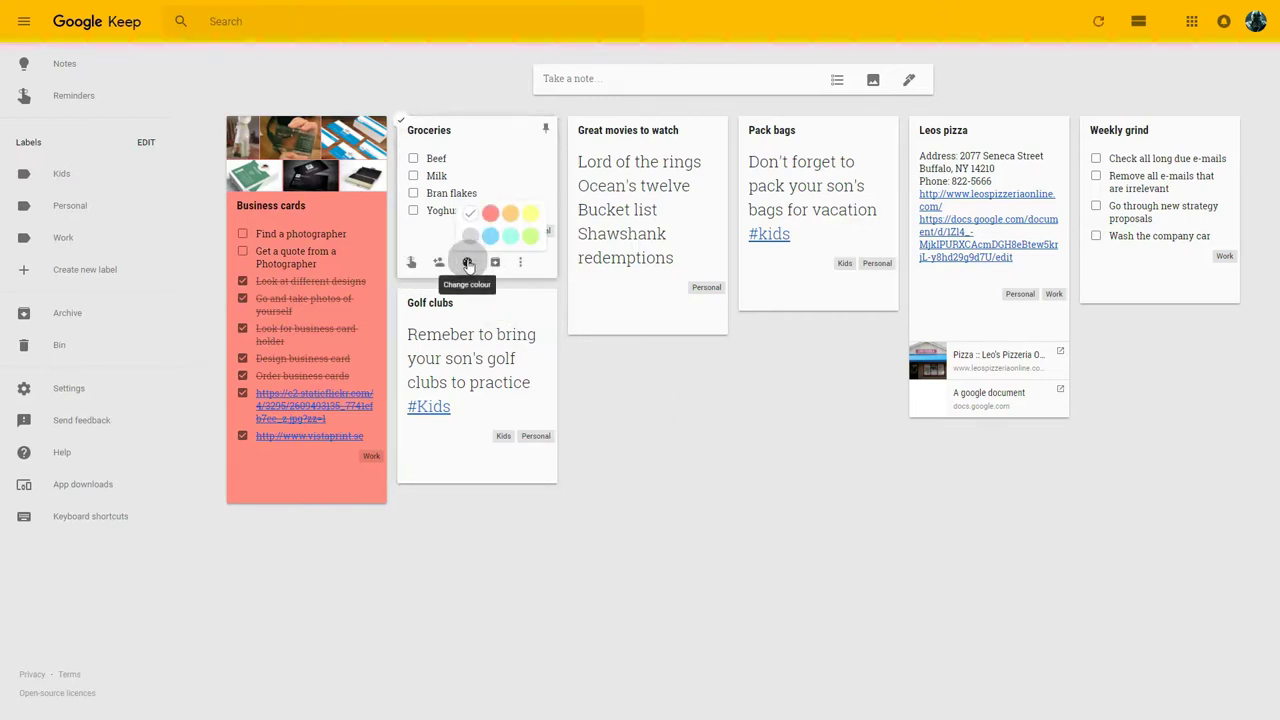
left_click(530, 213)
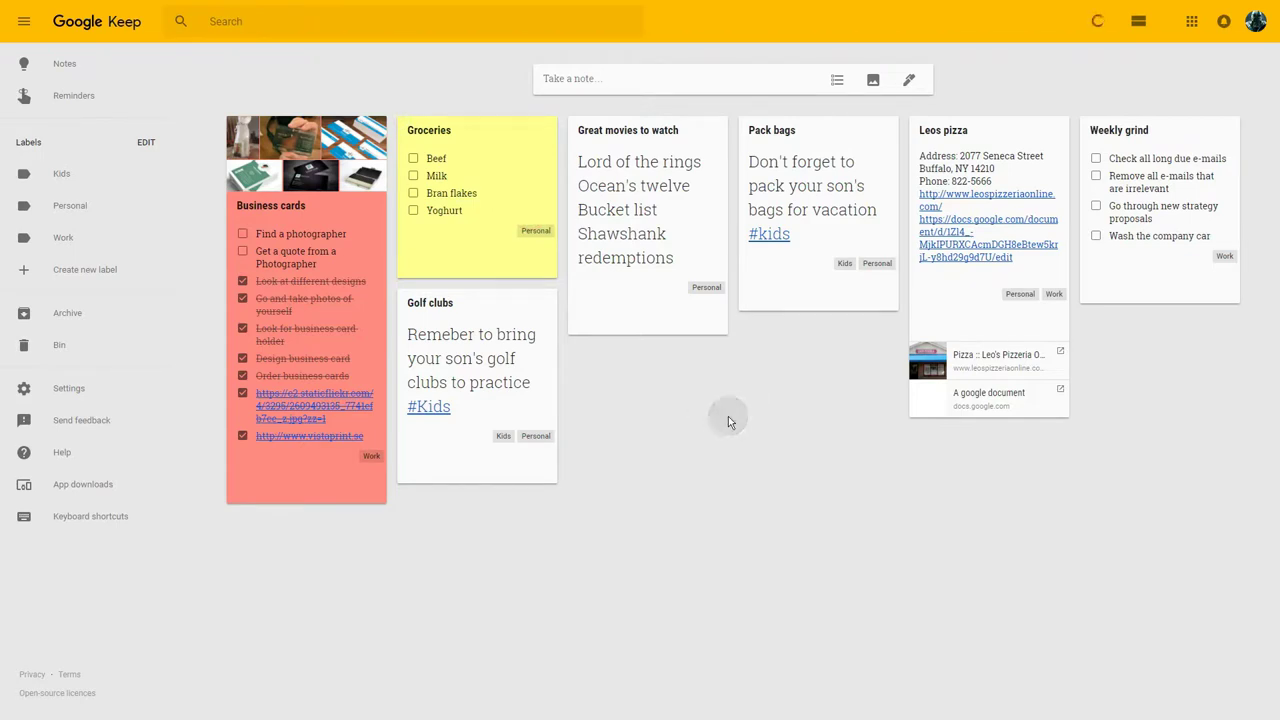
mouse_move(1126, 277)
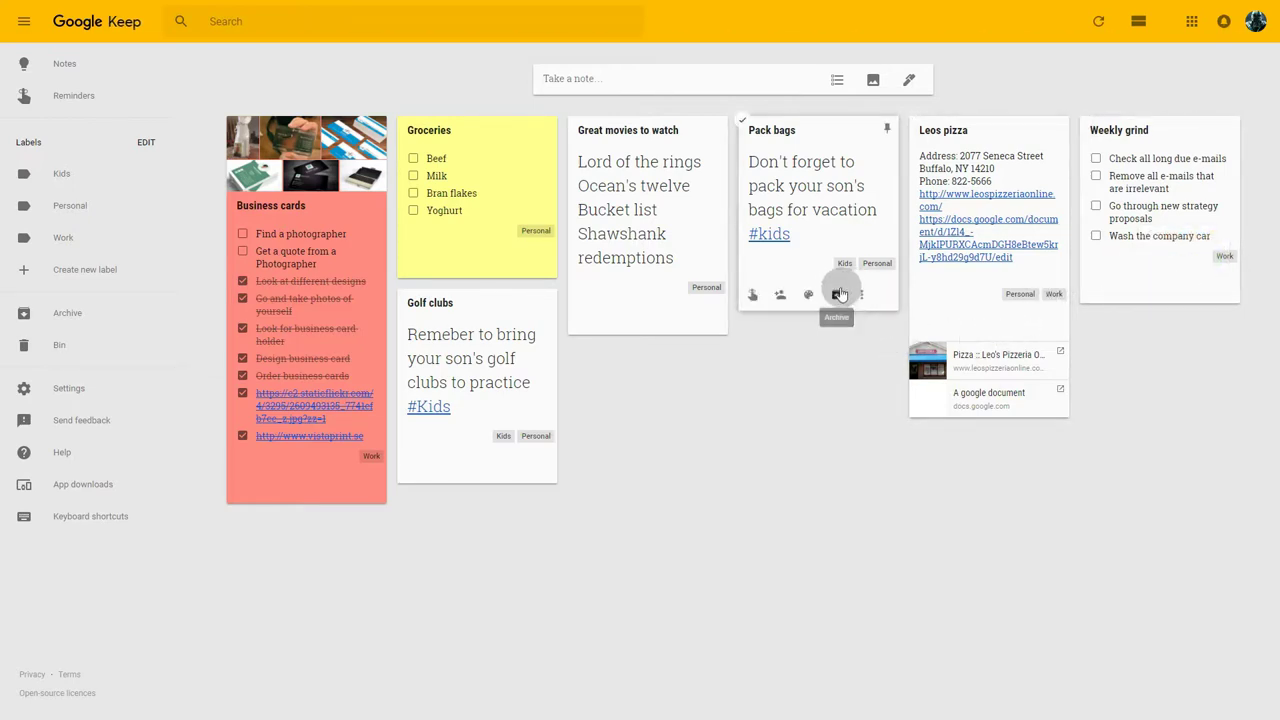
mouse_move(809, 294)
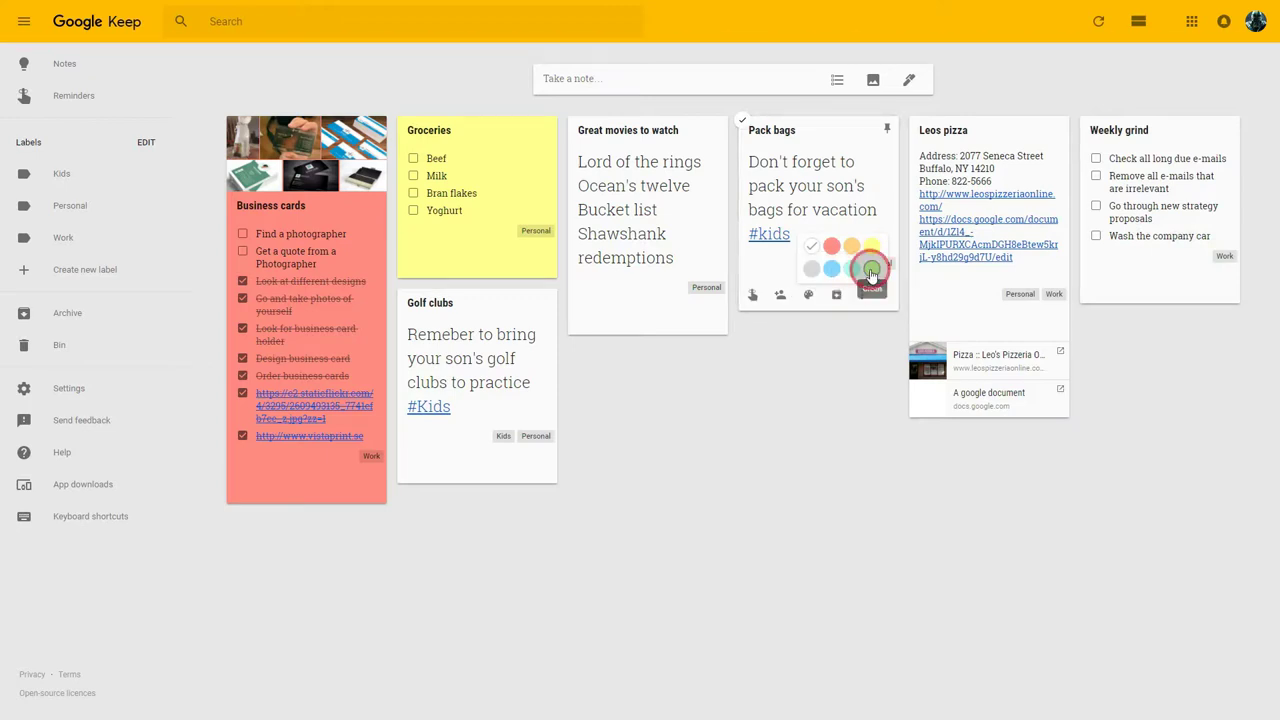
left_click(871, 271)
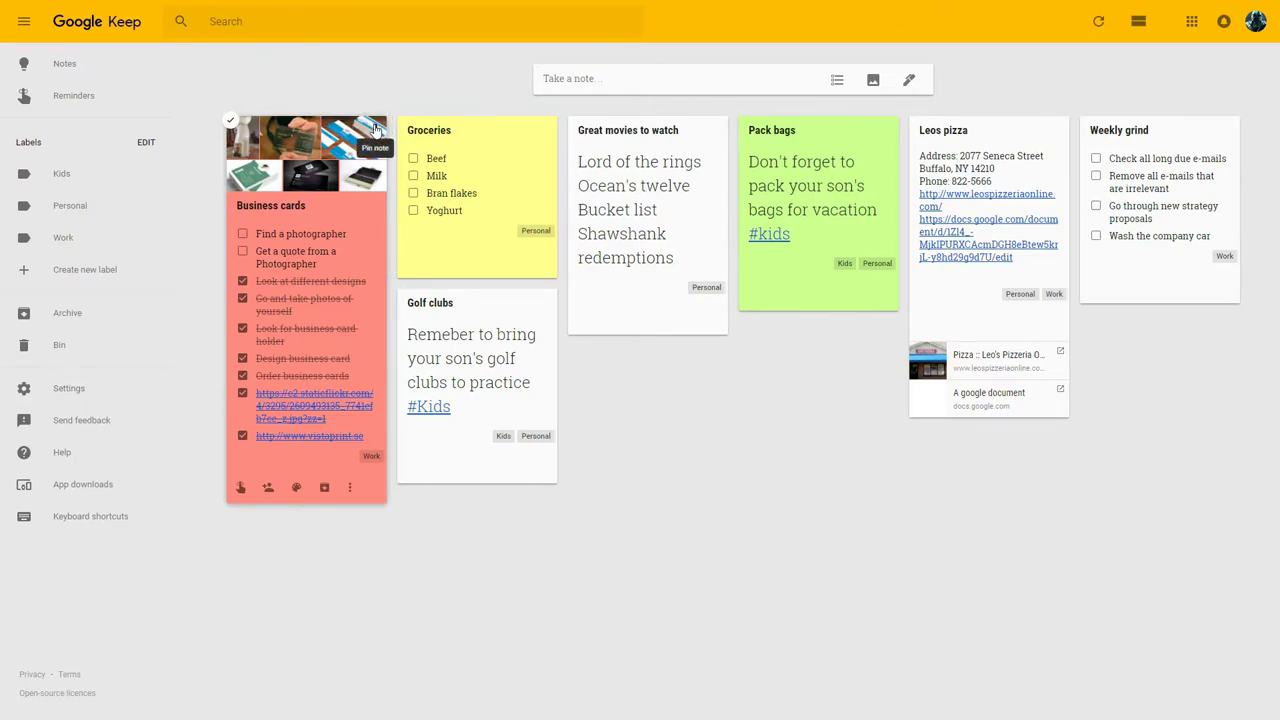
Pin the Business cards note and the Groceries note to the top of the board
left_click(375, 130)
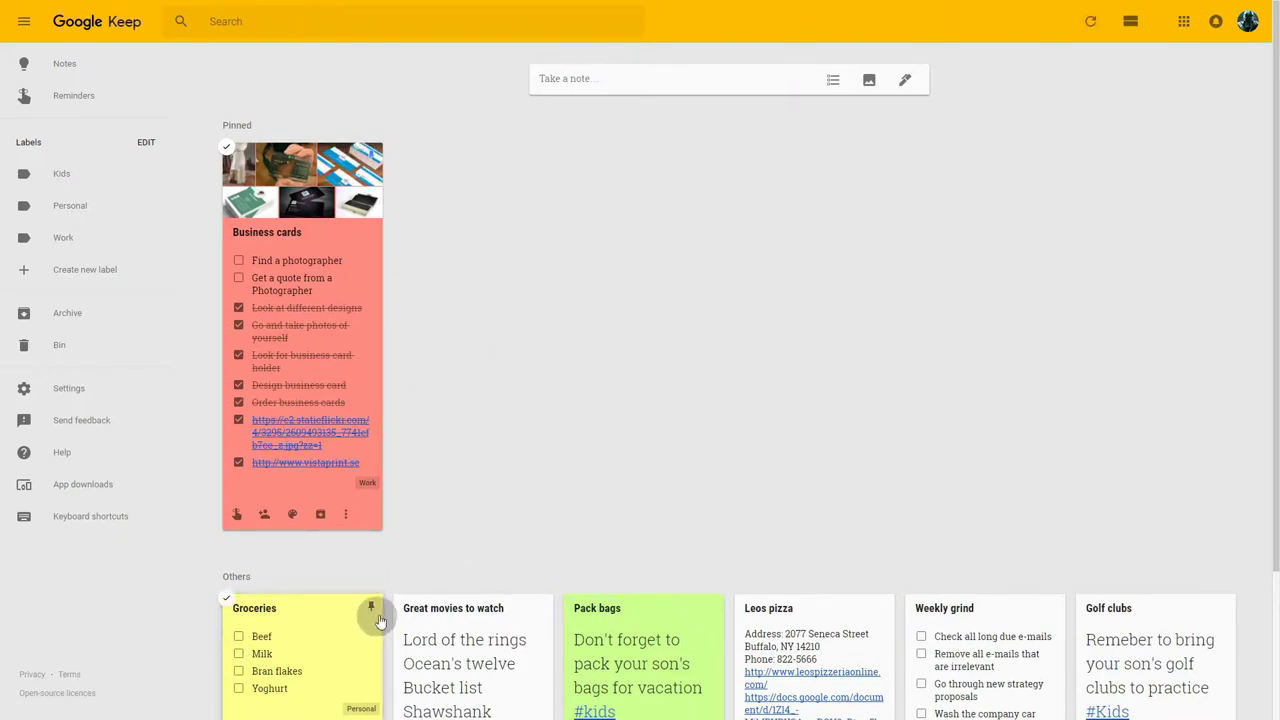
left_click(371, 612)
left_click(371, 610)
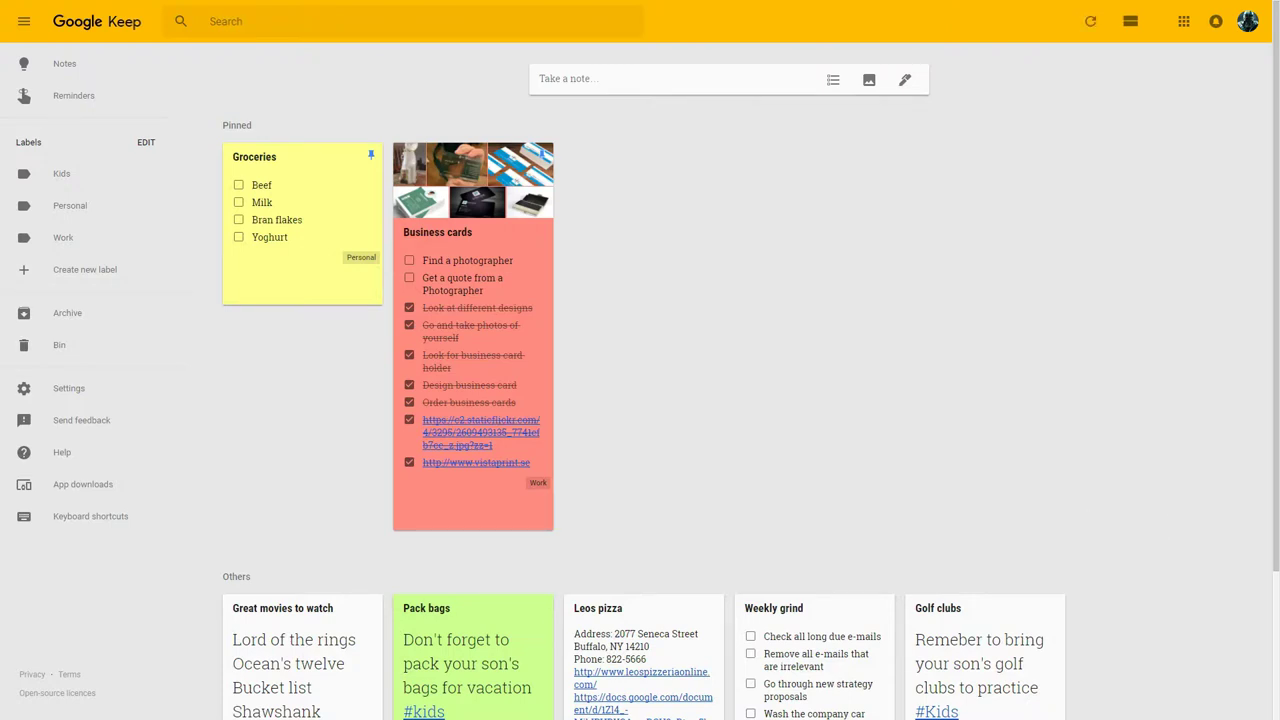
key("/")
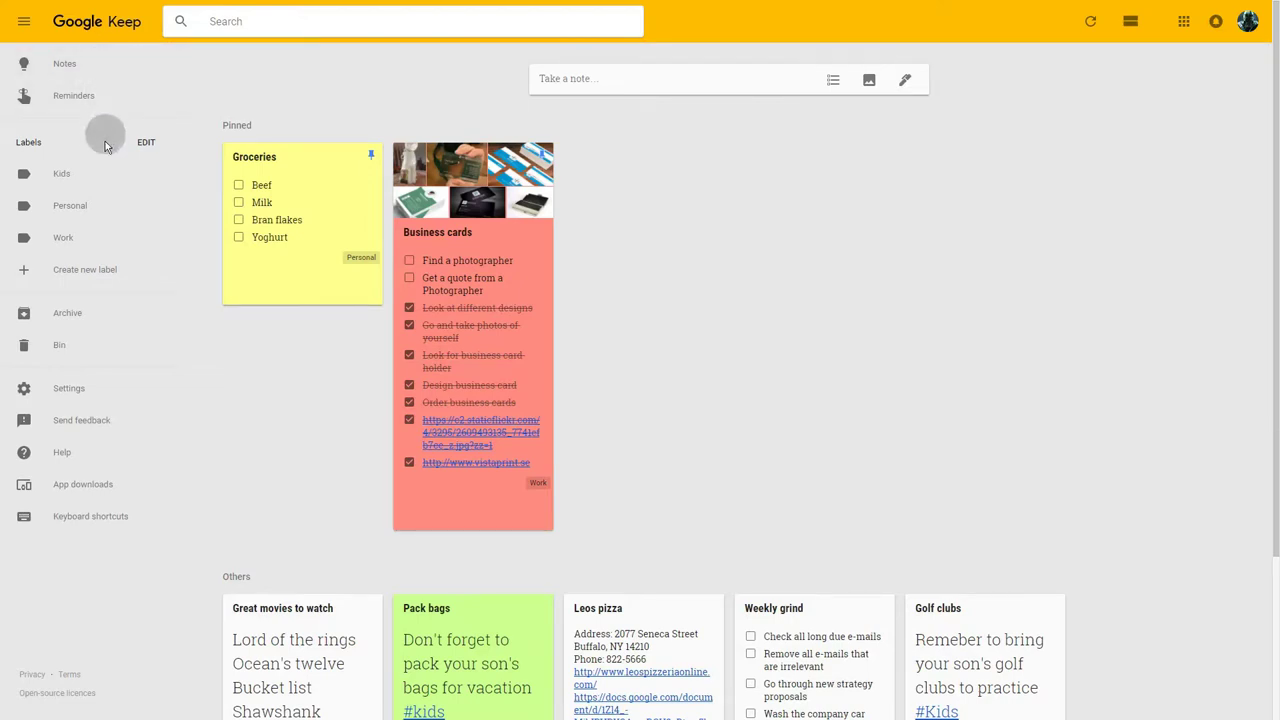
Hide and restore the navigation panel, then view all Notes and the Reminders list
left_click(24, 26)
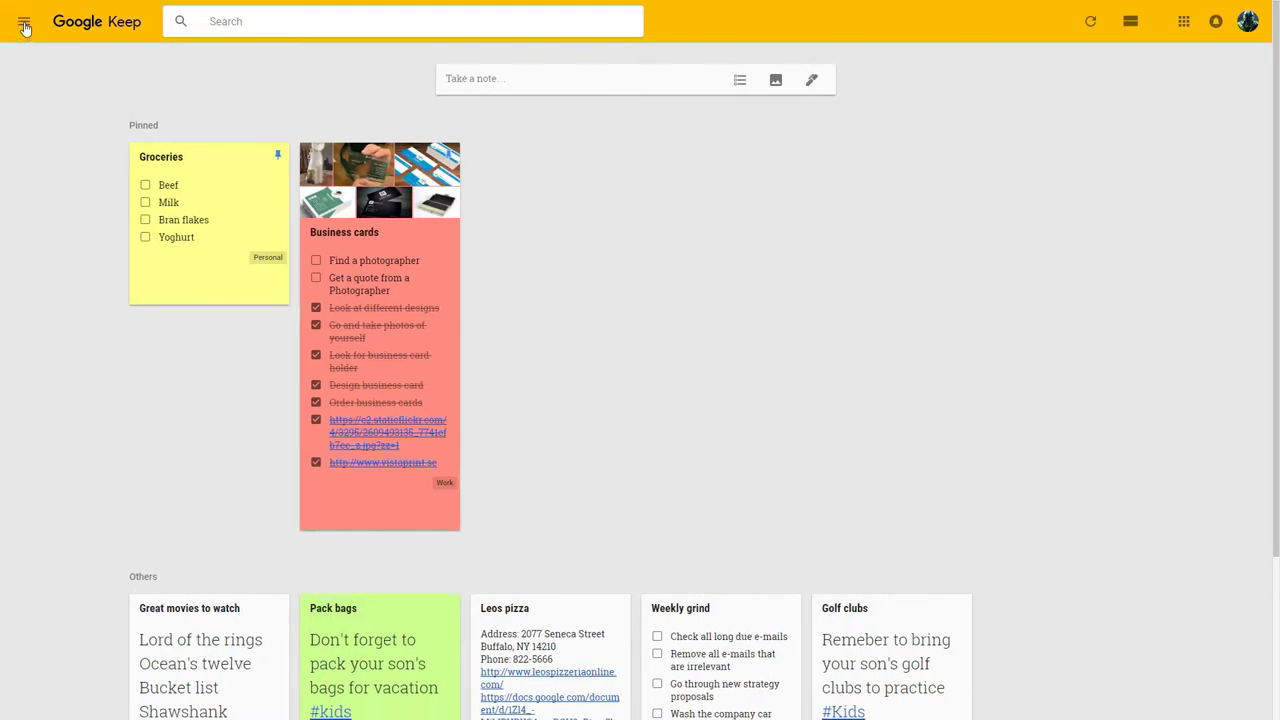
left_click(24, 26)
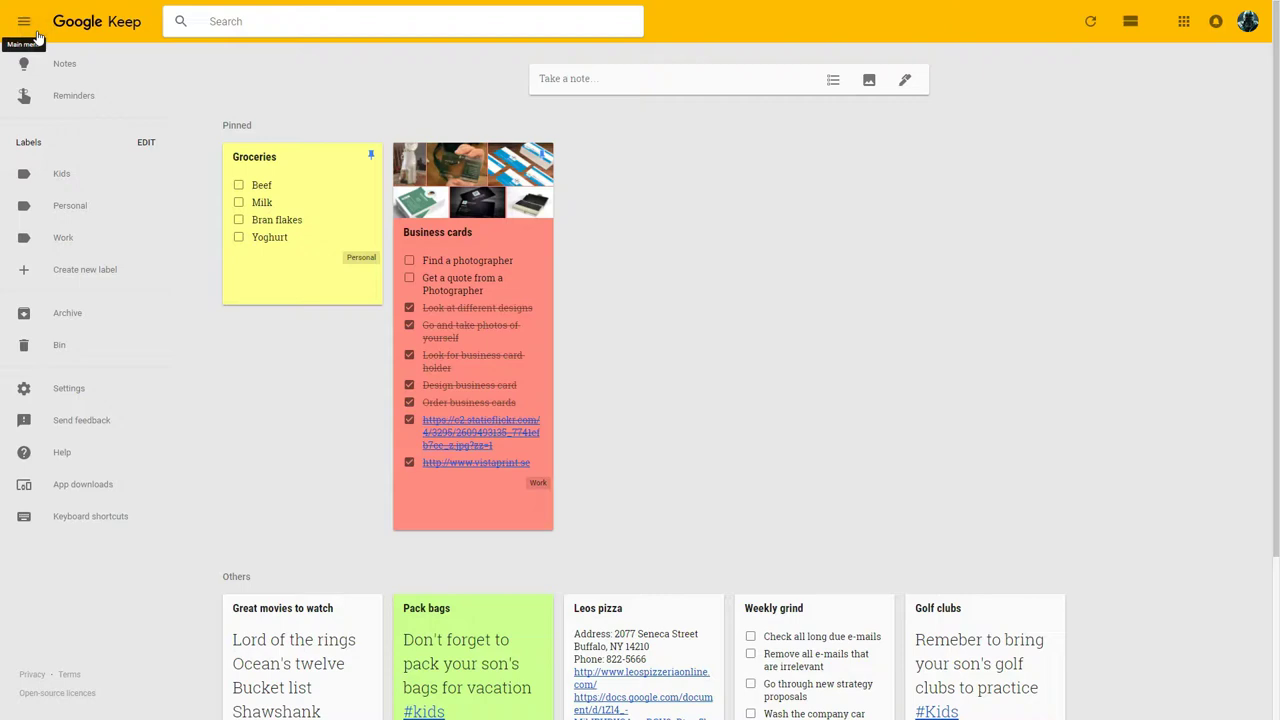
left_click(58, 63)
left_click(68, 67)
left_click(75, 96)
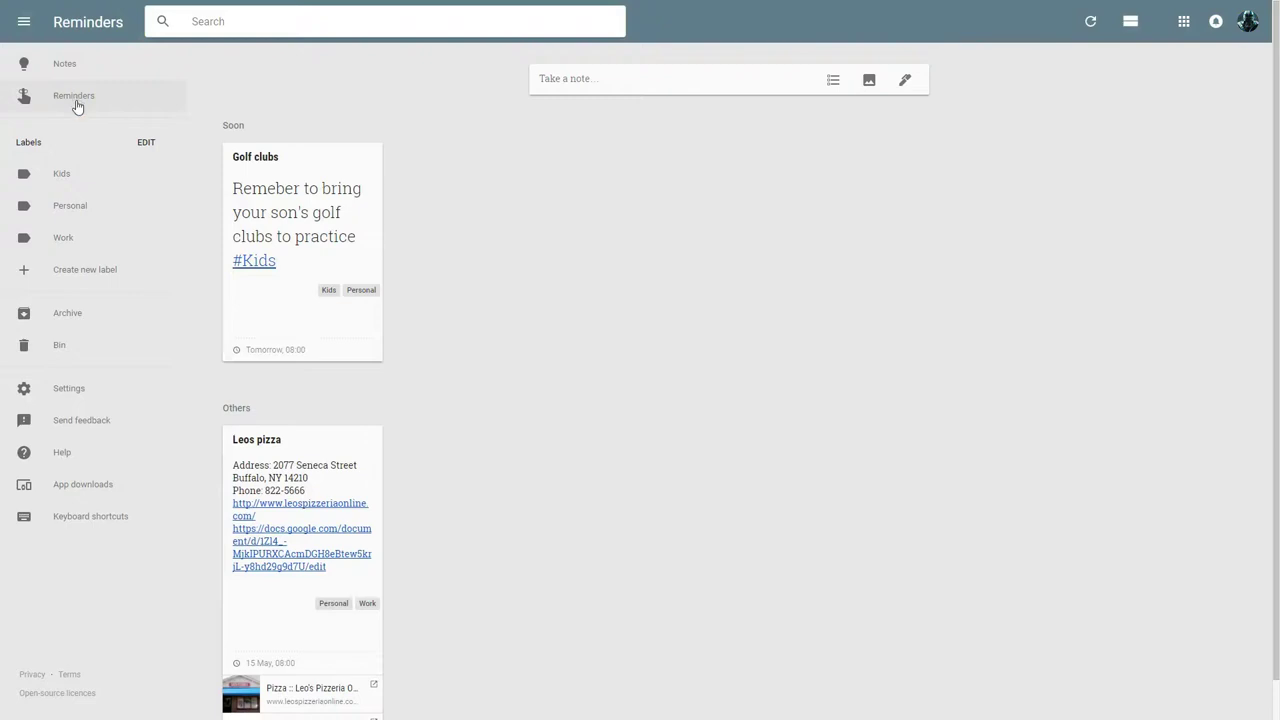
Browse the Kids, Personal and Work labels, ending on the Personal label
left_click(61, 176)
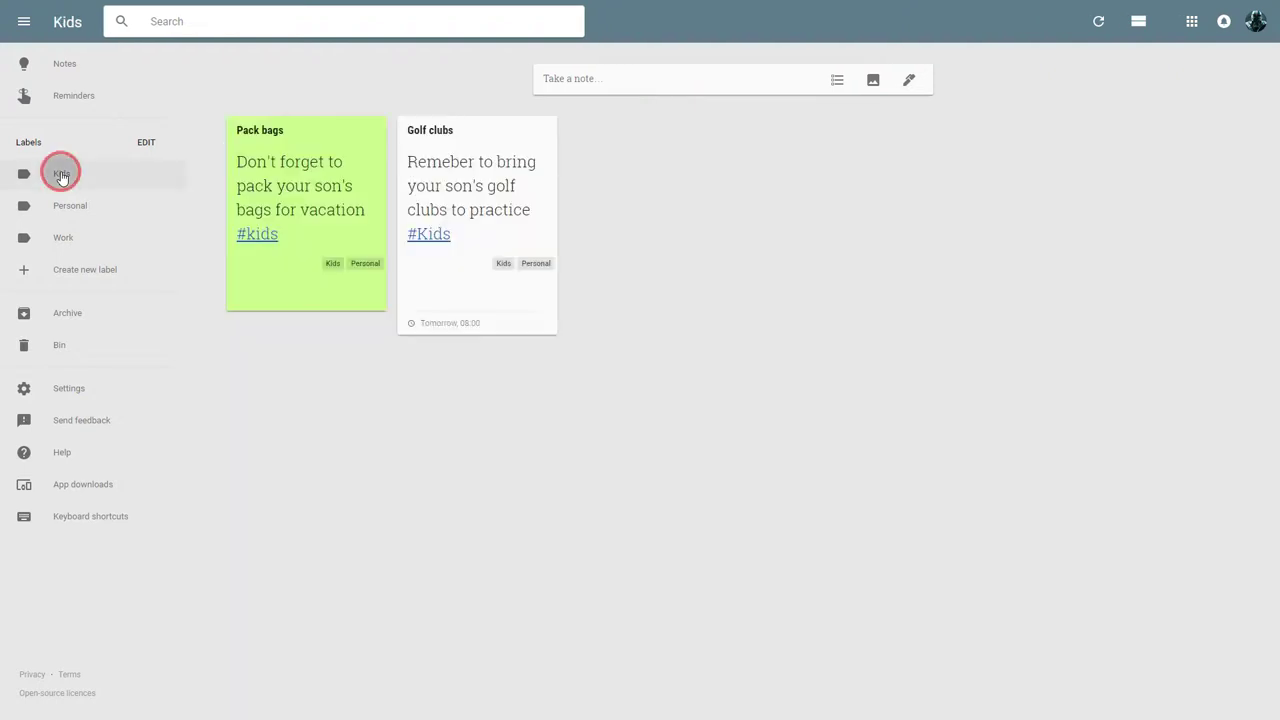
left_click(67, 207)
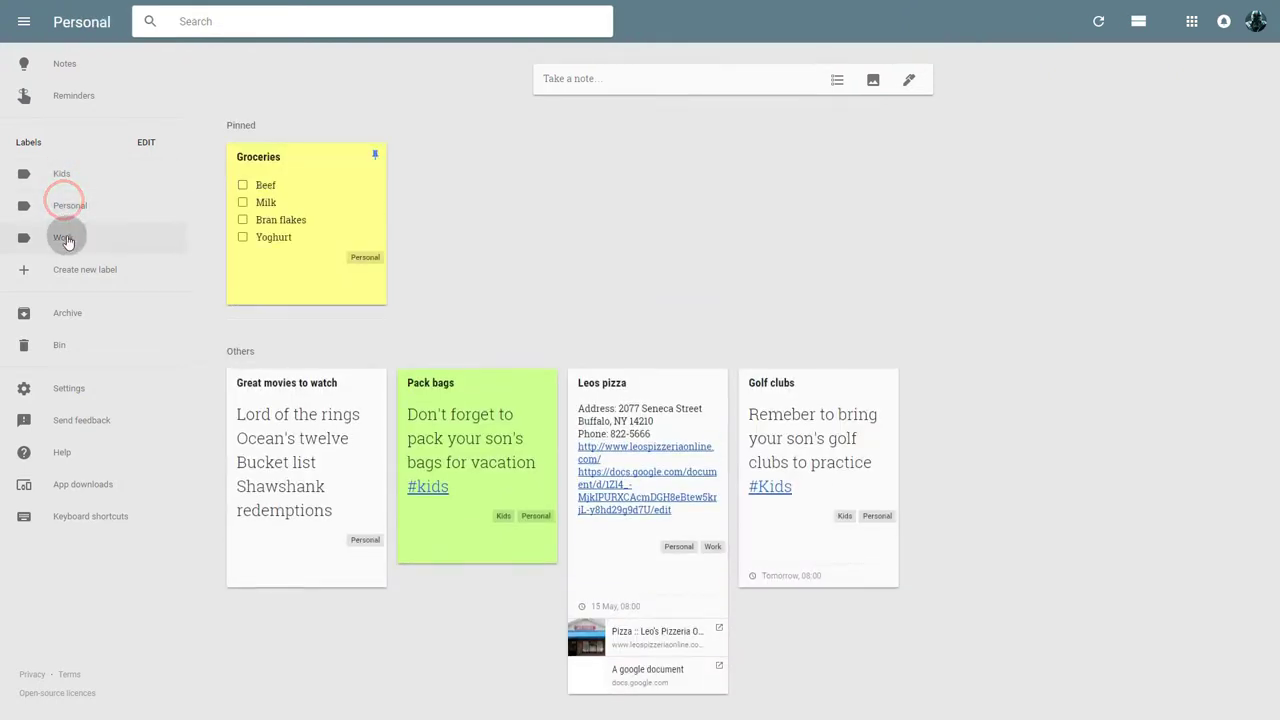
left_click(66, 240)
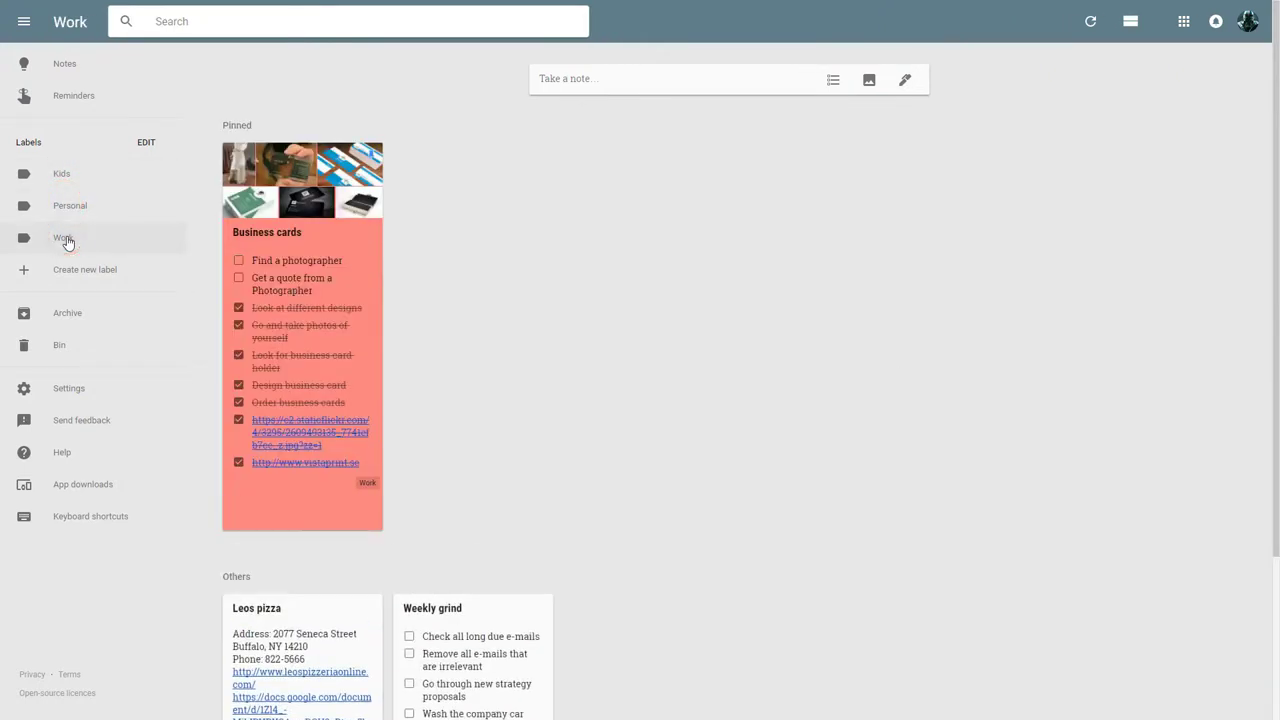
left_click(62, 178)
left_click(63, 205)
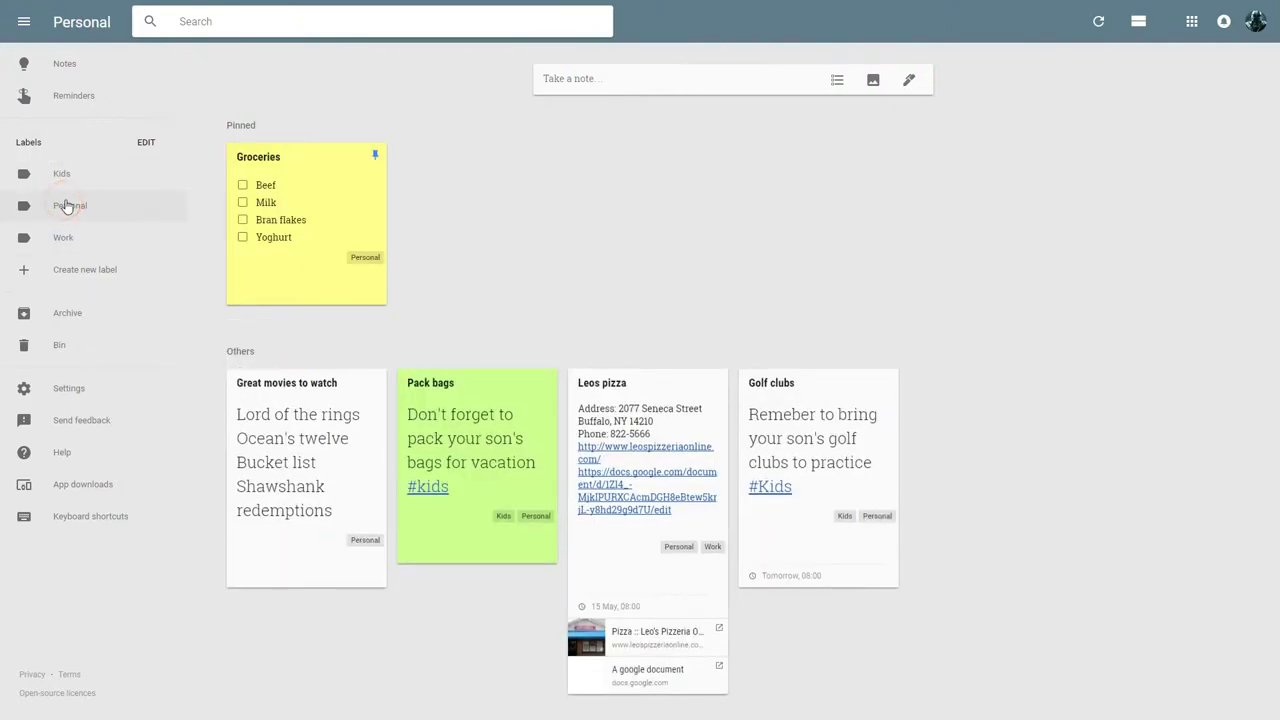
Create a note titled 'Play the piano' reading 'To play the piano you really need a piano'
left_click(580, 79)
left_click(580, 79)
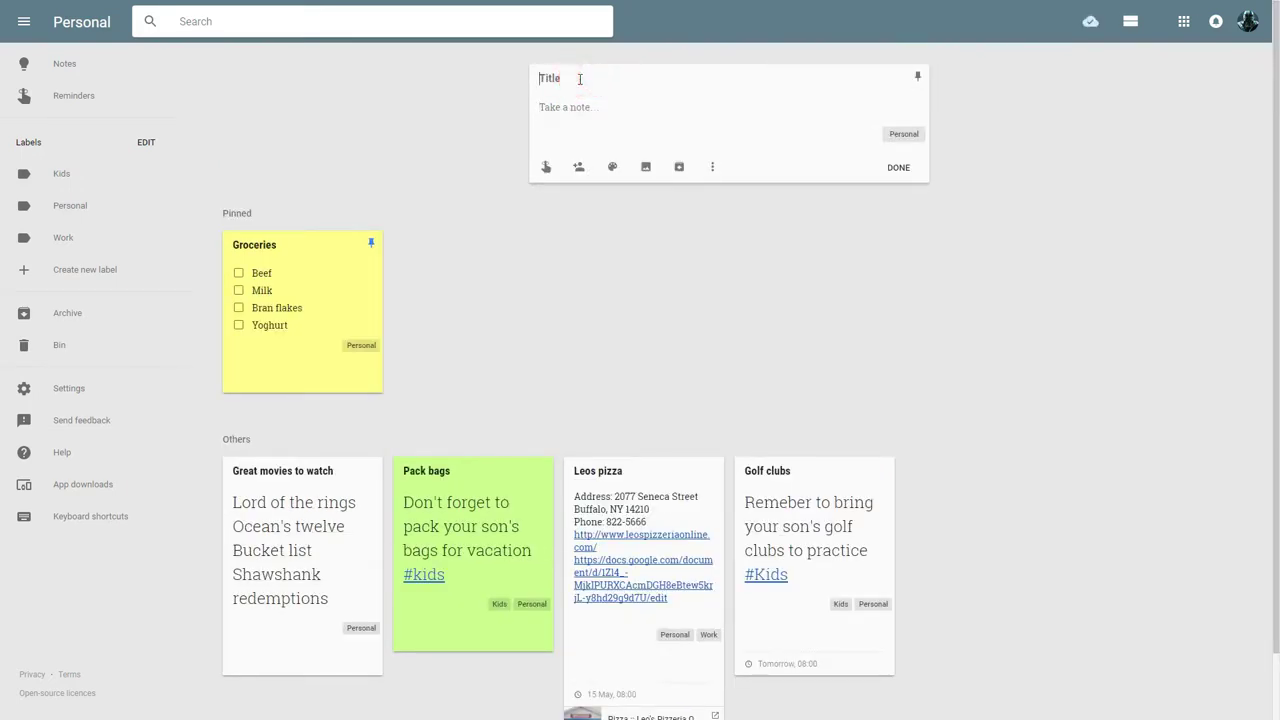
type("Play the piano")
key("shift")
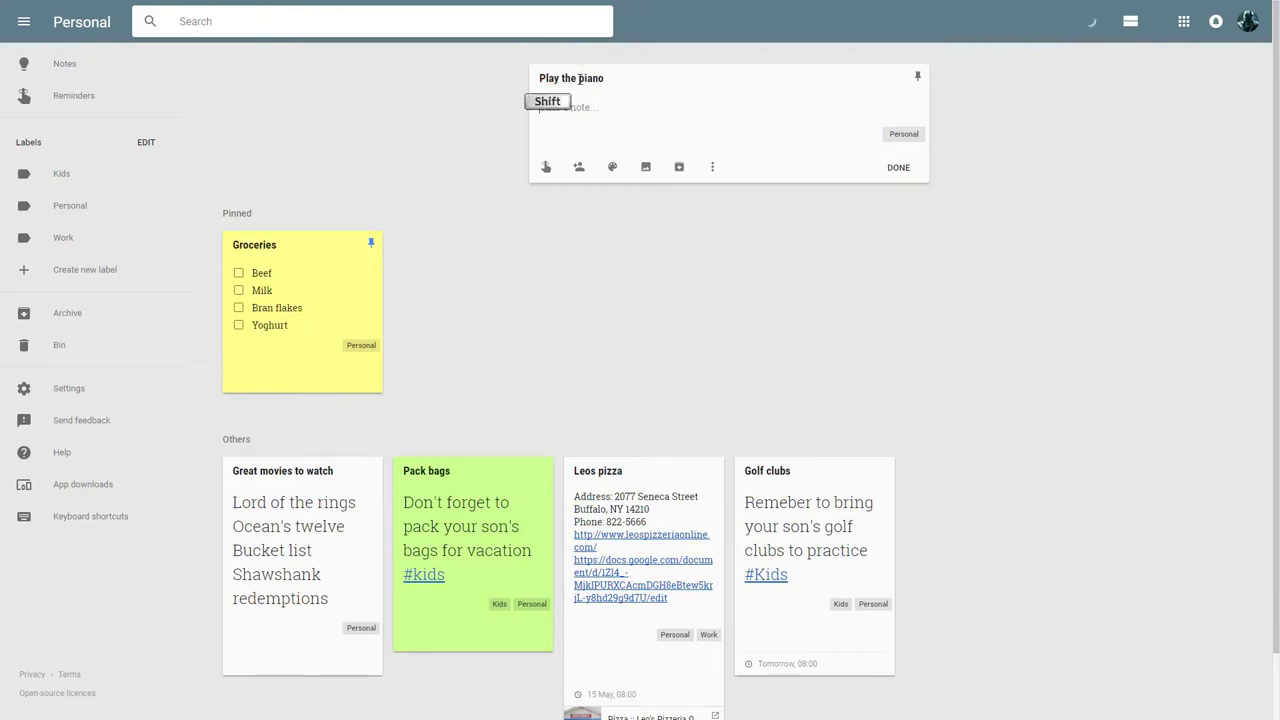
type("To play the piano you really need a piano")
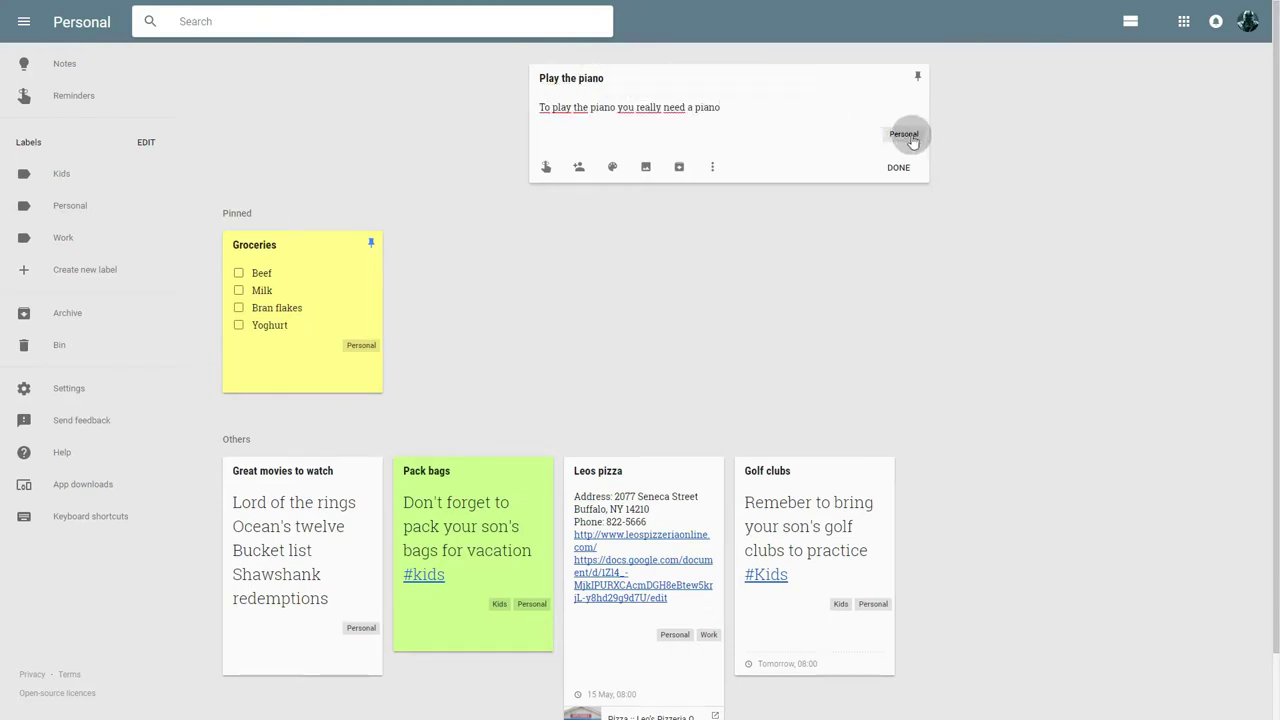
left_click(900, 168)
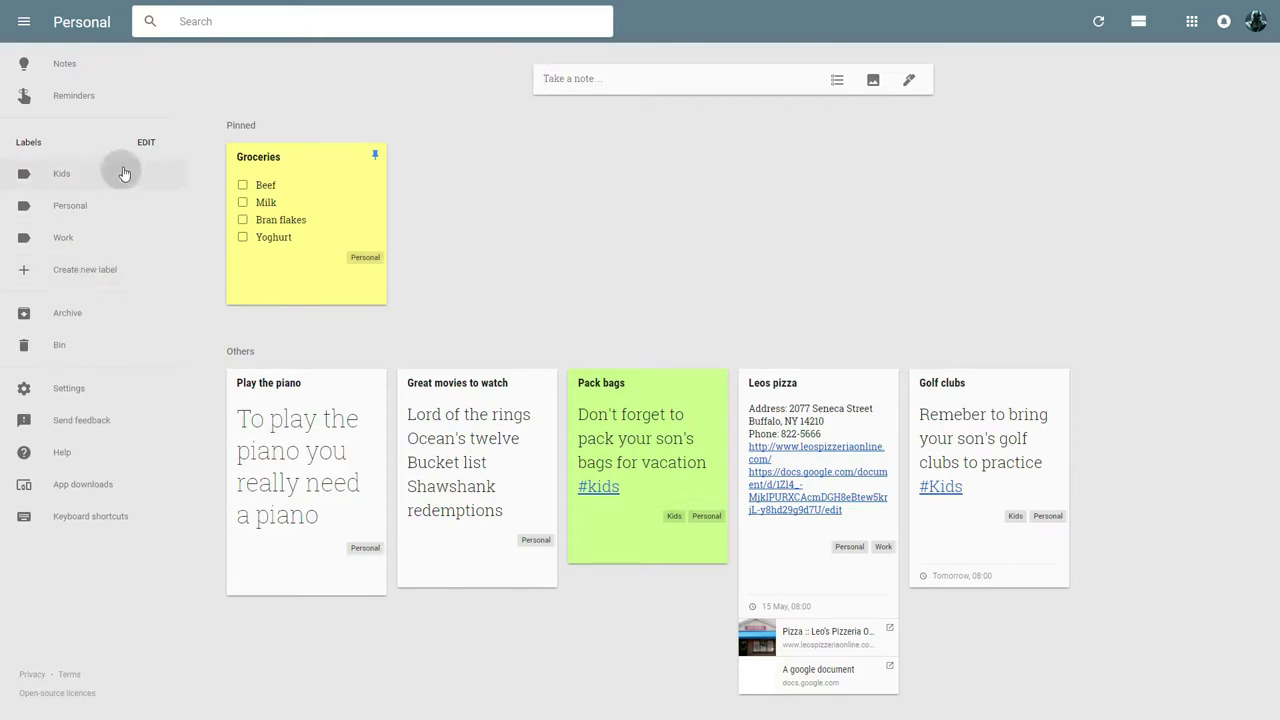
Check the Edit labels dialog and Keyboard shortcuts list, then return to all Notes
left_click(149, 143)
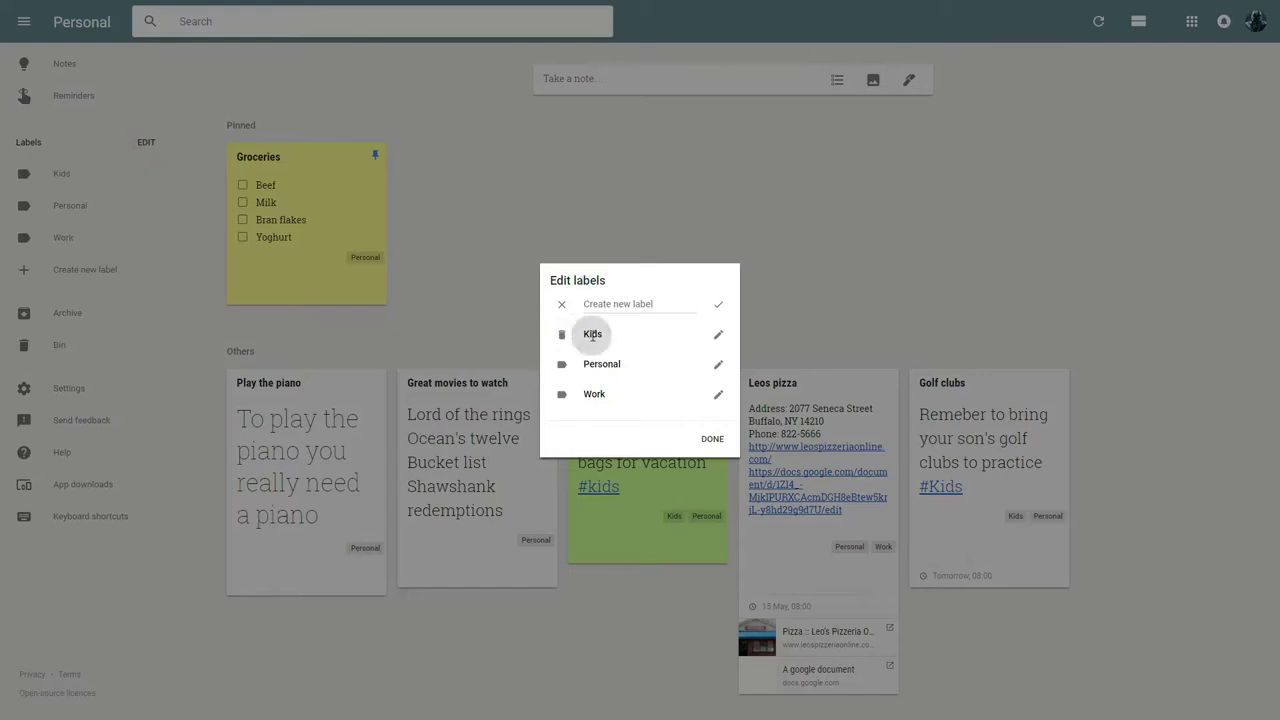
left_click(714, 441)
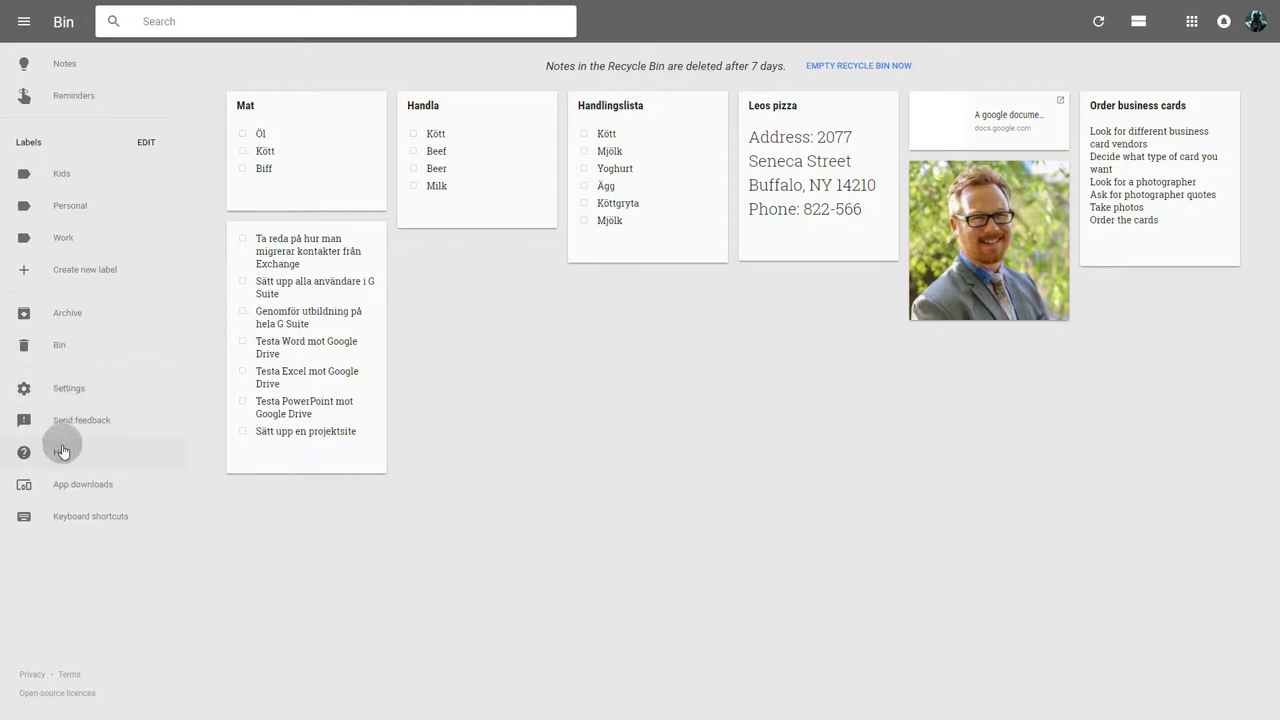
left_click(64, 484)
left_click(70, 514)
left_click(71, 520)
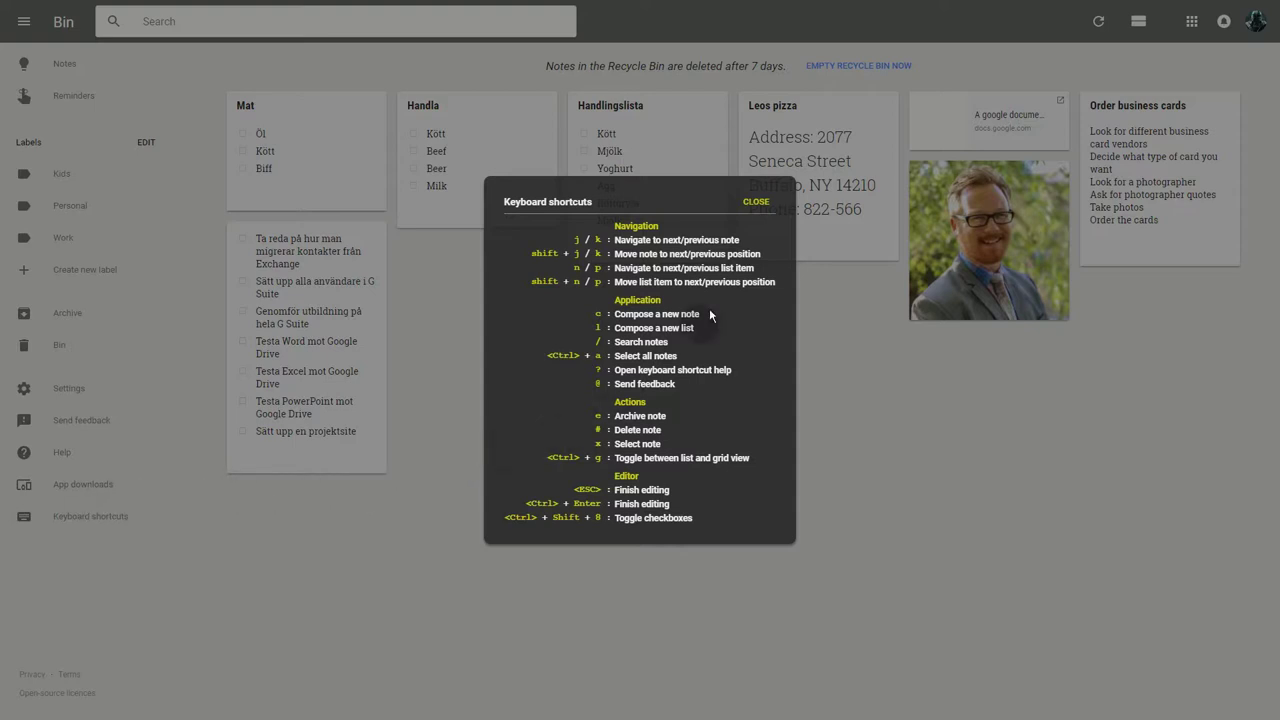
left_click(757, 203)
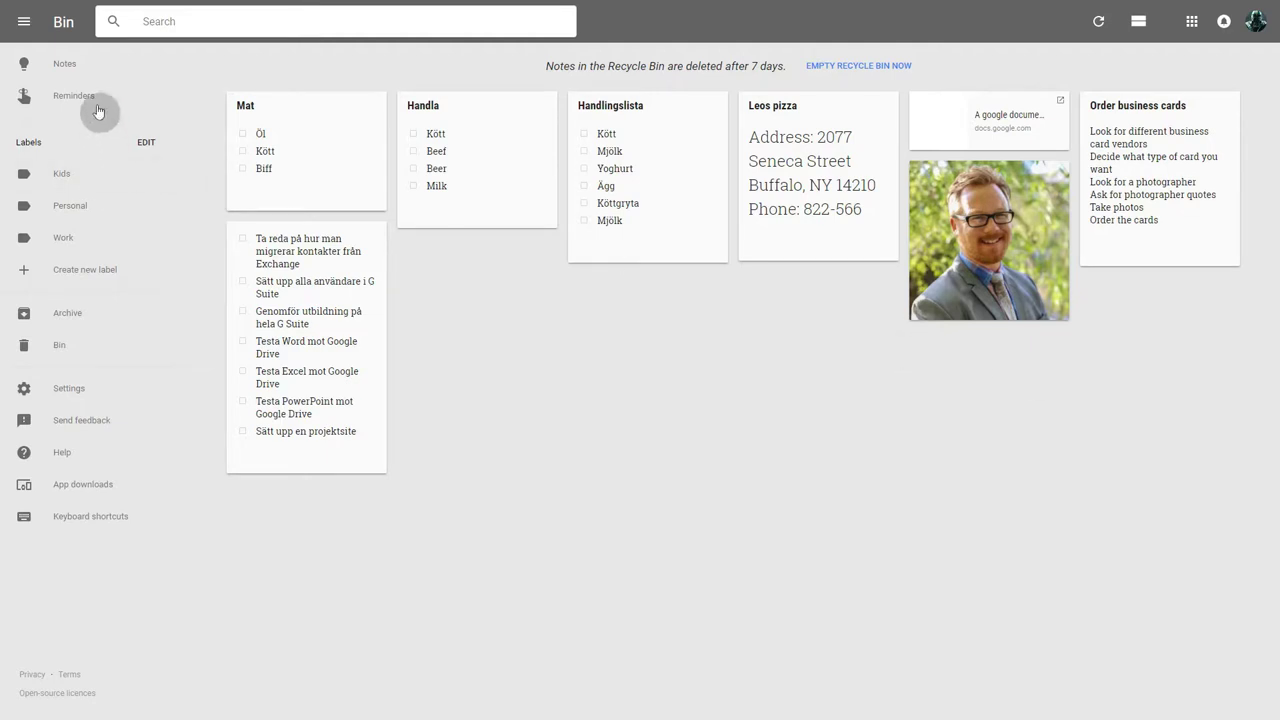
left_click(62, 62)
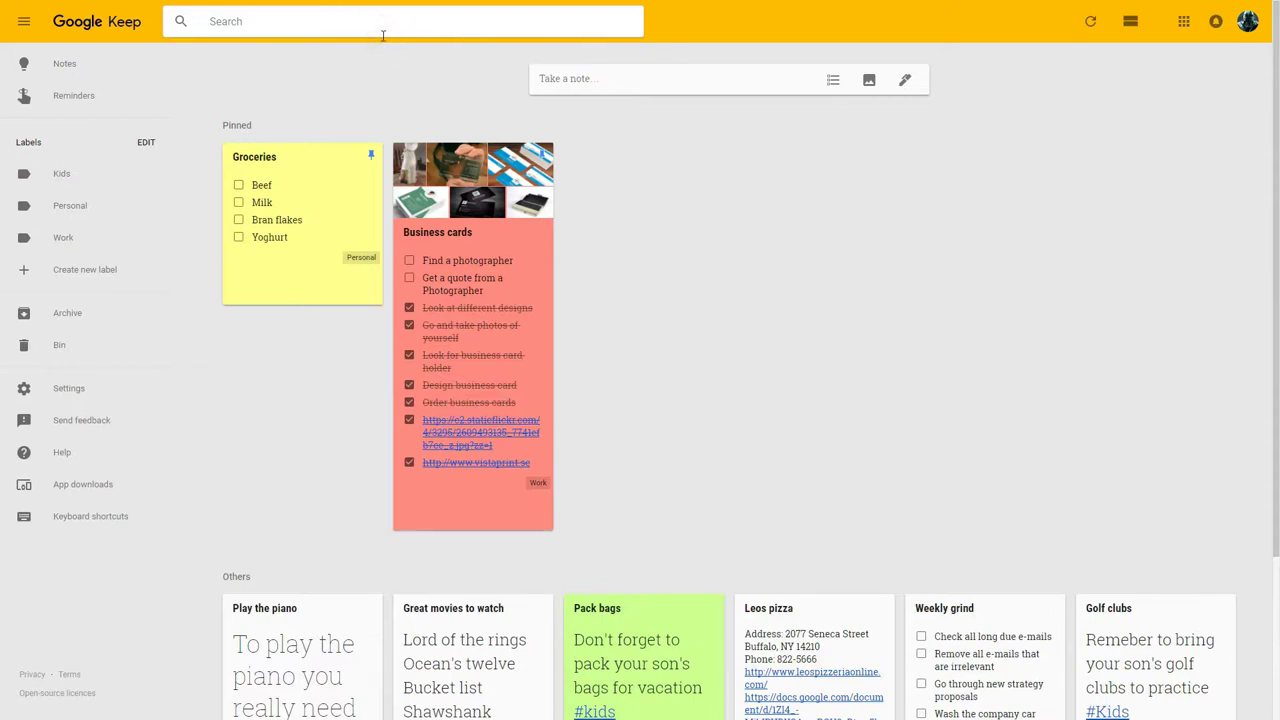
left_click(1091, 25)
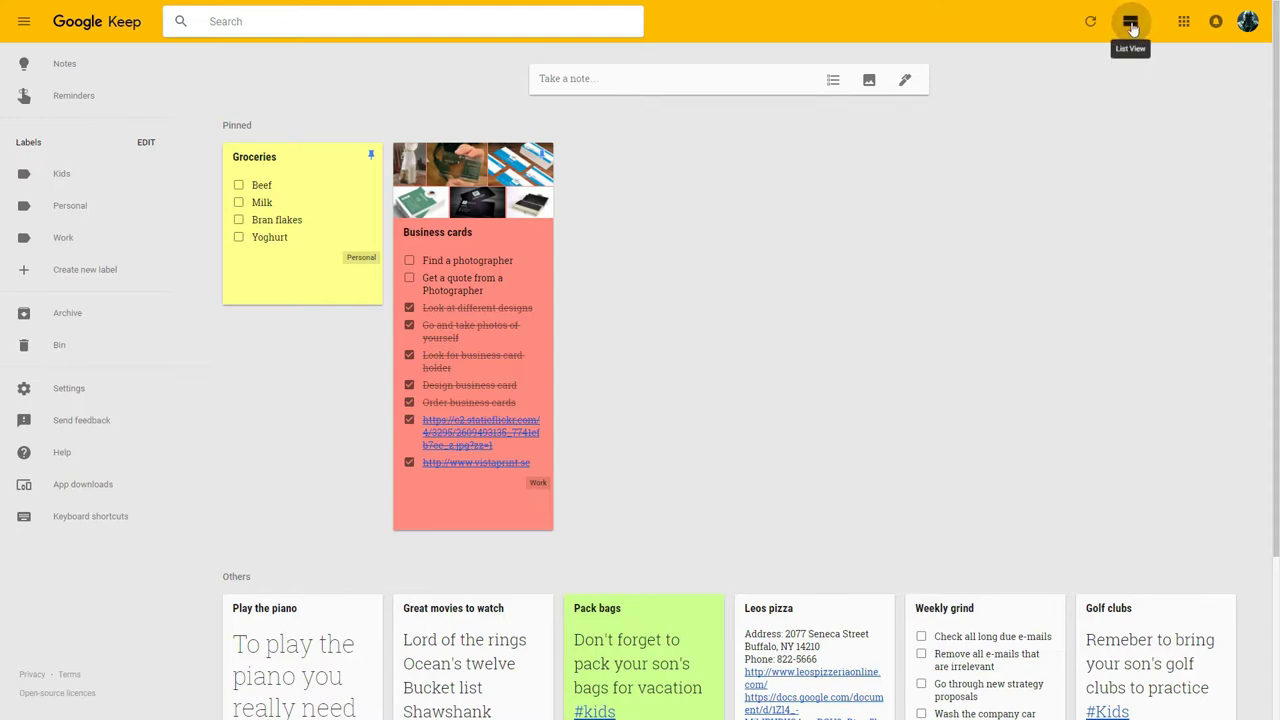
left_click(1131, 22)
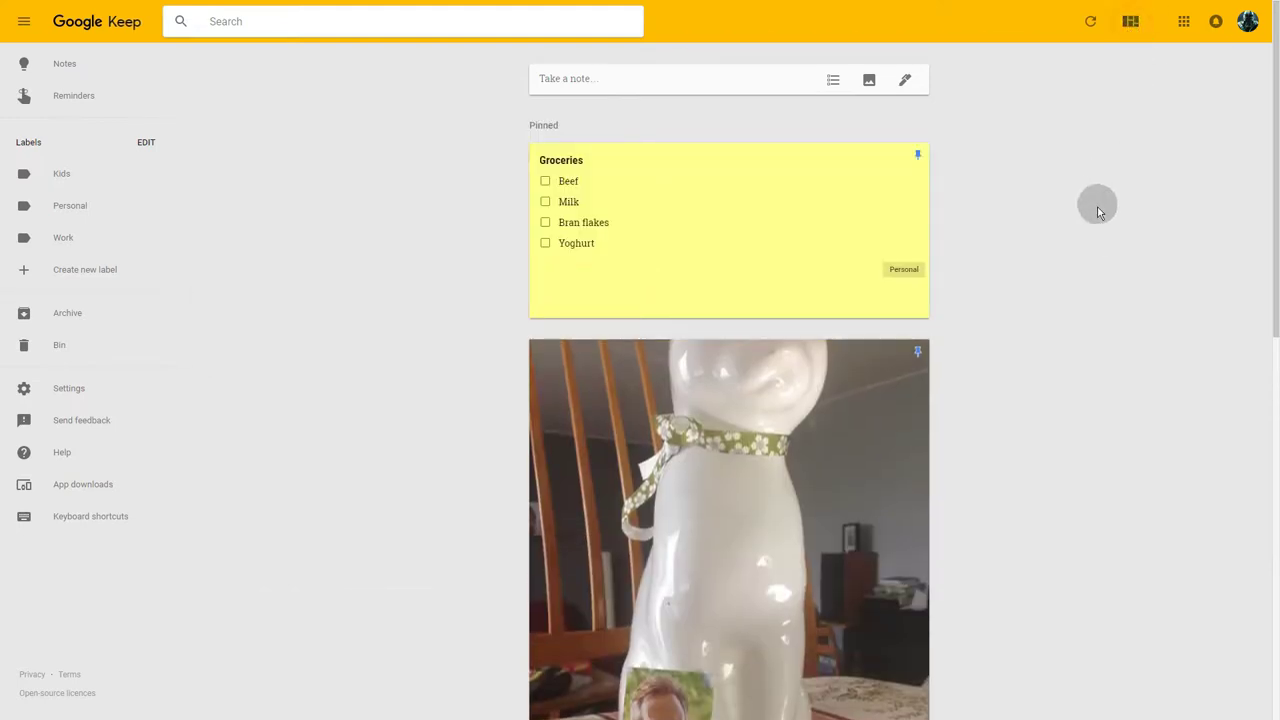
scroll(1092, 283, "down", 1)
scroll(1090, 283, "down", 4)
scroll(1090, 283, "down", 2)
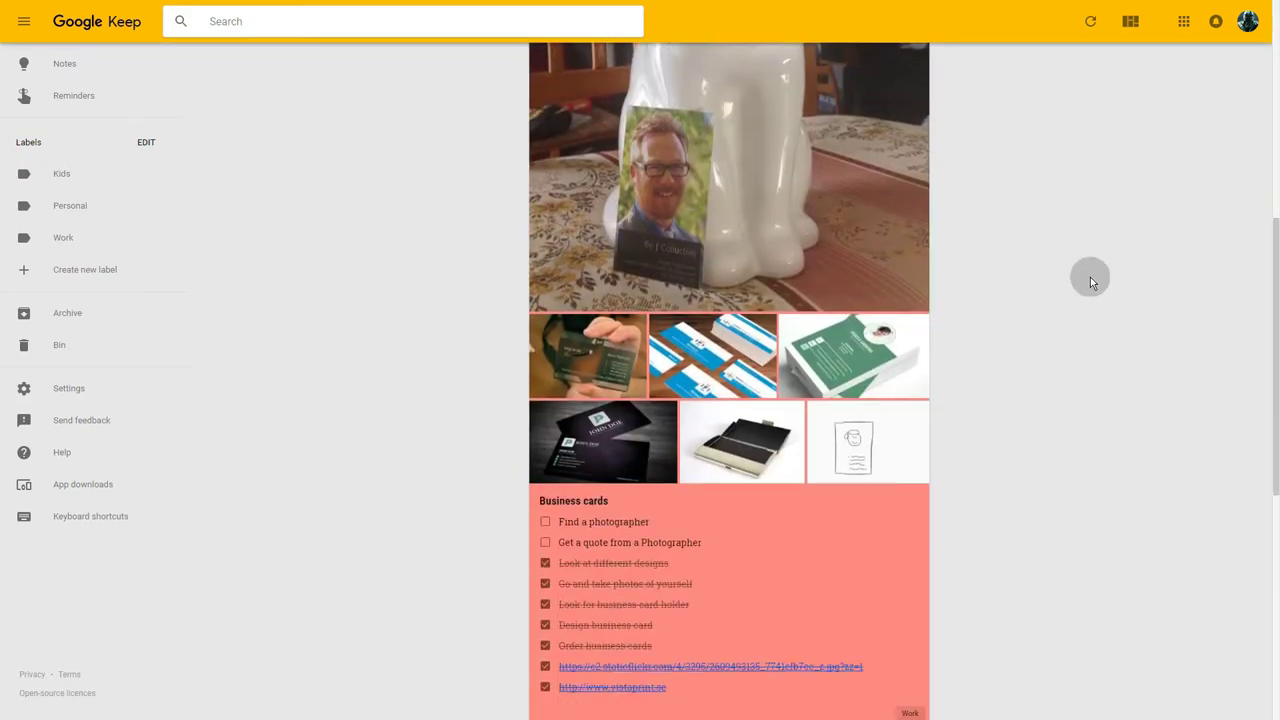
scroll(1090, 283, "down", 2)
scroll(1090, 283, "down", 2)
scroll(1090, 280, "down", 1)
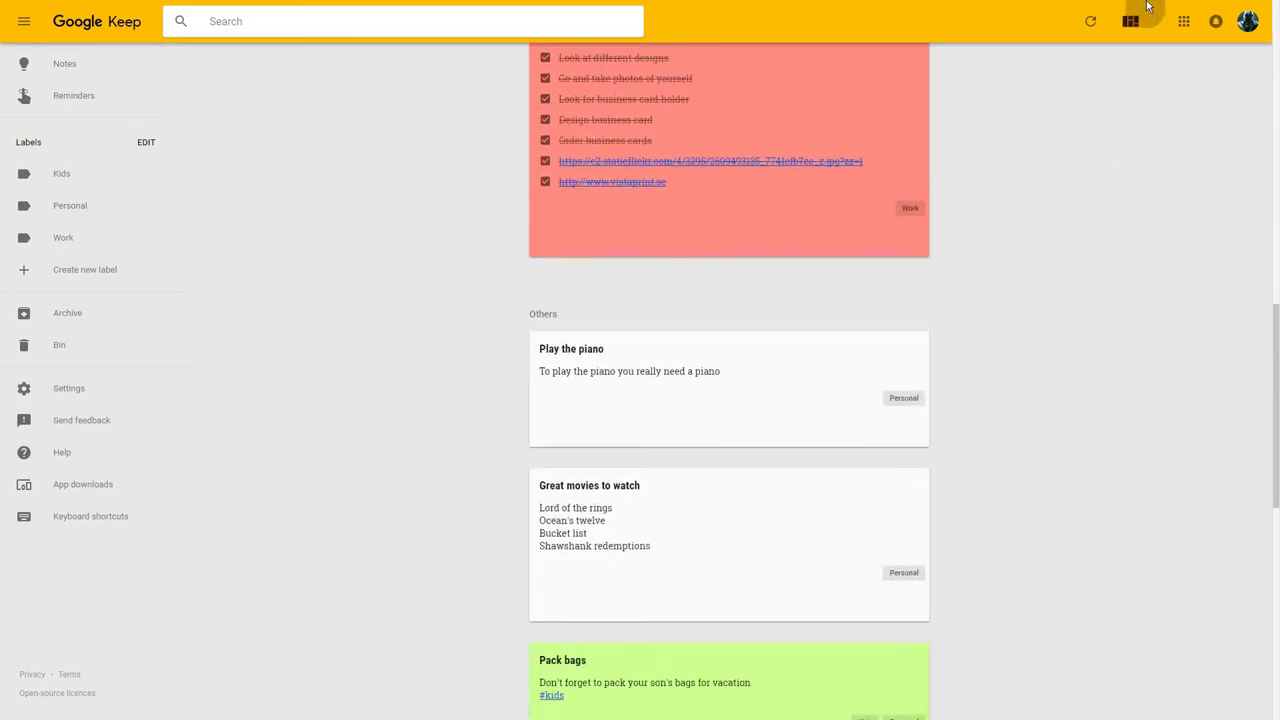
left_click(1131, 21)
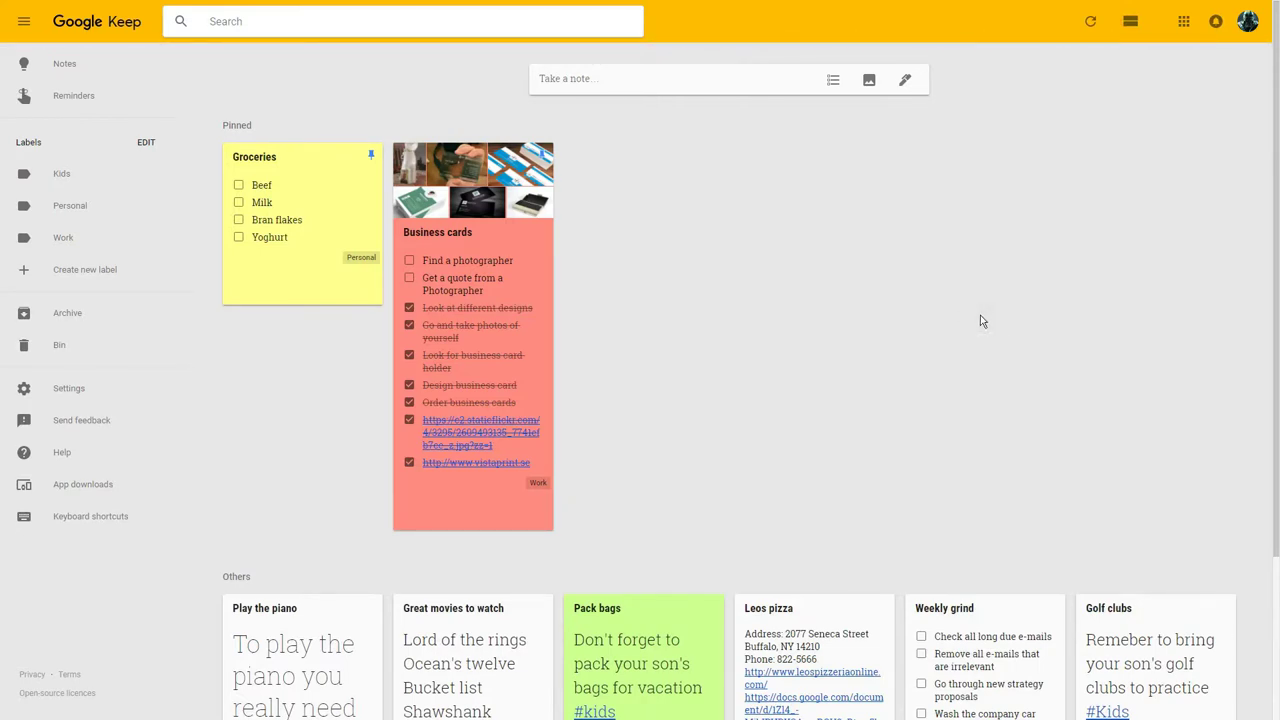
Tick off 'Find a photographer' and 'Get a quote from a Photographer' in Business cards
left_click(966, 284)
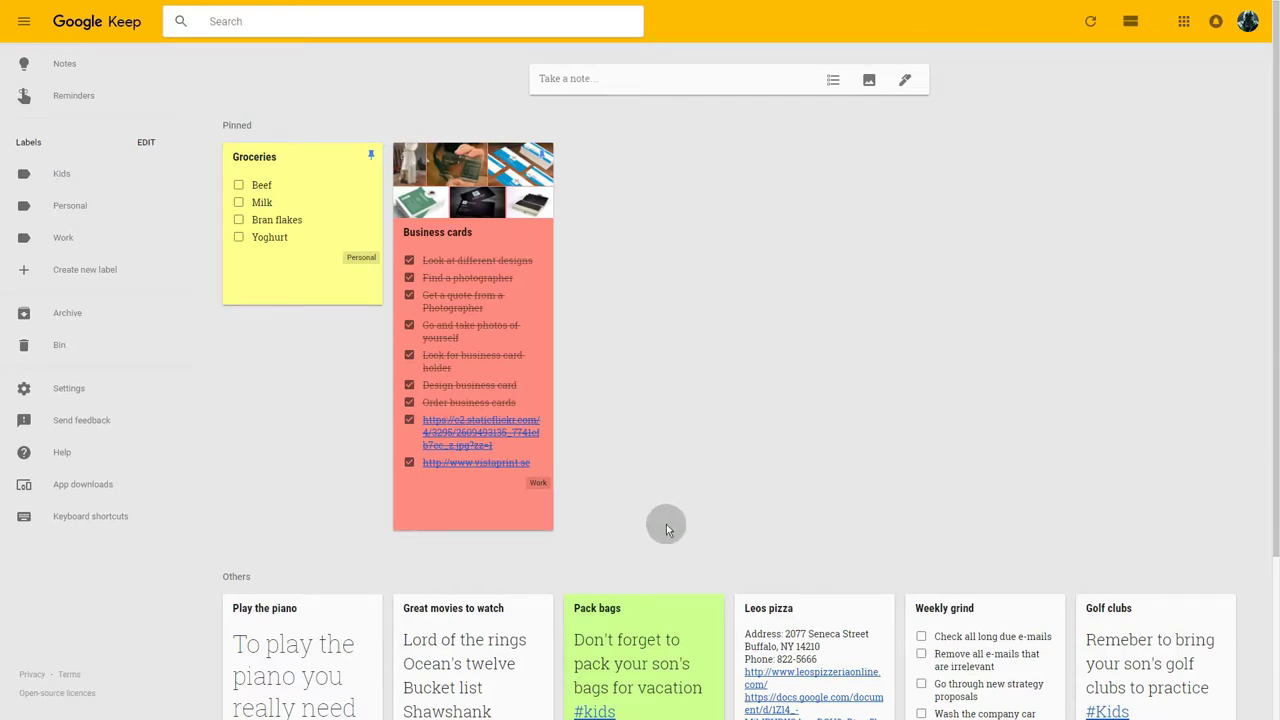
mouse_move(450, 523)
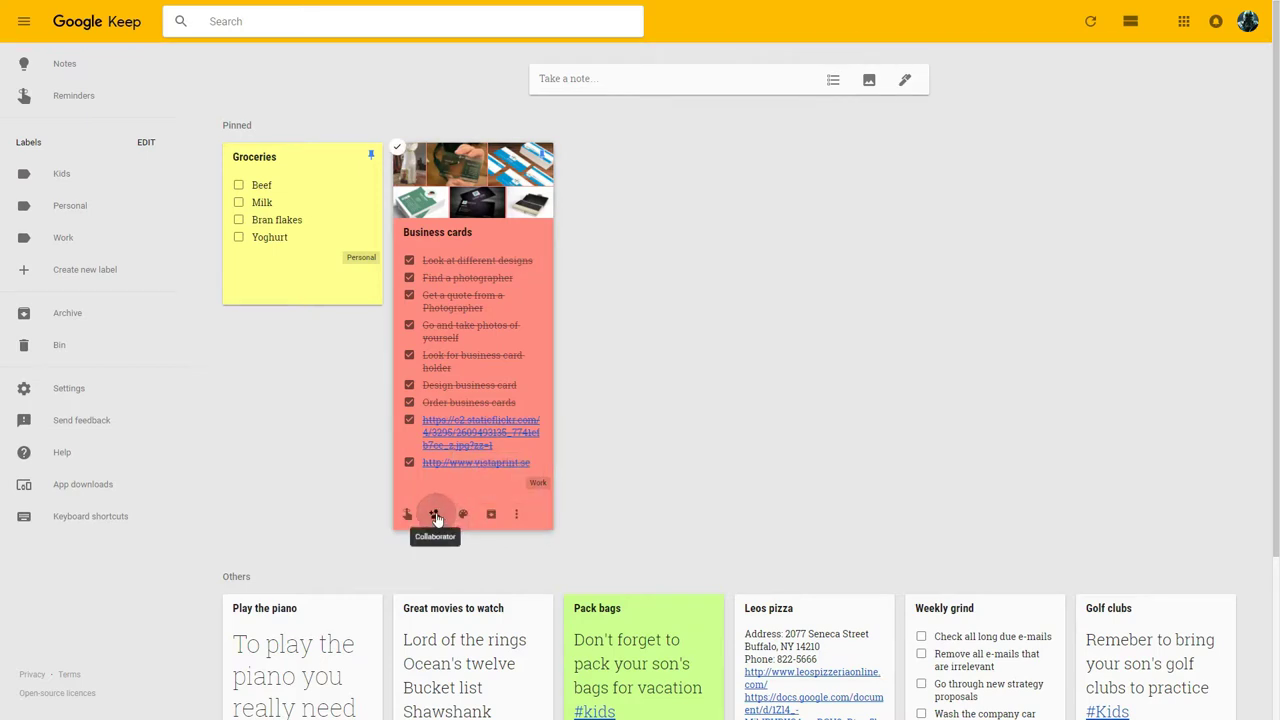
Add a suggested contact as a collaborator on the Business cards note and save it
left_click(436, 517)
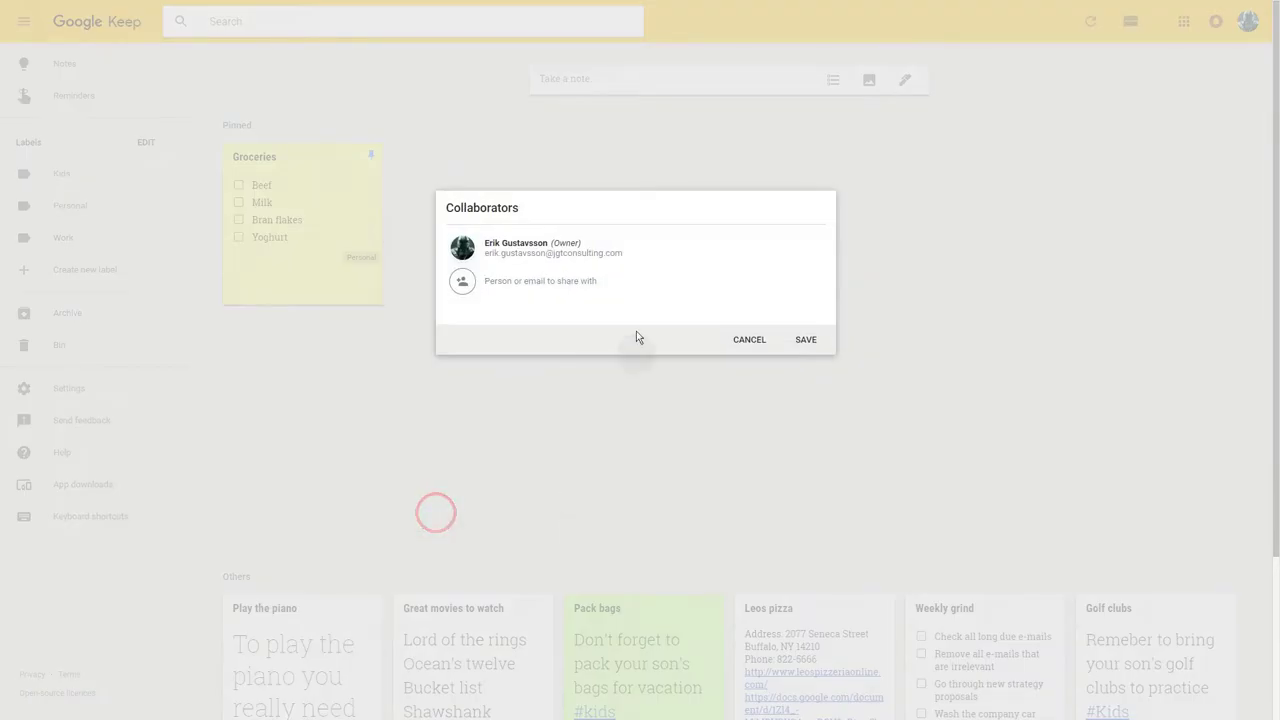
left_click(590, 280)
type("jorge")
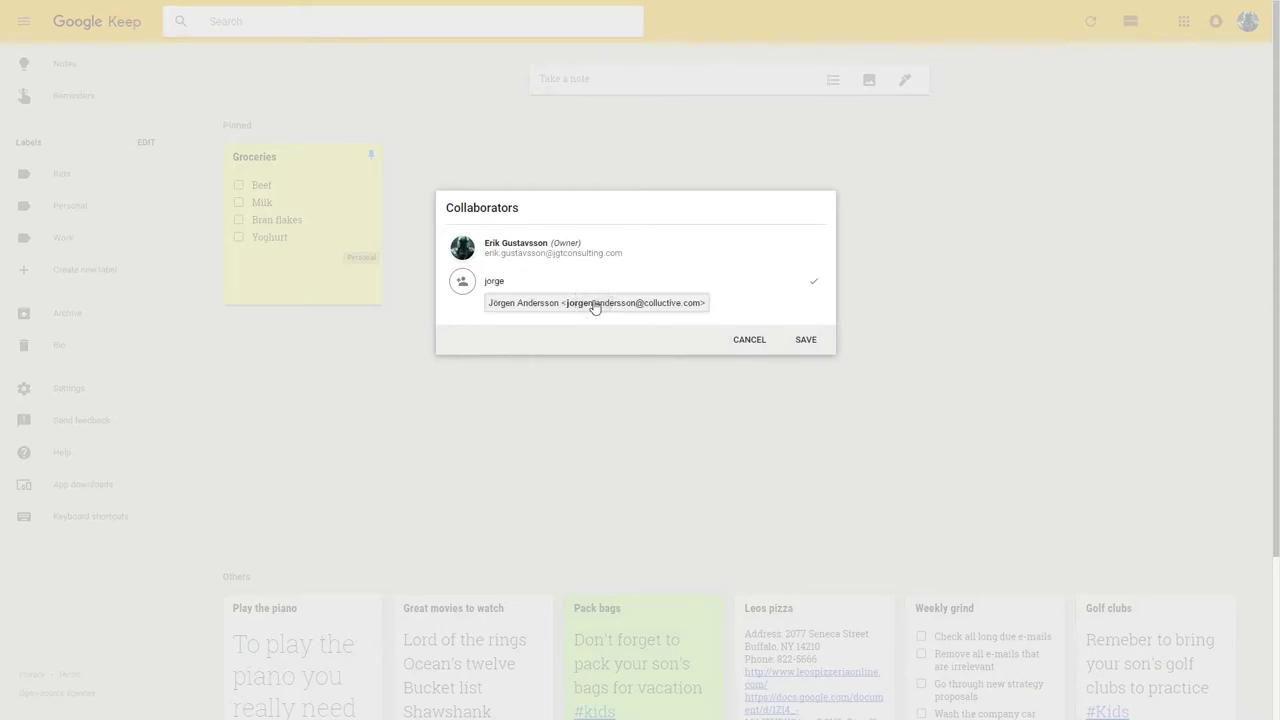
left_click(594, 305)
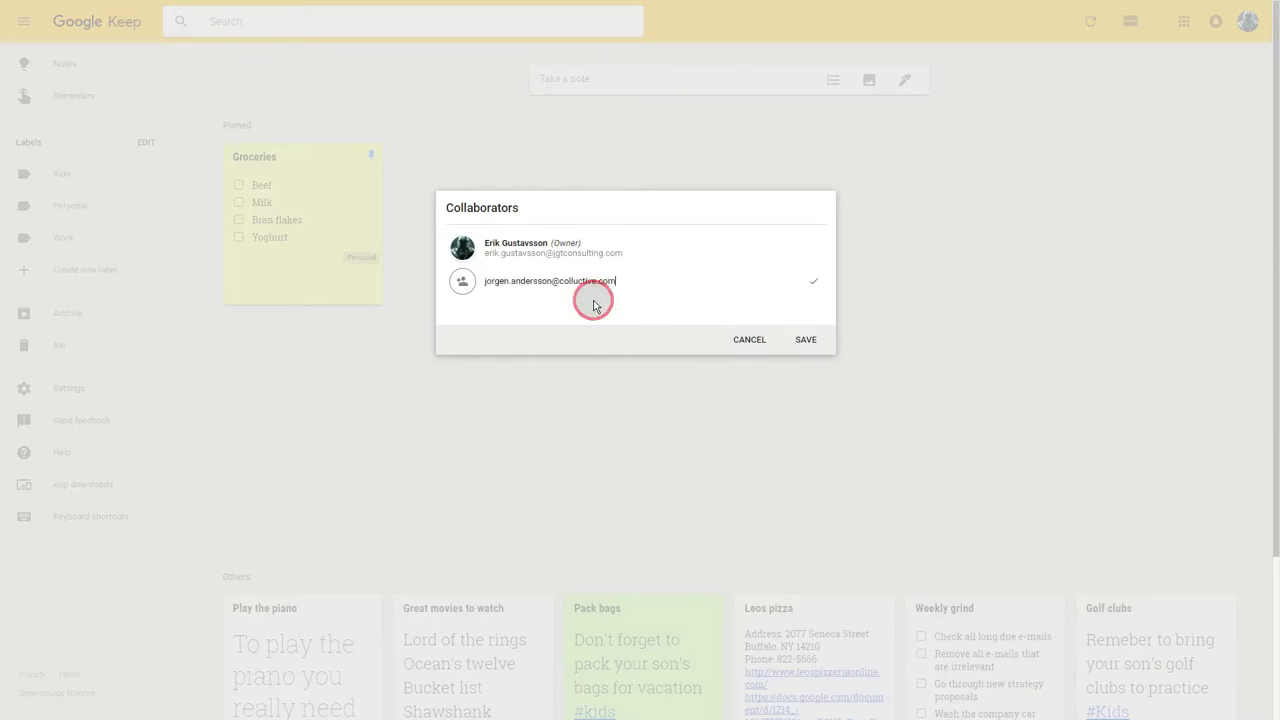
left_click(798, 339)
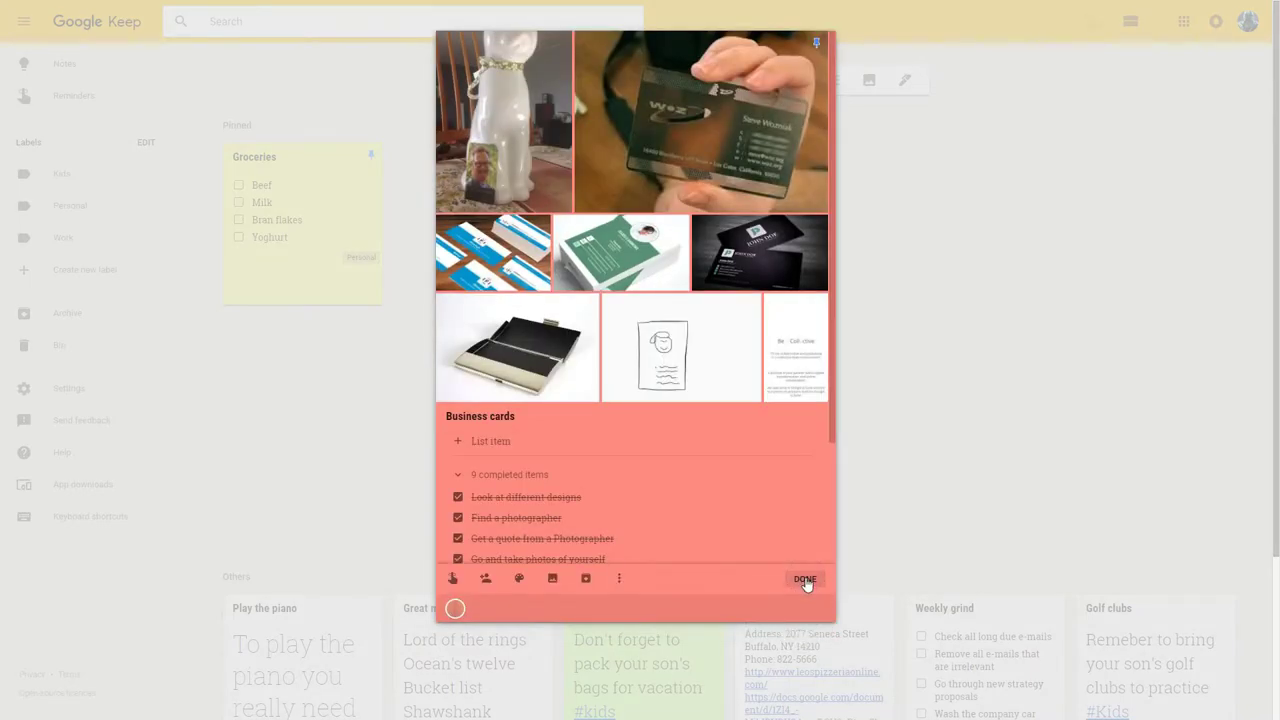
left_click(806, 580)
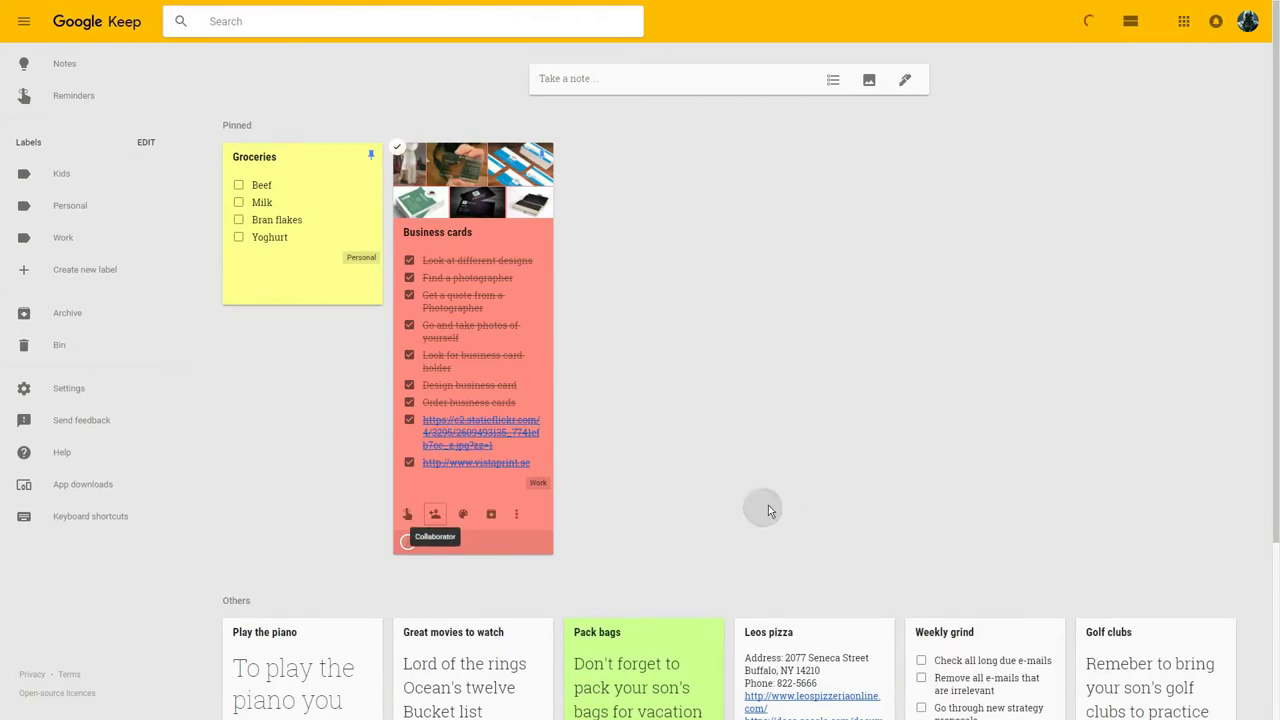
left_click(634, 506)
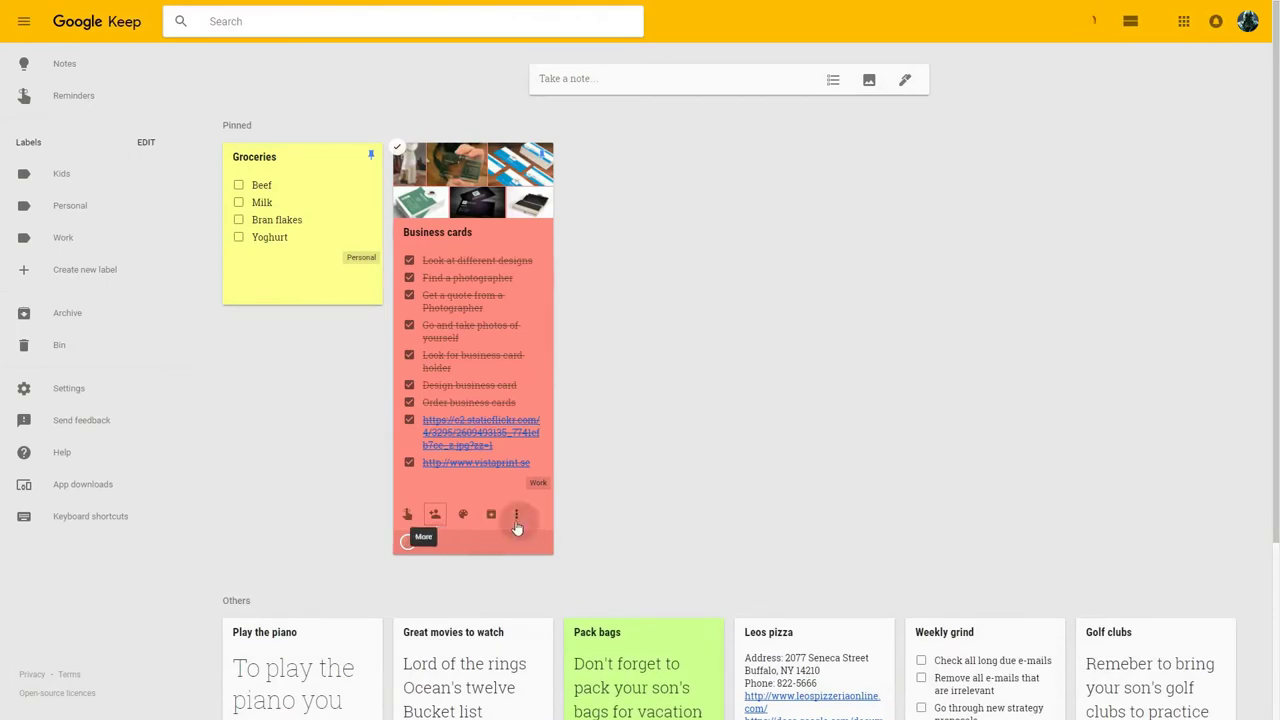
Add the support group's e-mail address as another Business cards collaborator, then close the note
left_click(435, 514)
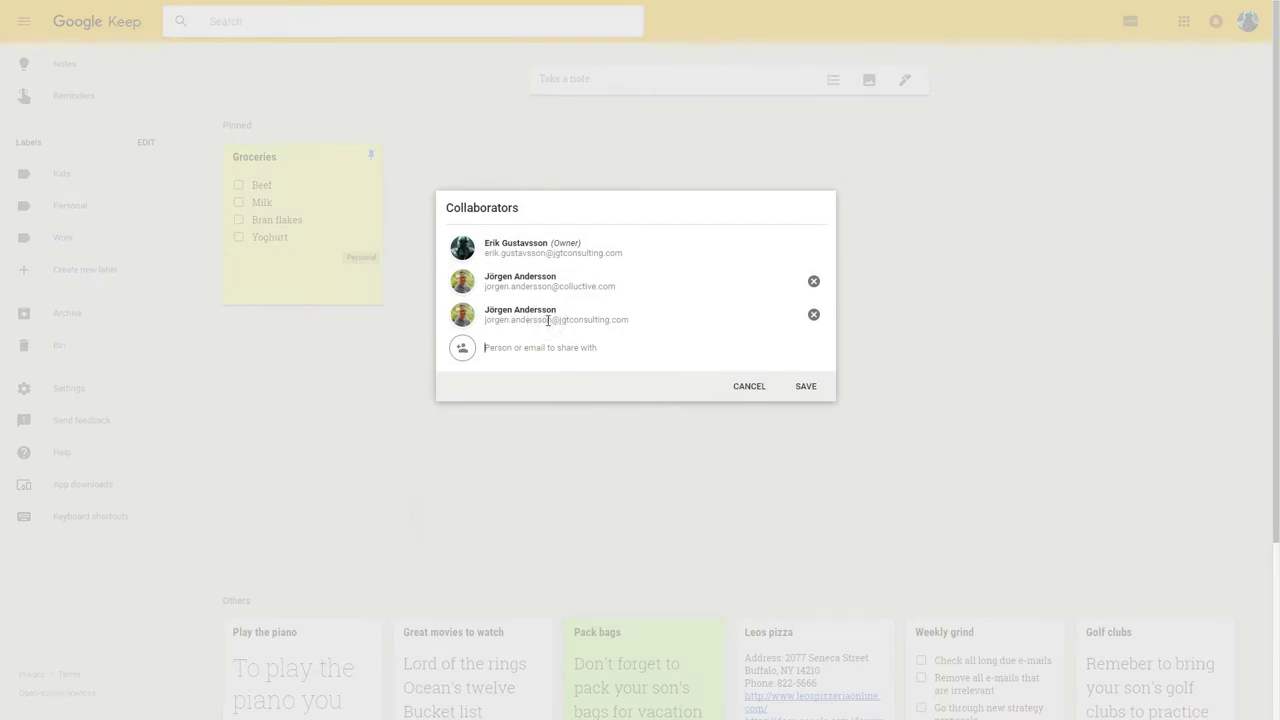
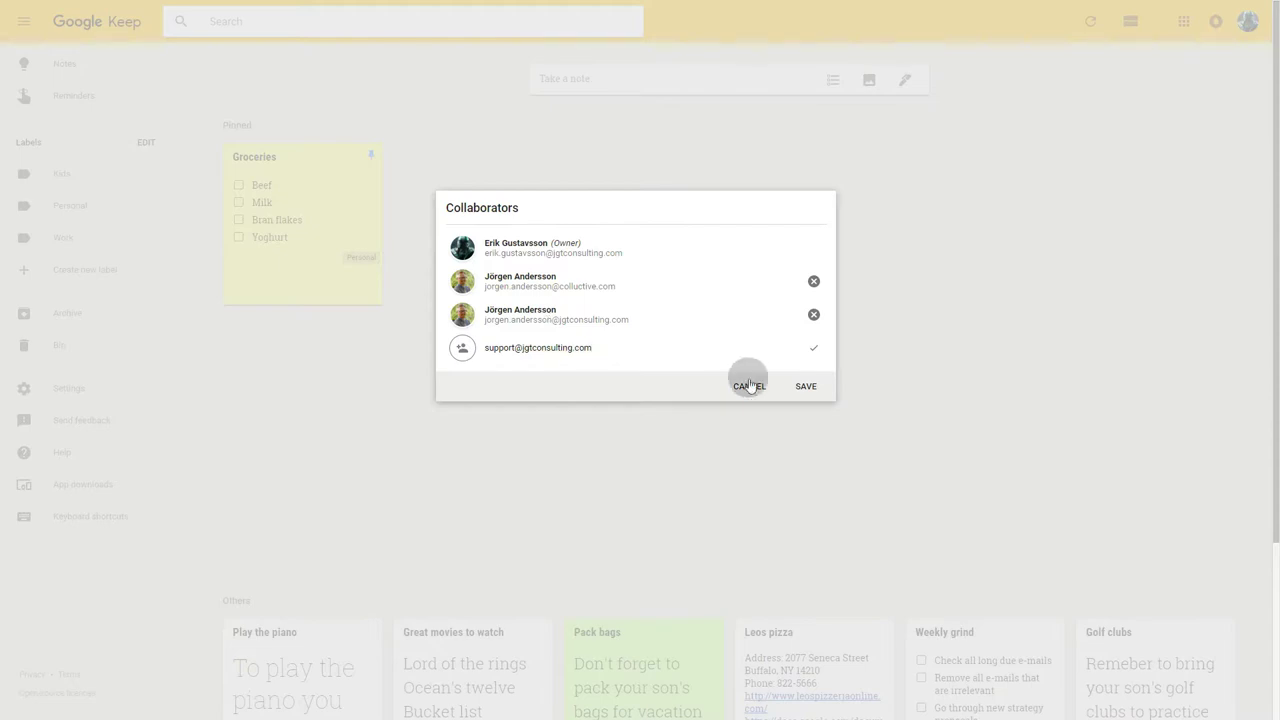
left_click(805, 388)
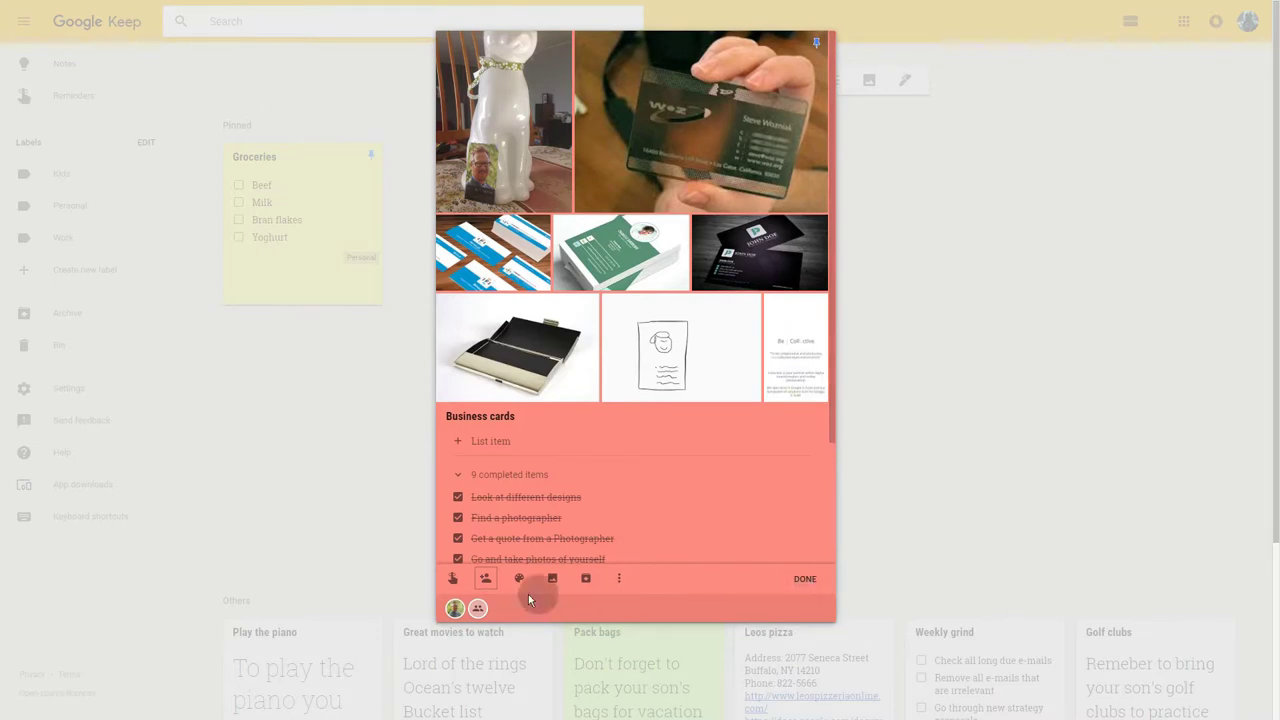
mouse_move(478, 609)
left_click(797, 580)
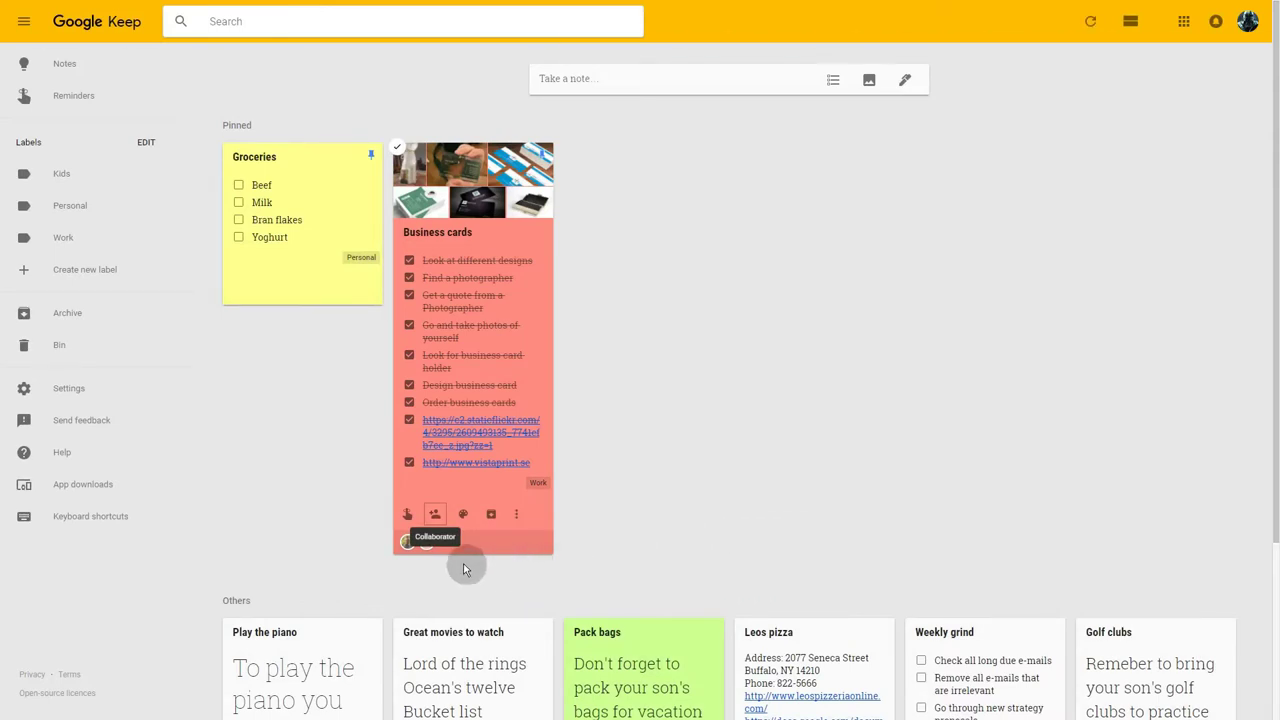
Add a third collaborator's Gmail address to the Business cards note and close it
left_click(437, 516)
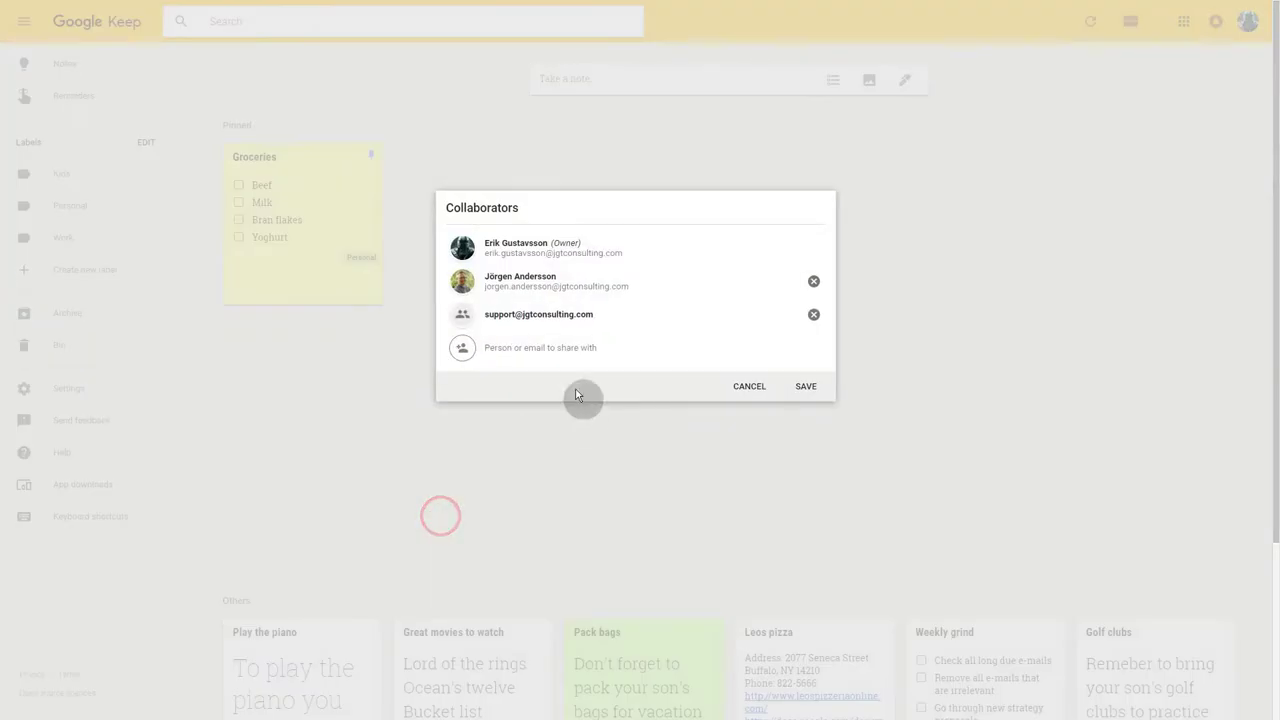
left_click(546, 351)
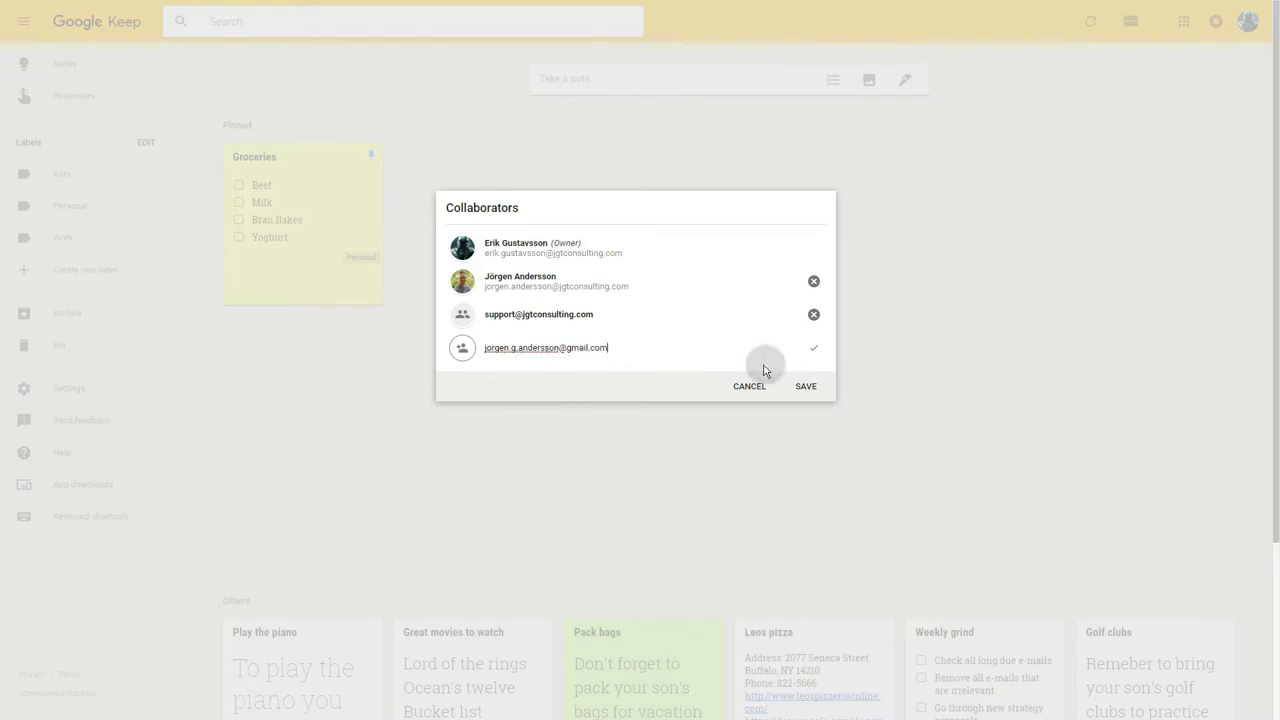
left_click(802, 388)
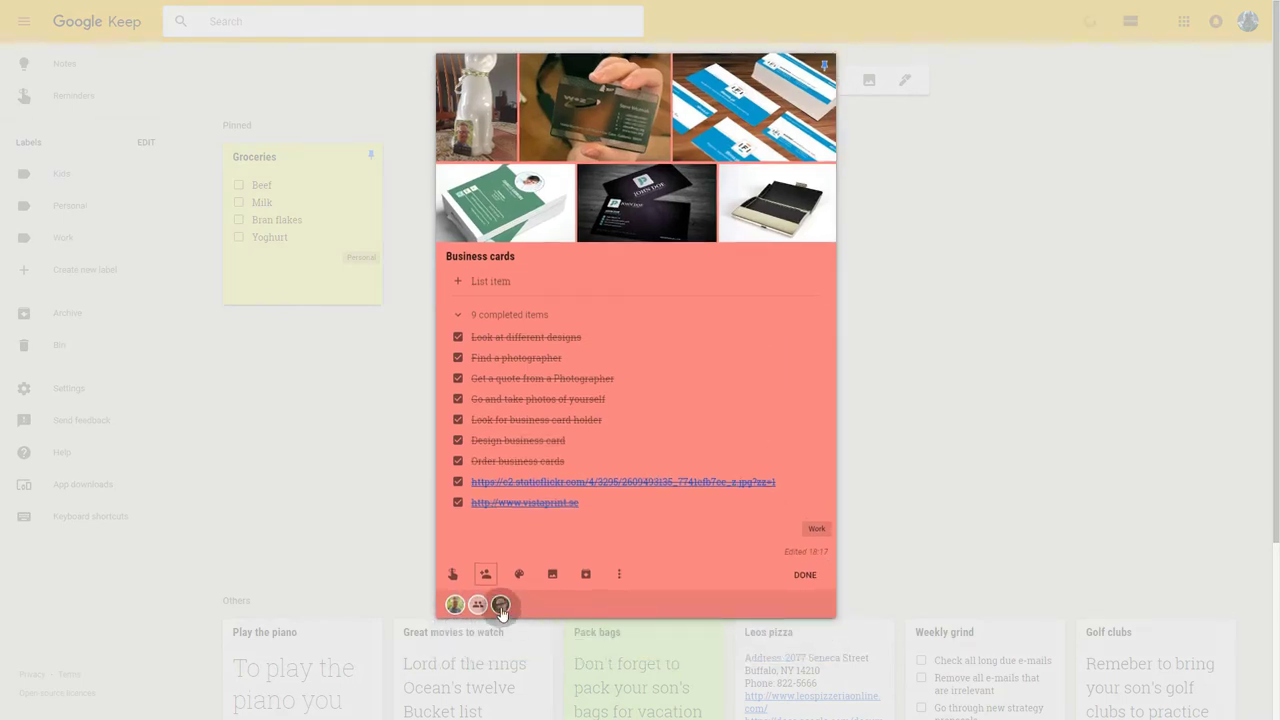
left_click(736, 606)
left_click(804, 576)
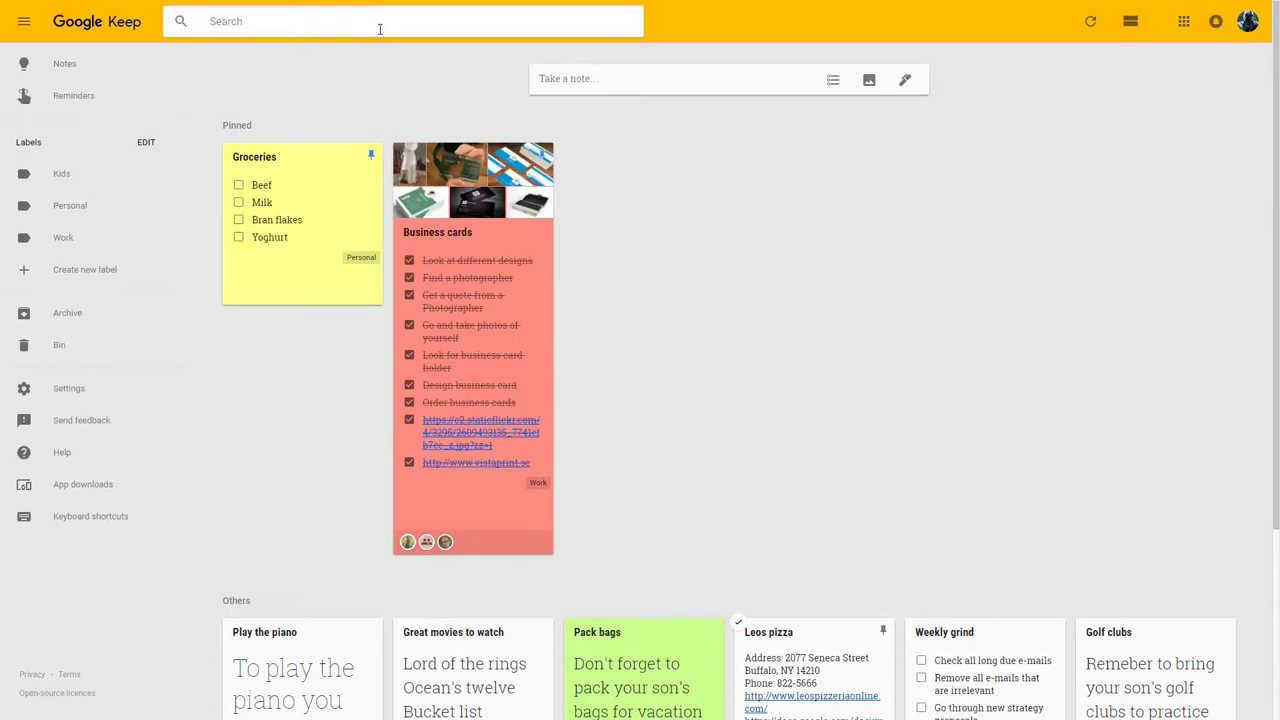
left_click(380, 29)
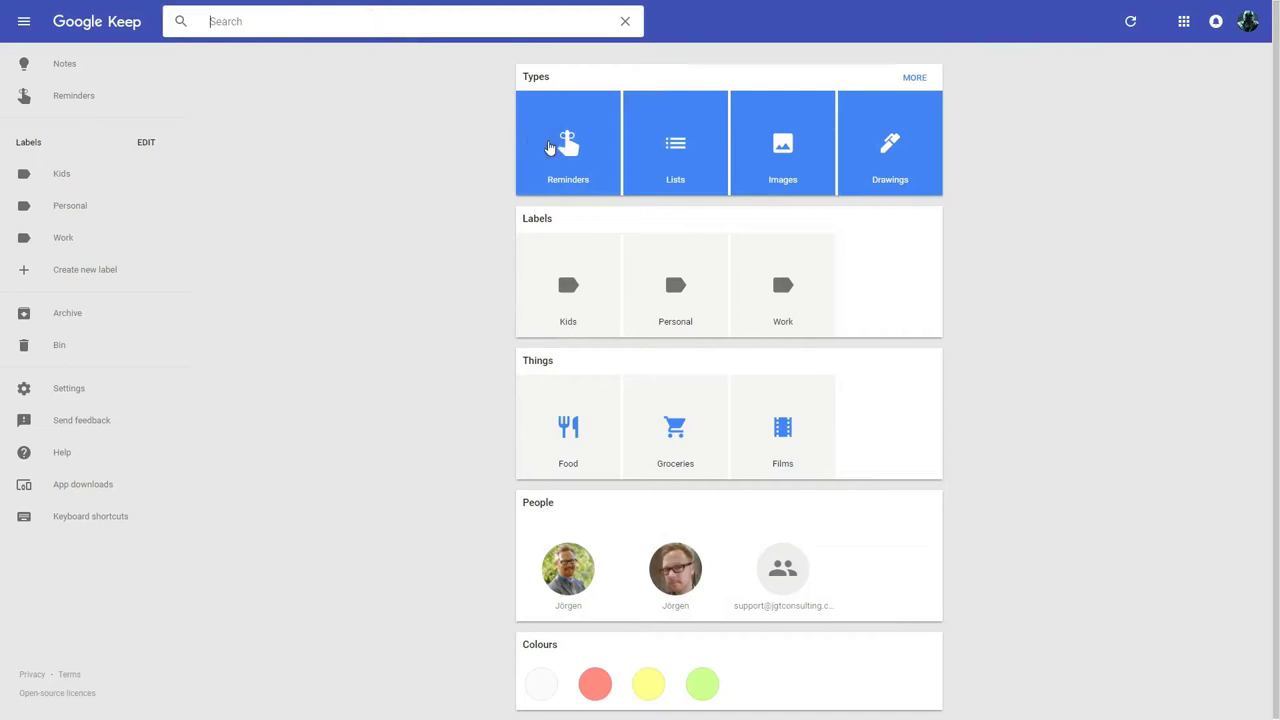
left_click(548, 148)
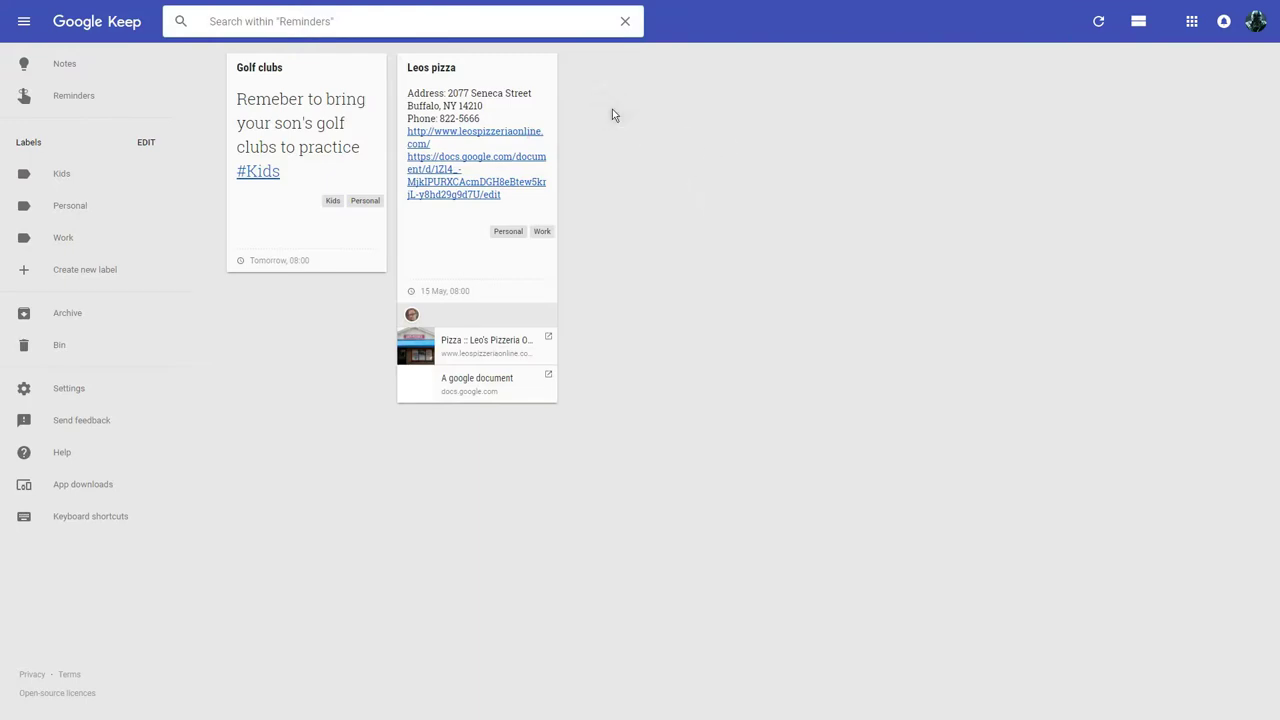
left_click(626, 24)
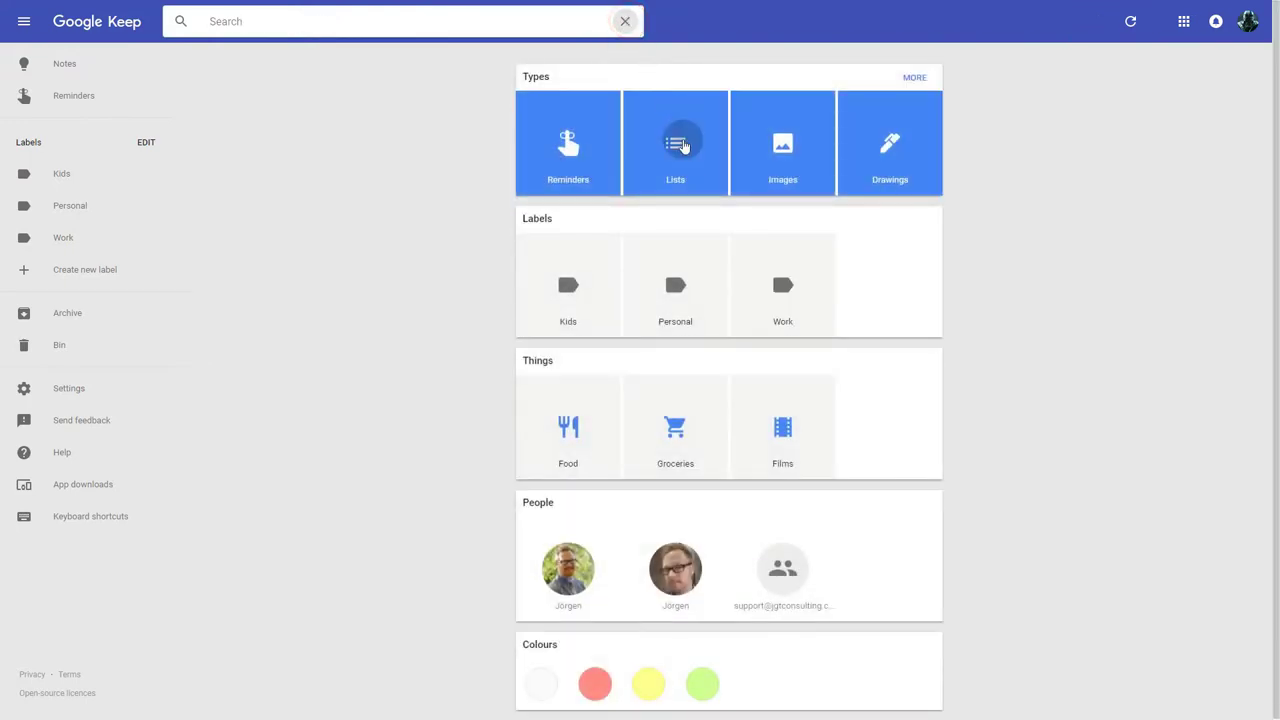
left_click(681, 146)
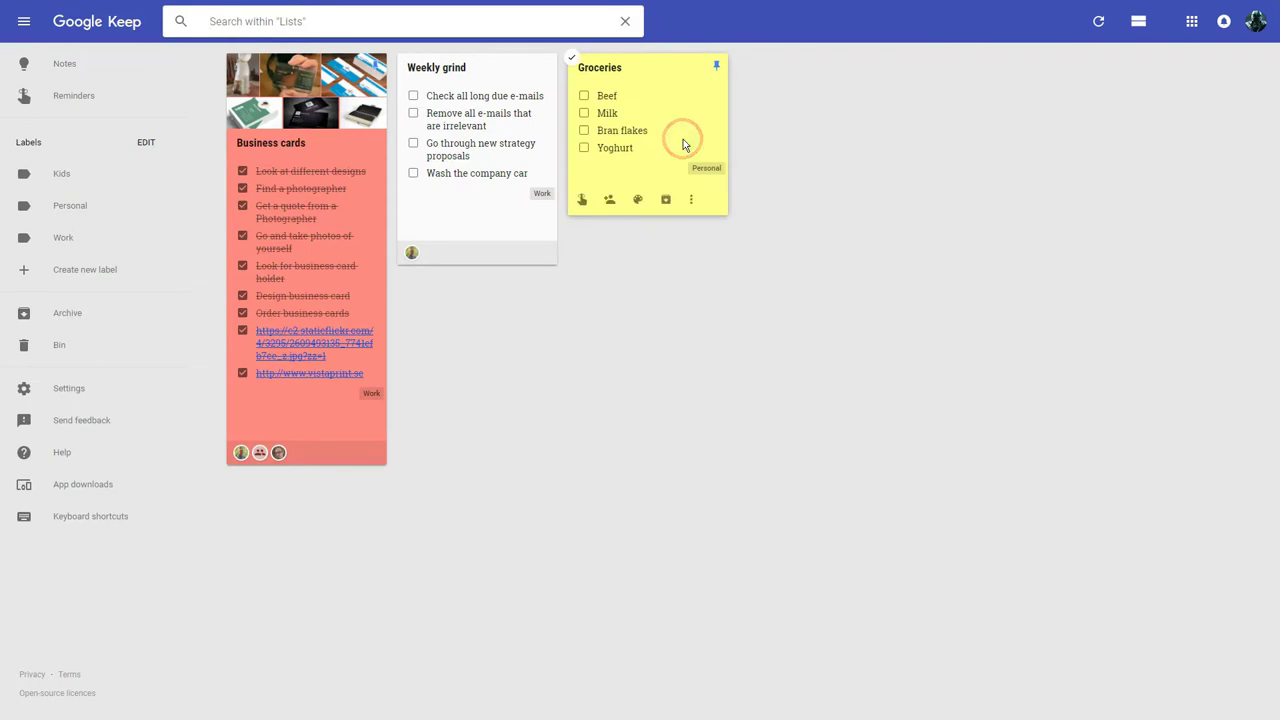
left_click(626, 24)
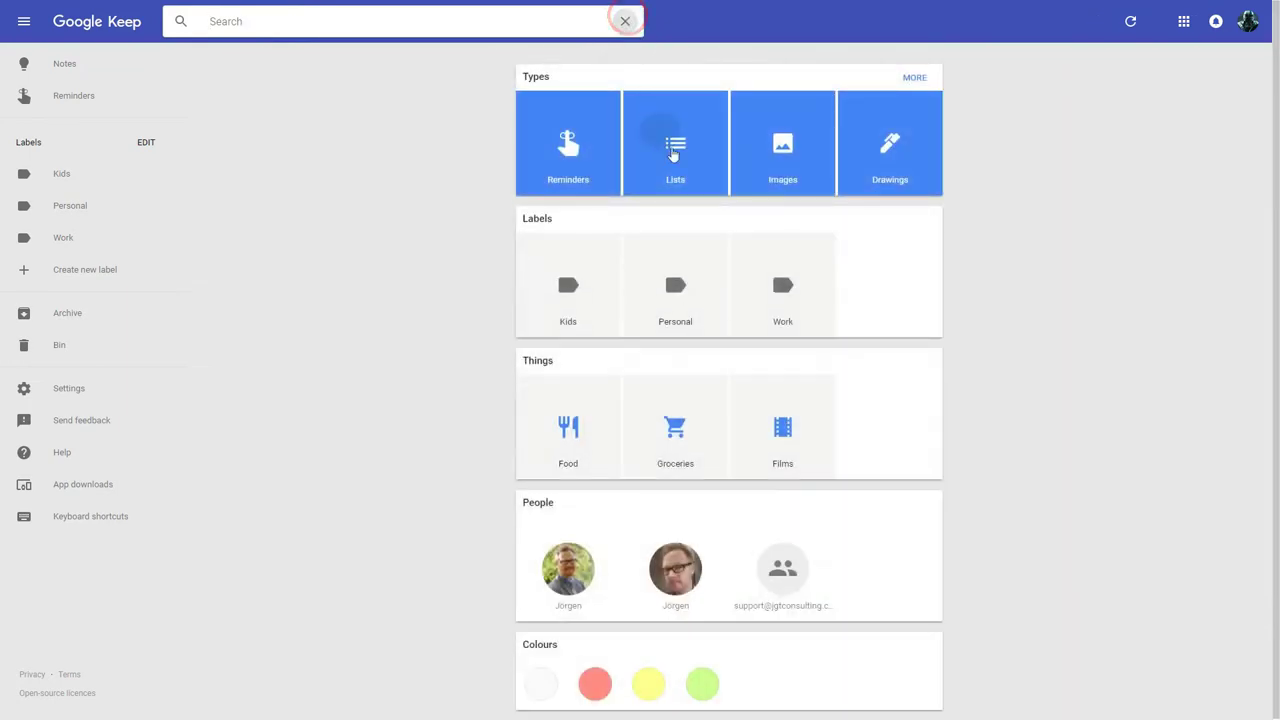
left_click(783, 148)
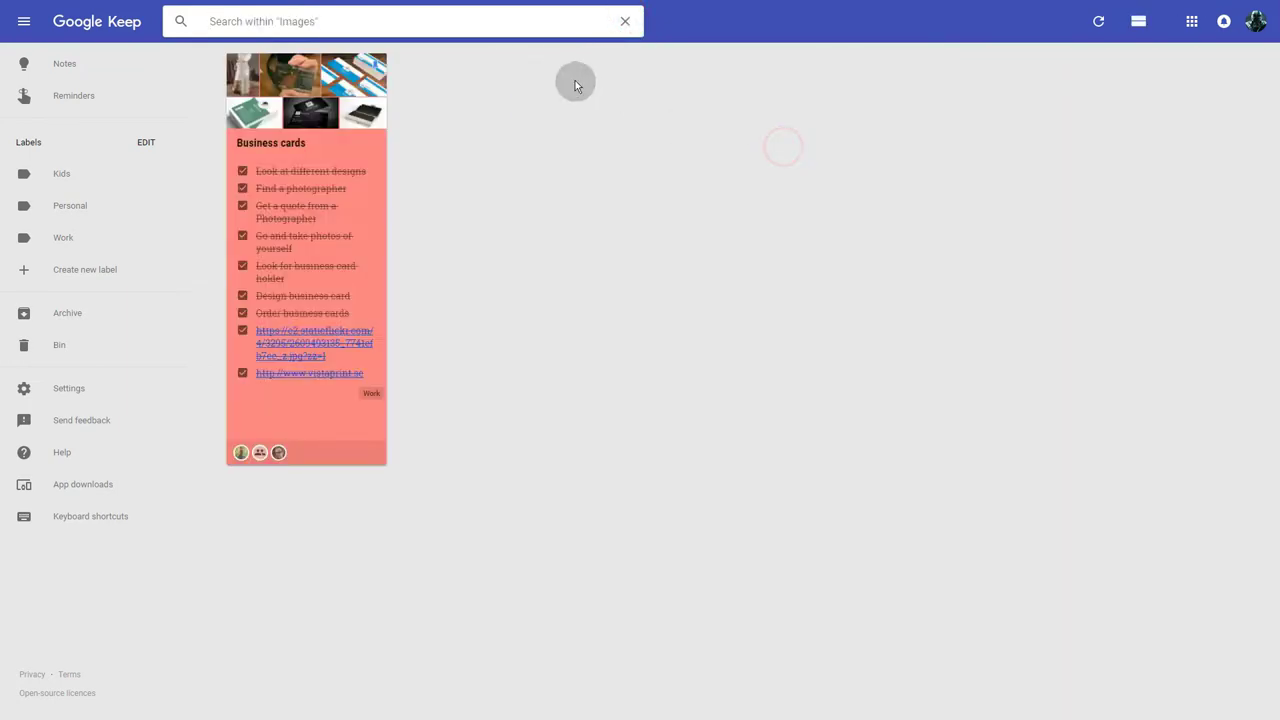
left_click(624, 22)
left_click(909, 123)
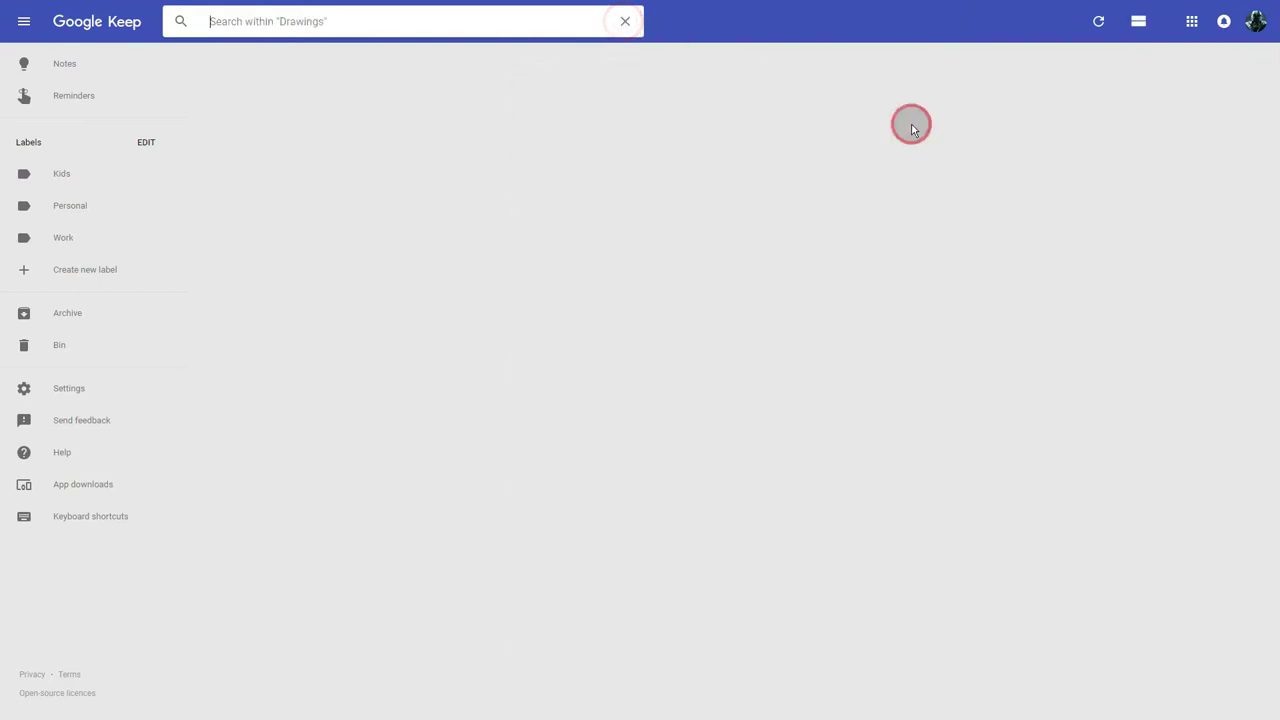
left_click(624, 22)
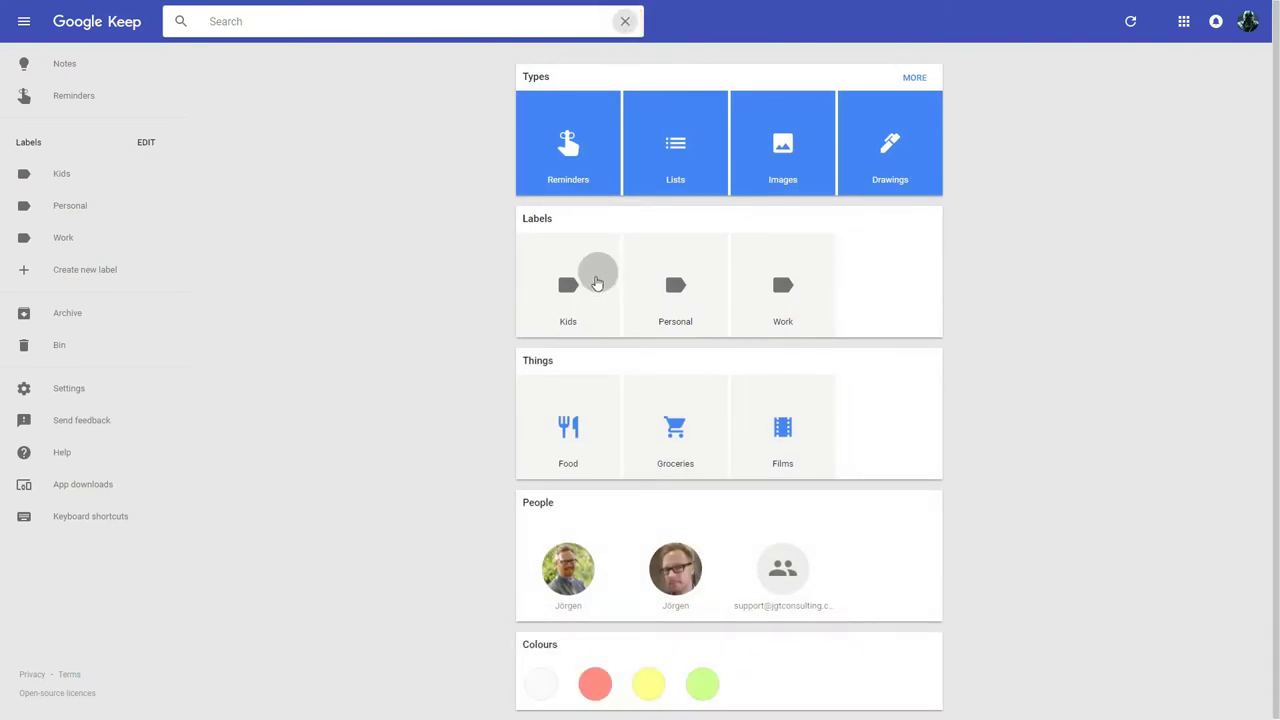
left_click(687, 292)
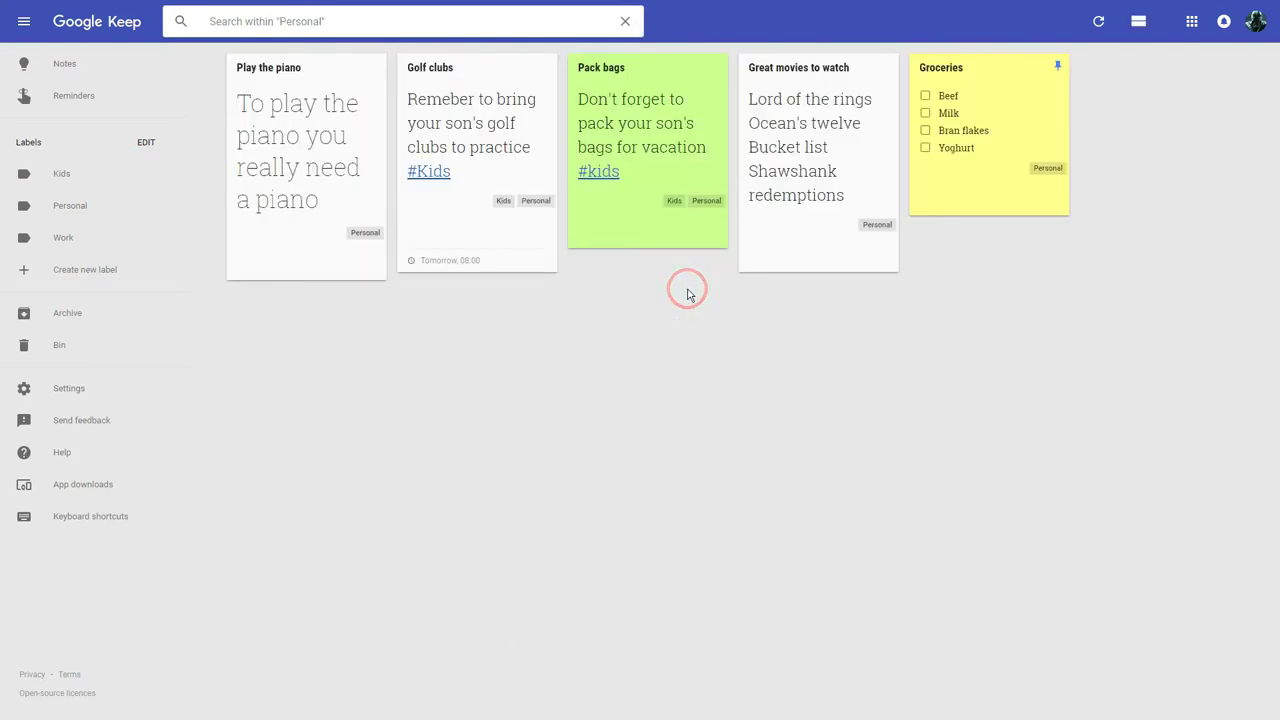
left_click(625, 21)
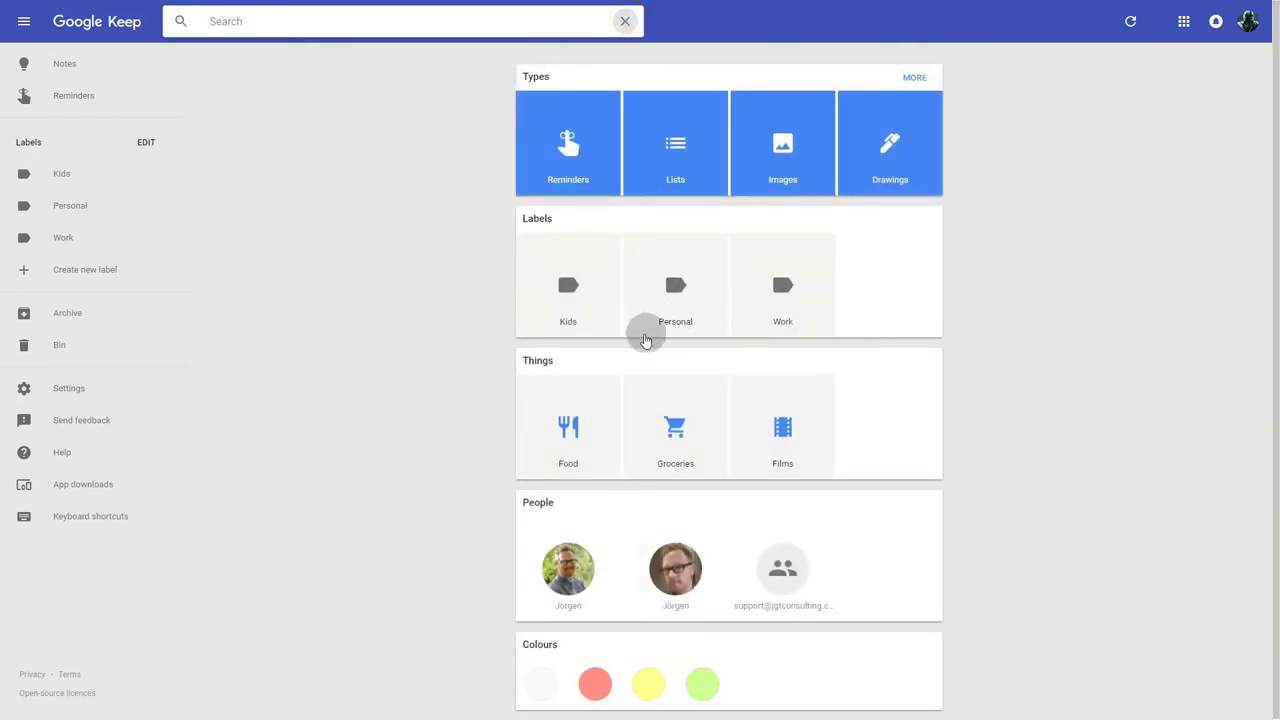
left_click(549, 360)
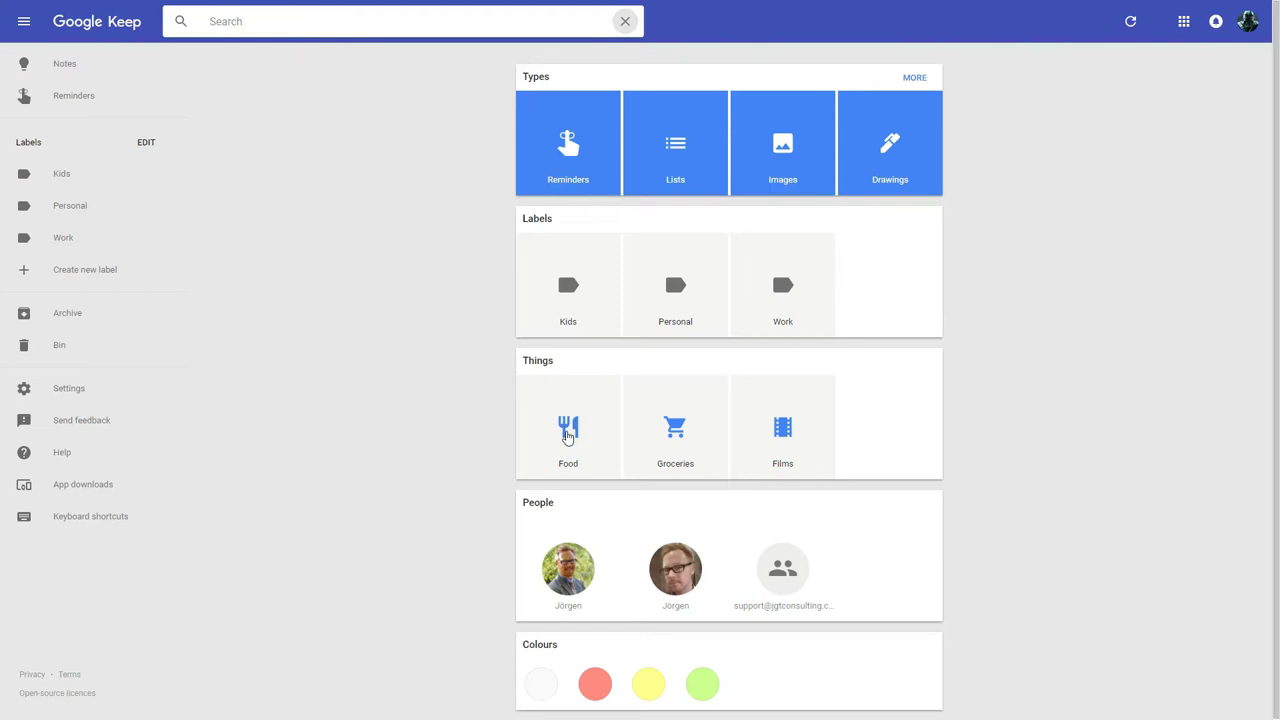
left_click(567, 436)
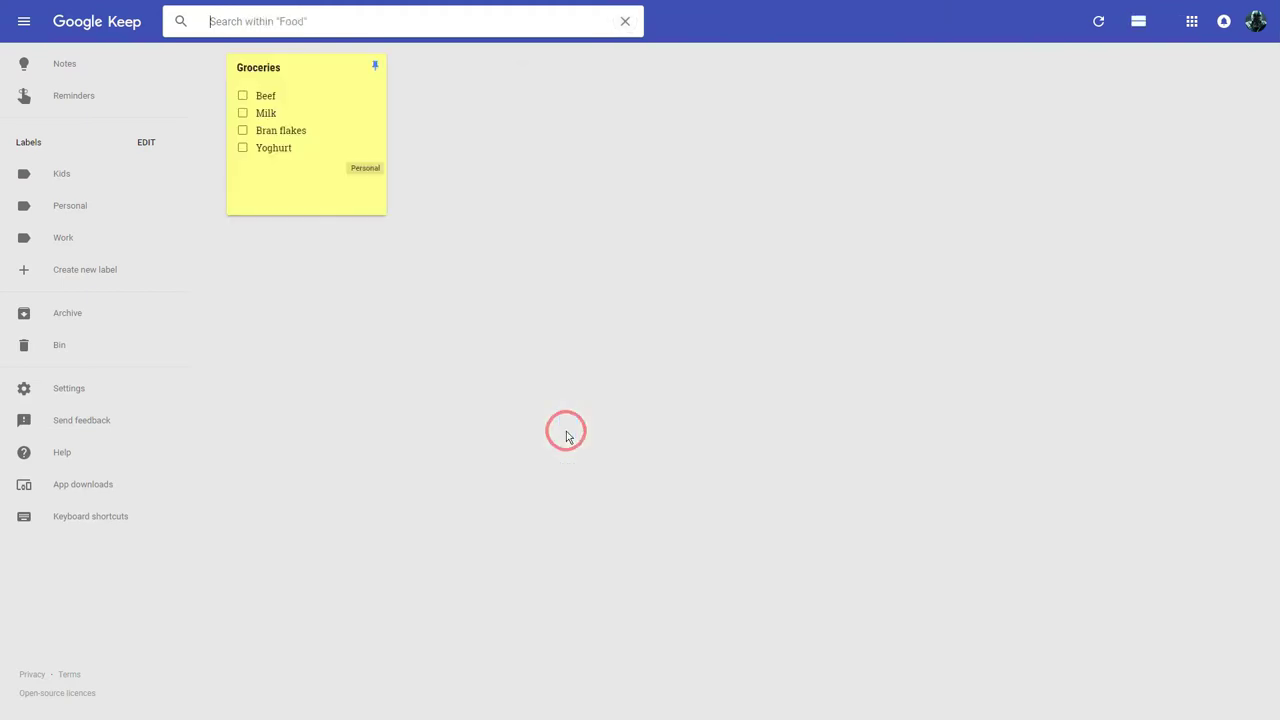
left_click(624, 21)
left_click(676, 436)
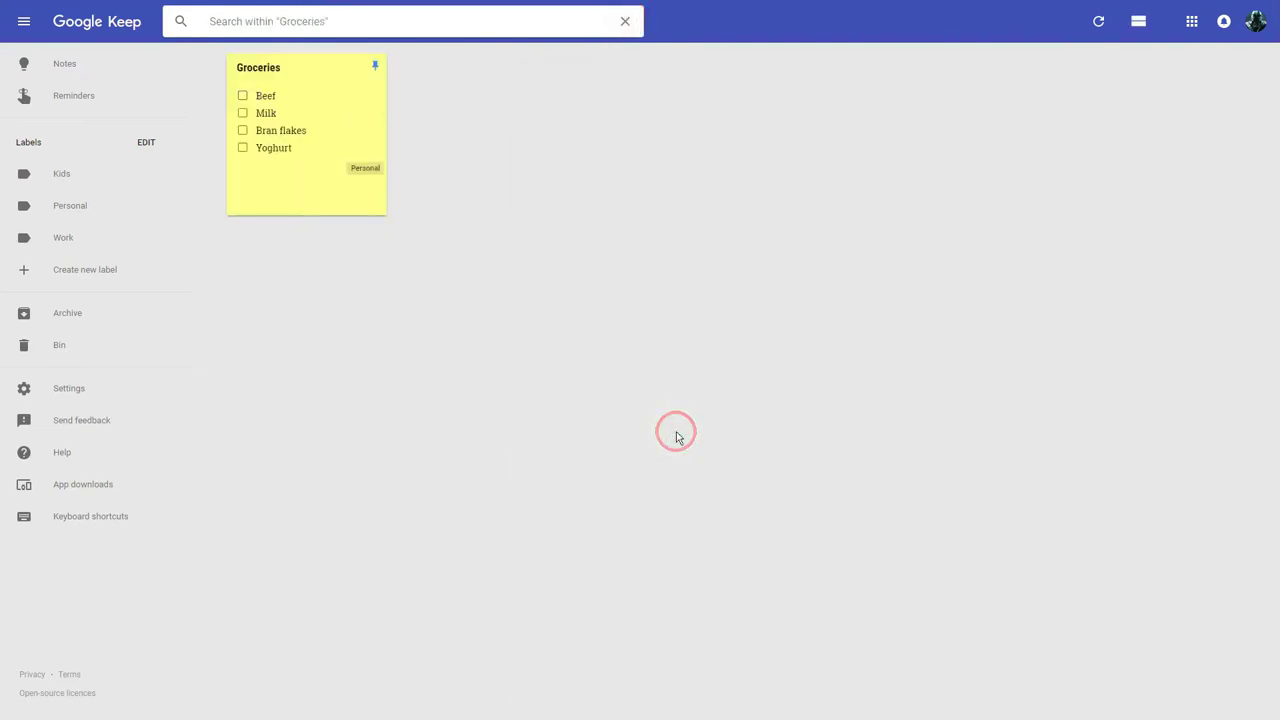
left_click(624, 21)
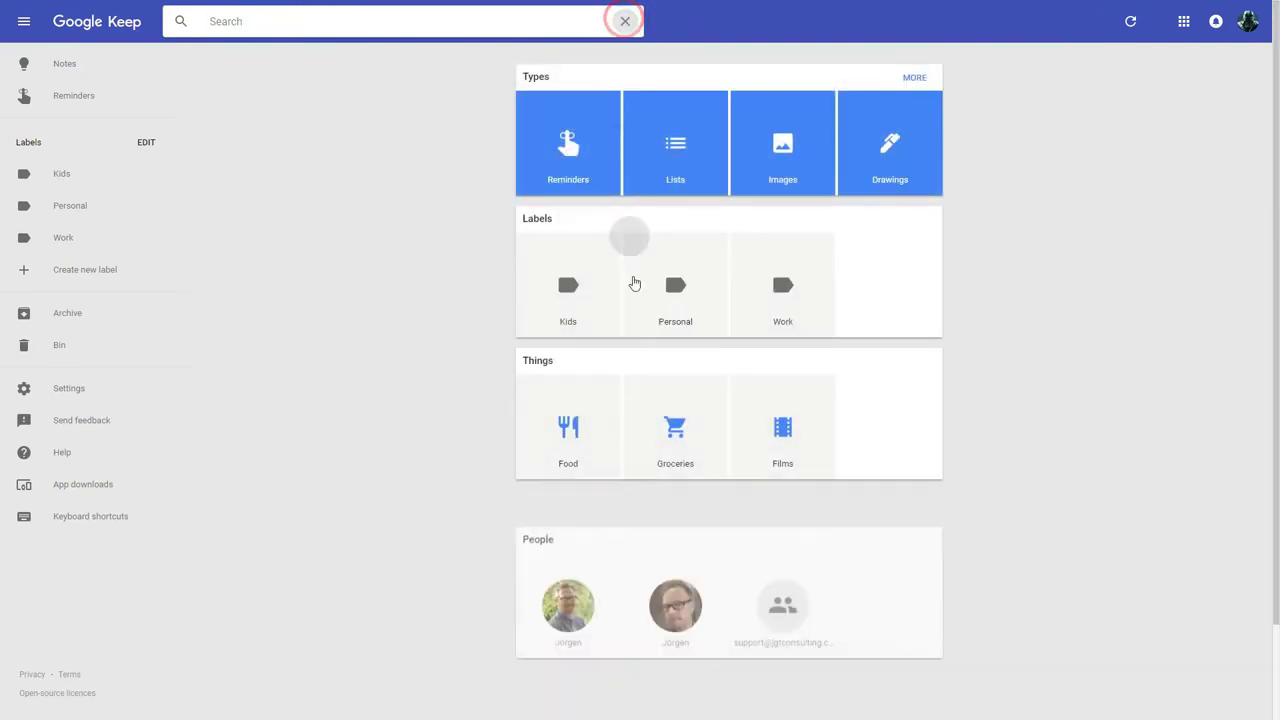
left_click(789, 440)
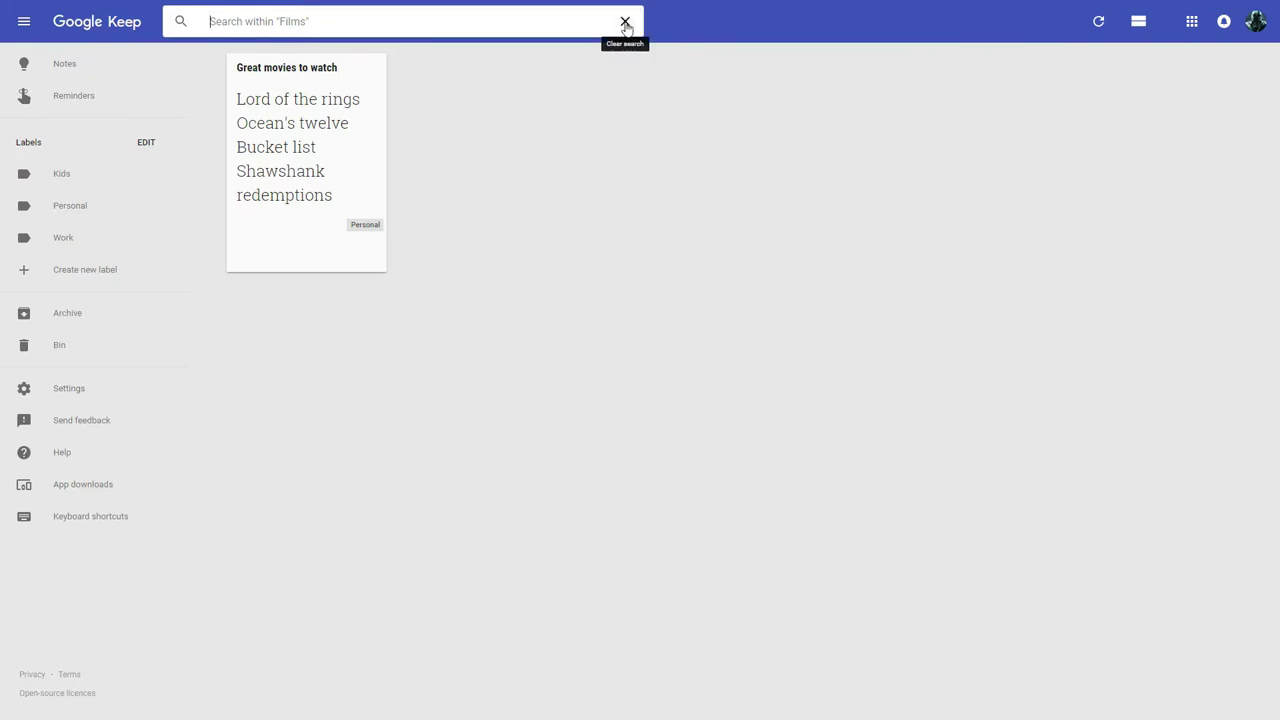
left_click(625, 22)
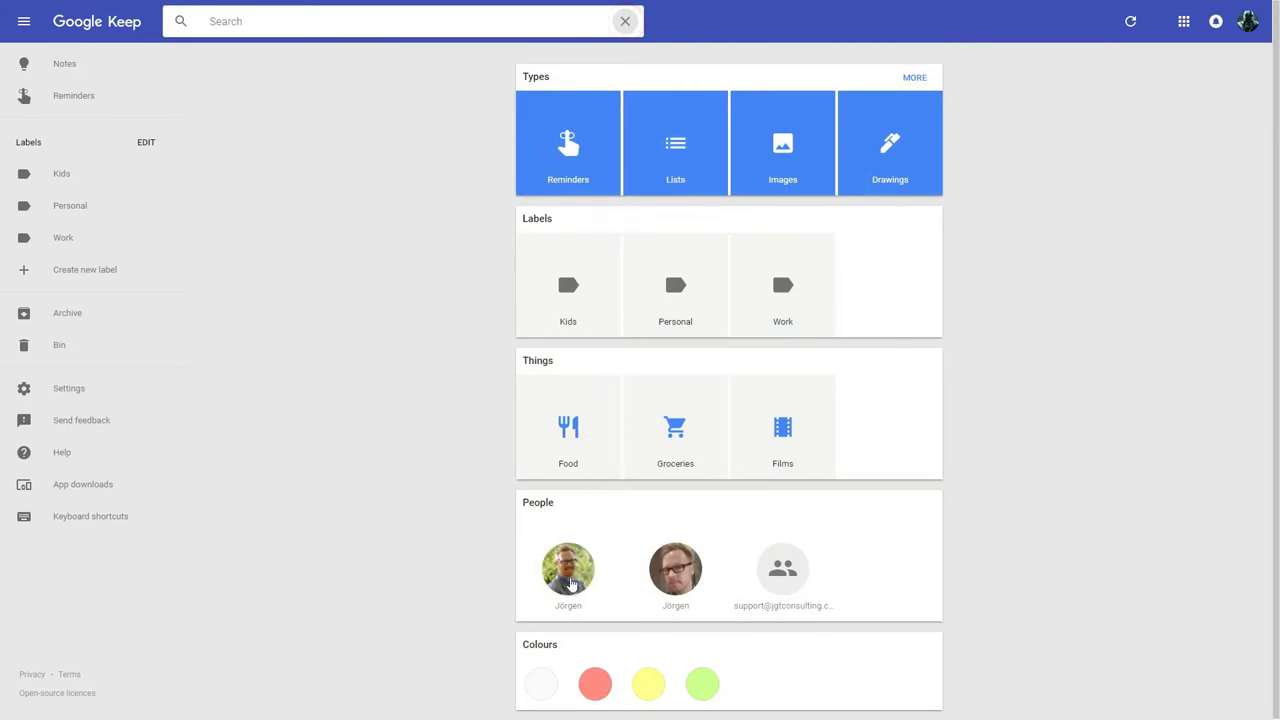
left_click(570, 583)
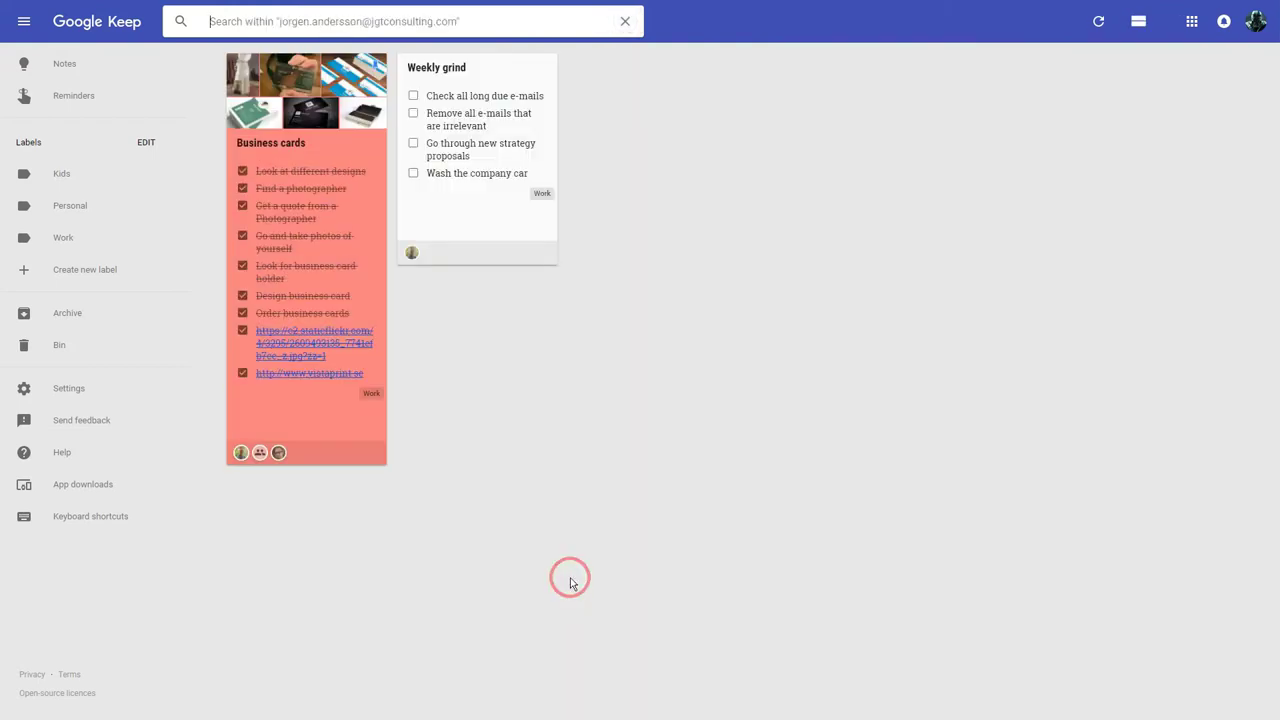
left_click(625, 21)
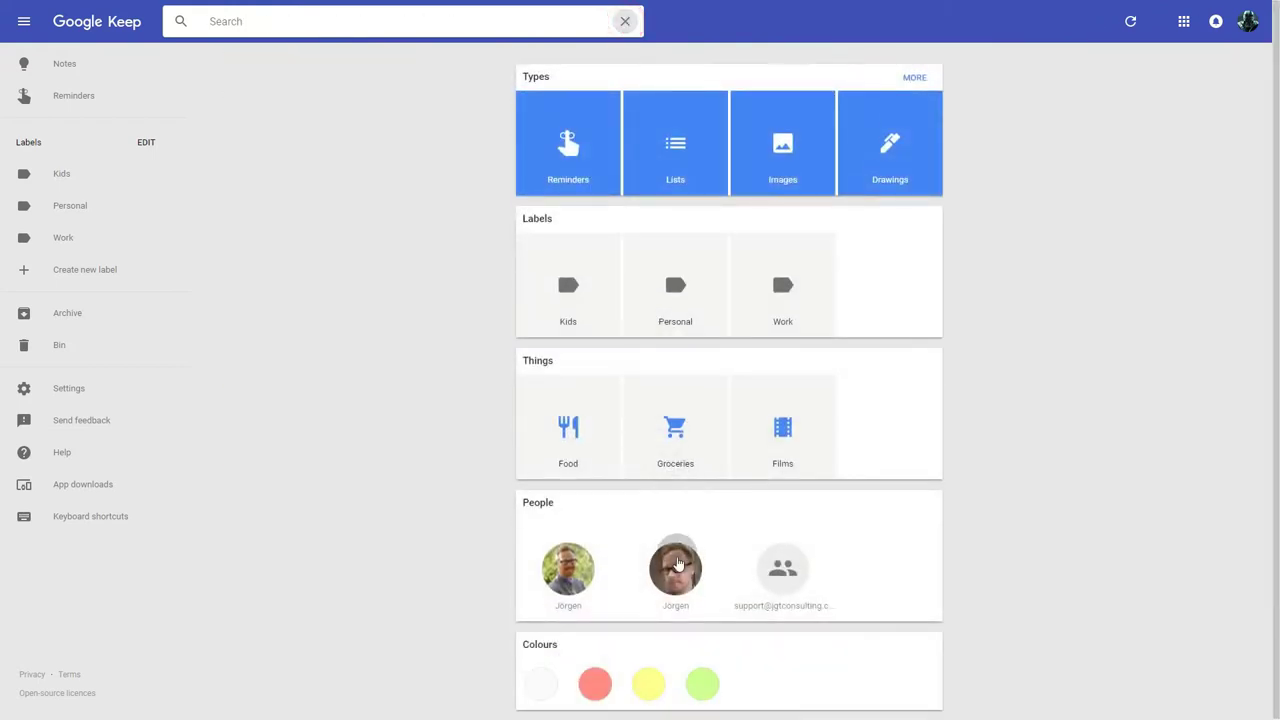
left_click(676, 560)
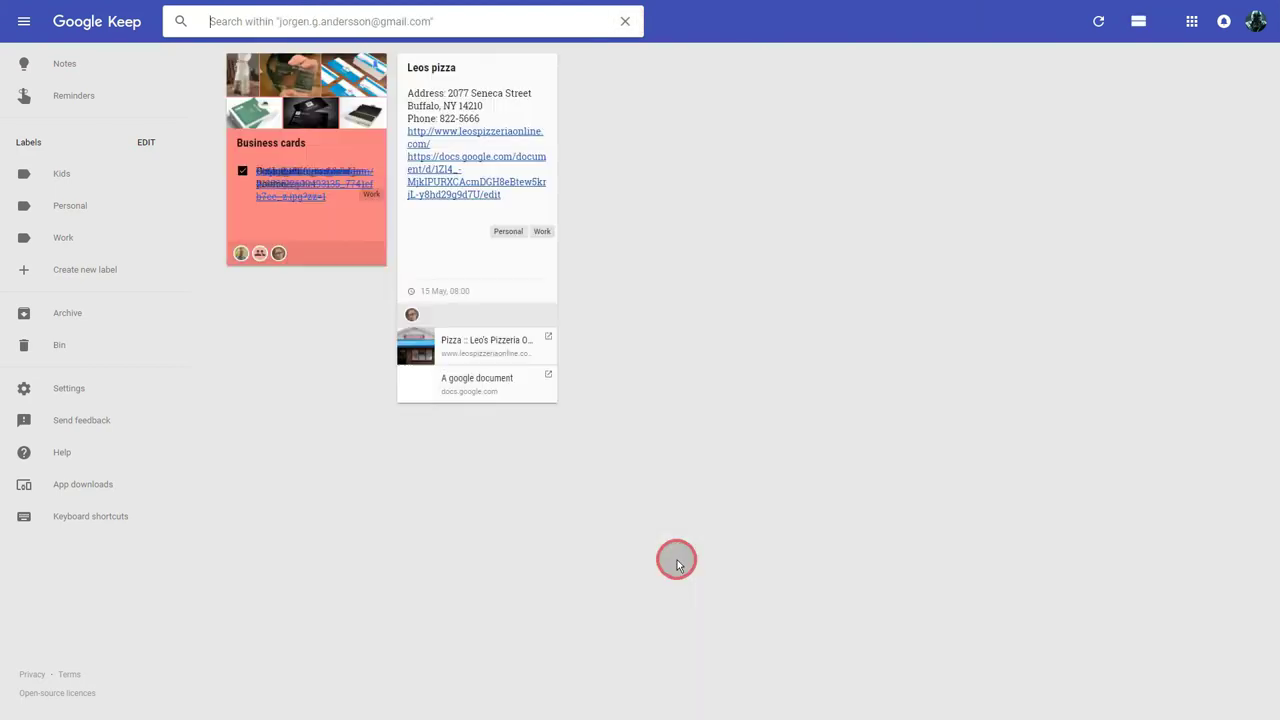
left_click(625, 21)
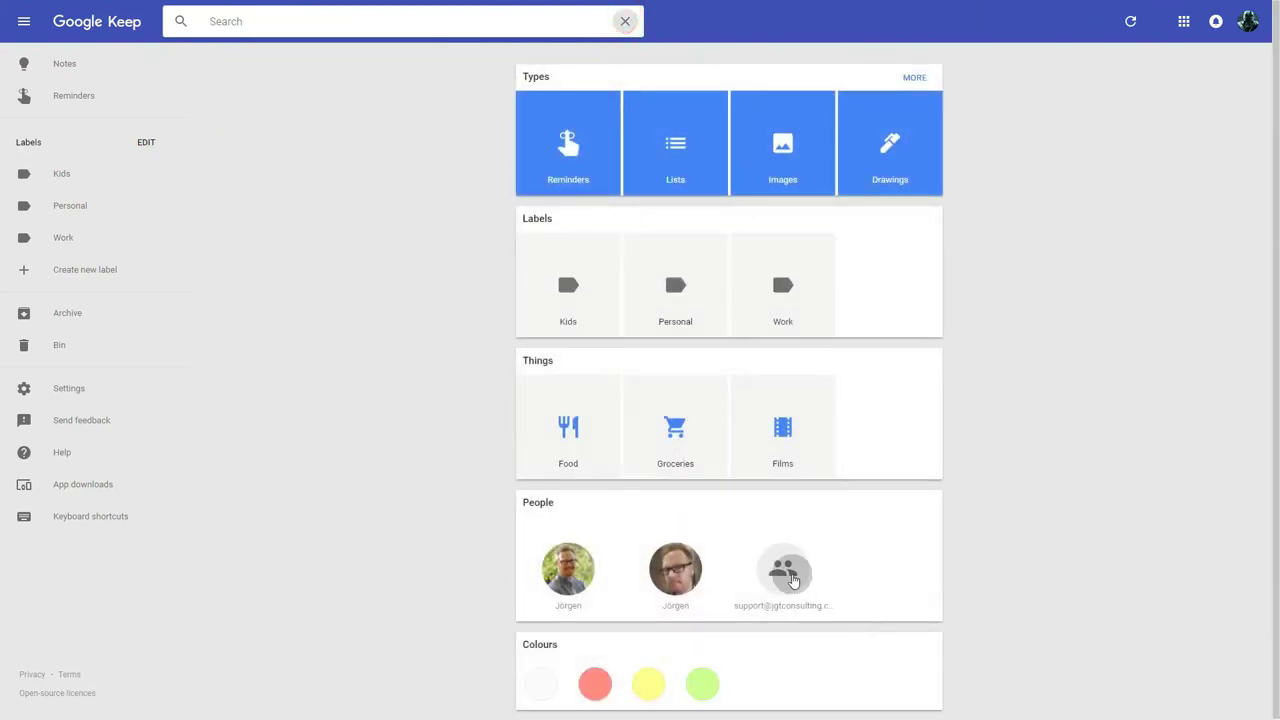
left_click(791, 574)
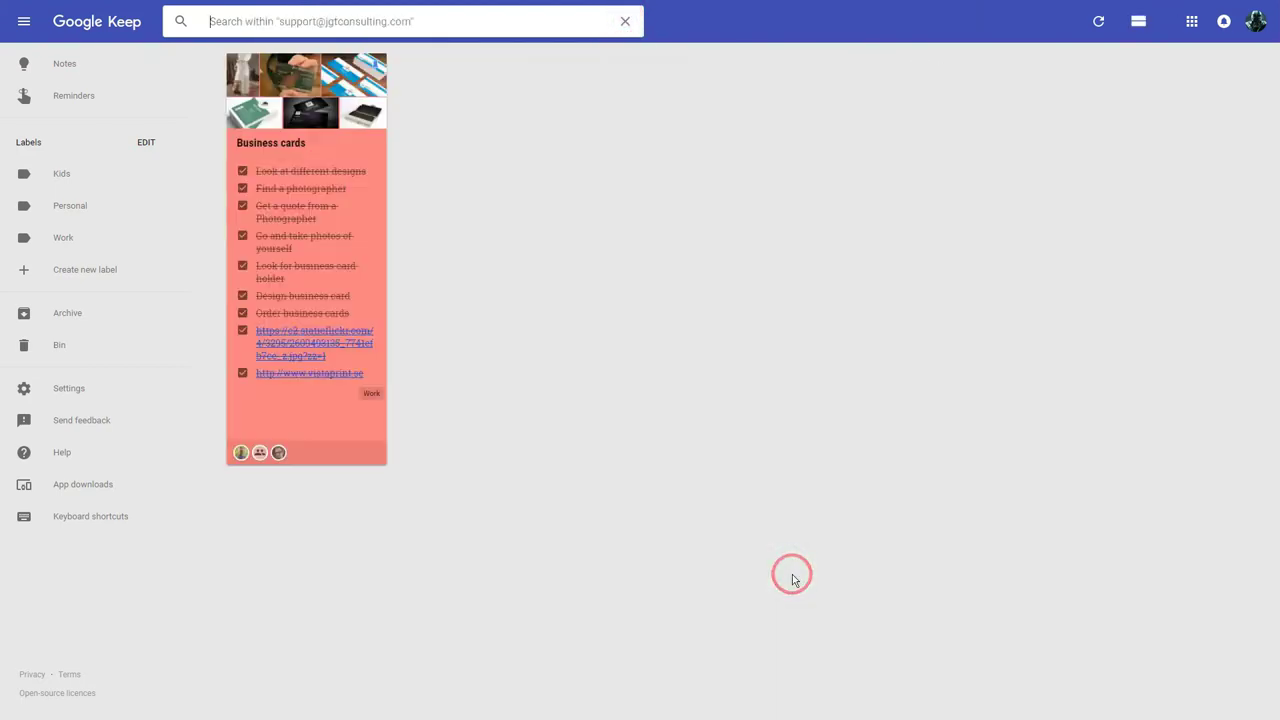
left_click(625, 21)
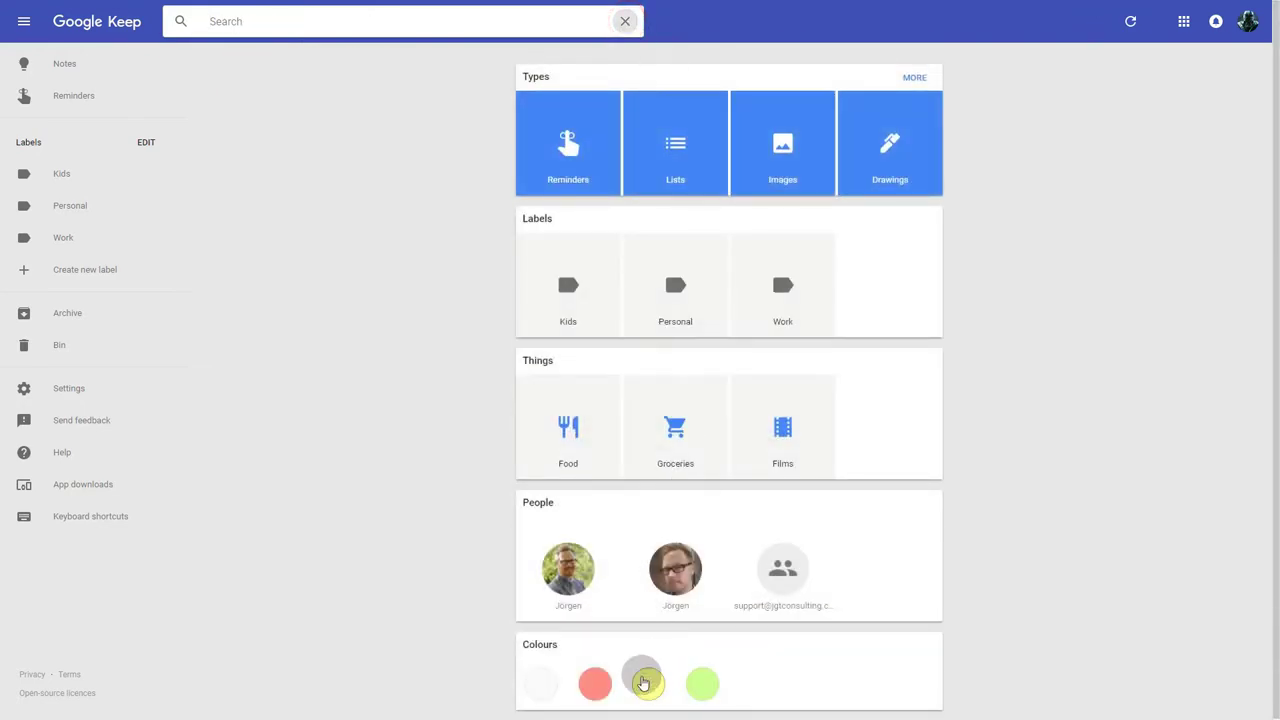
left_click(703, 686)
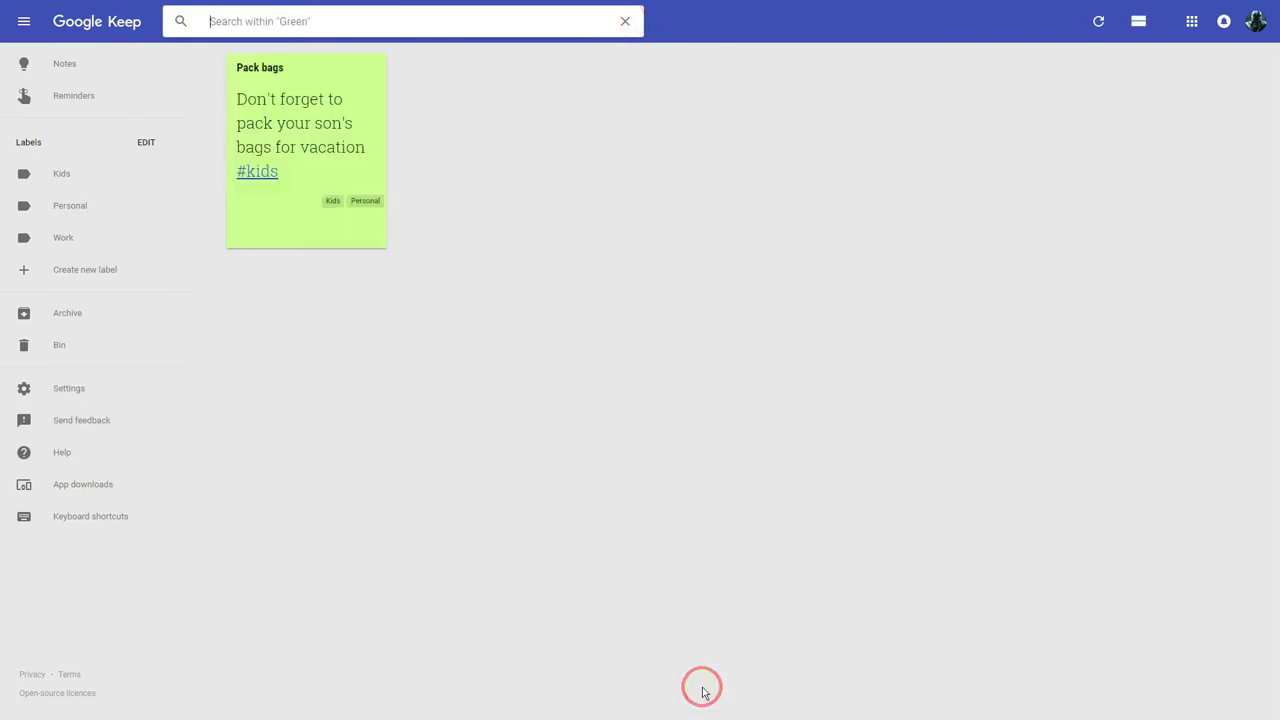
left_click(625, 21)
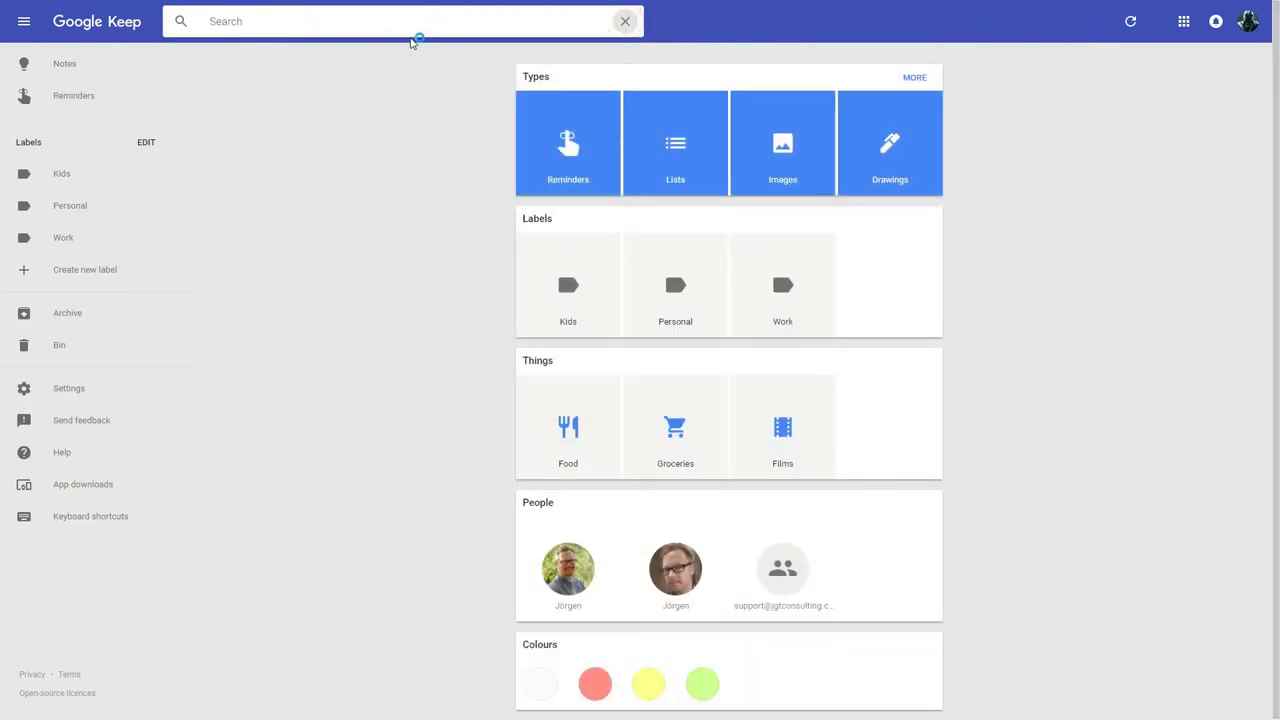
Search the notes for 'pizza', clear it, then search 'colluctive' to isolate Business cards
left_click(383, 22)
type("pizza")
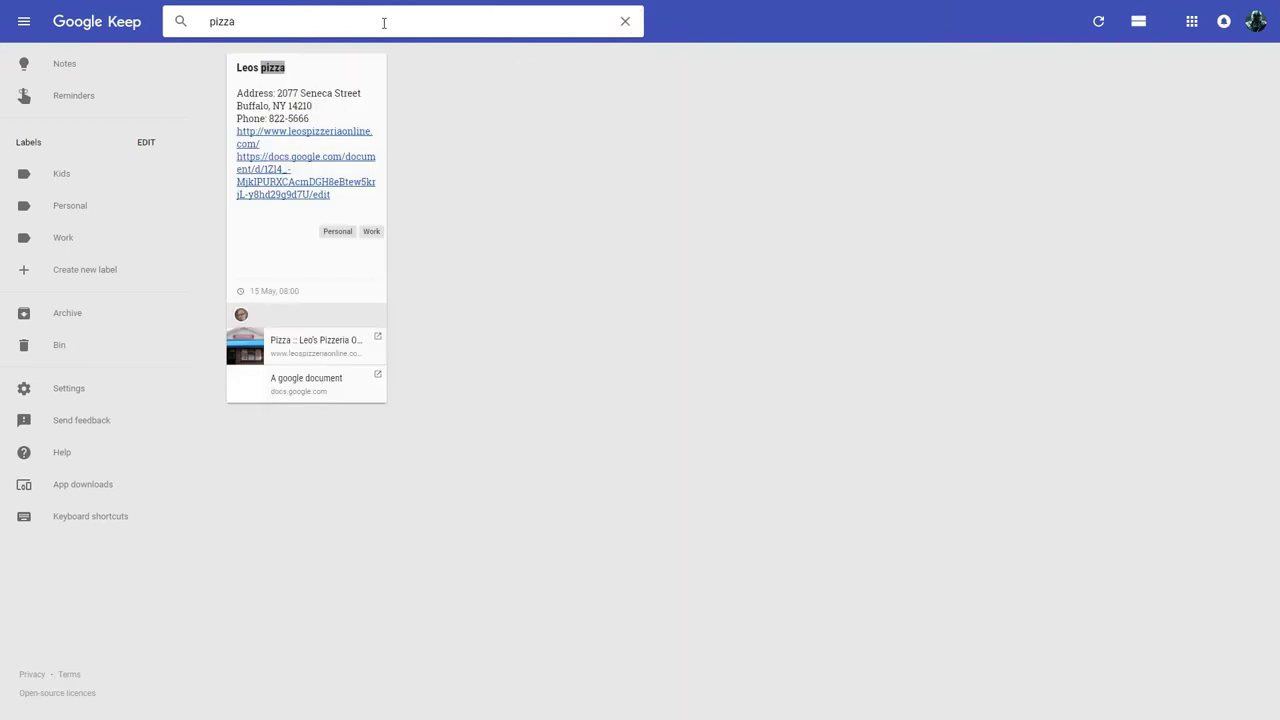
key("BackSpace")
key("BackSpace")
key("BackSpace")
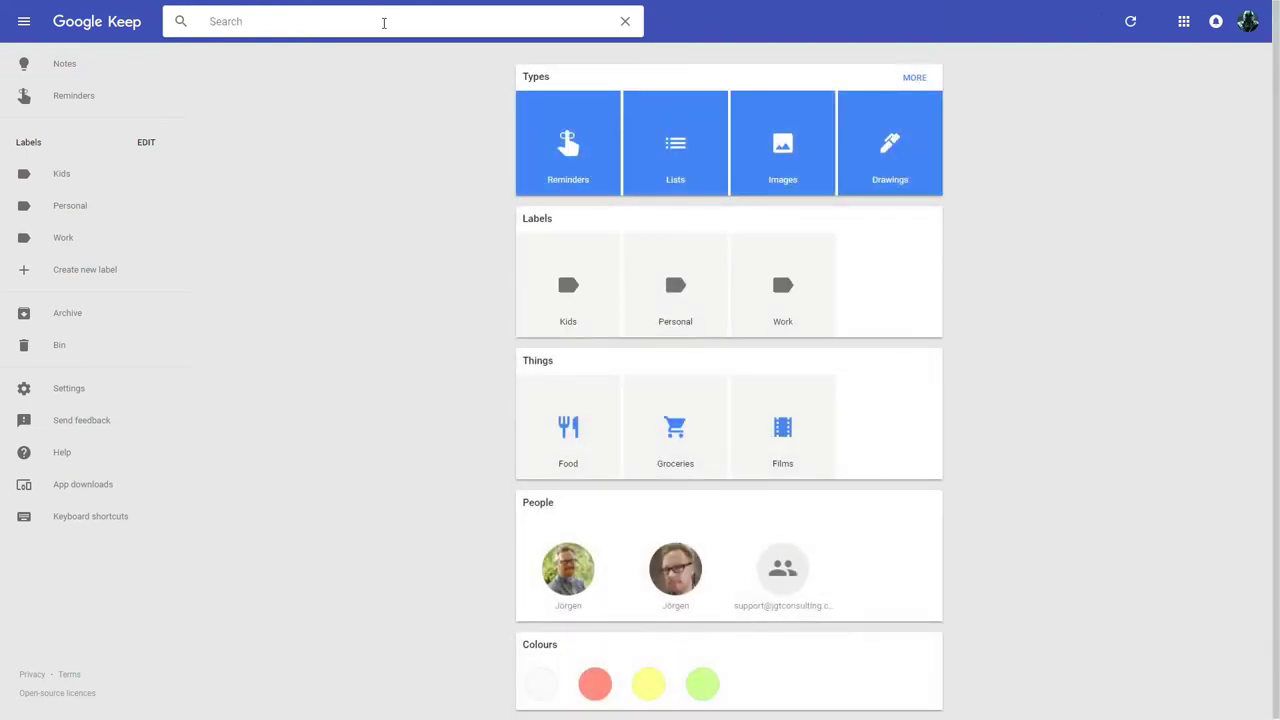
type("colluctivfe")
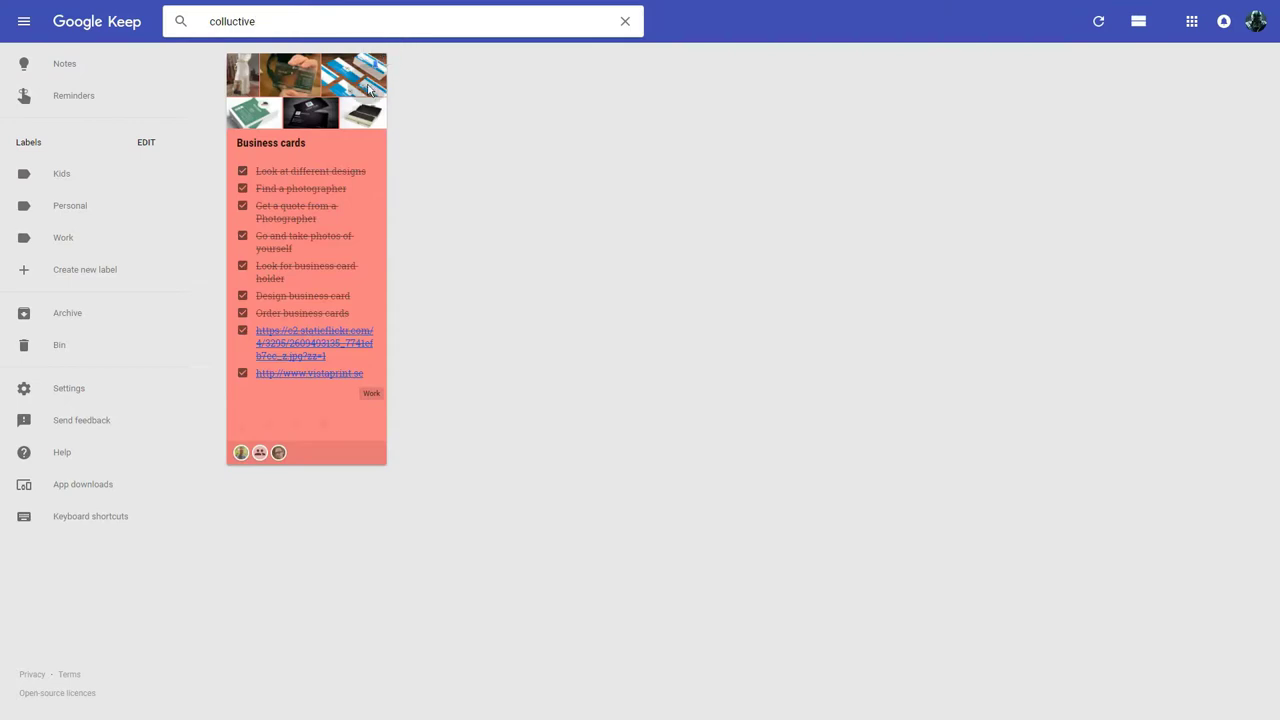
left_click(353, 258)
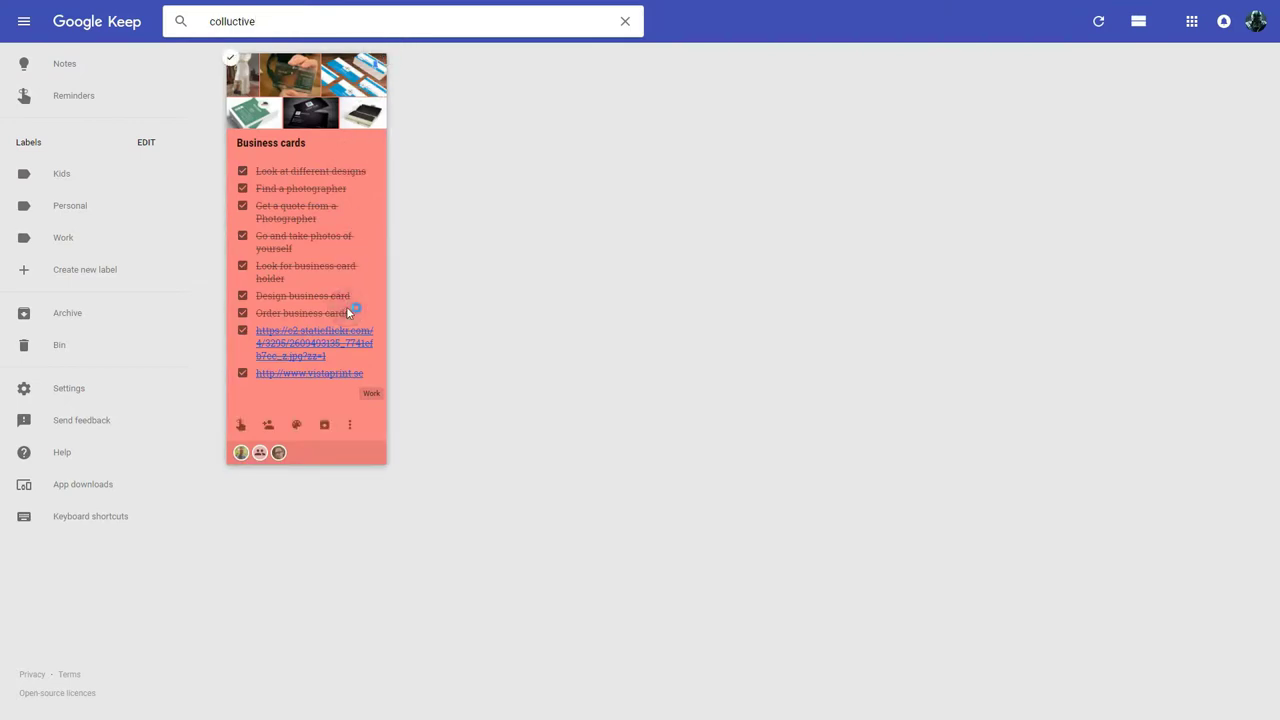
left_click(343, 184)
Open the Business cards note's dark card image full screen and page to the 'Be Collective' picture
left_click(350, 119)
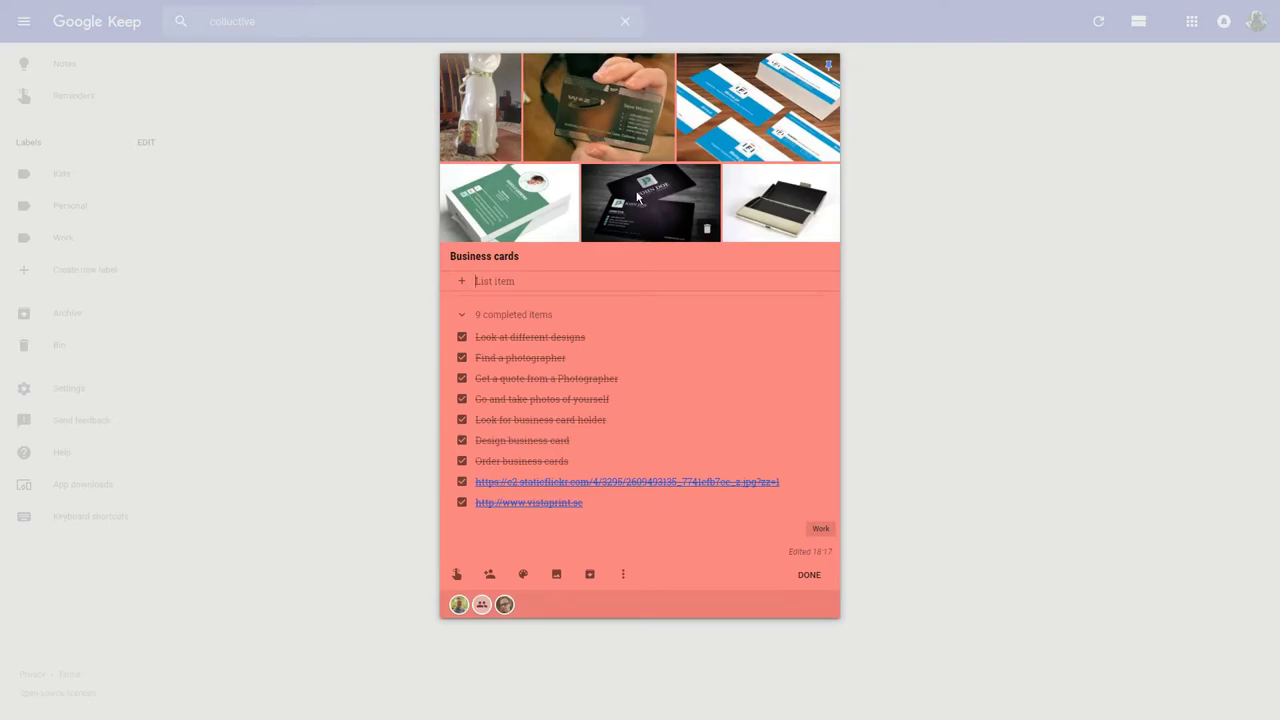
left_click(640, 183)
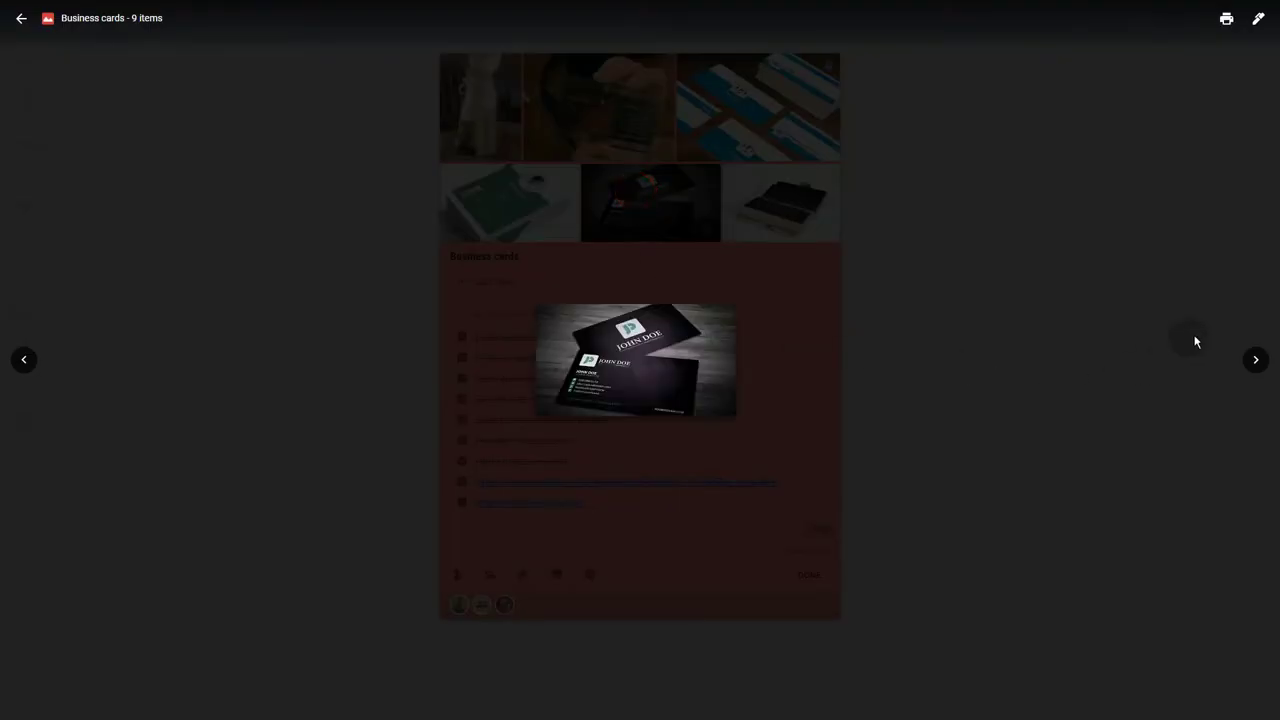
left_click(1256, 360)
left_click(1258, 361)
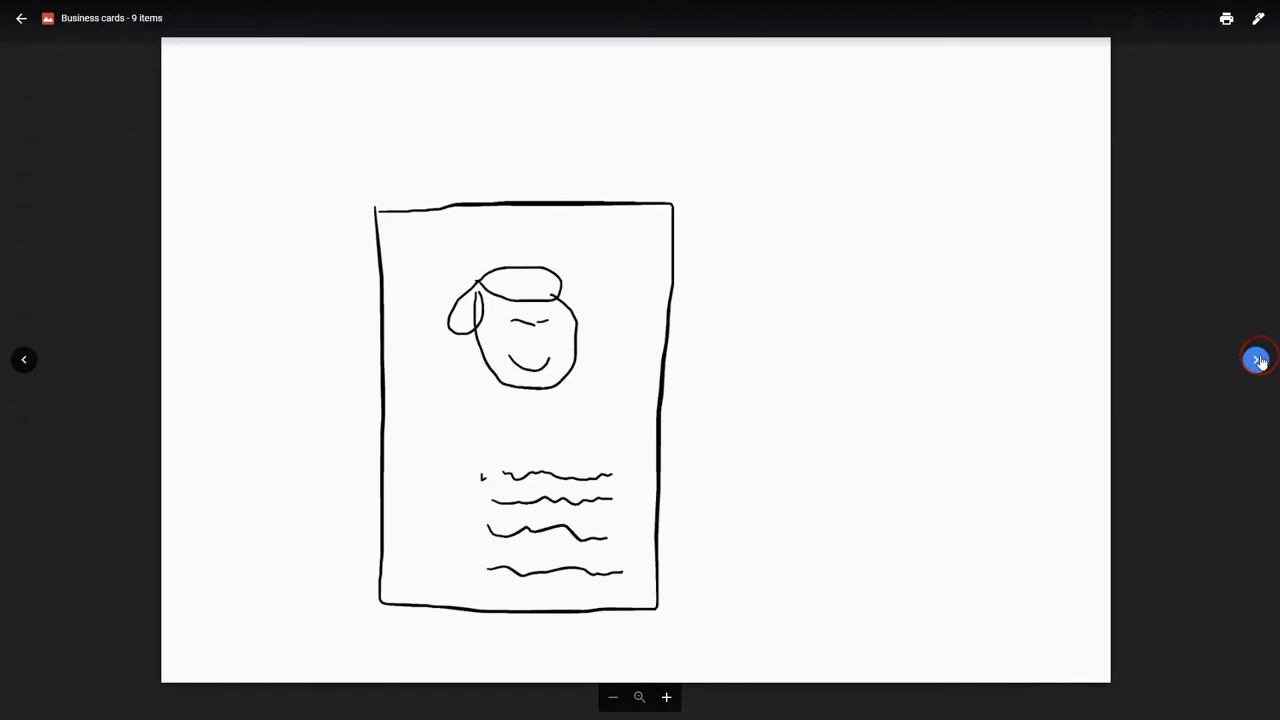
left_click(1259, 361)
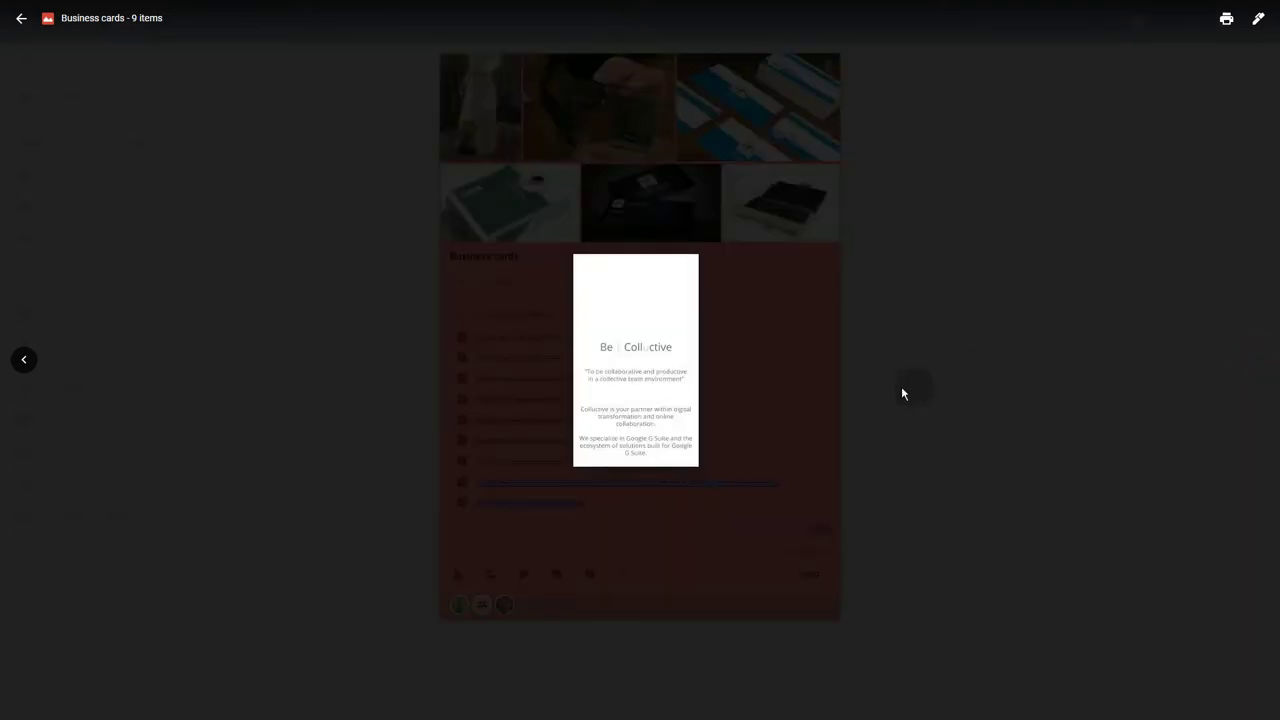
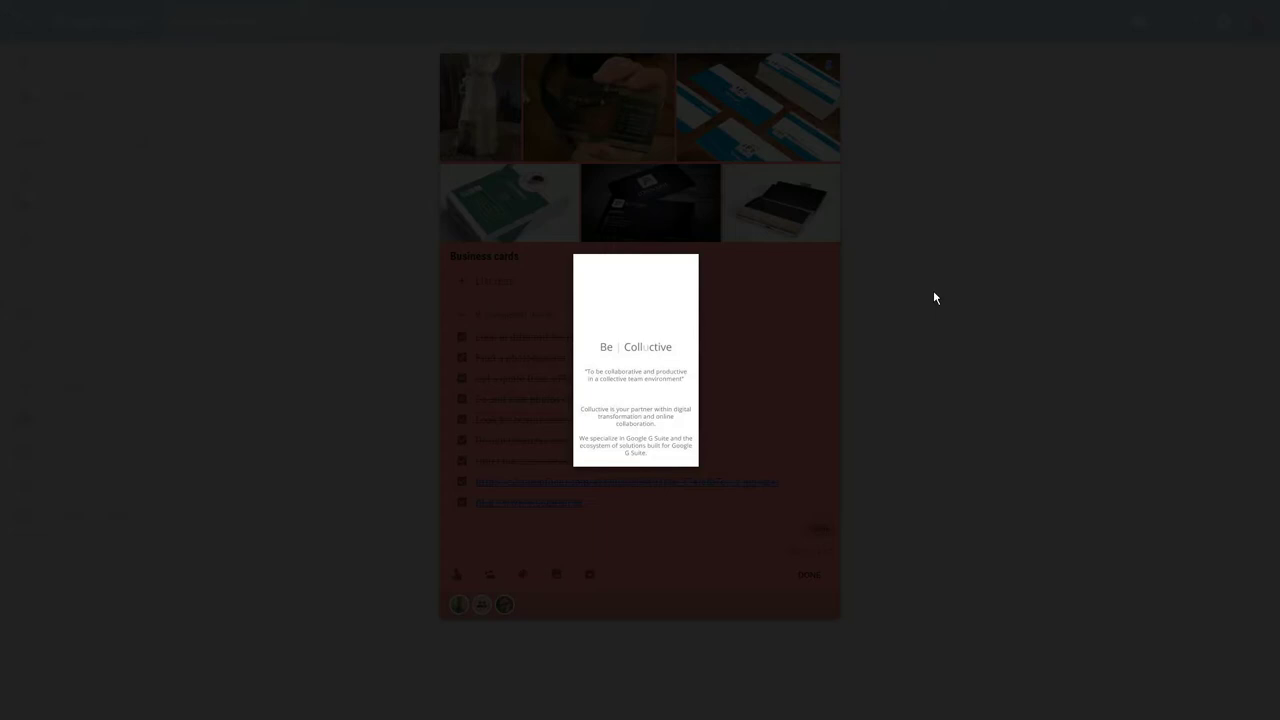
Close the Business cards note, then review and save Keep settings with reminders at 08:00, 13:00, 18:00
left_click(933, 294)
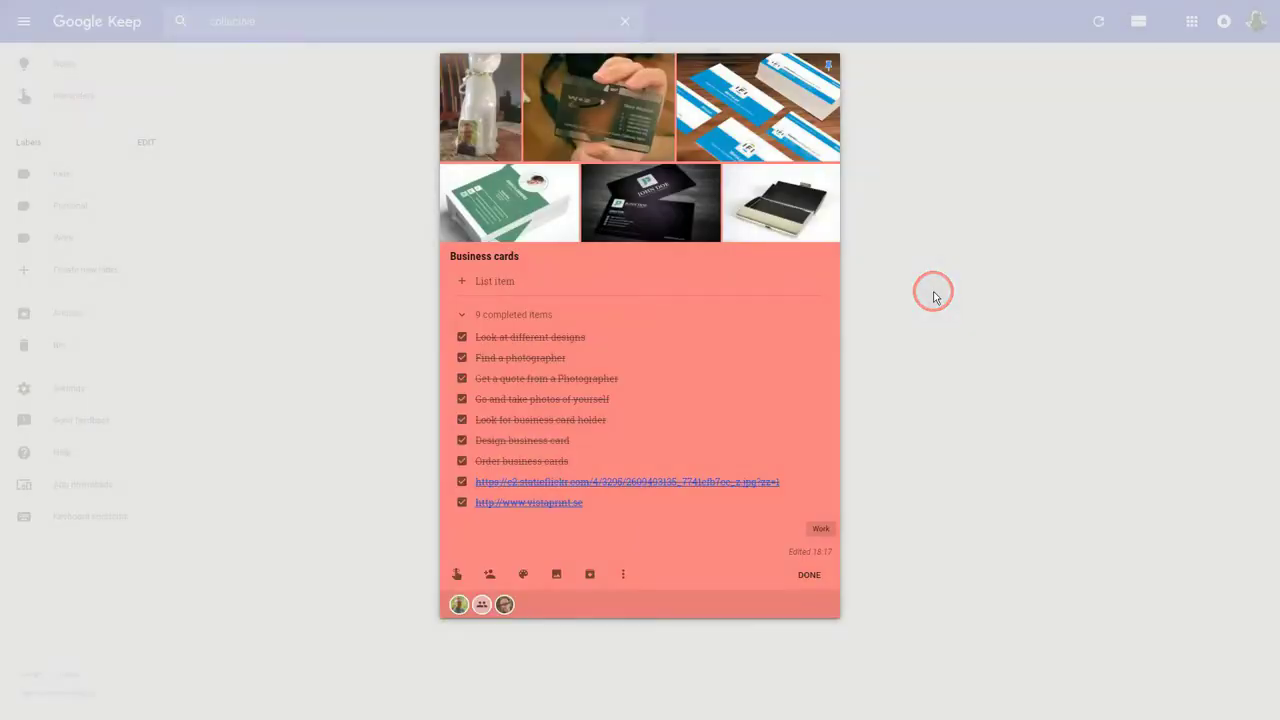
left_click(805, 576)
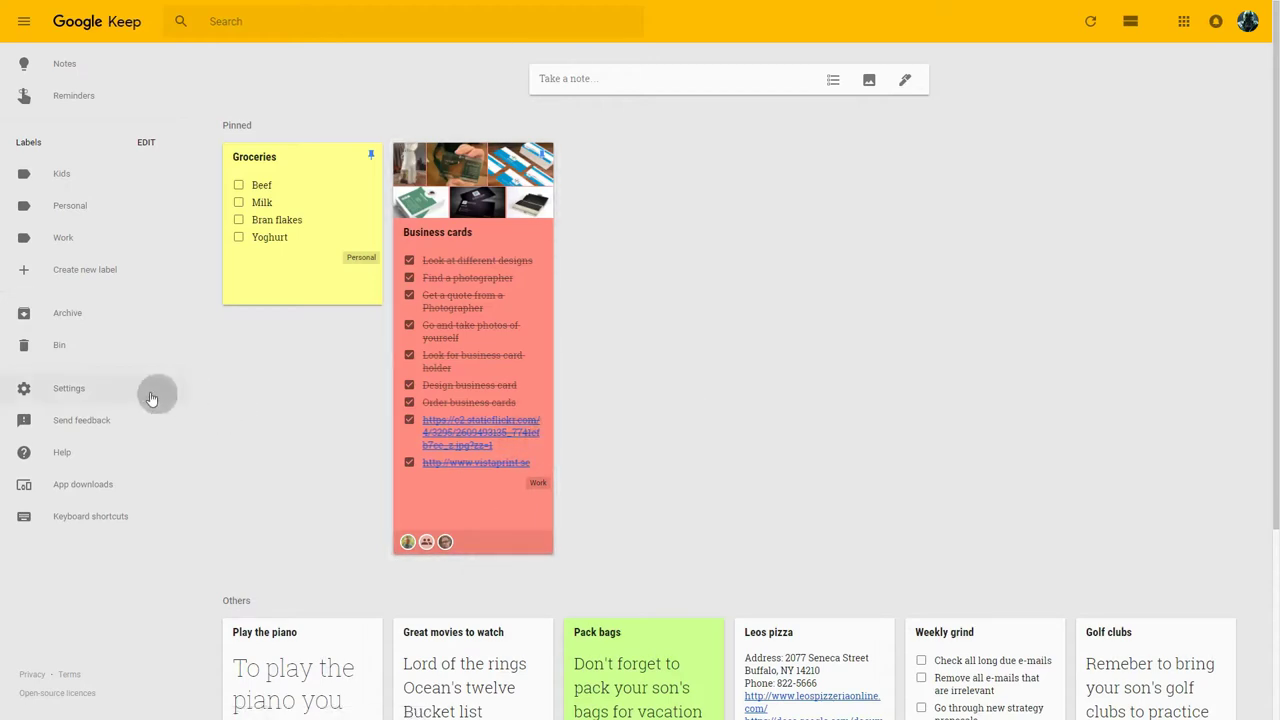
left_click(80, 394)
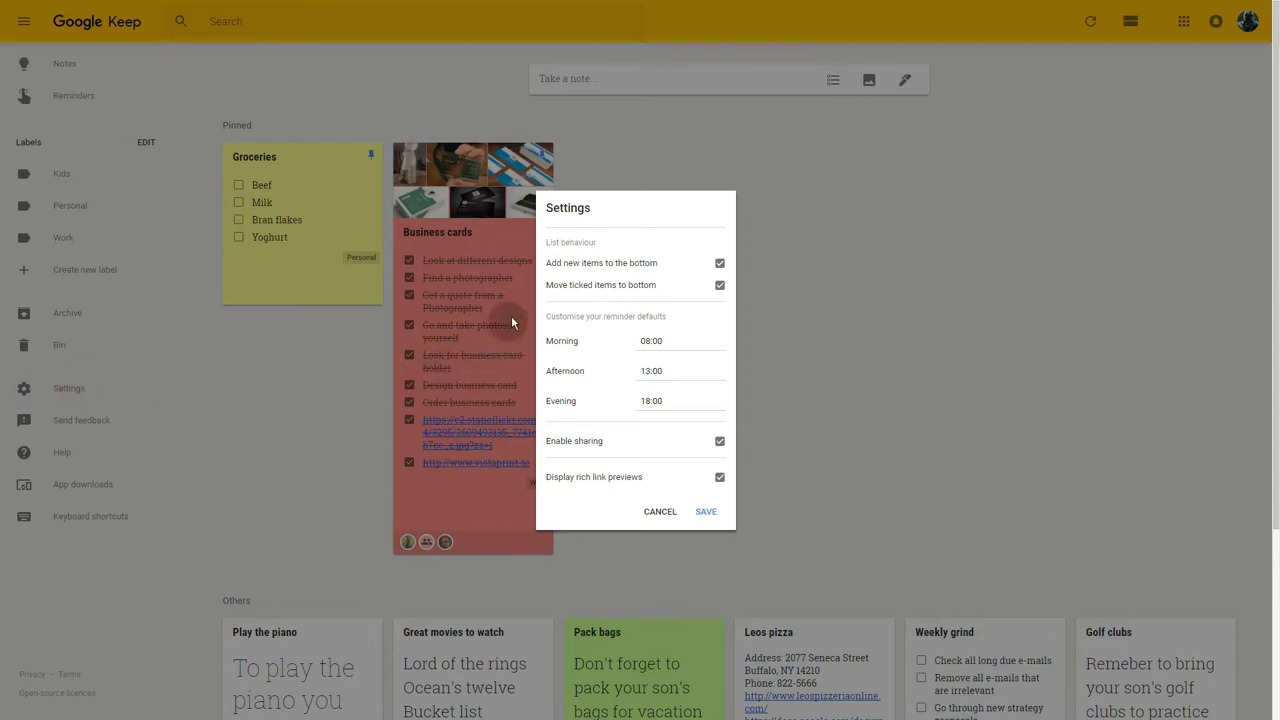
left_click(556, 264)
left_click(572, 358)
left_click(571, 345)
left_click(571, 383)
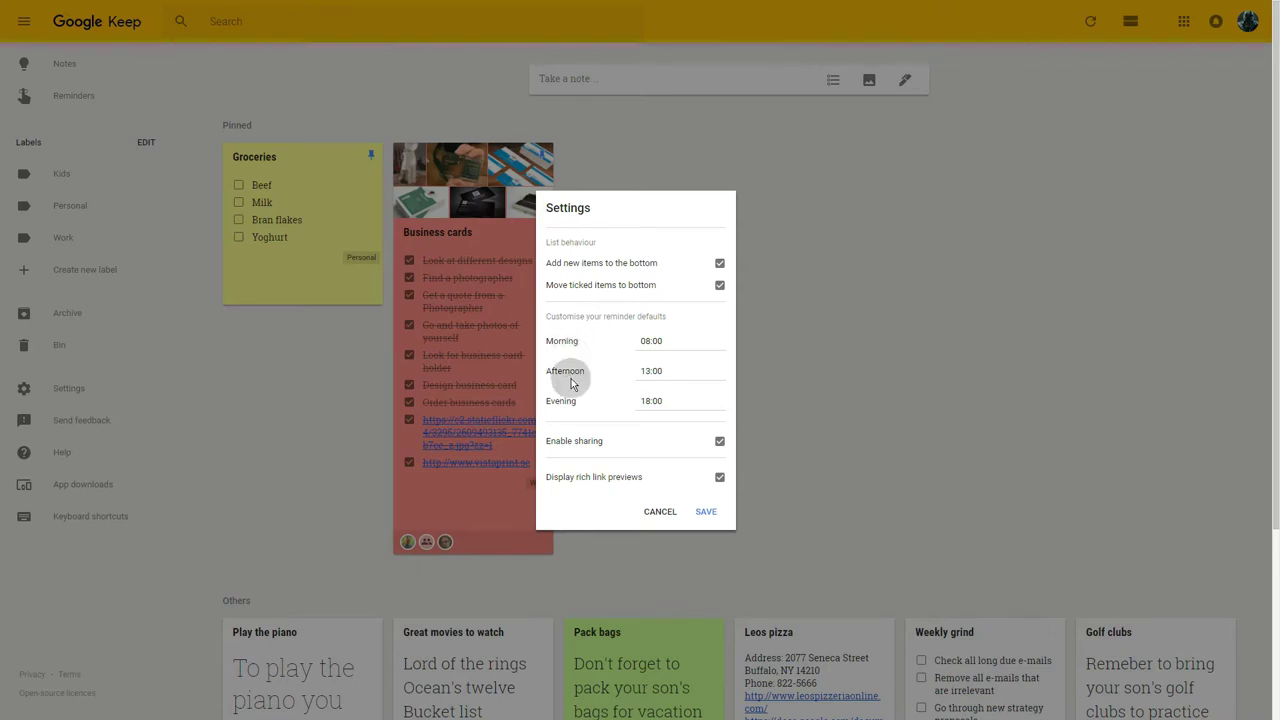
left_click(561, 399)
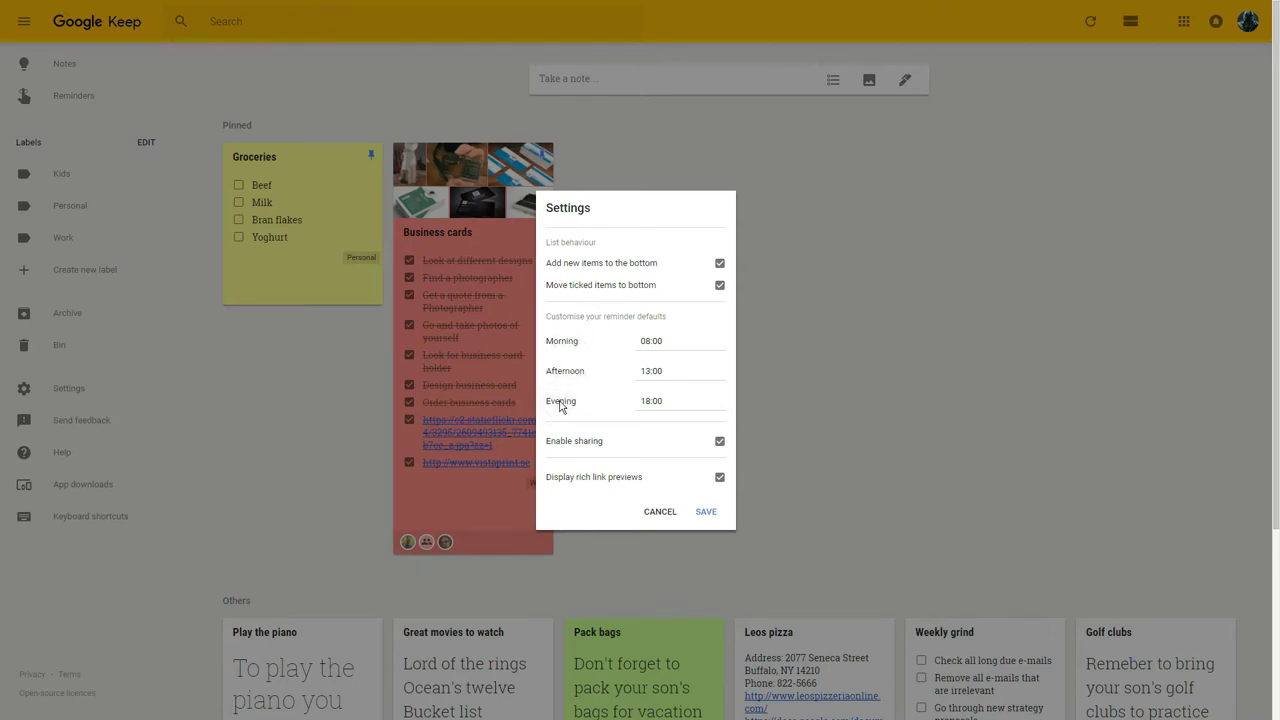
left_click(584, 400)
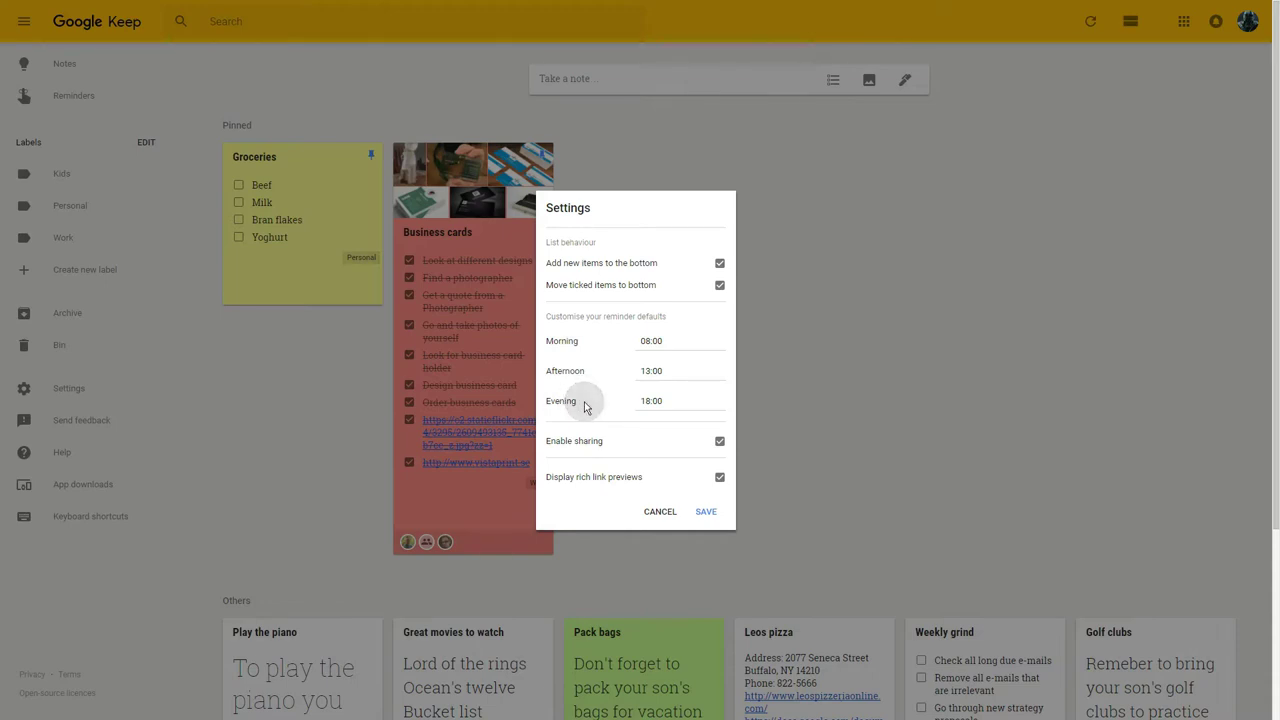
left_click(594, 441)
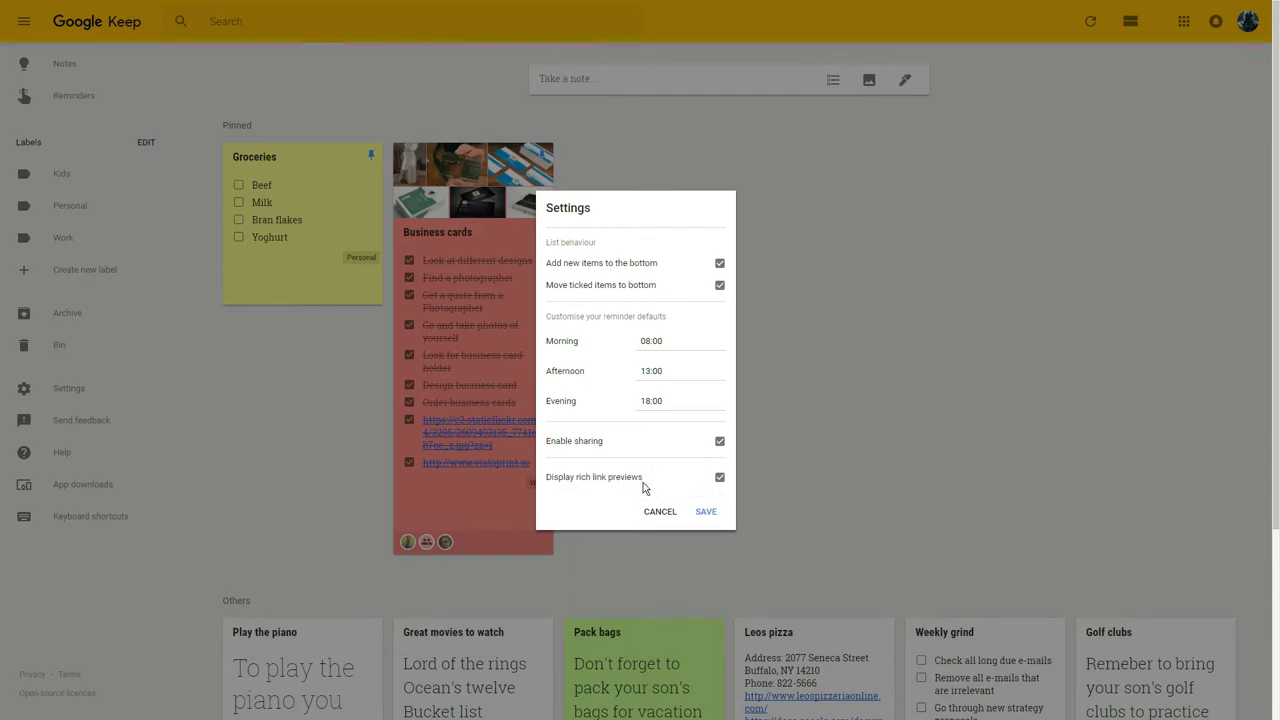
left_click(707, 512)
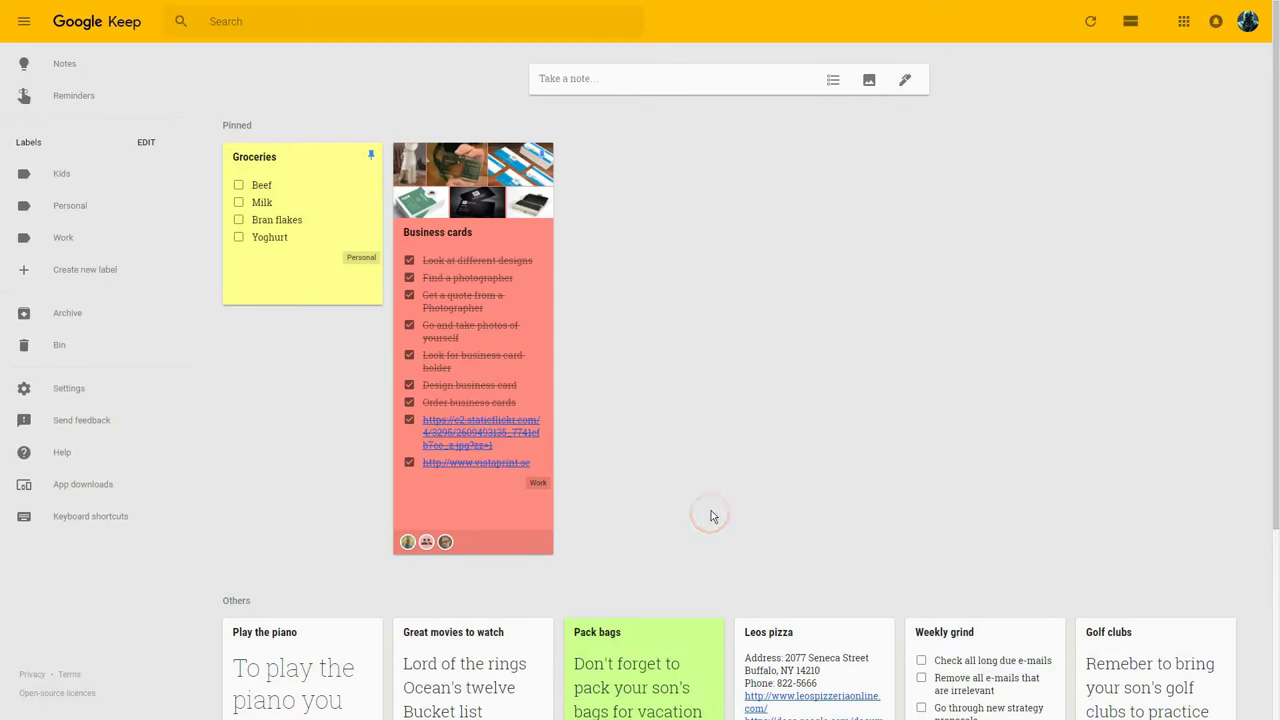
Open the Google Keep Chrome Extension Web Store listing from App downloads
scroll(711, 514, "down", 3)
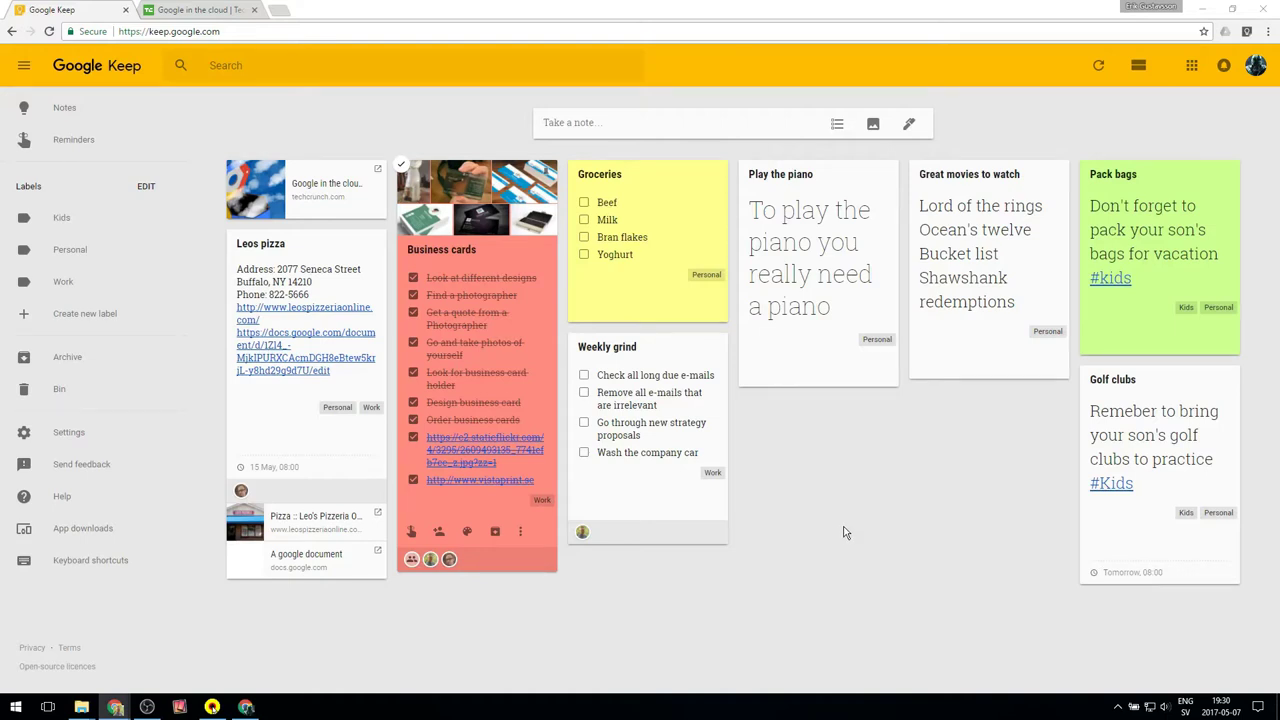
left_click(84, 537)
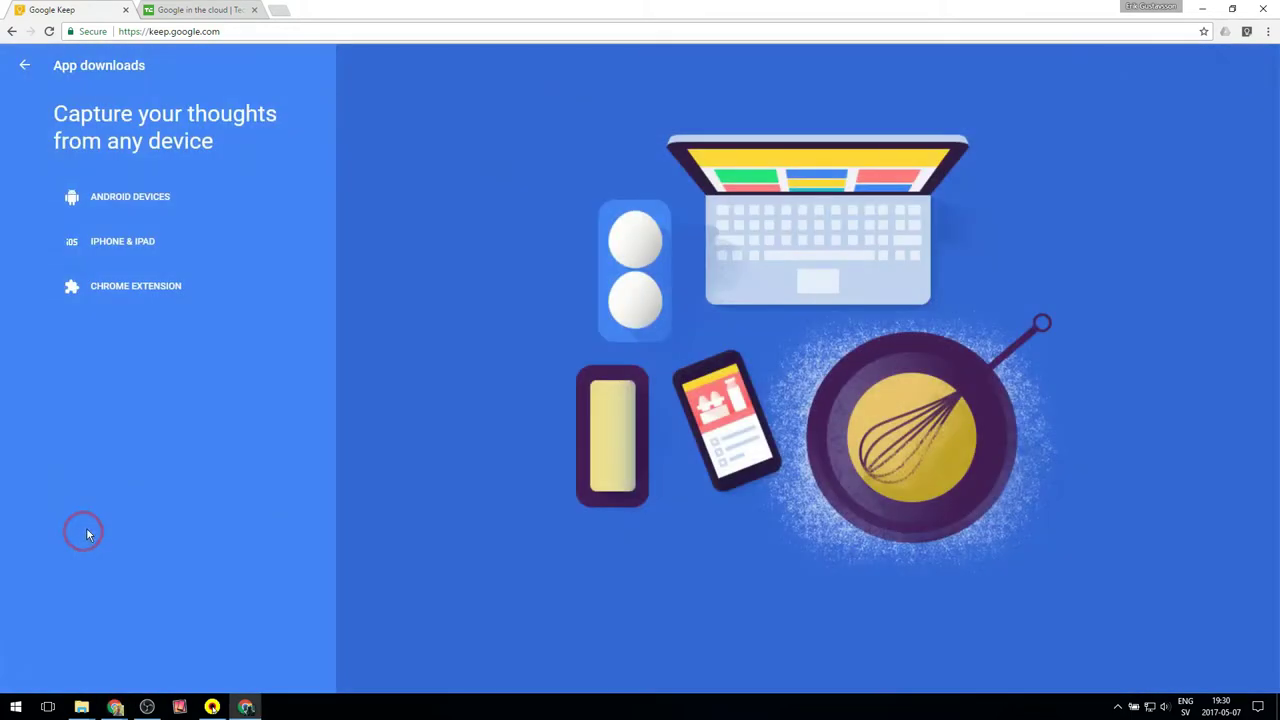
left_click(128, 290)
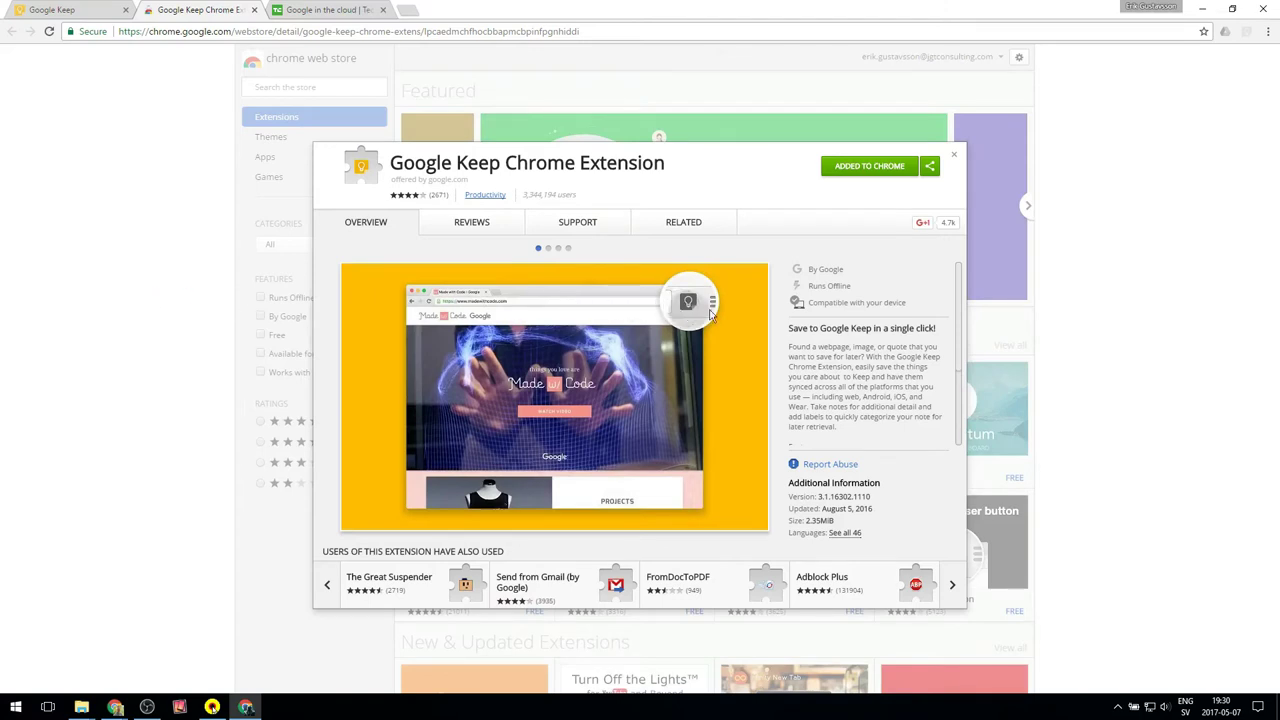
Close the extension panel and Web Store tab, returning to the Keep notes board
left_click(954, 155)
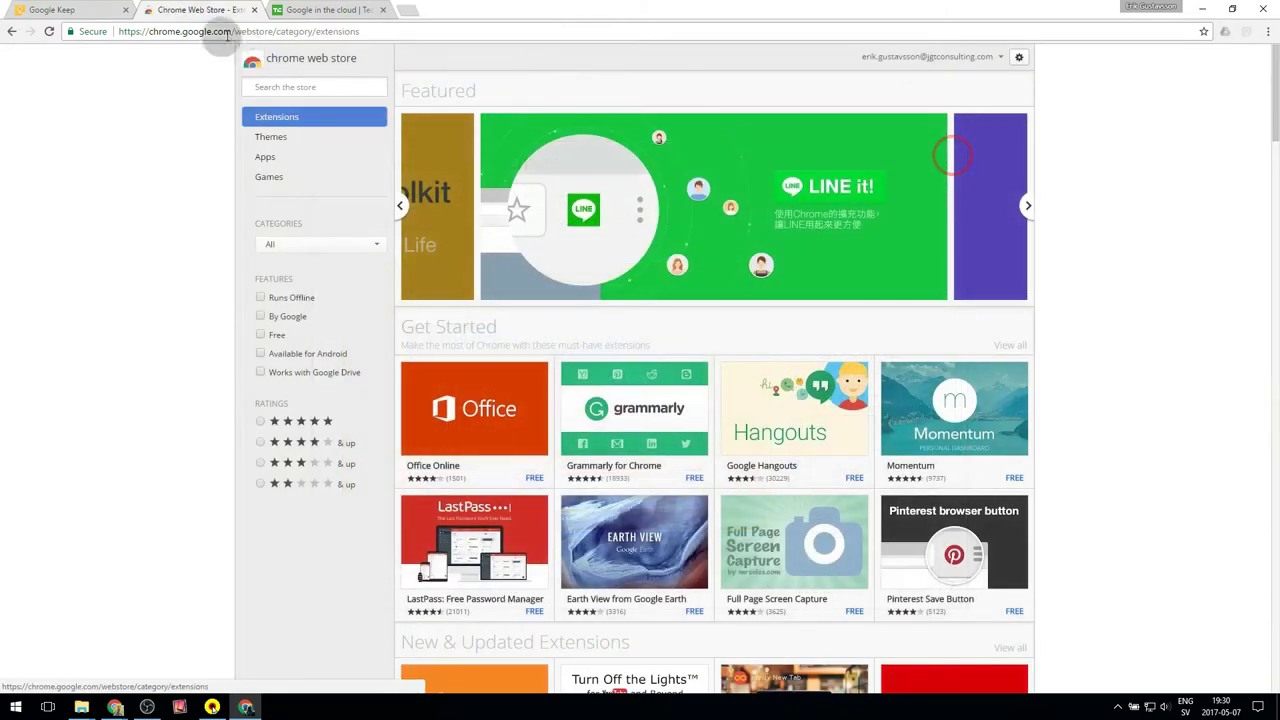
left_click(253, 12)
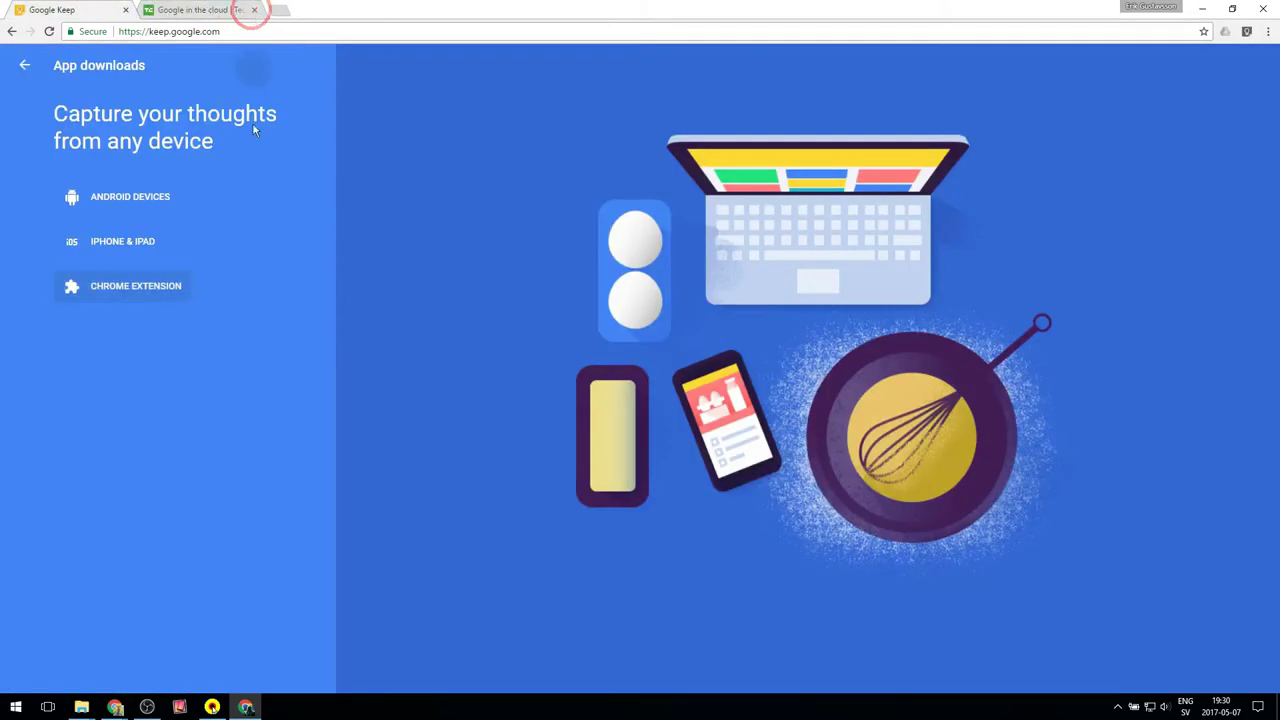
left_click(27, 66)
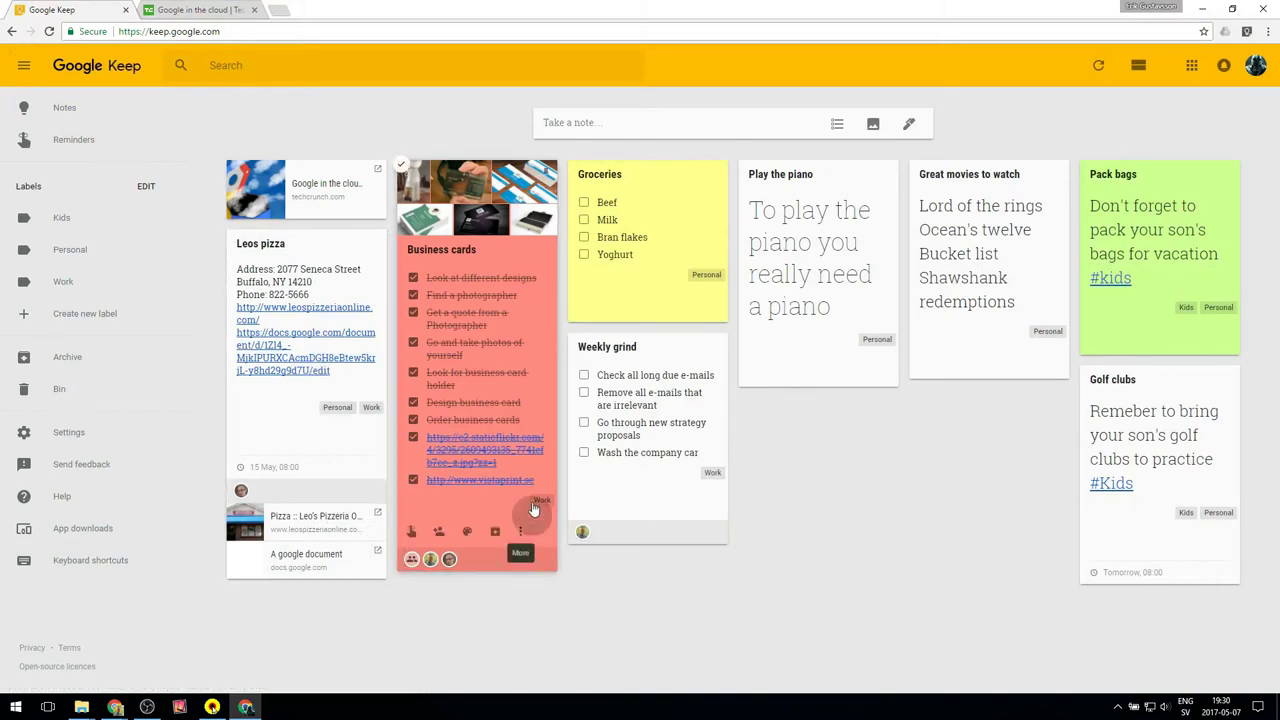
Save the TechCrunch article to Keep as 'Tech crunch' with the note 'A note about Google's cloud'
left_click(182, 9)
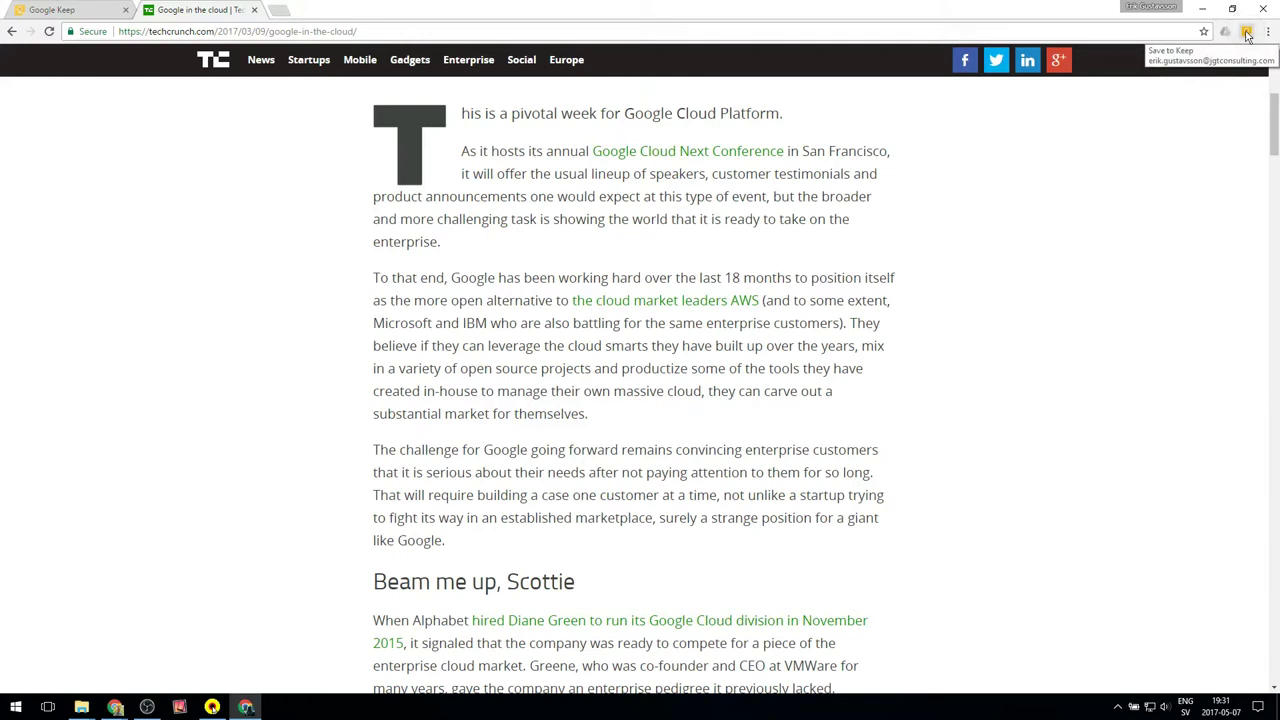
left_click(1247, 34)
type("Tech crunch")
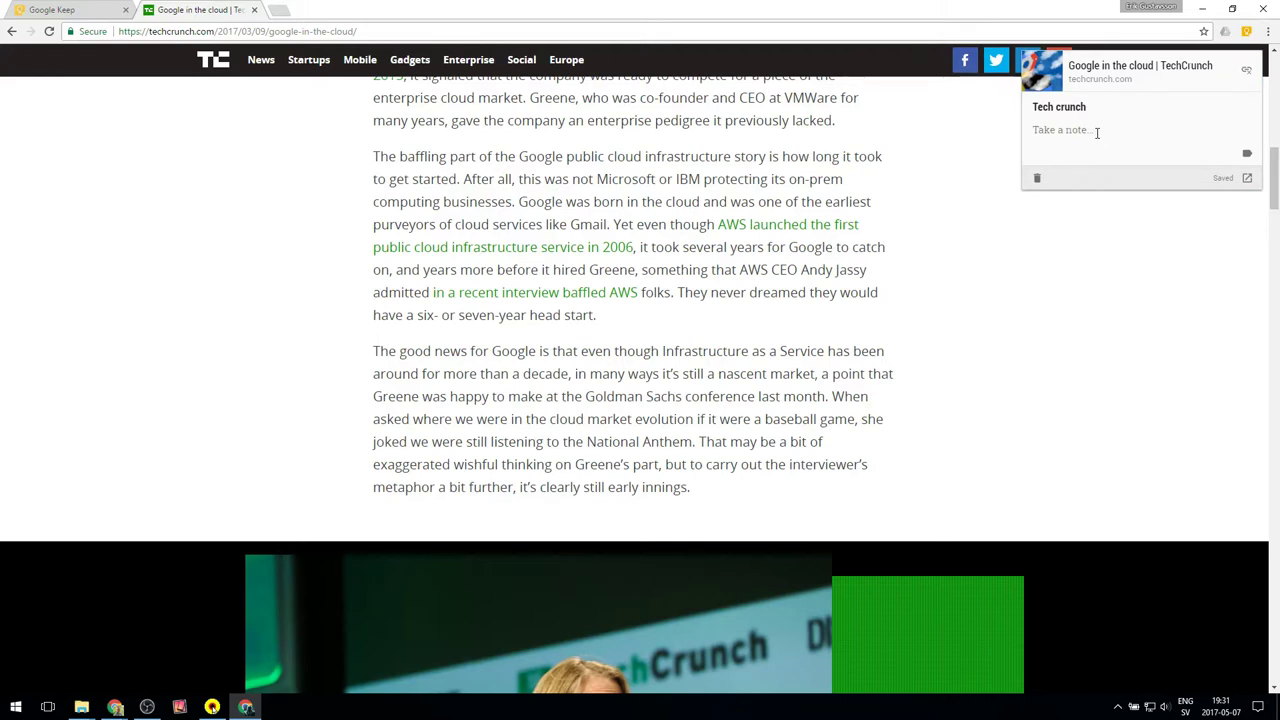
type("A note about Google's cloud")
left_click(1142, 133)
key("Return")
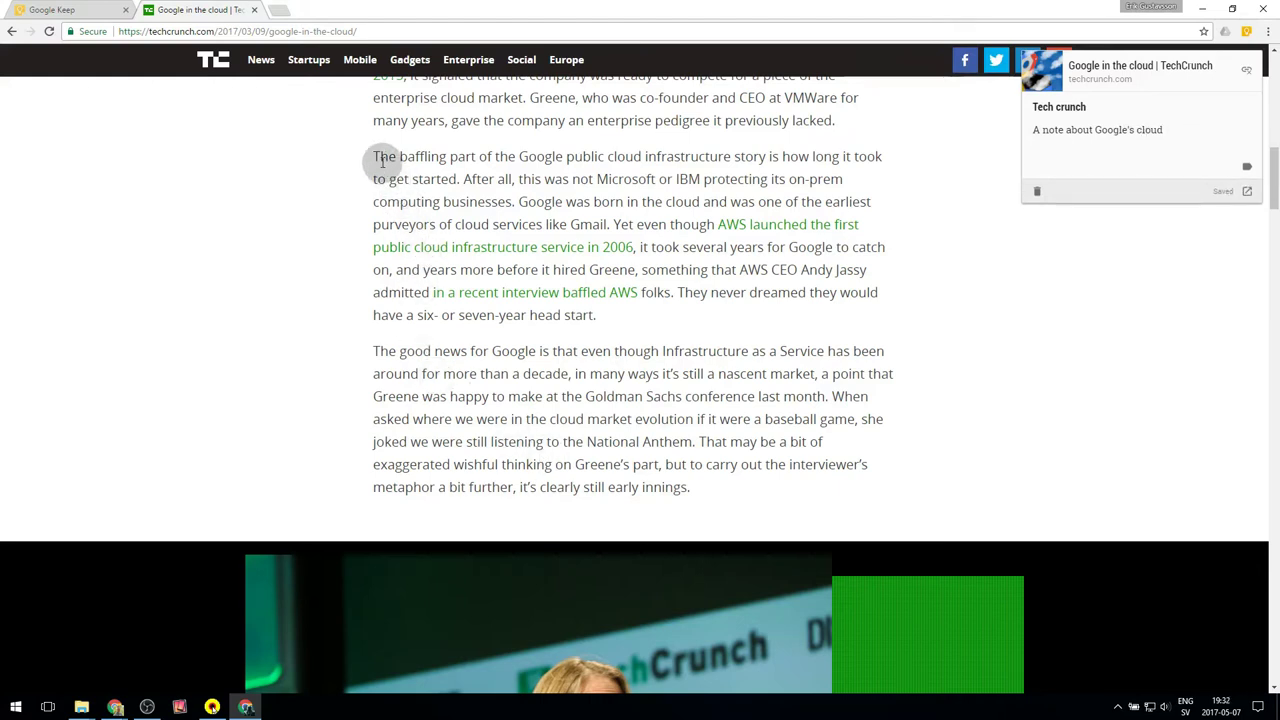
left_click_drag(375, 156, 606, 318)
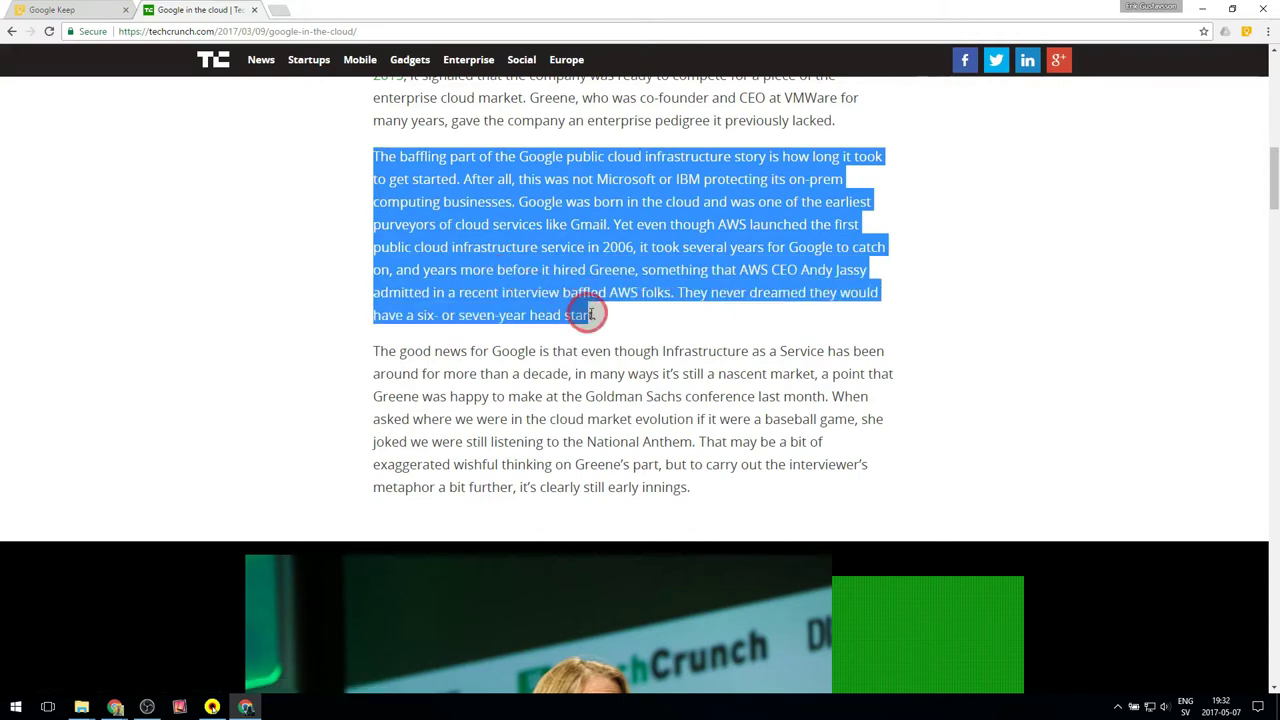
Save the selected 'The baffling part' paragraph to the Tech crunch Keep note and review it
right_click(640, 241)
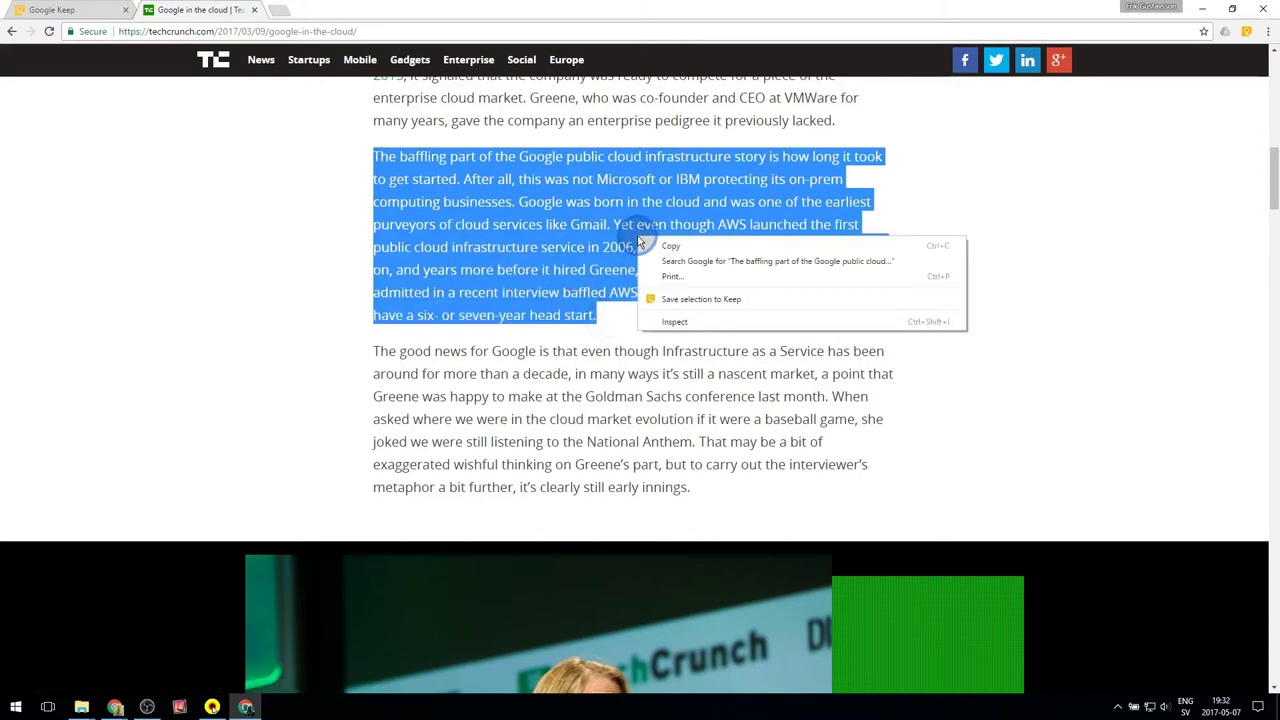
left_click(692, 298)
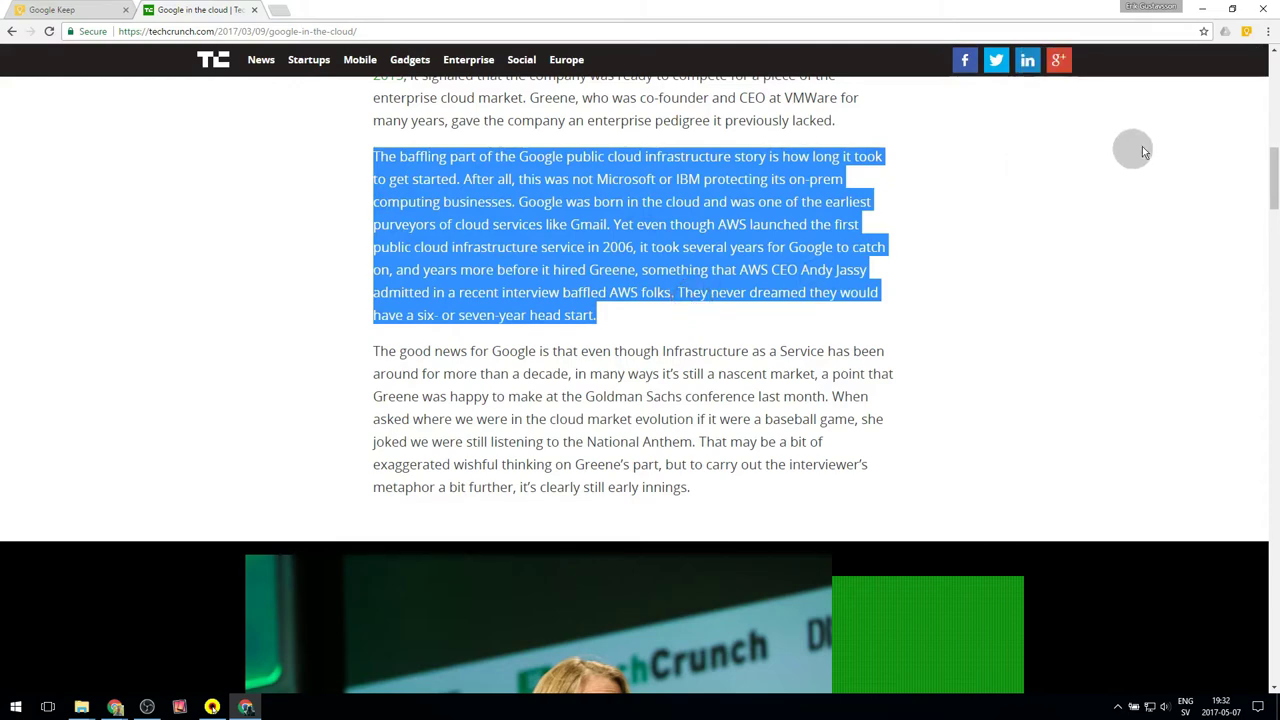
left_click(1247, 33)
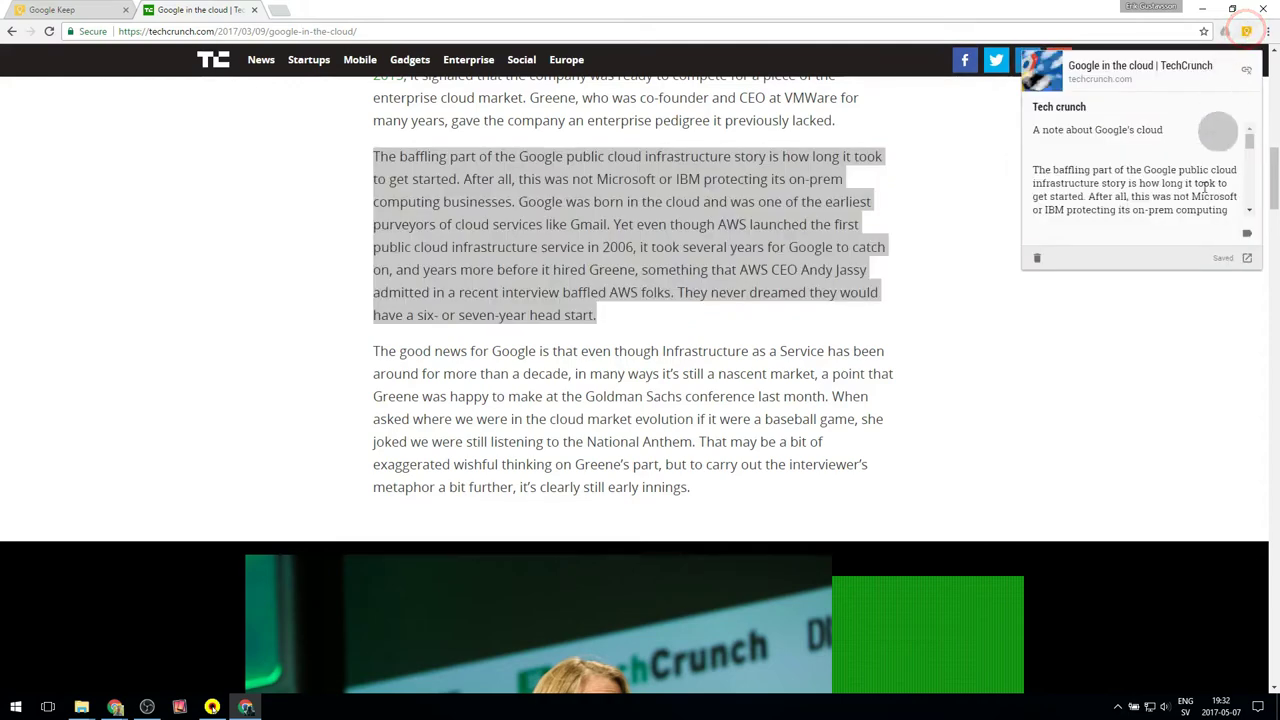
scroll(1160, 200, "down", 1)
scroll(1160, 195, "down", 1)
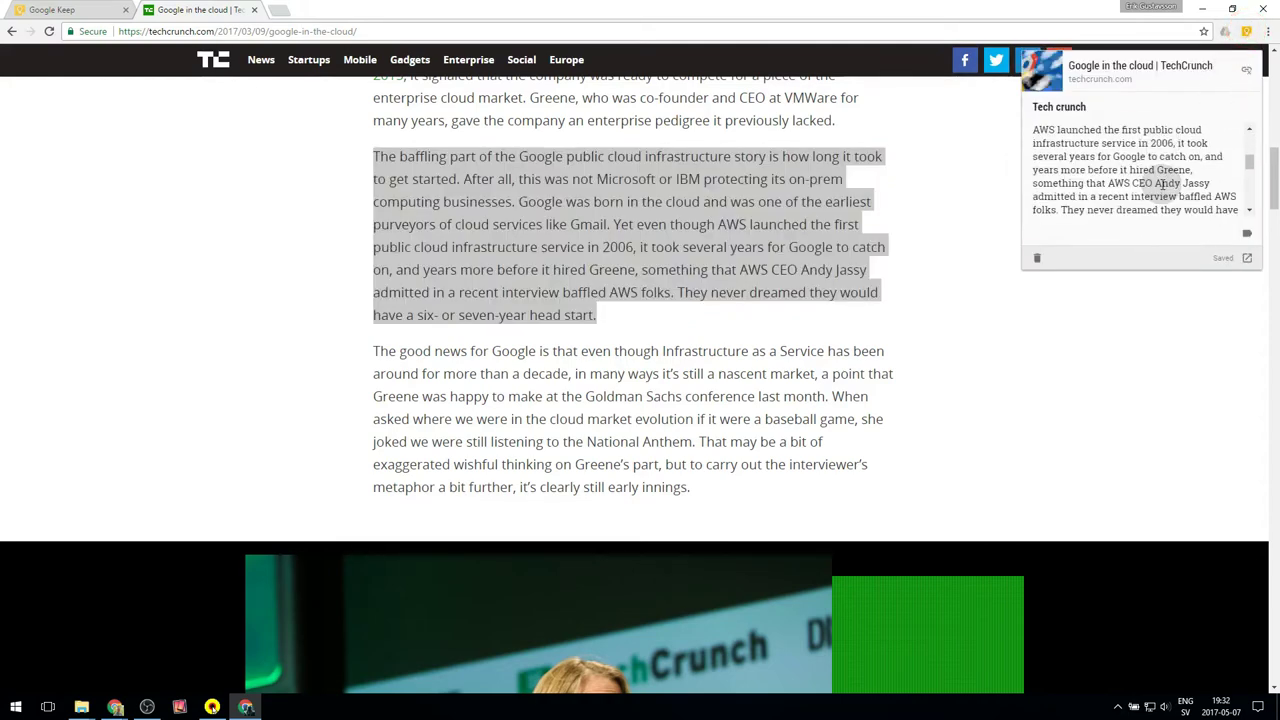
scroll(1162, 190, "down", 1)
scroll(1163, 185, "down", 1)
scroll(1162, 185, "down", 1)
scroll(1162, 185, "down", 1)
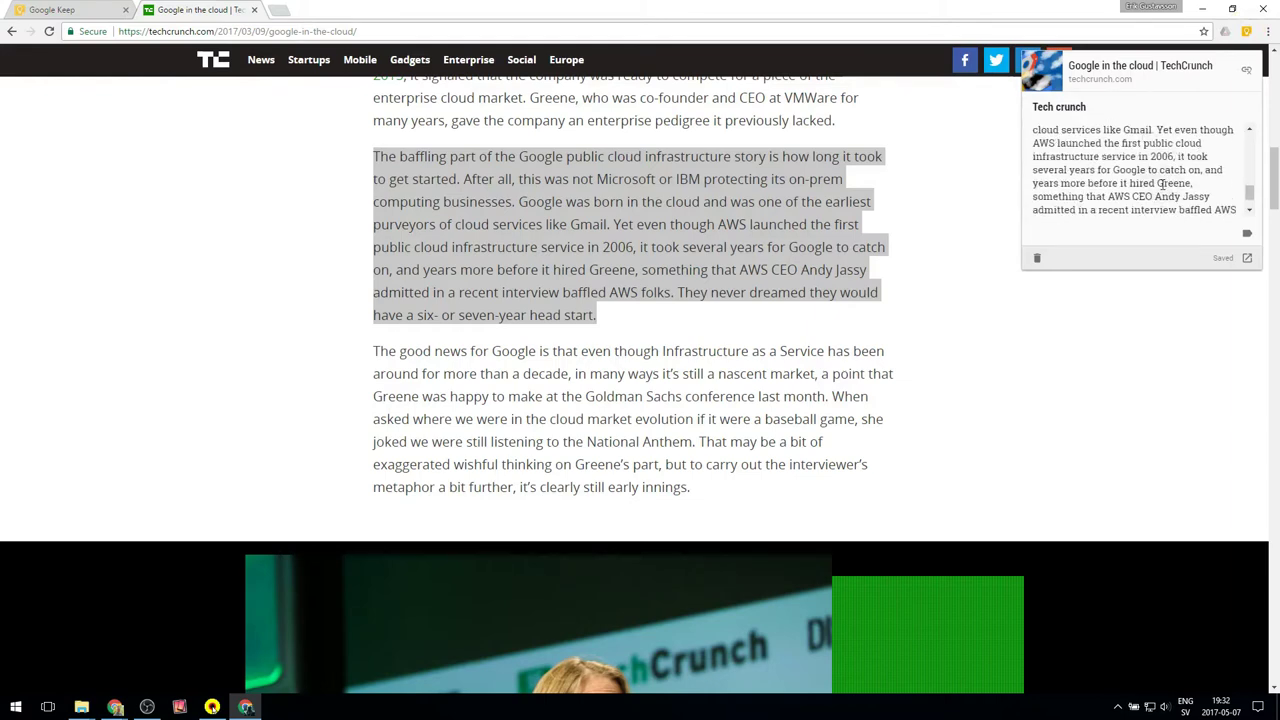
scroll(1162, 185, "down", 1)
scroll(1162, 185, "down", 1)
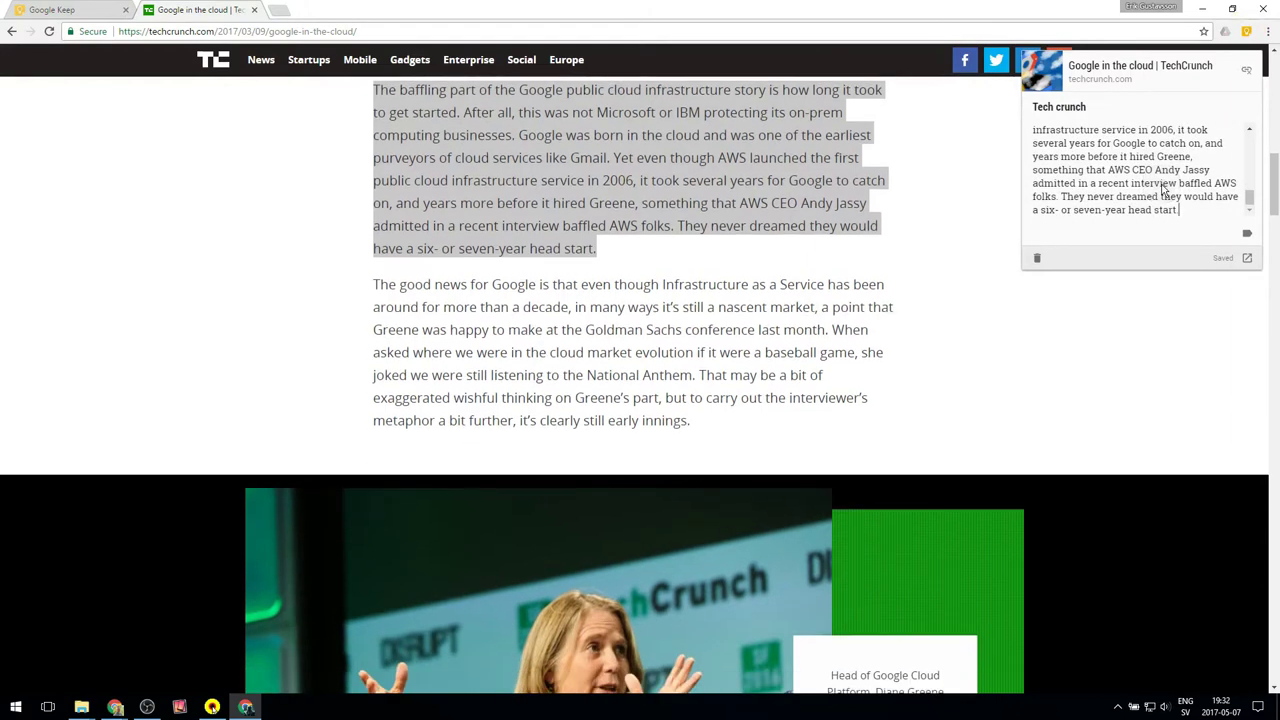
scroll(1163, 190, "up", 2)
scroll(1163, 190, "up", 1)
scroll(1163, 190, "up", 1)
scroll(1163, 190, "up", 2)
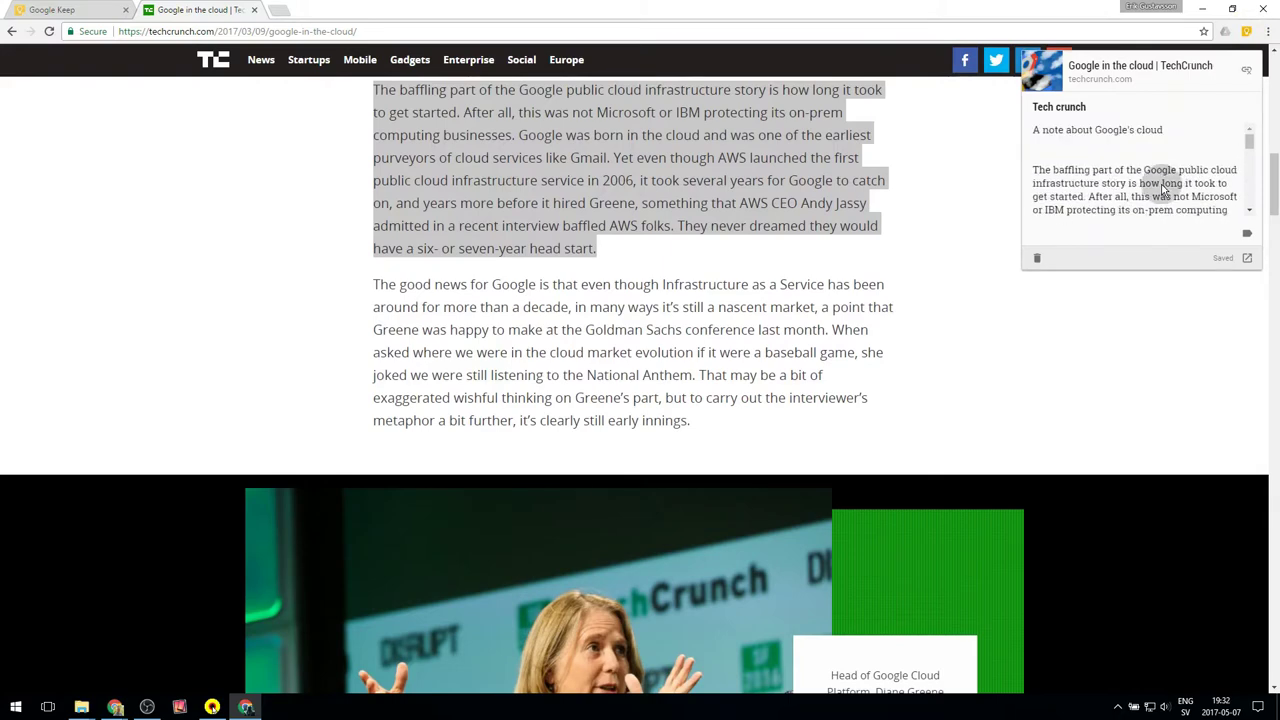
scroll(1163, 190, "up", 2)
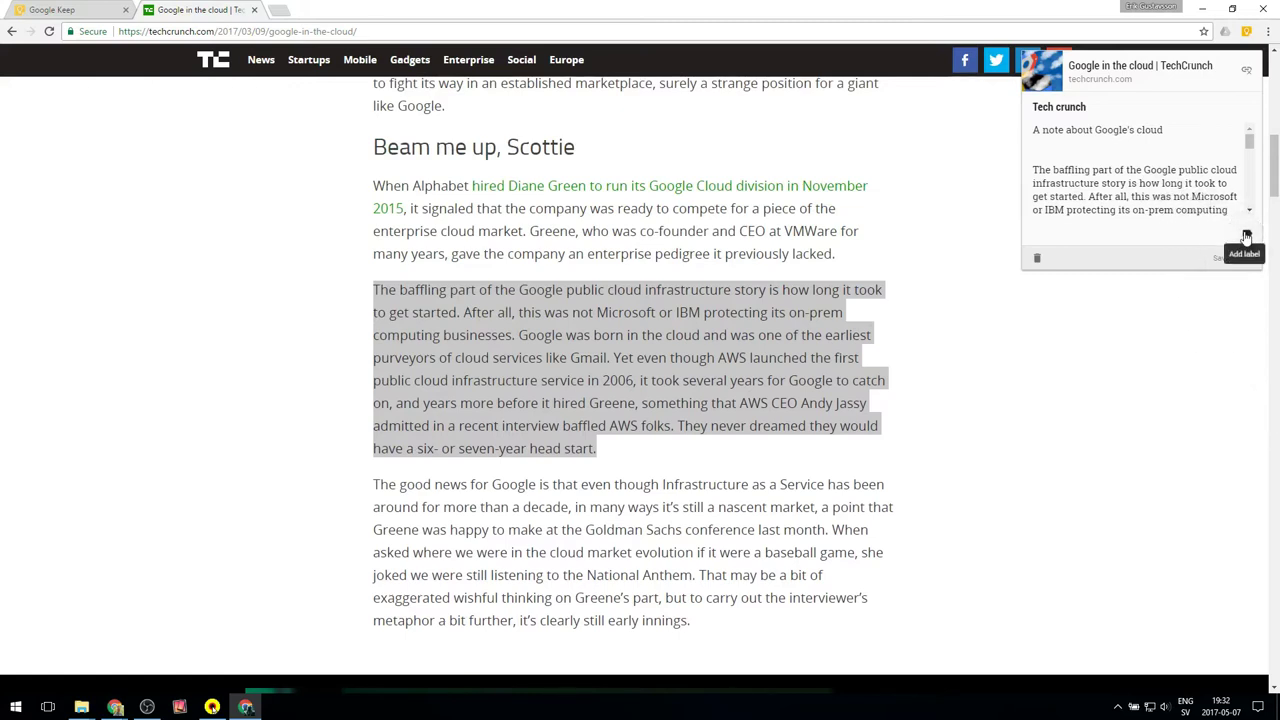
Apply the Work label to the Tech crunch note
left_click(1247, 236)
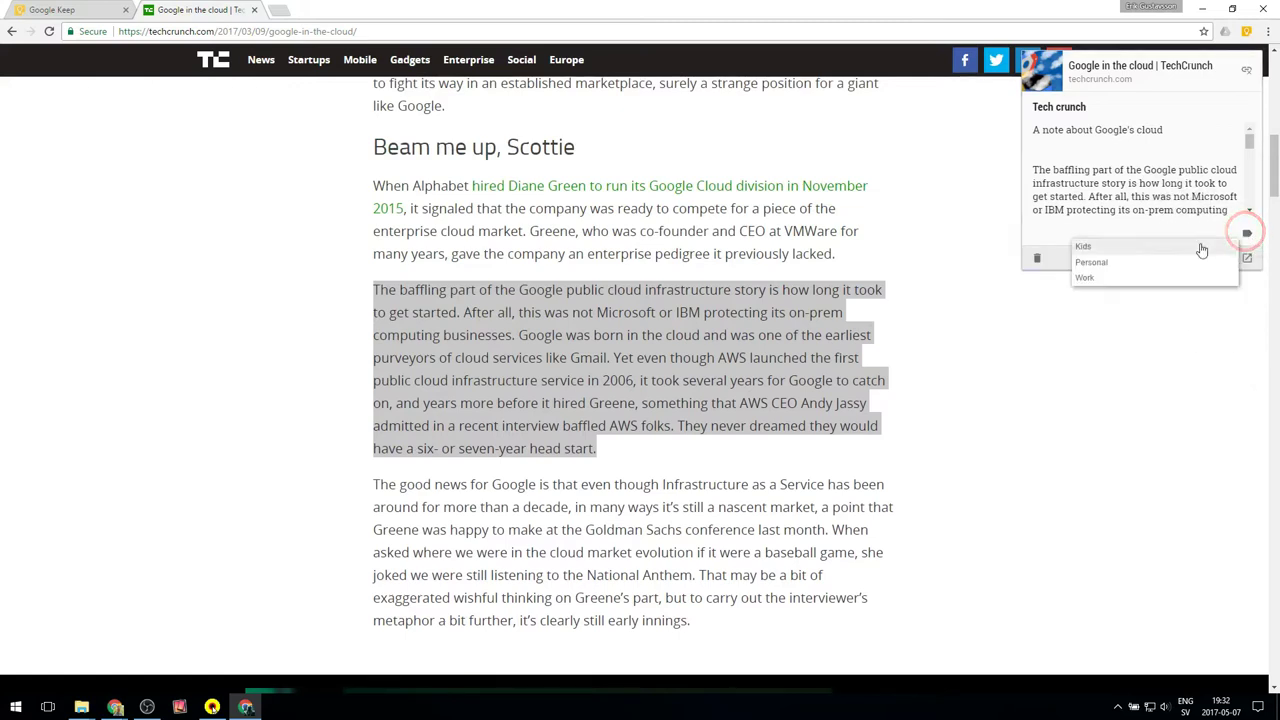
left_click(1094, 279)
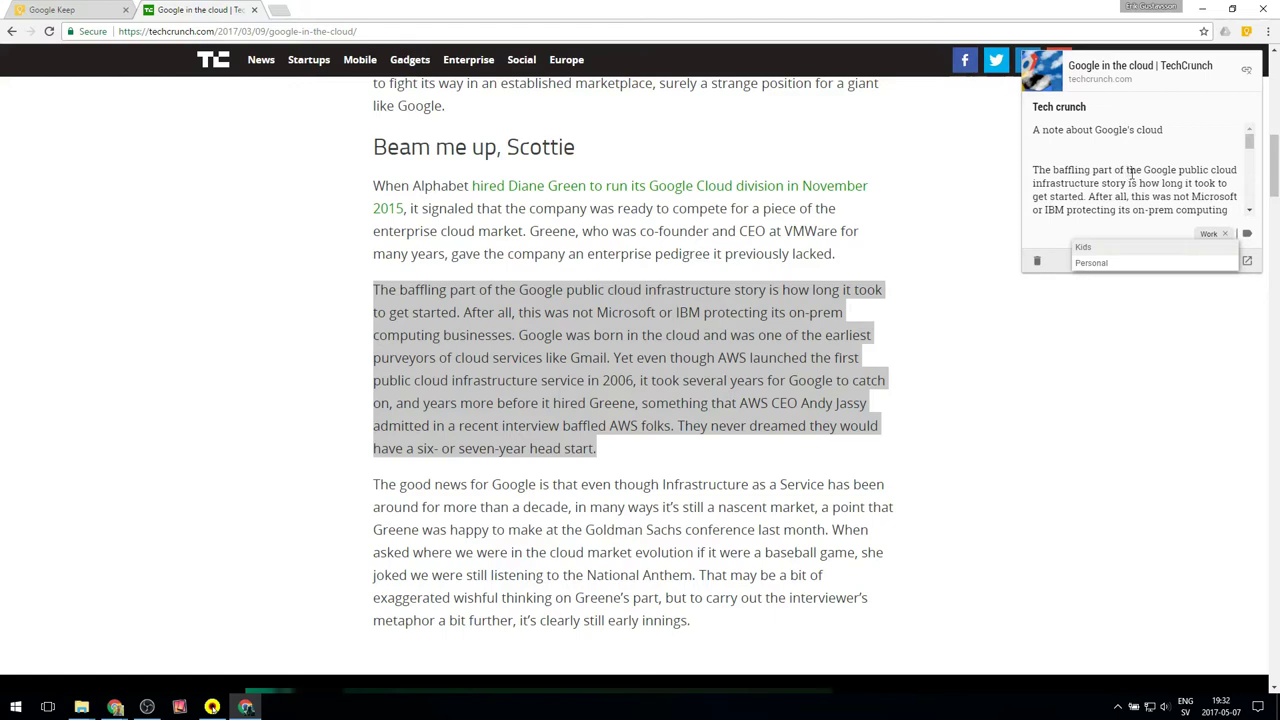
left_click(1132, 181)
Open the TechCrunch WebVR home article and select the 'WebVR allows users' paragraph
left_click(12, 32)
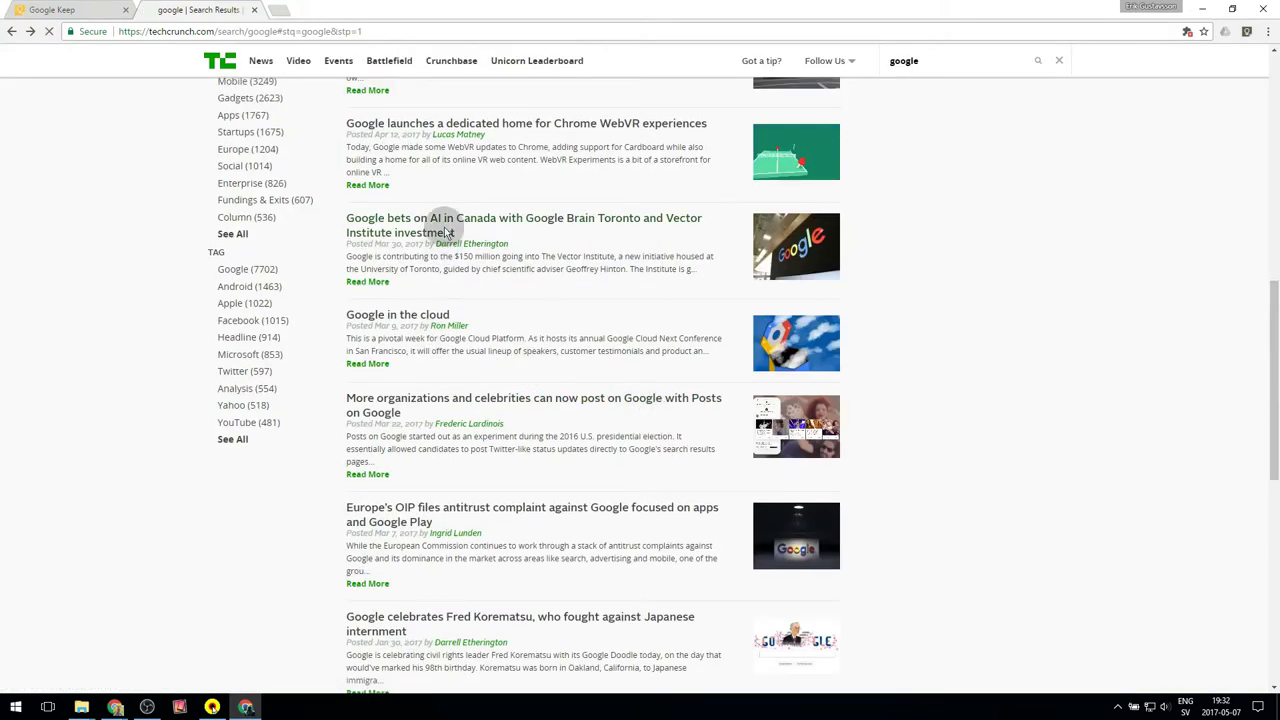
left_click(406, 123)
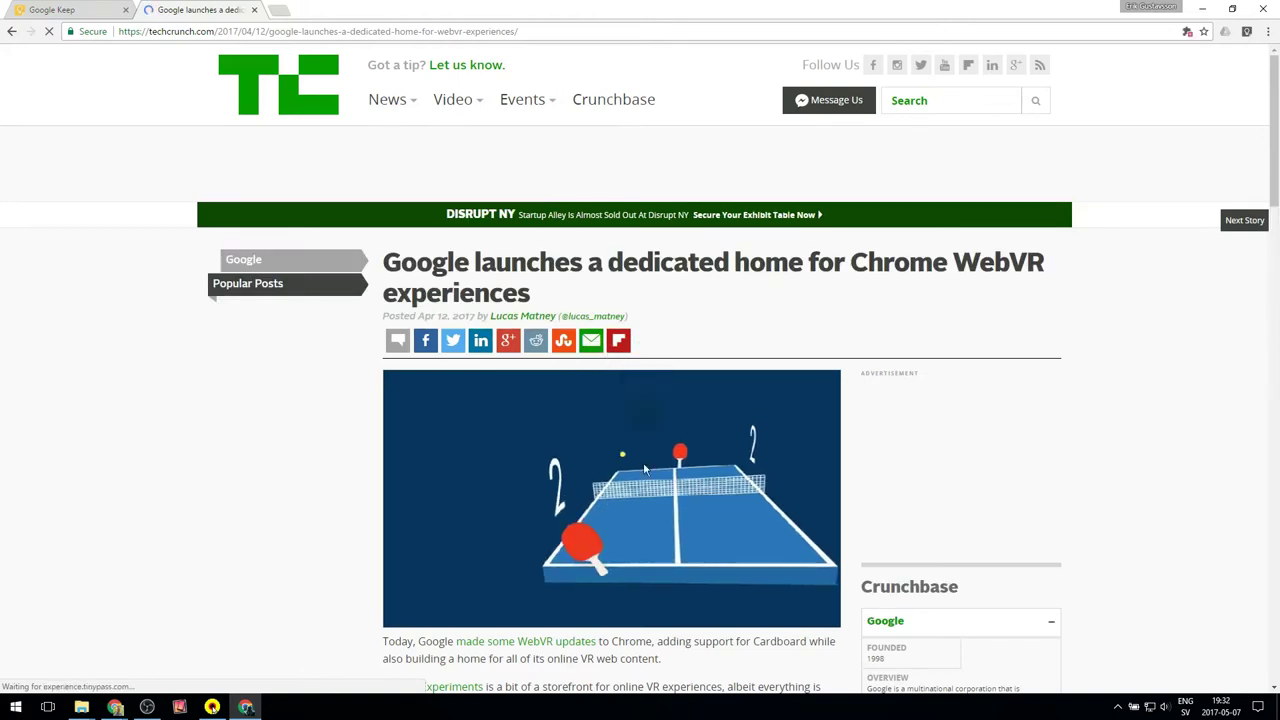
scroll(580, 498, "down", 3)
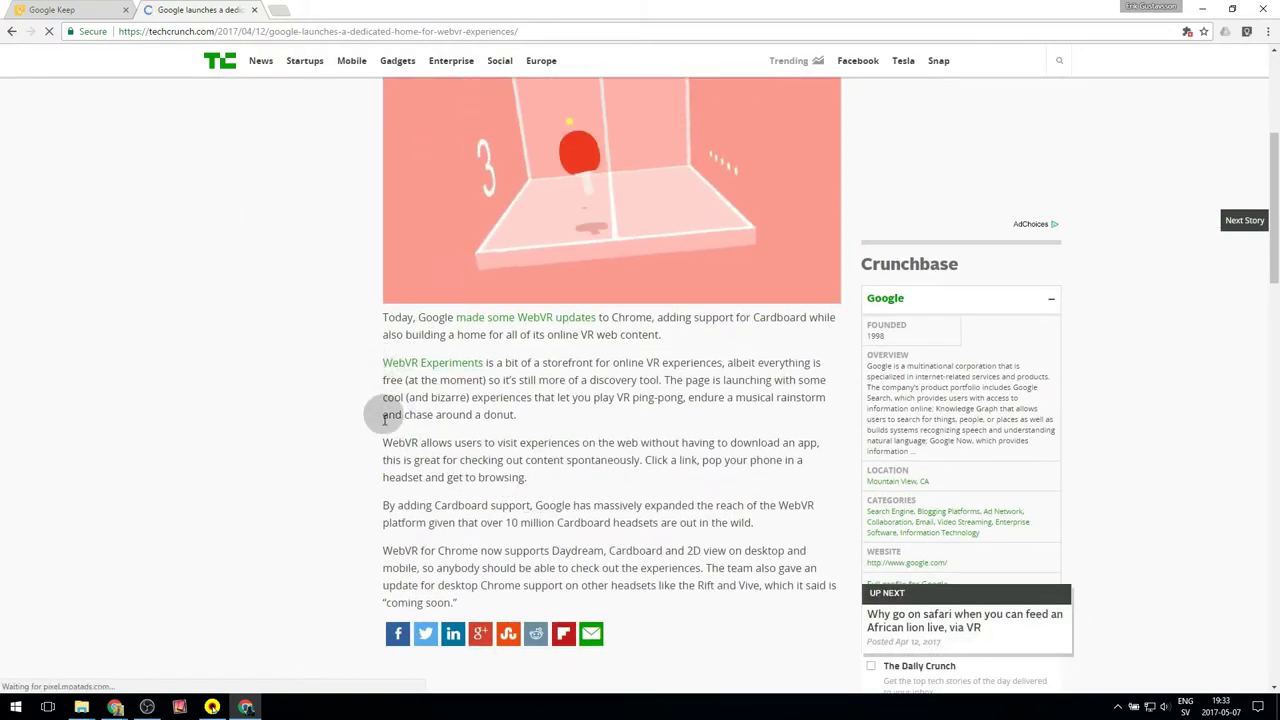
left_click_drag(383, 440, 522, 482)
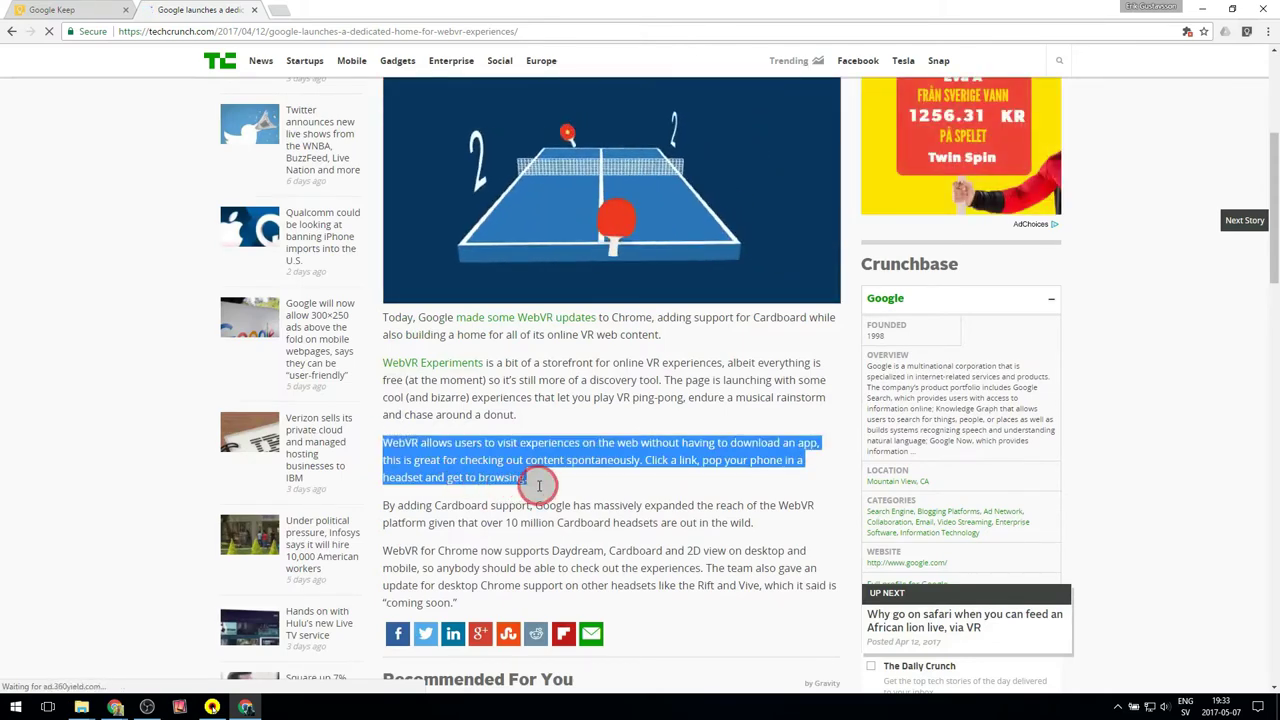
Save the selected paragraph to Keep with the Work label and title 'Kids play'
right_click(566, 467)
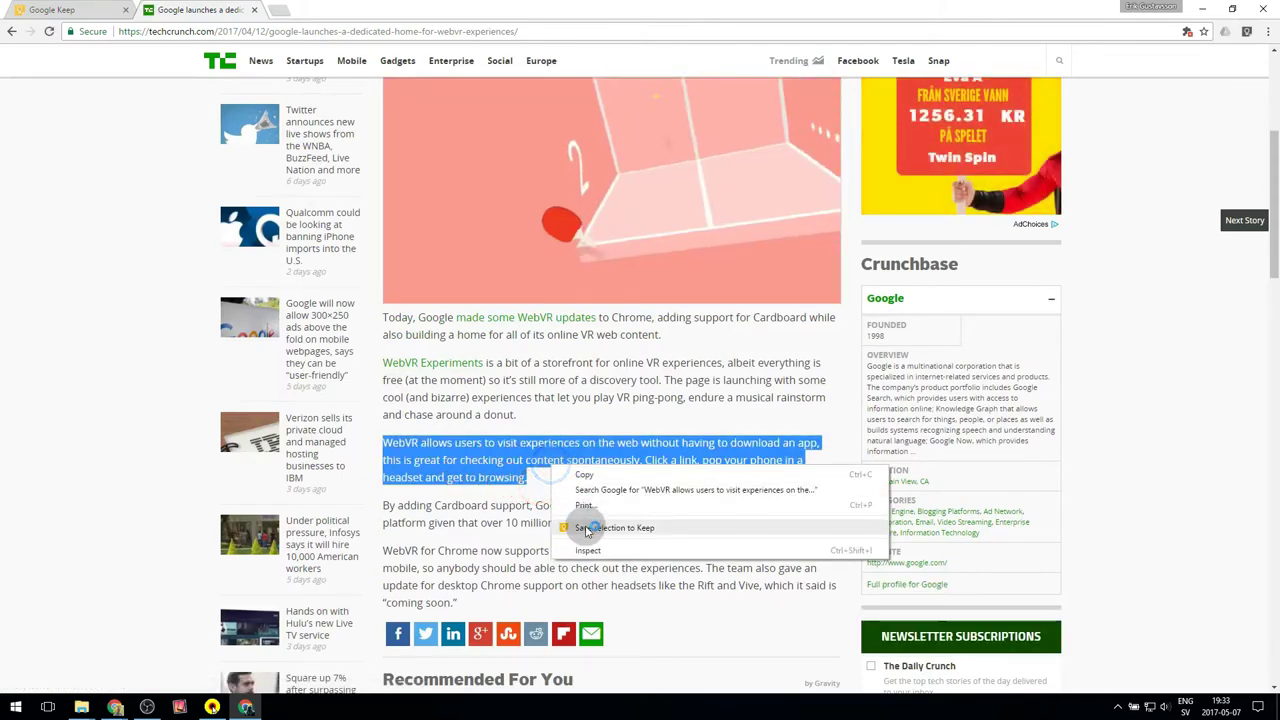
left_click(585, 525)
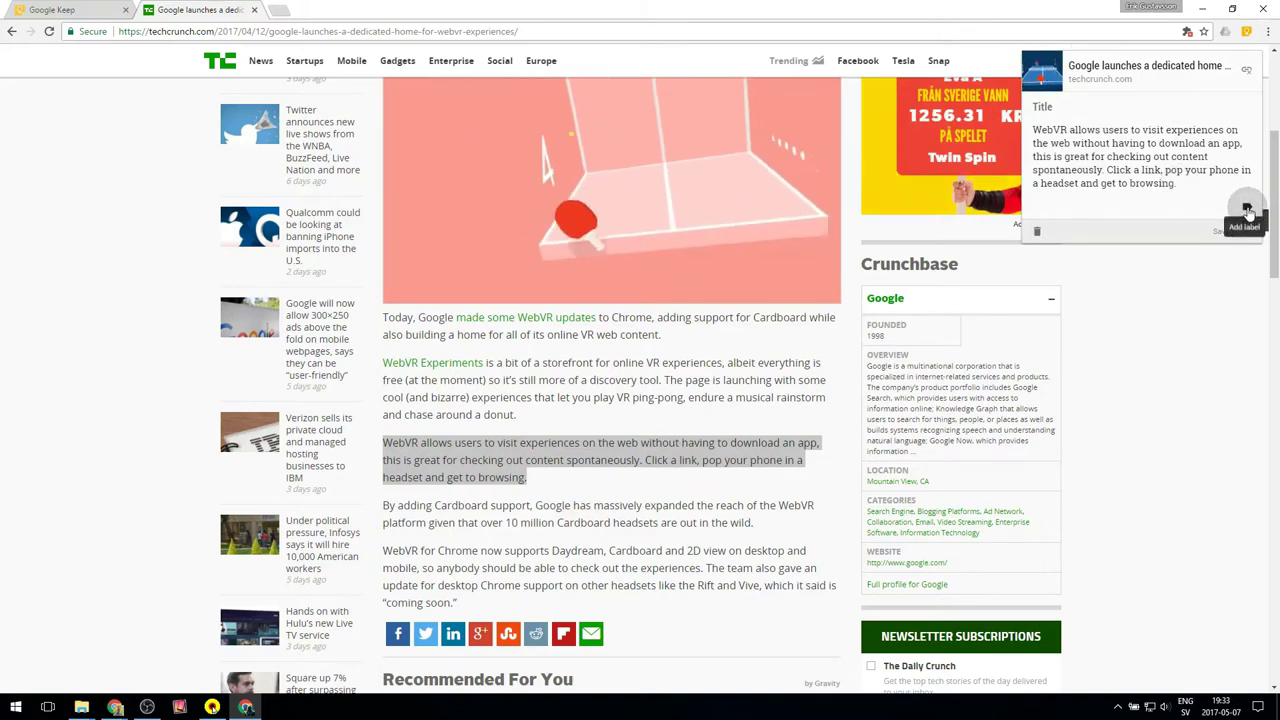
left_click(1244, 206)
left_click(1092, 251)
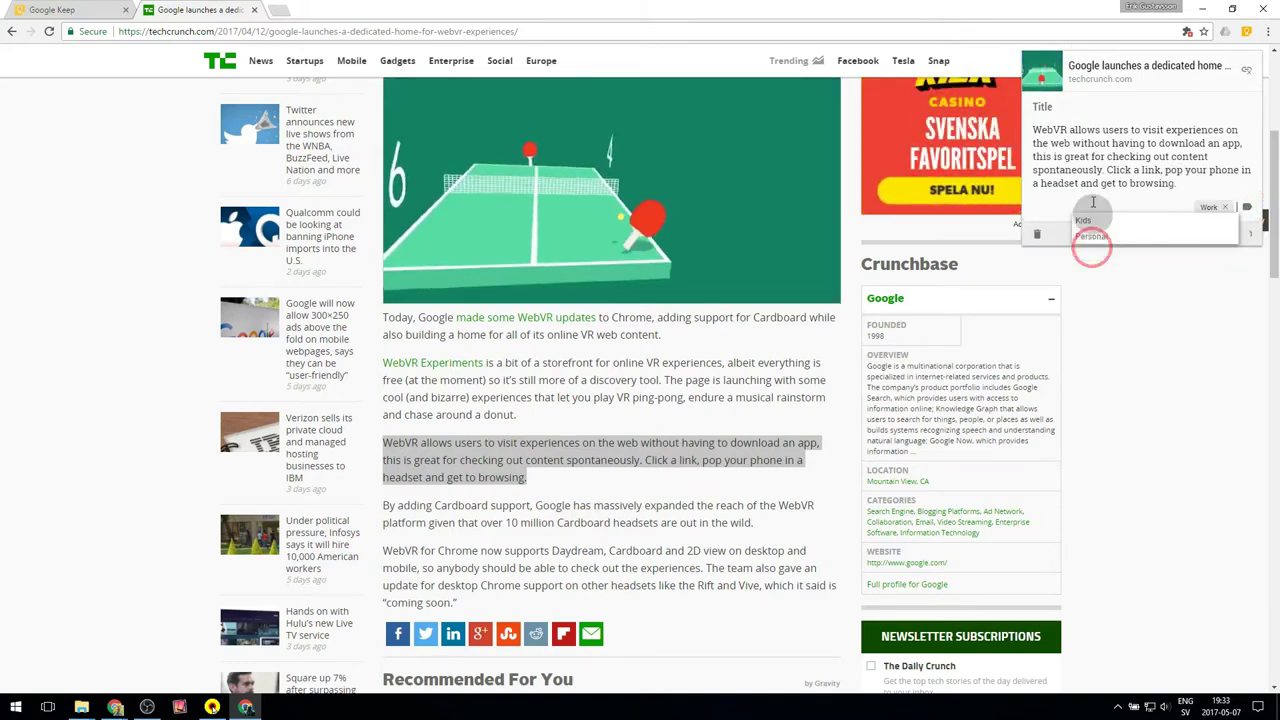
left_click(1043, 105)
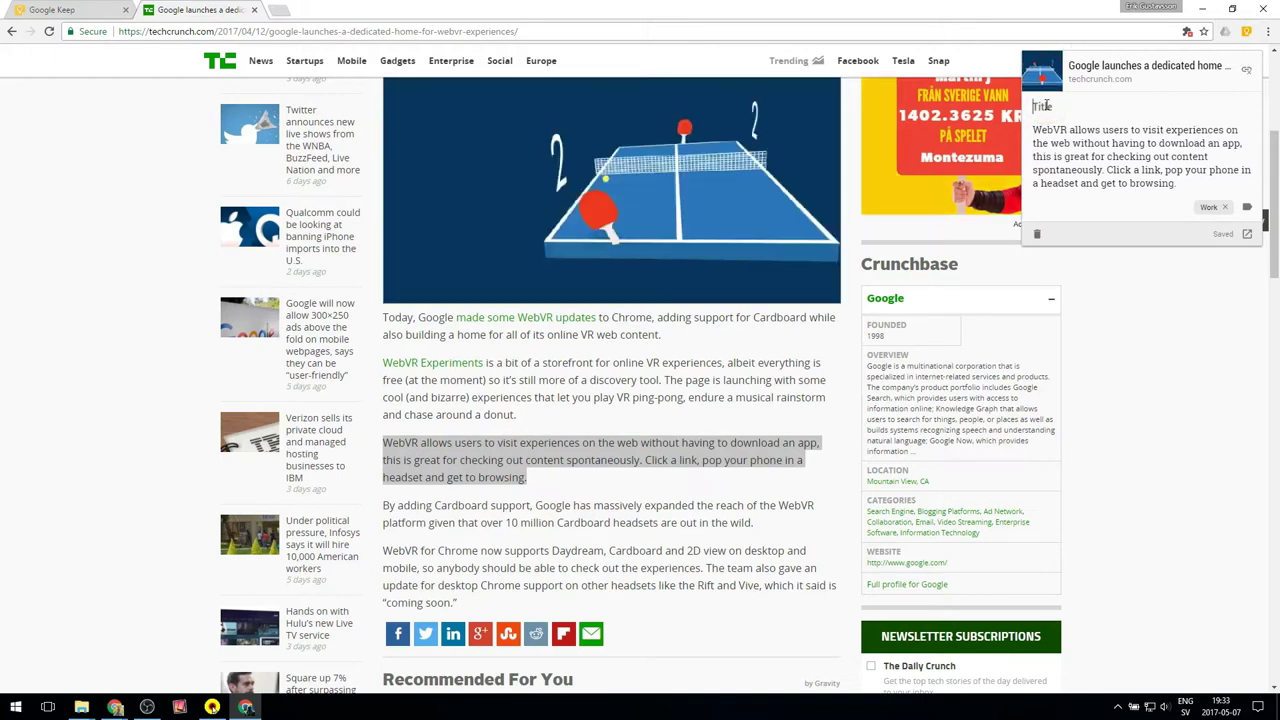
type("Kids play")
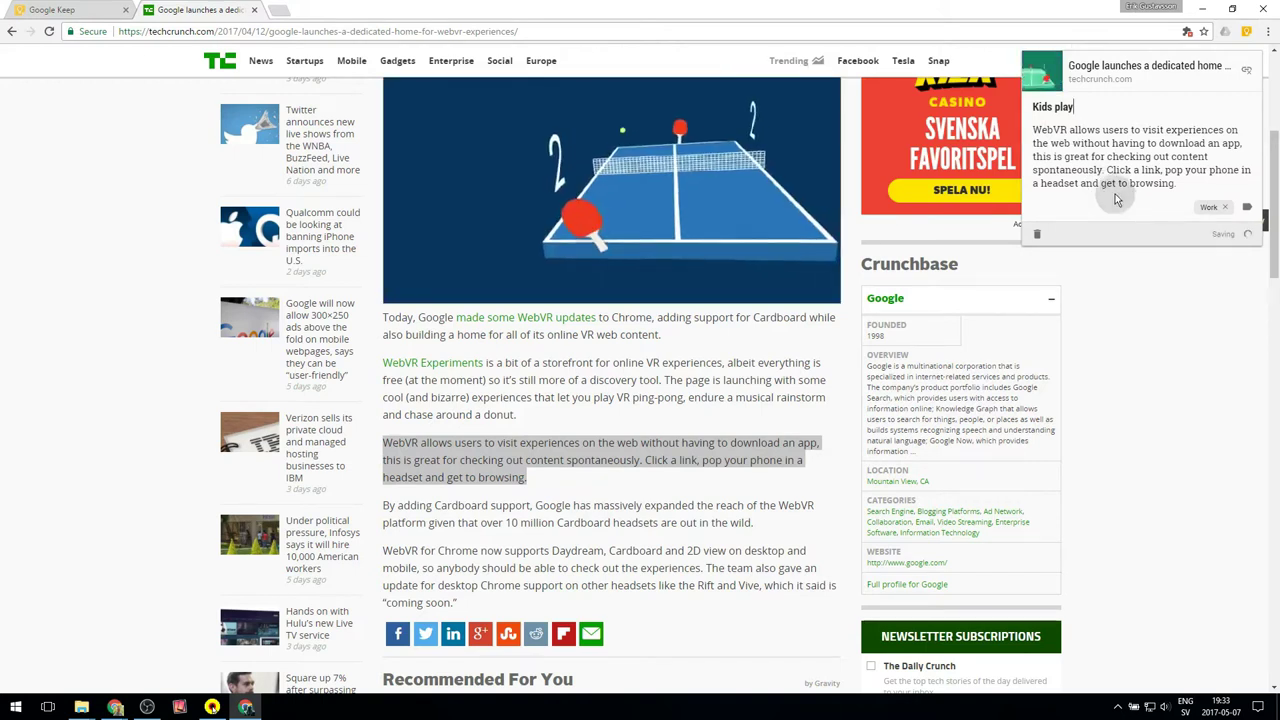
Close and reopen the Keep popup to check the saved Kids play note
left_click(1247, 35)
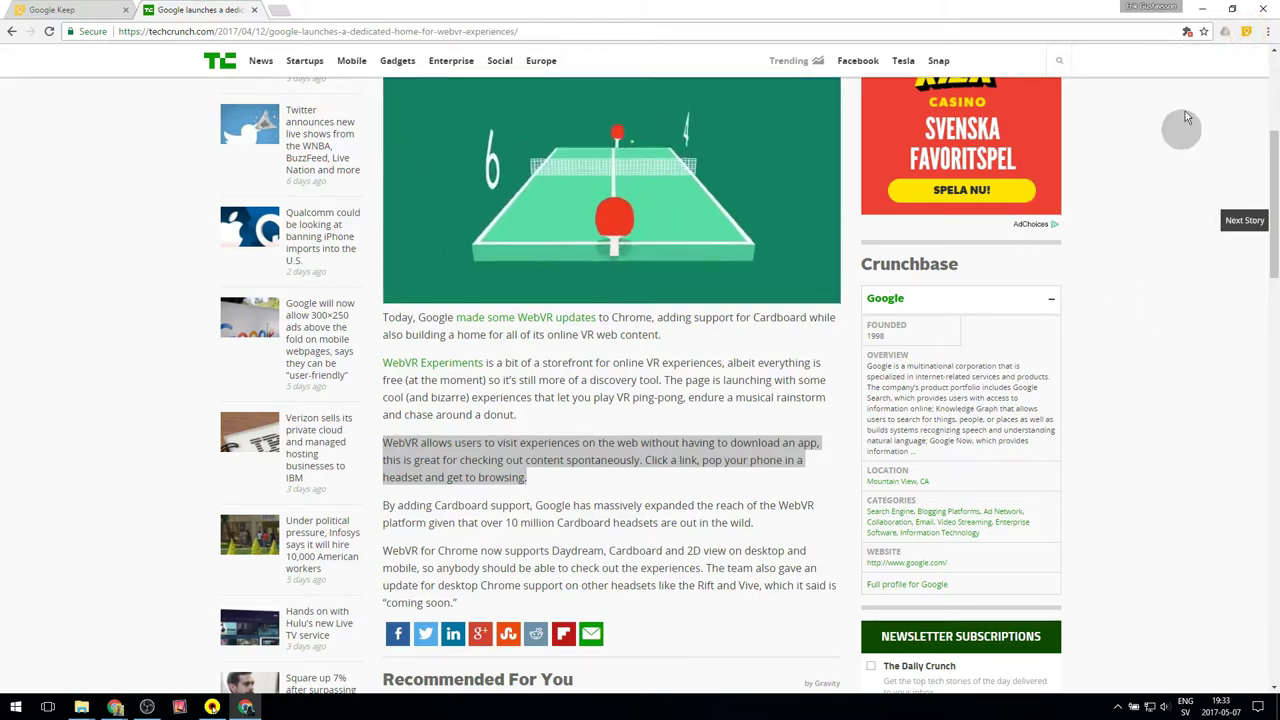
left_click(1247, 35)
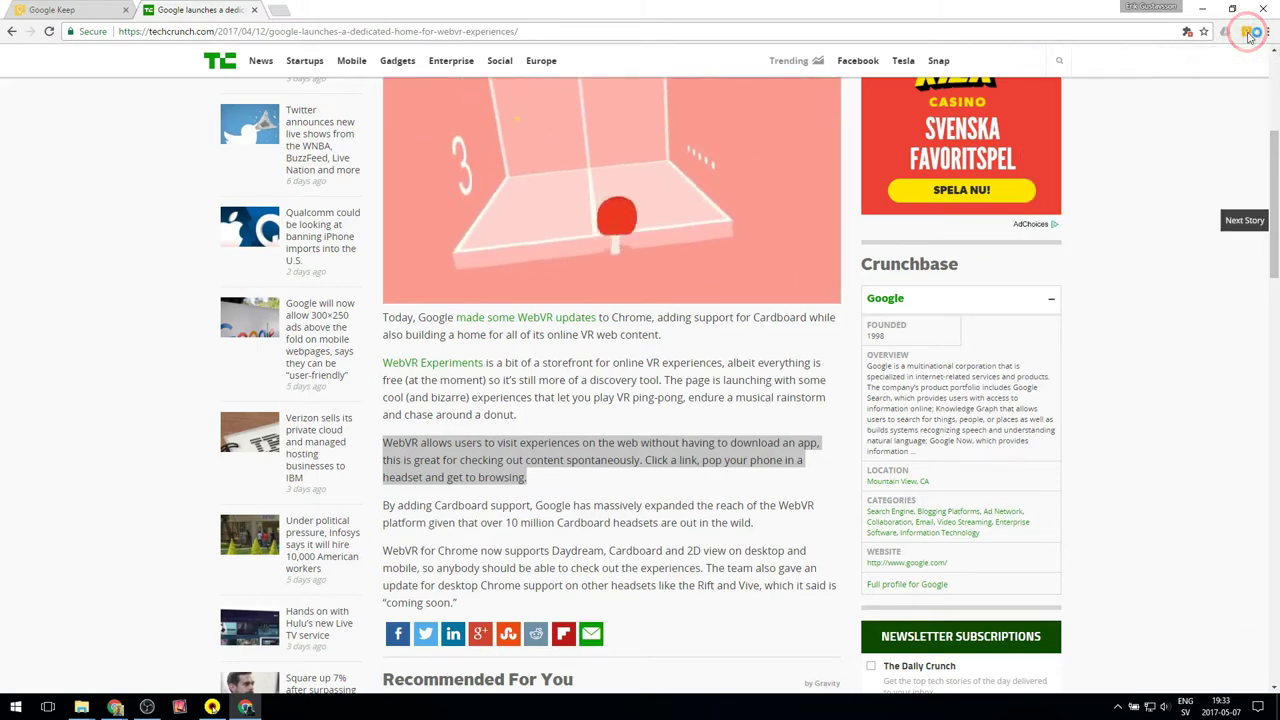
left_click(1247, 35)
type("Kids play")
left_click(1105, 245)
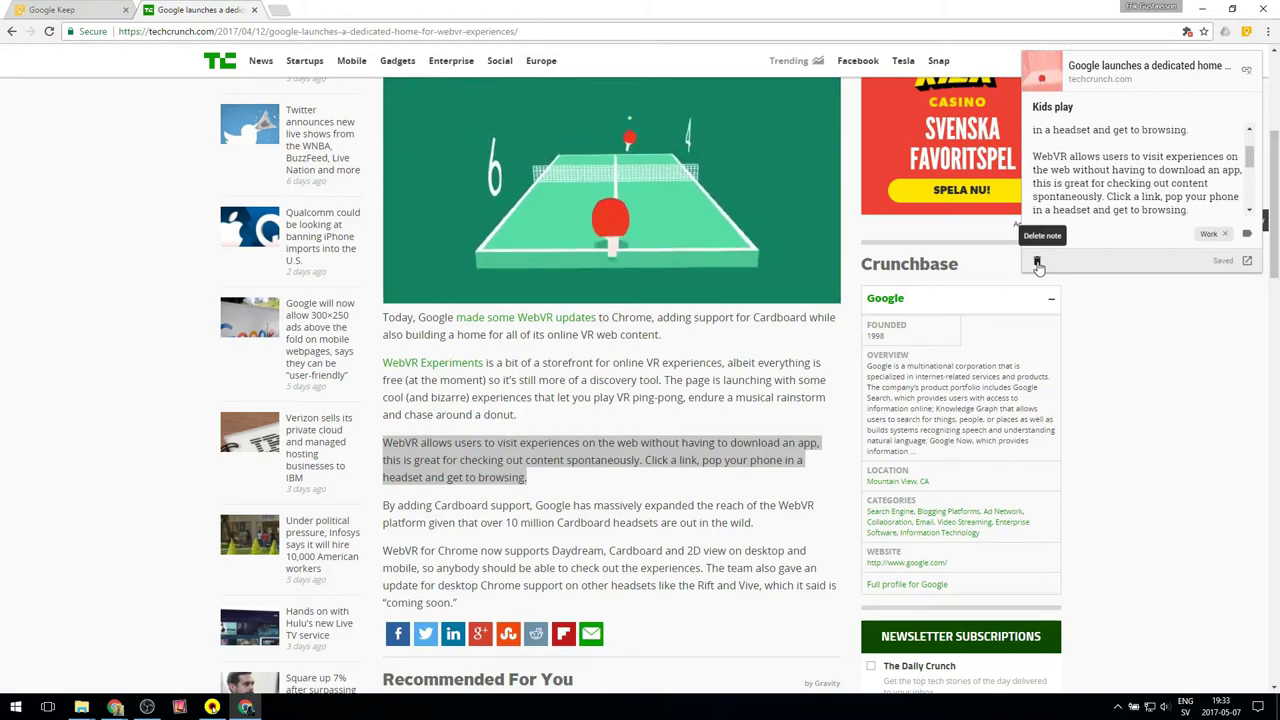
Switch to the Google Keep tab showing the new Kids play and Tech crunch notes
left_click(84, 13)
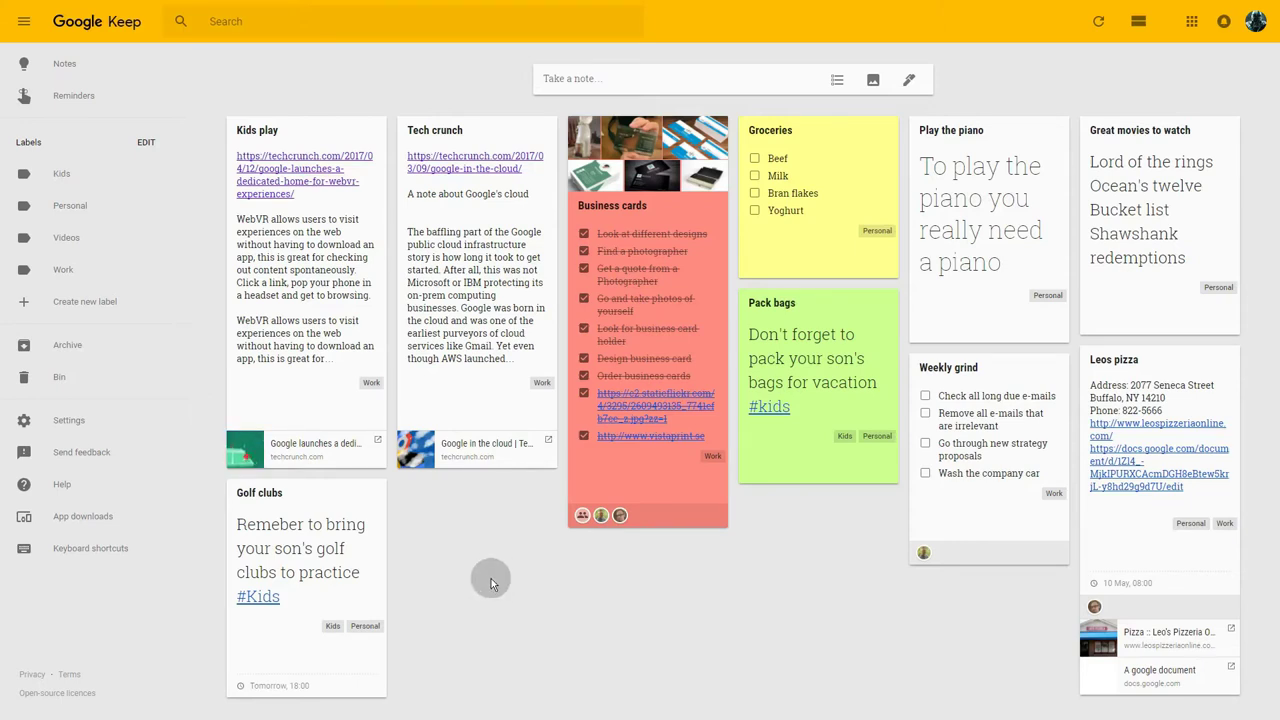
mouse_move(1124, 328)
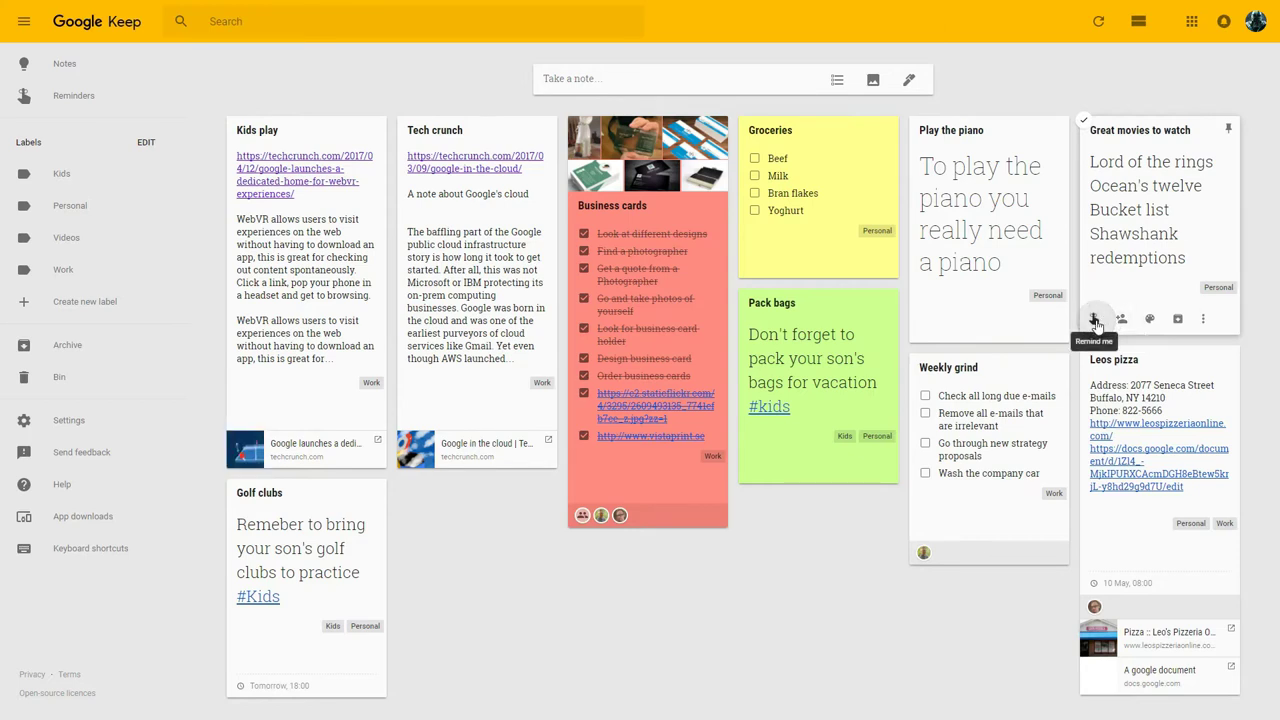
Set a reminder on Great movies to watch for 8 May 2017 at 13:00
left_click(1094, 320)
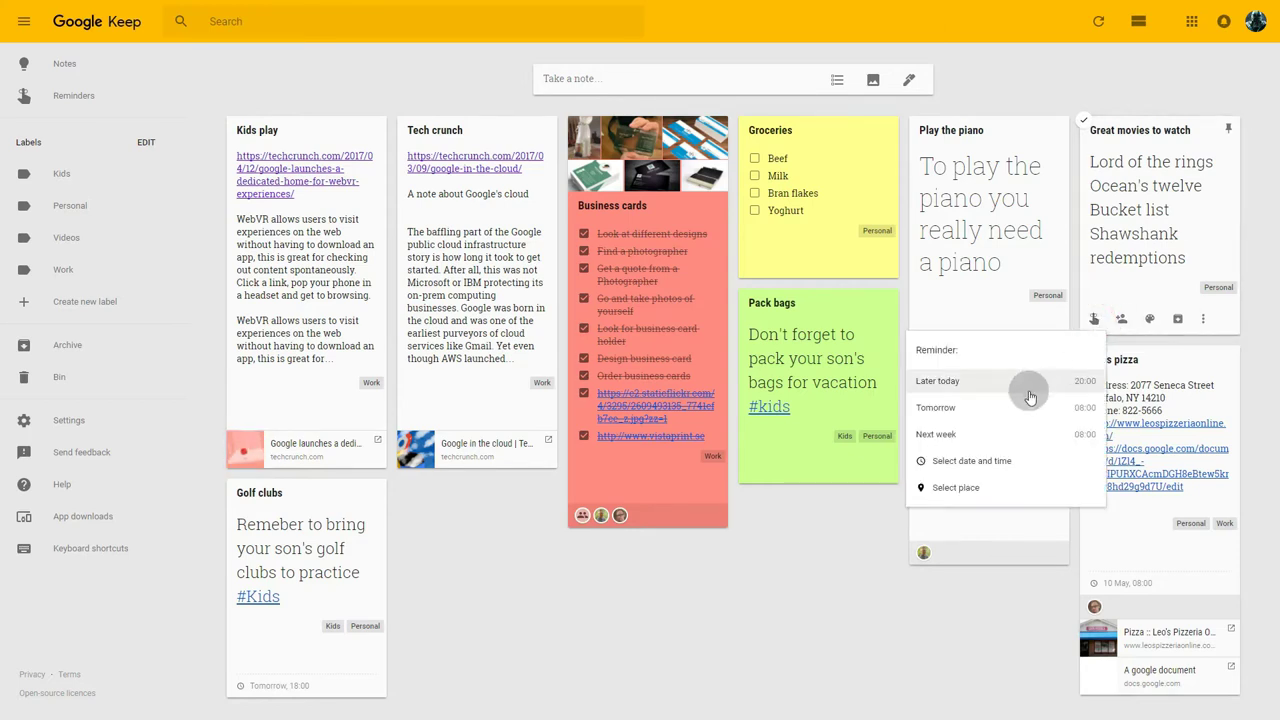
left_click(1005, 410)
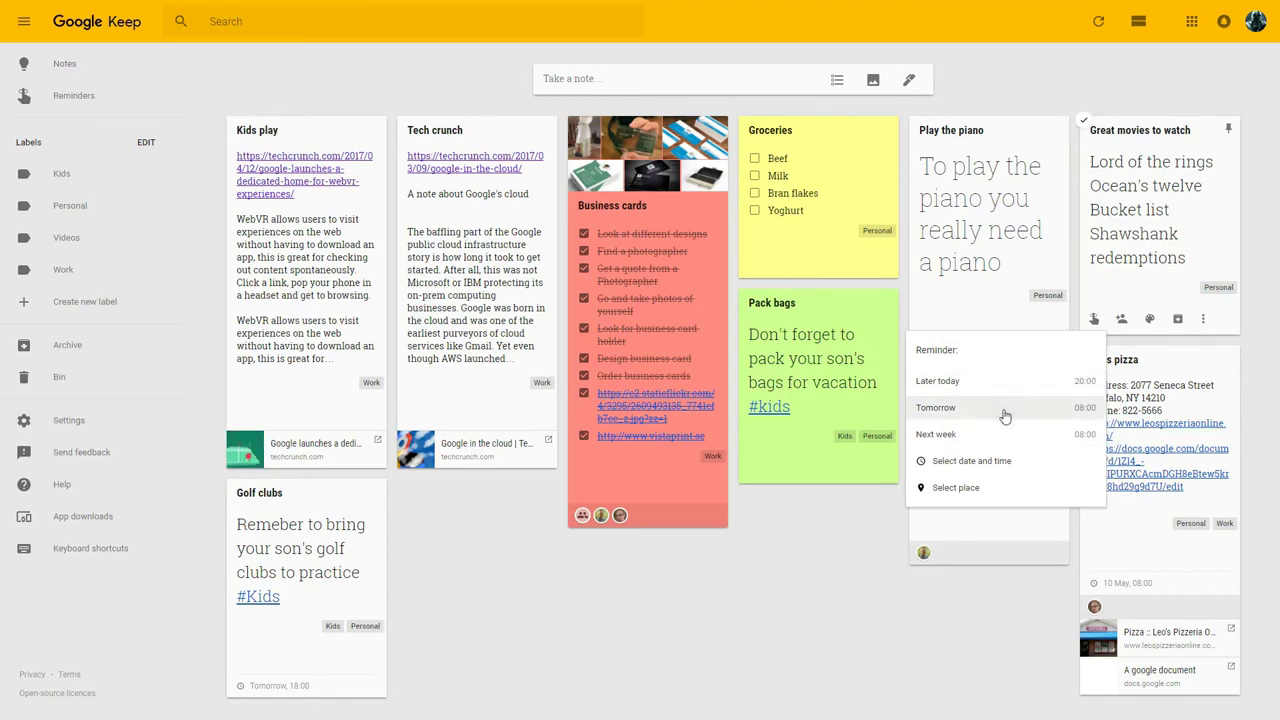
left_click(984, 429)
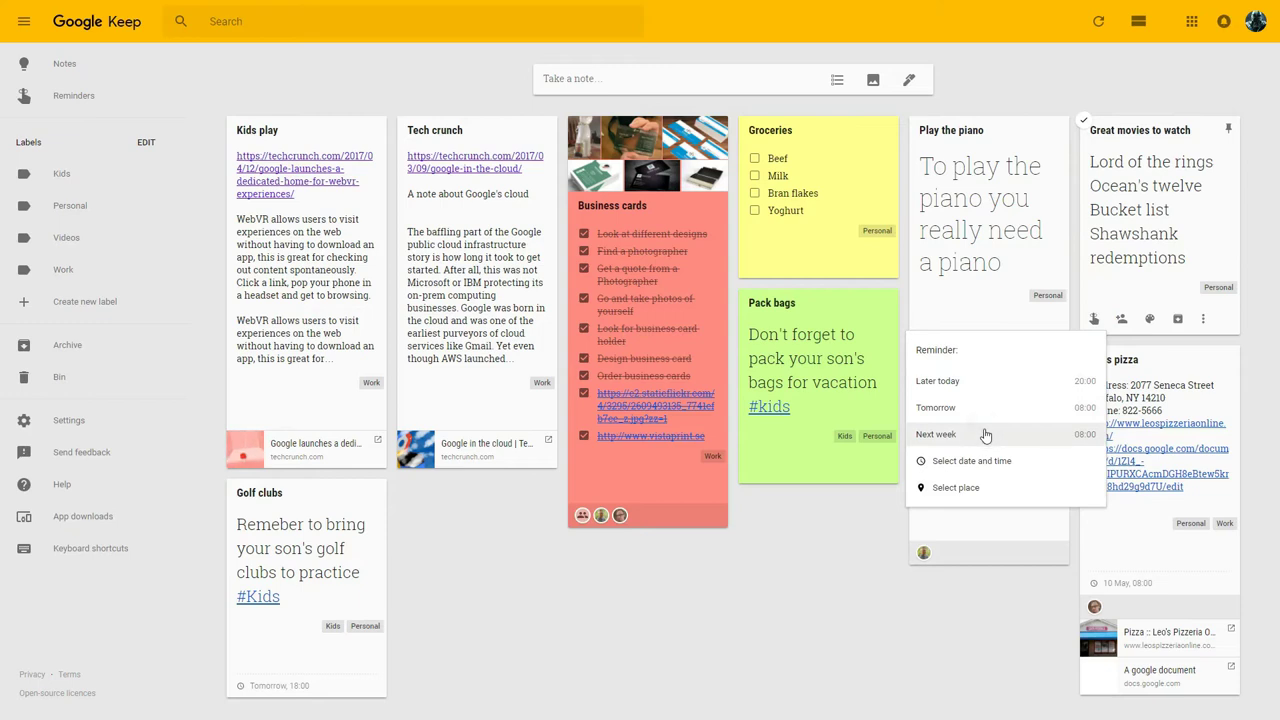
left_click(975, 460)
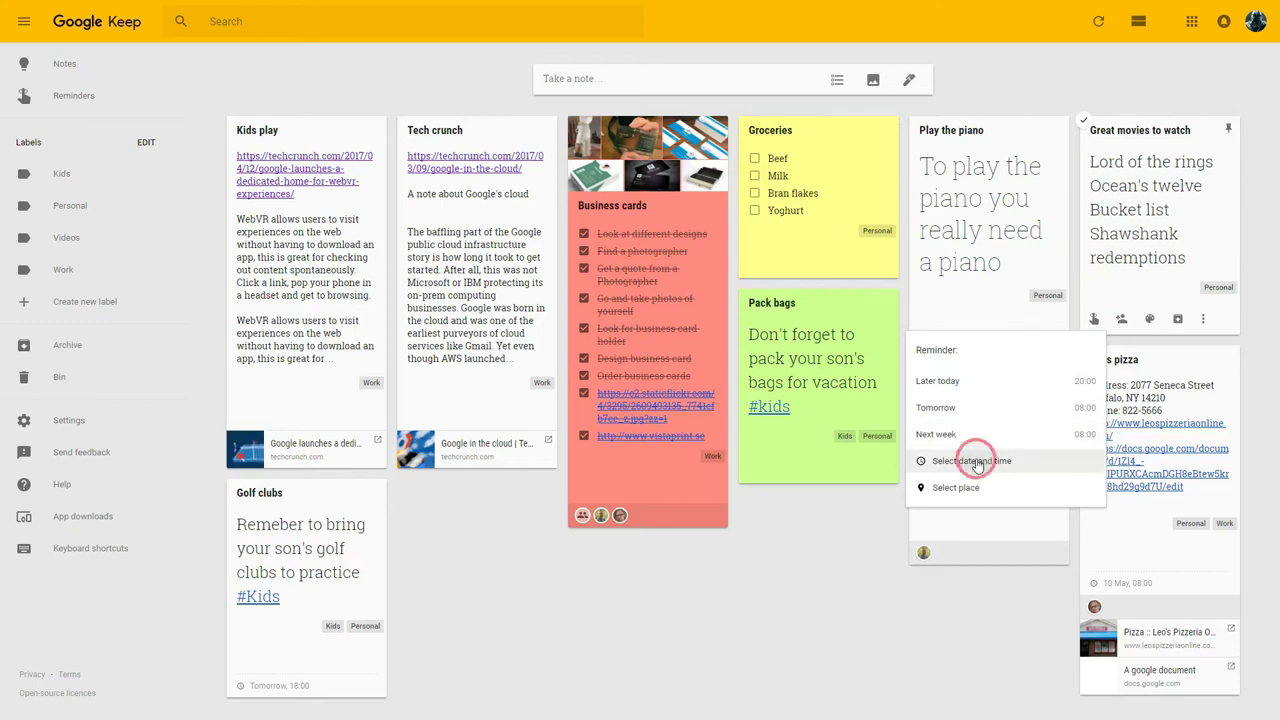
left_click(1073, 380)
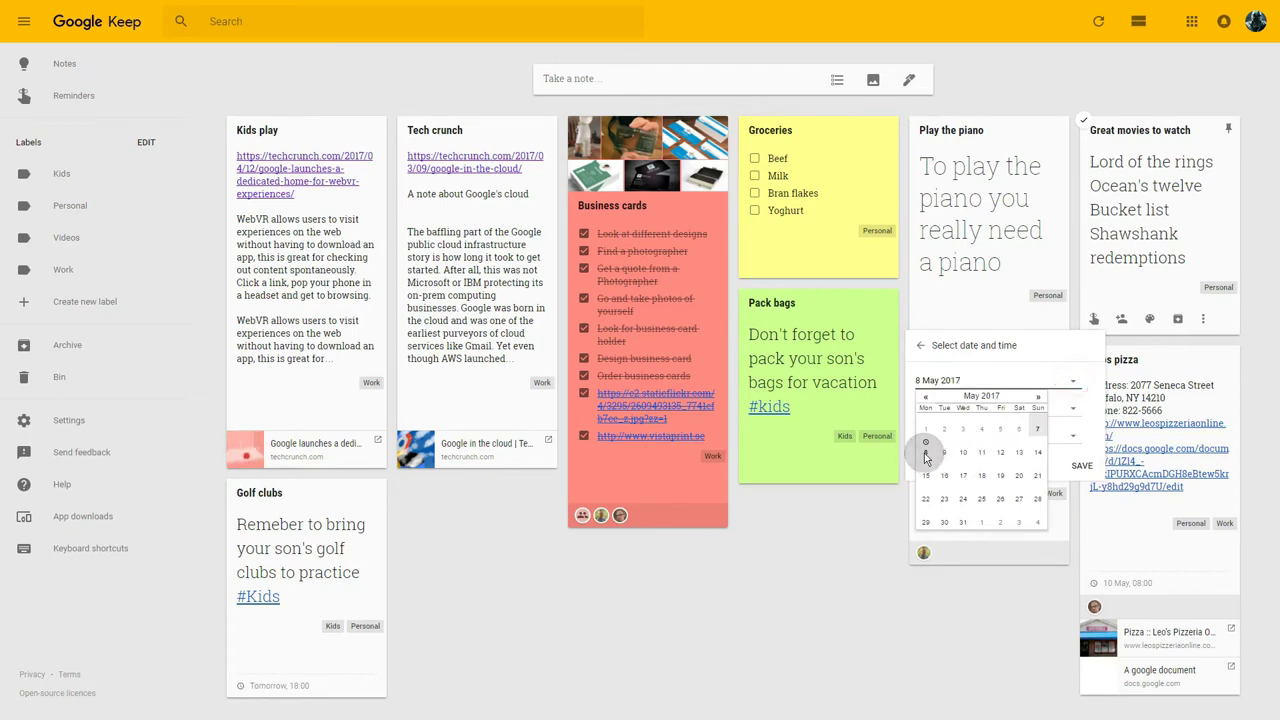
left_click(925, 452)
left_click(972, 412)
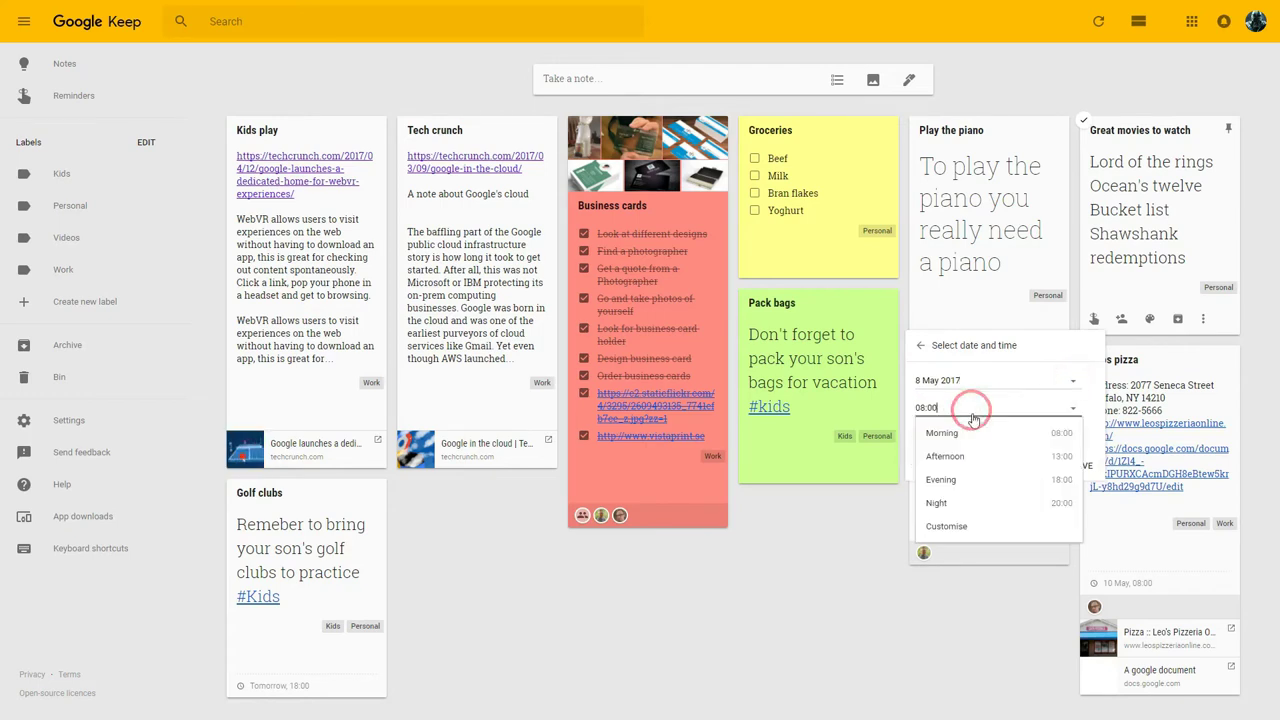
left_click(960, 456)
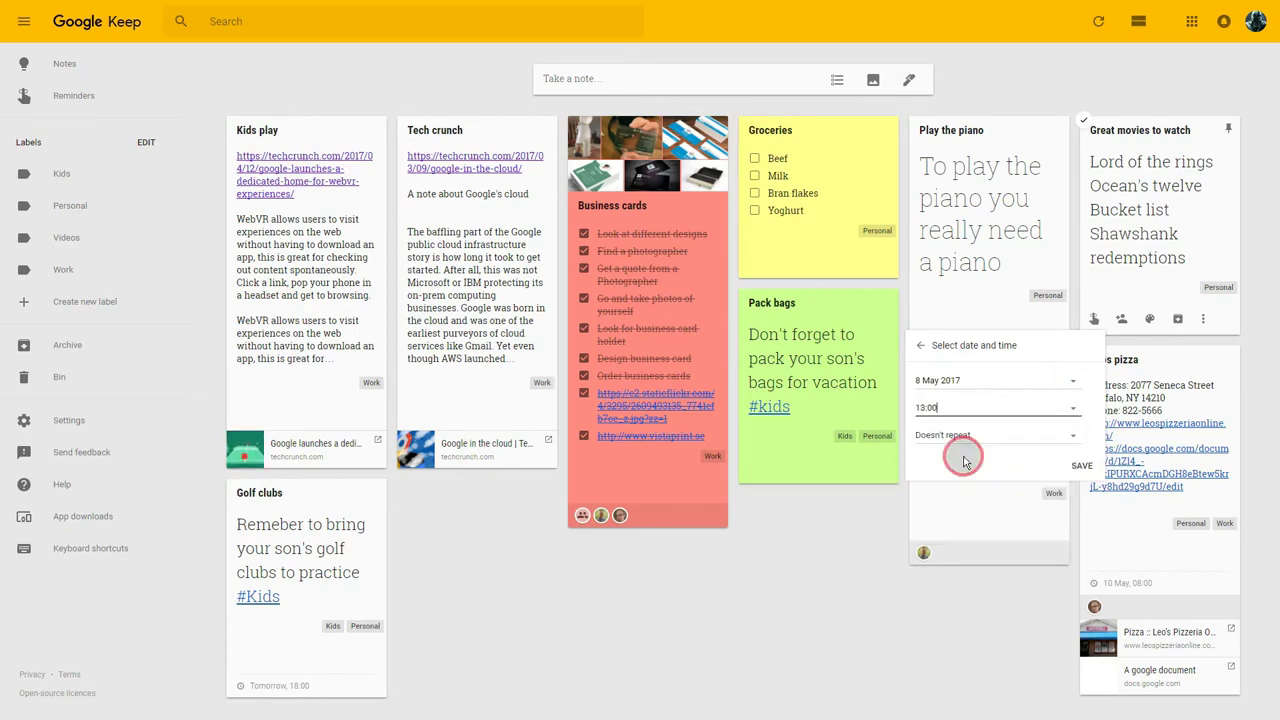
left_click(1080, 468)
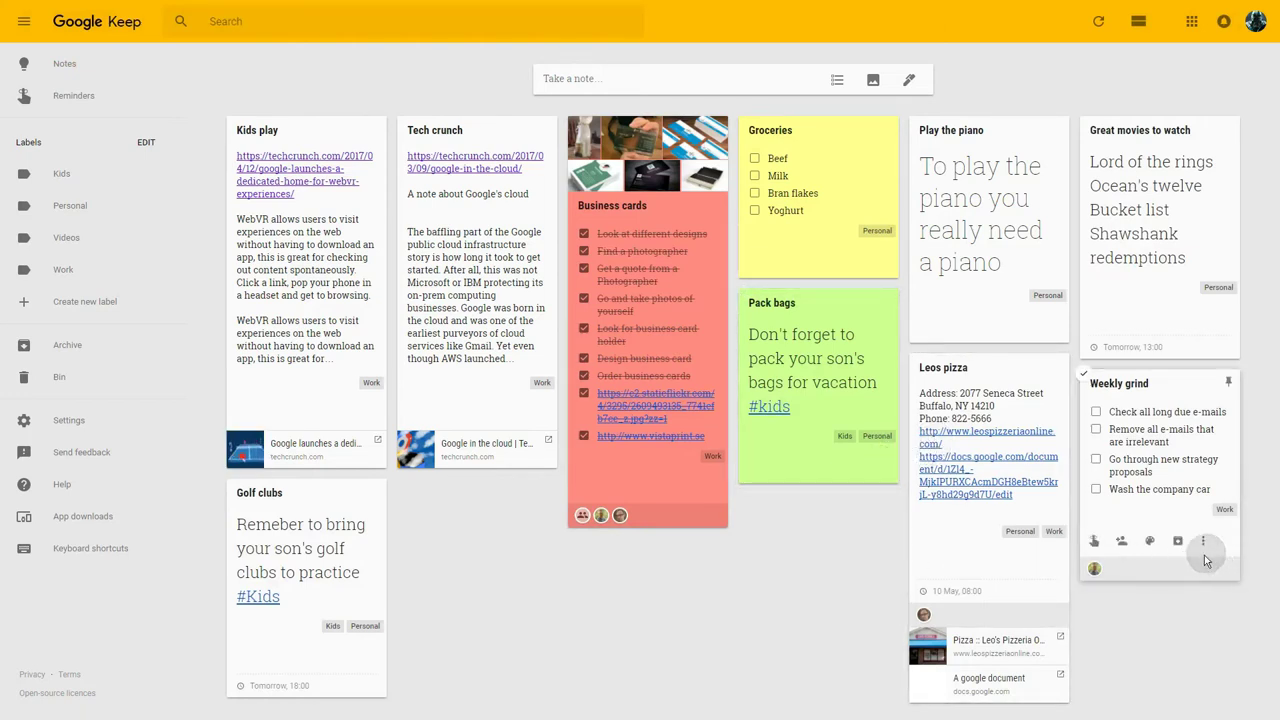
Give Weekly grind a next-week 08:00 reminder repeating weekly
mouse_move(1145, 550)
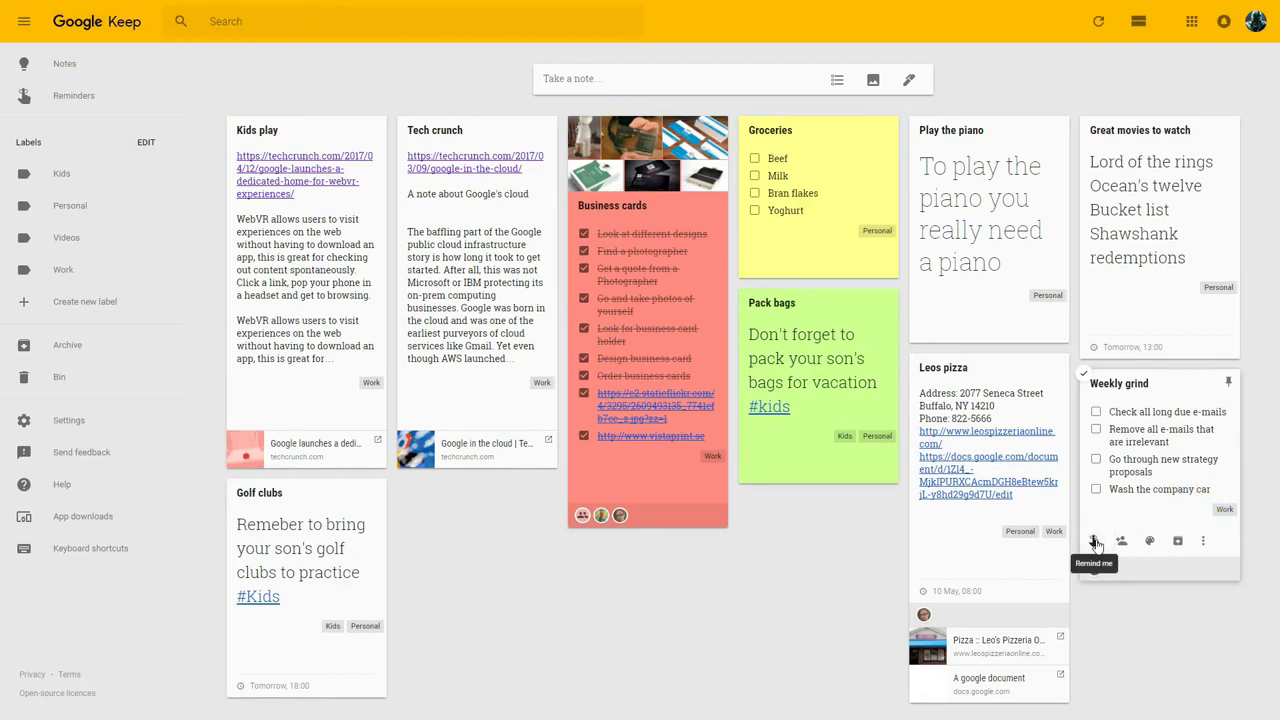
left_click(1094, 541)
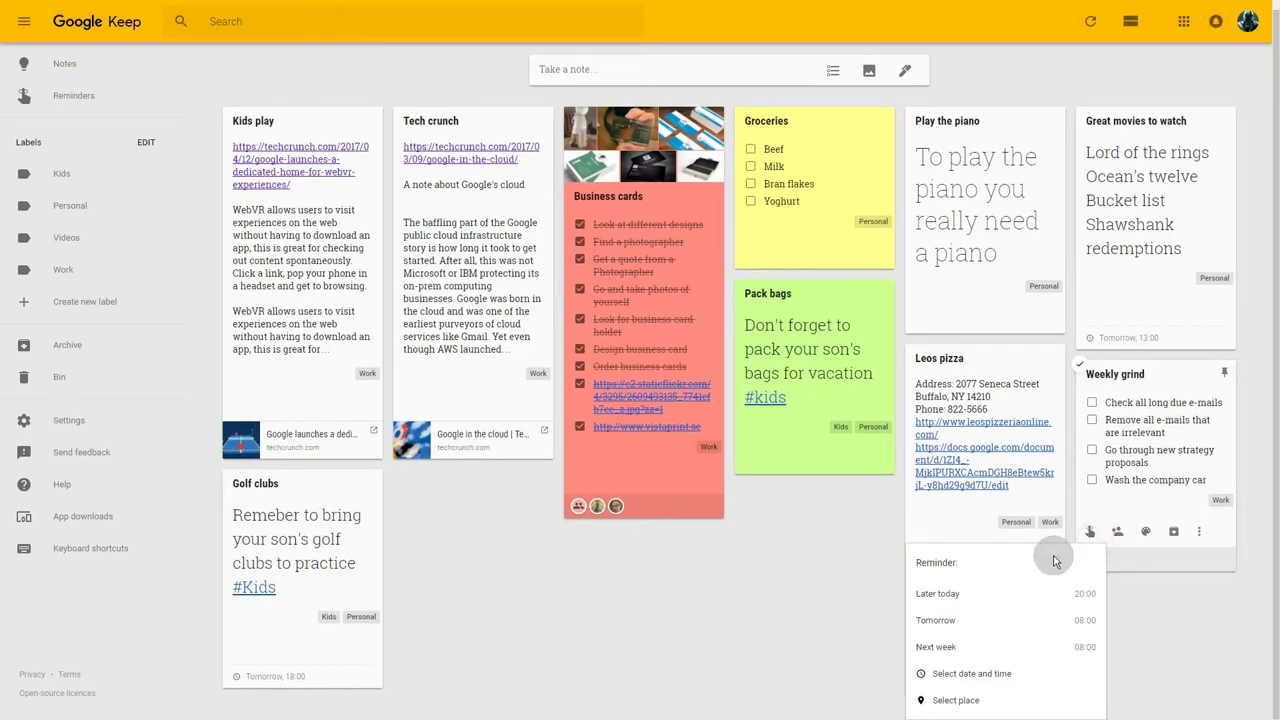
left_click(948, 650)
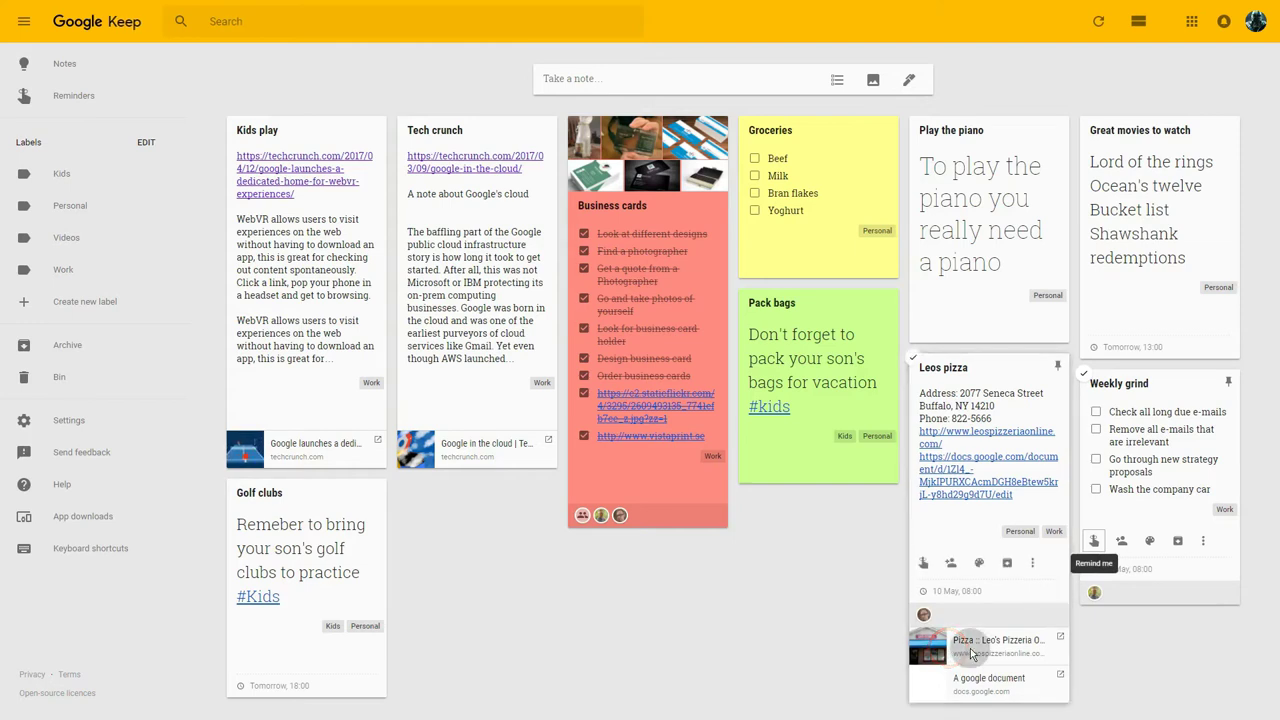
left_click(1093, 541)
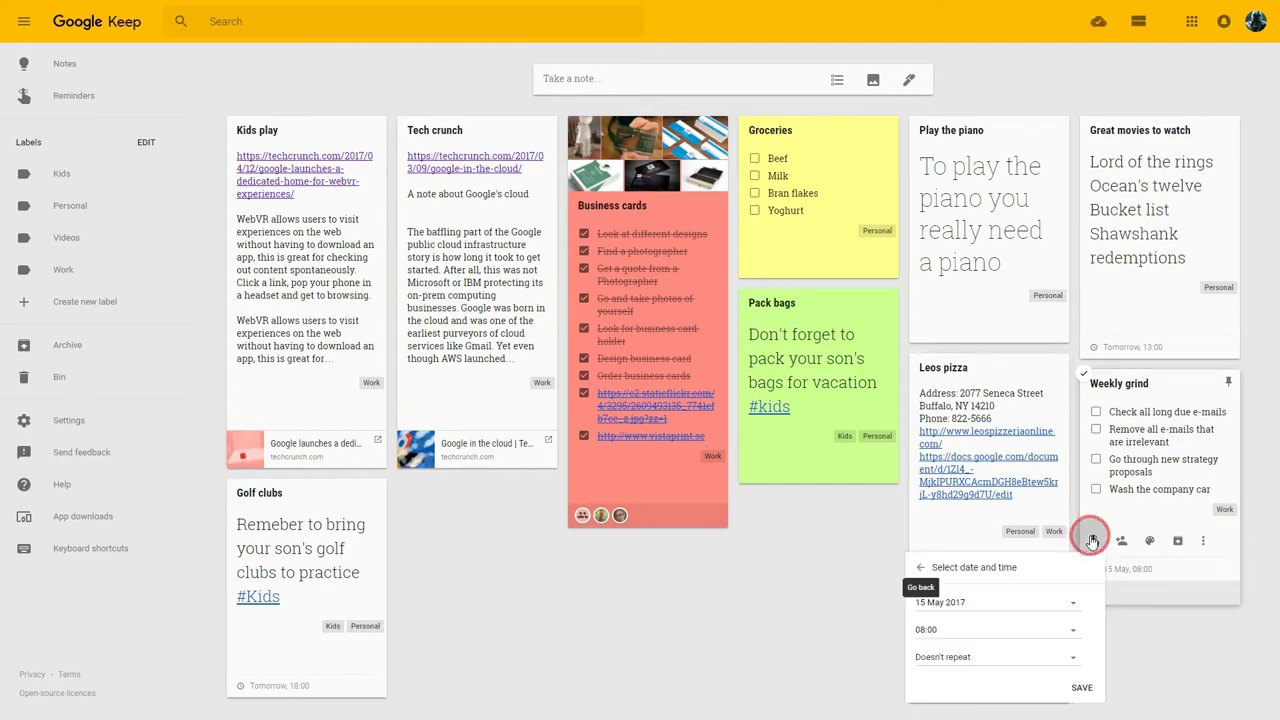
left_click(1073, 659)
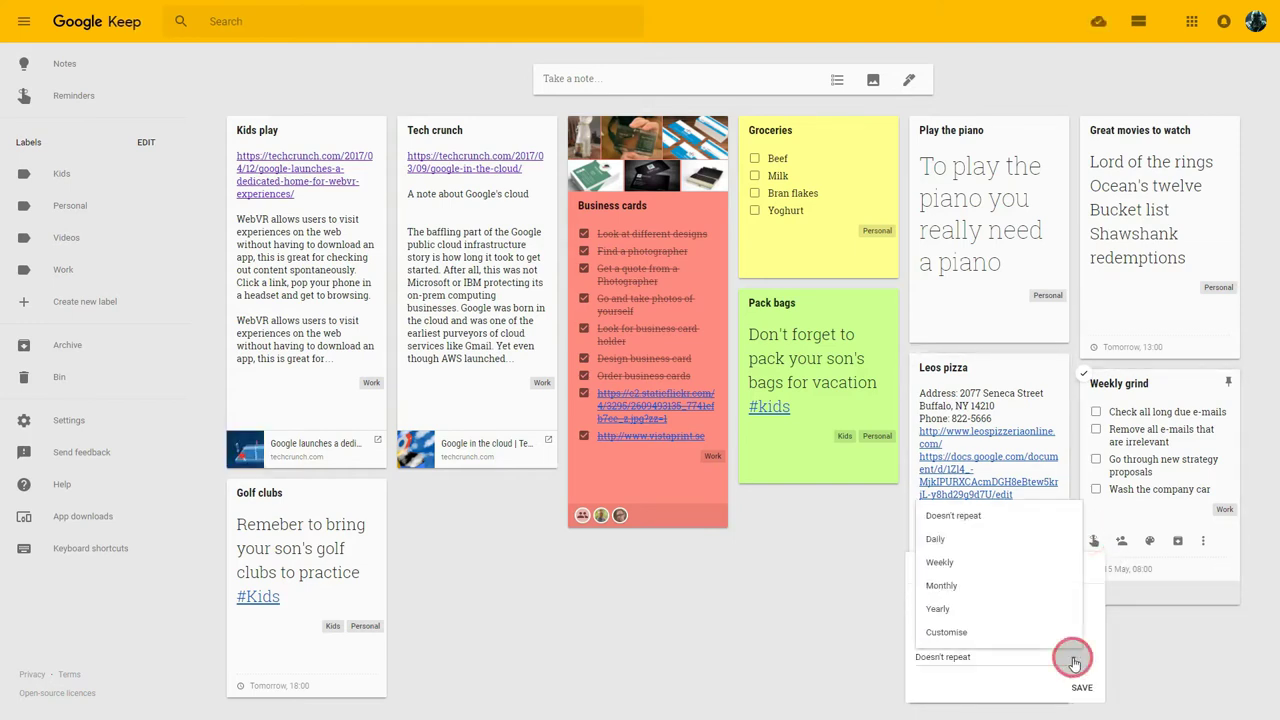
left_click(944, 563)
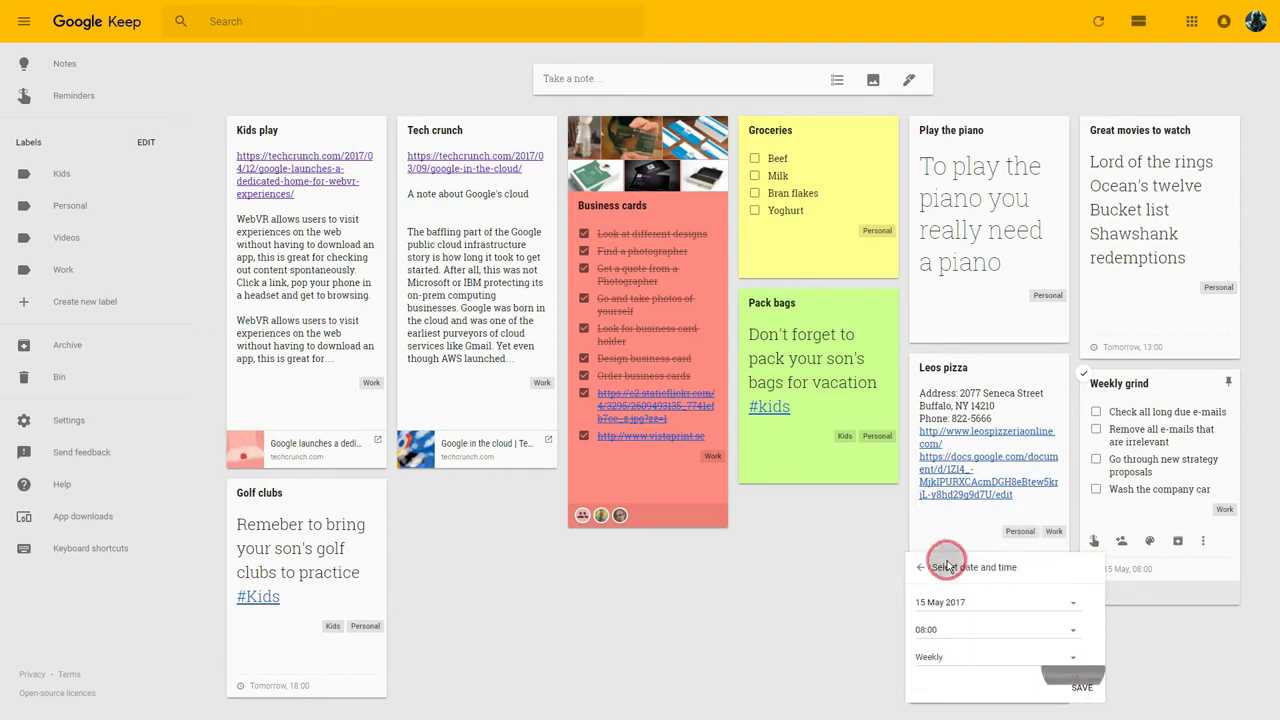
left_click(1080, 686)
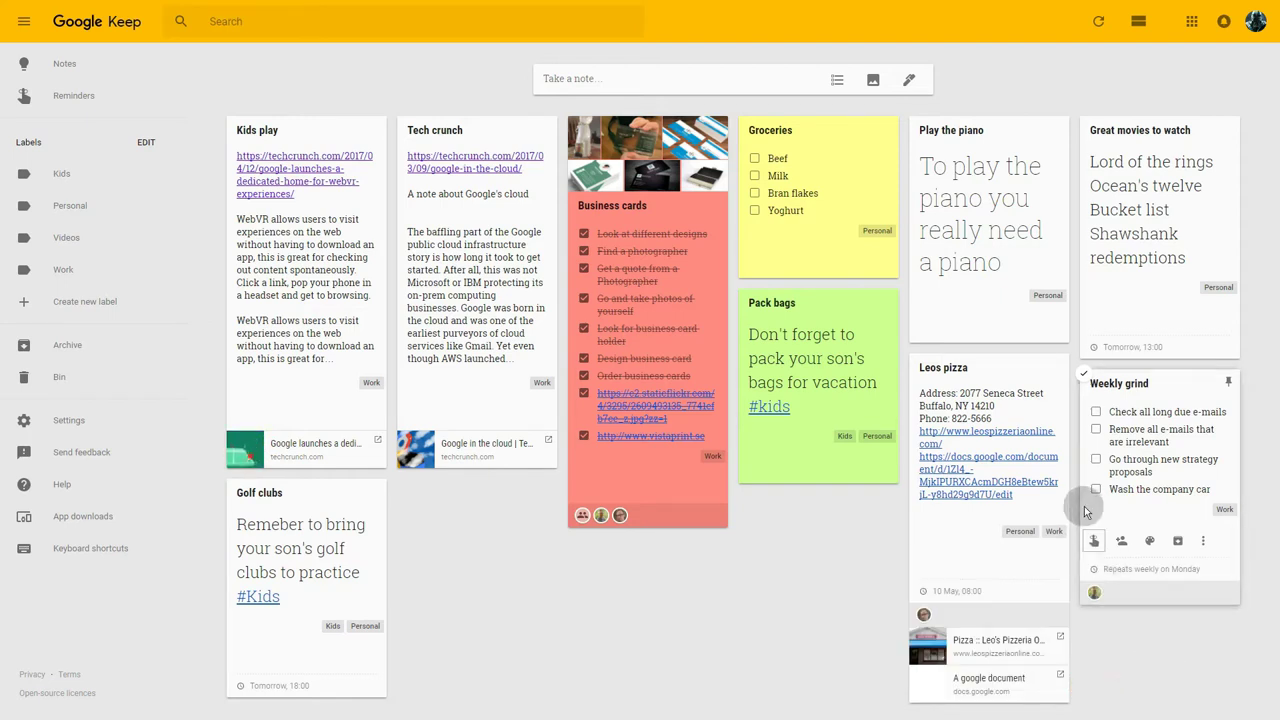
Switch to the Reminders view to show only notes with reminders
left_click(1163, 438)
left_click(1163, 490)
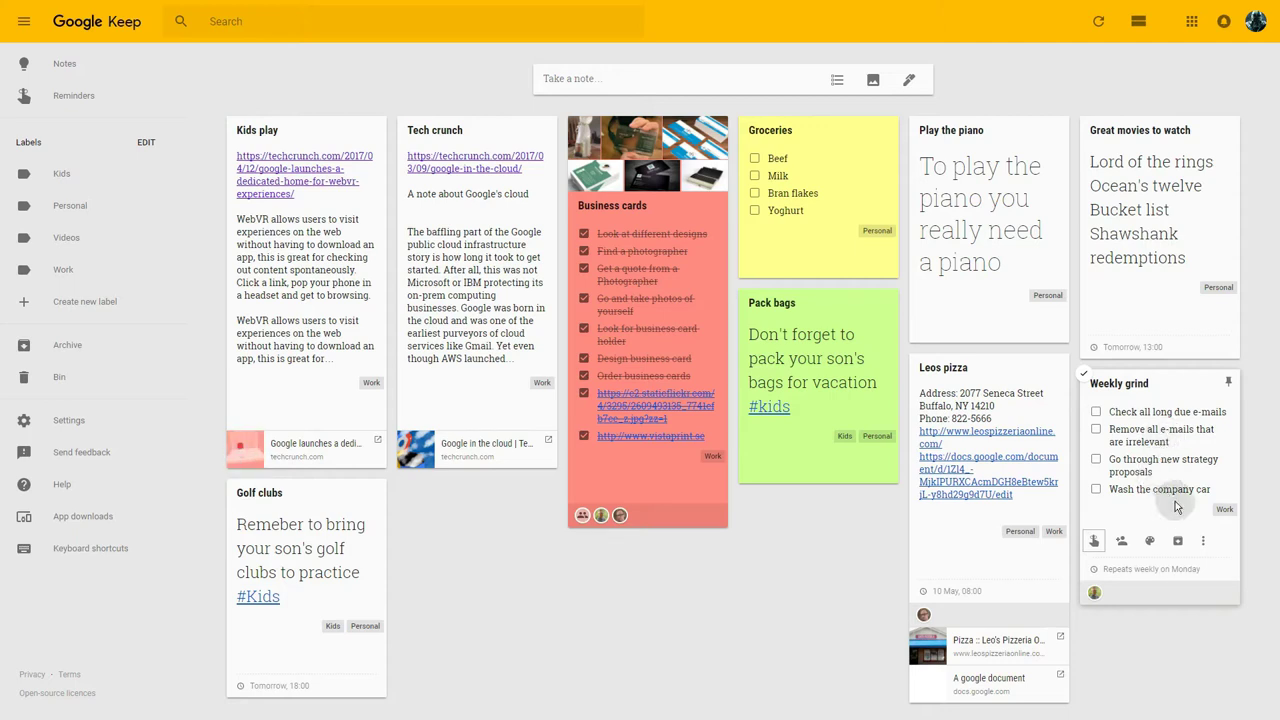
left_click(58, 104)
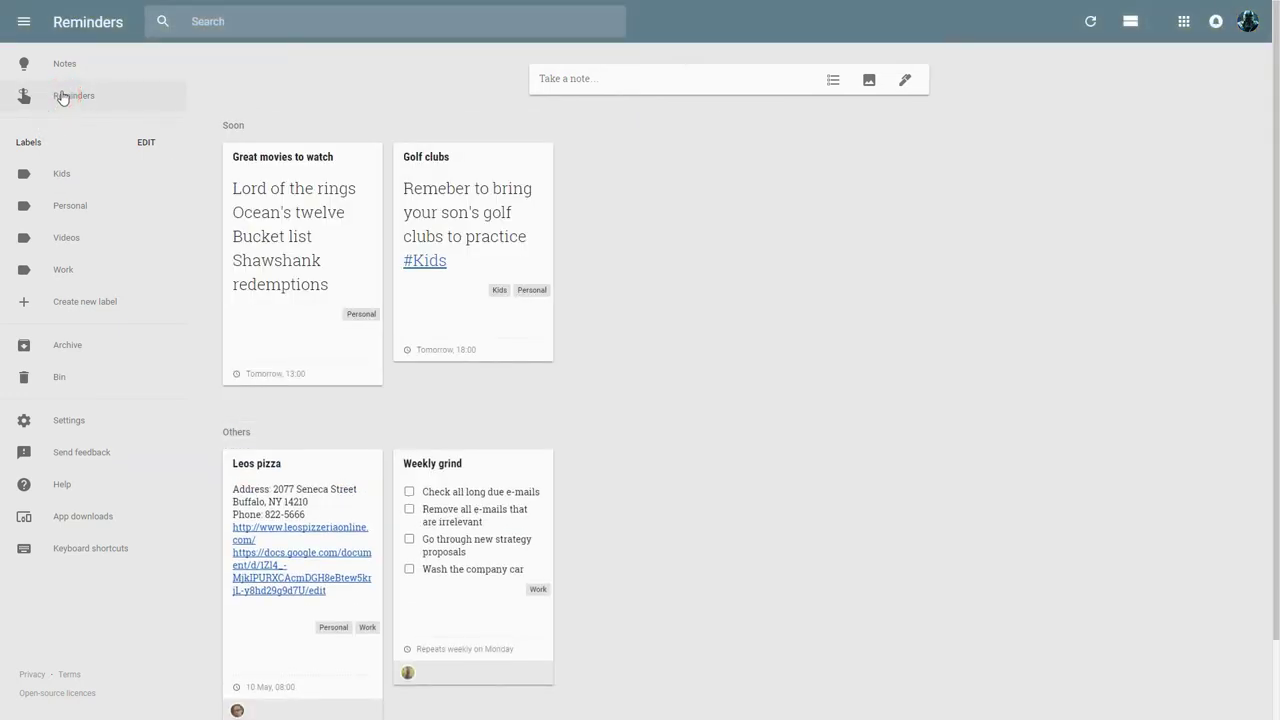
key("alt+Tab")
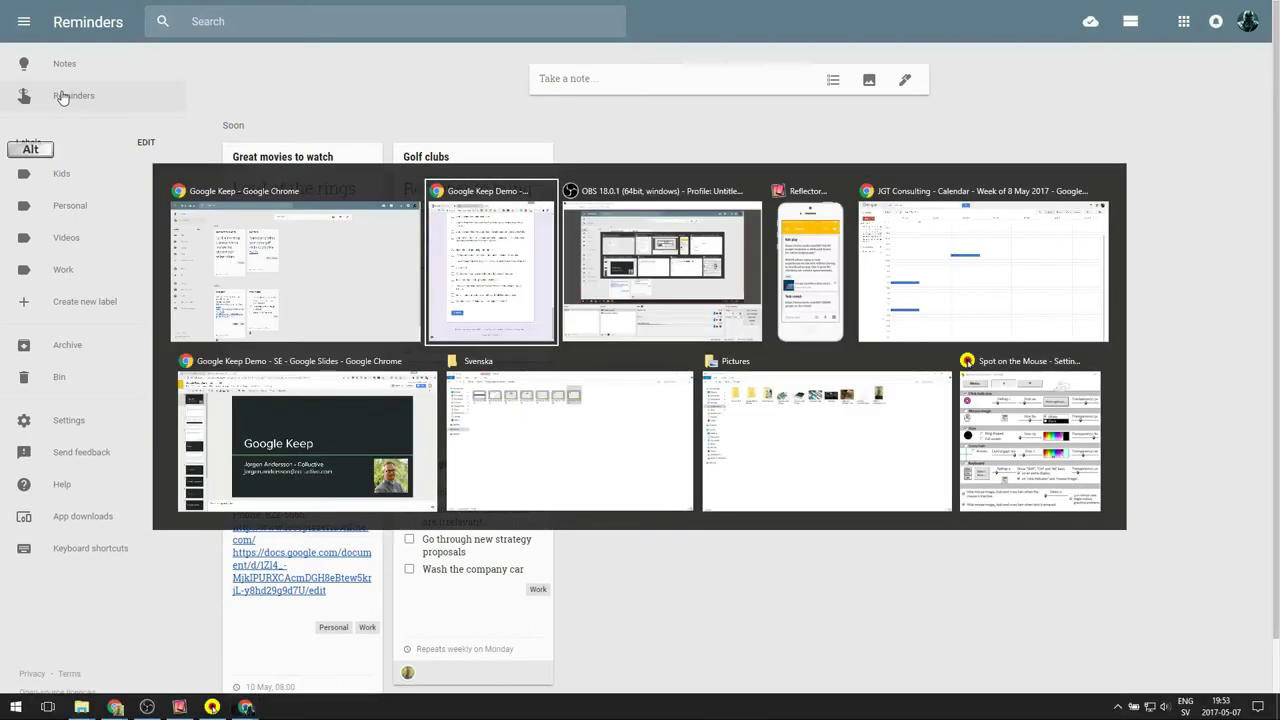
In Calendar, show the 15–21 May week and open the Monday 08:00 Weekly grind reminder
key("Tab")
key("Tab")
key("Tab")
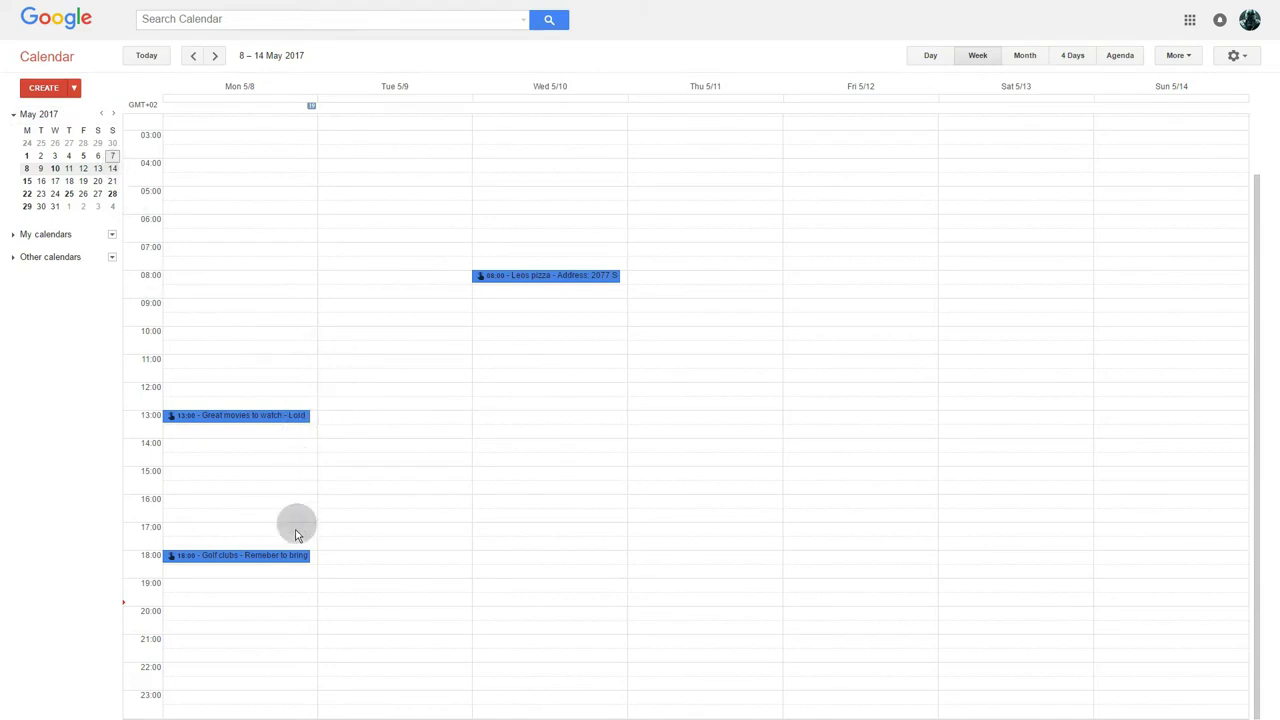
left_click(215, 57)
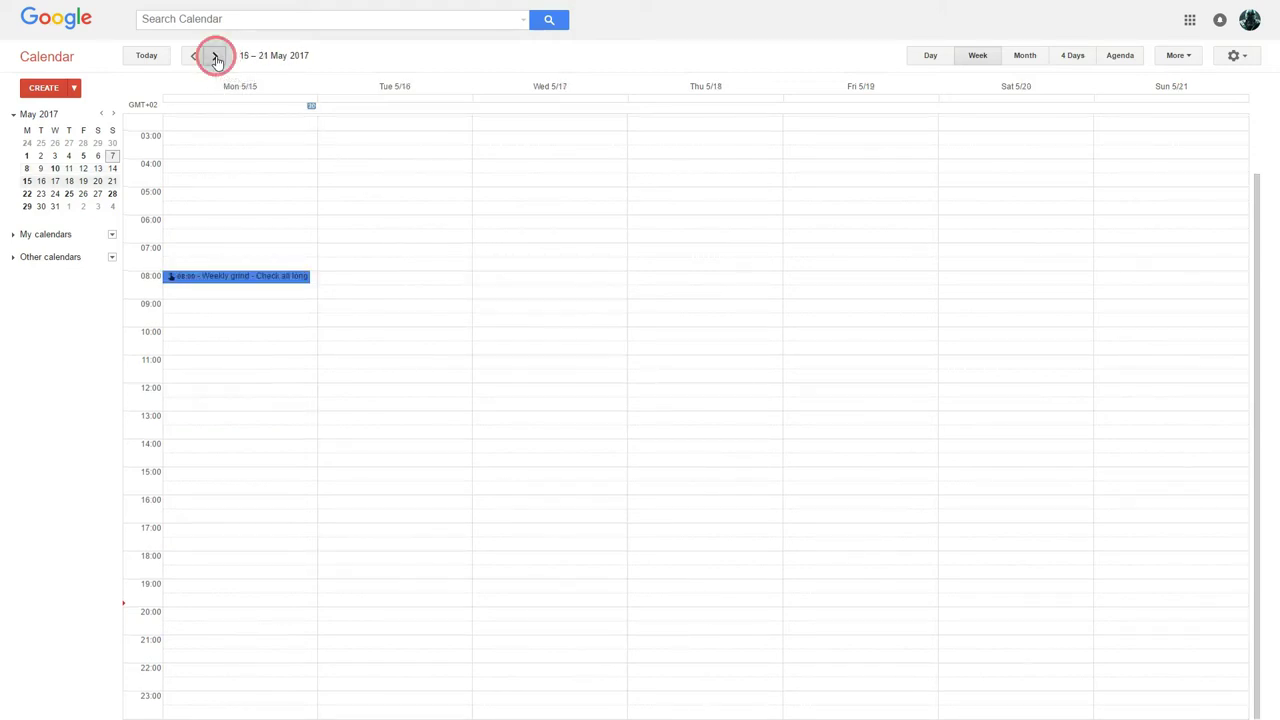
left_click(252, 282)
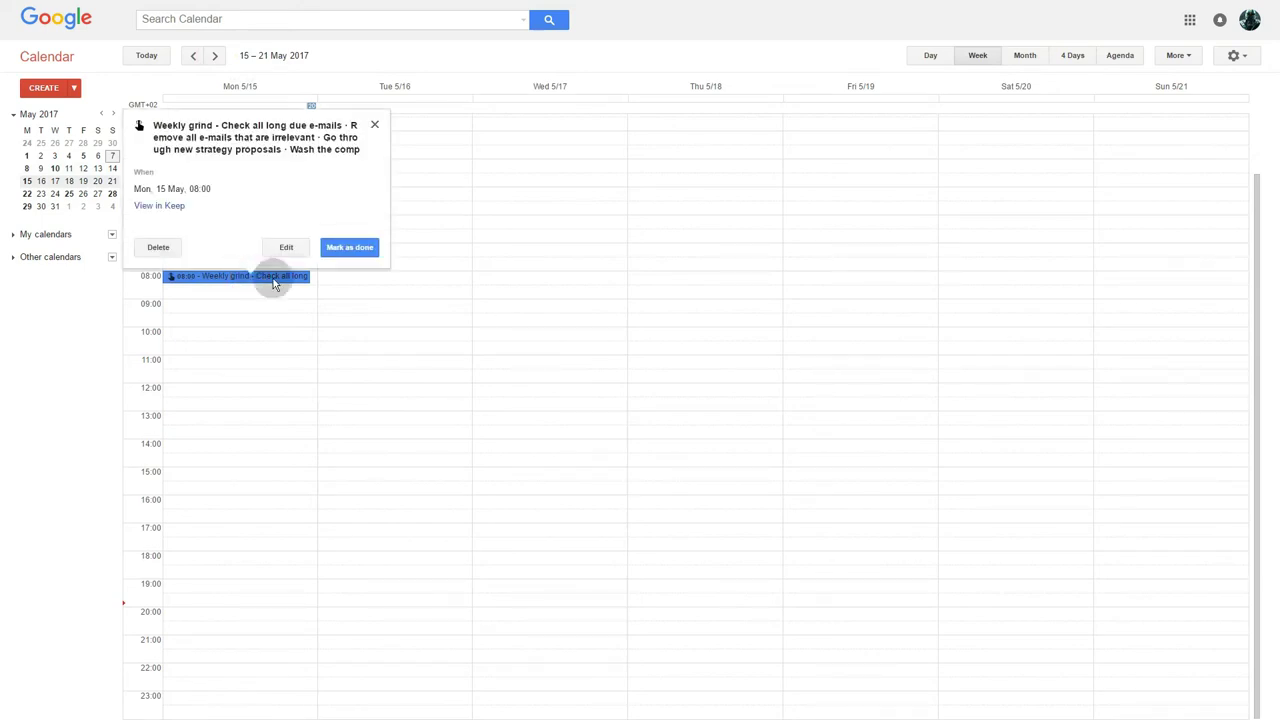
left_click(348, 252)
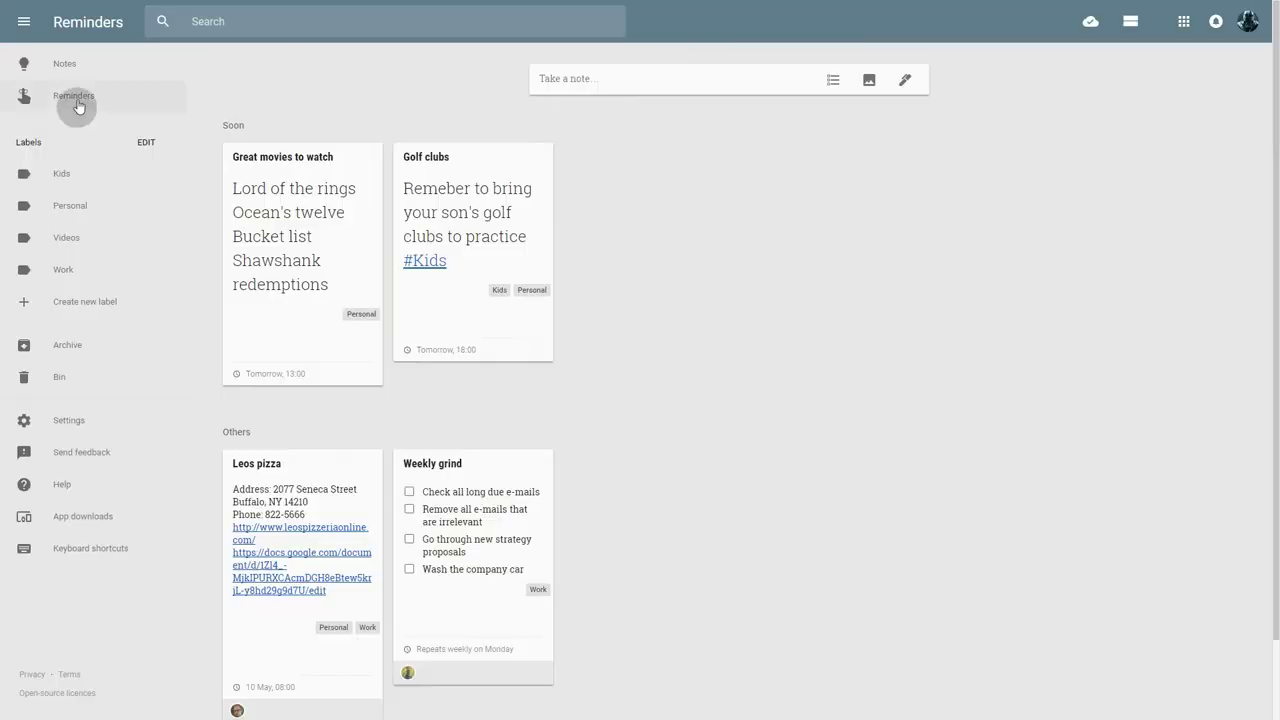
left_click(65, 63)
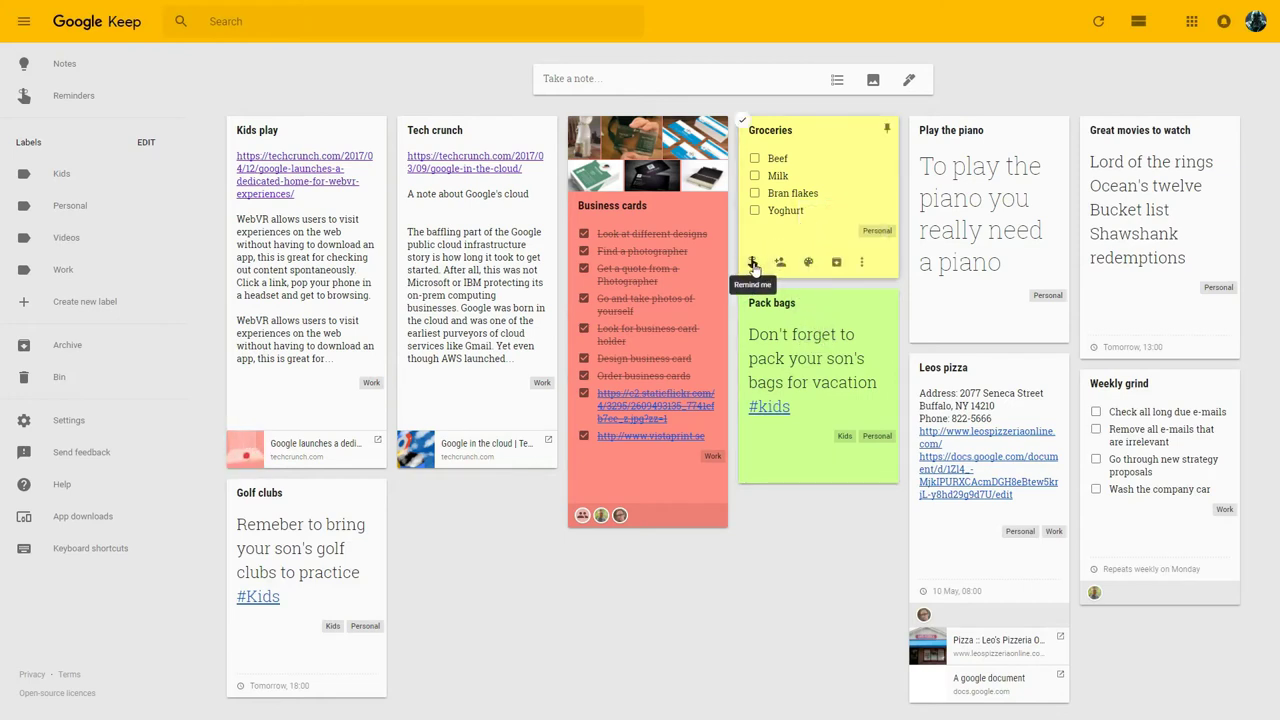
Give the Groceries note a place reminder for Bjälösagatan, allowing browser location access
left_click(754, 263)
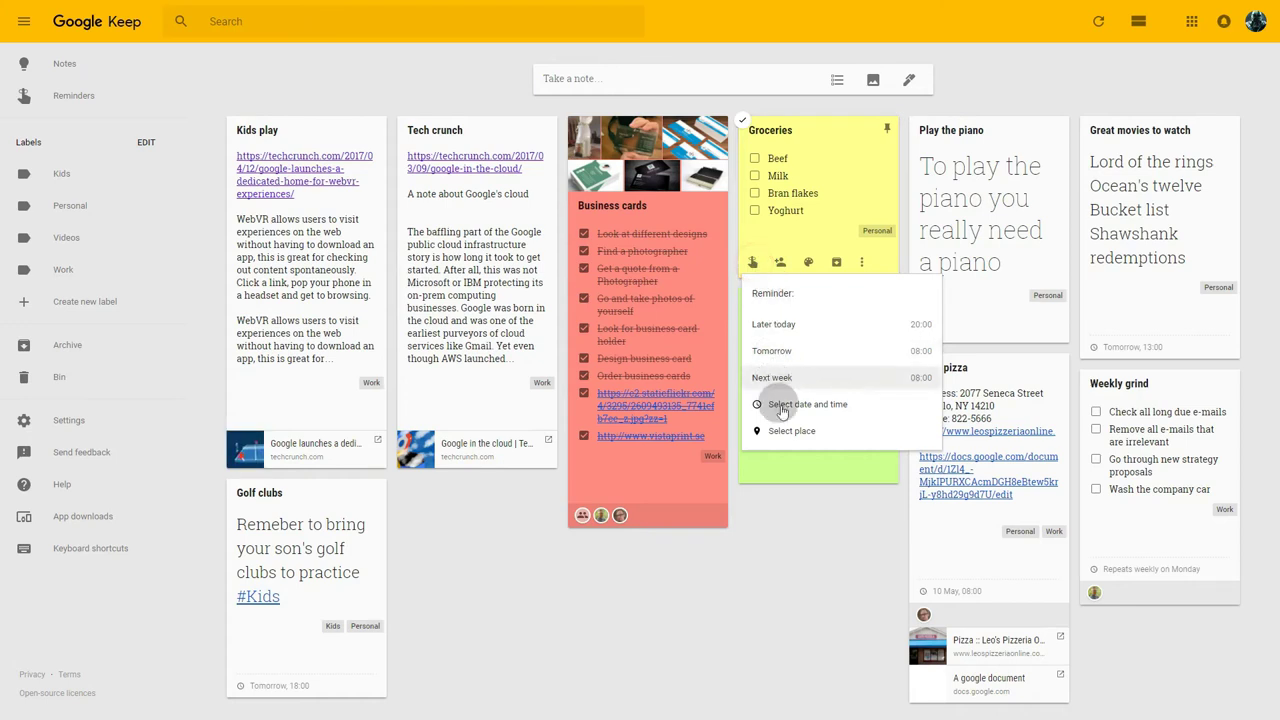
left_click(785, 440)
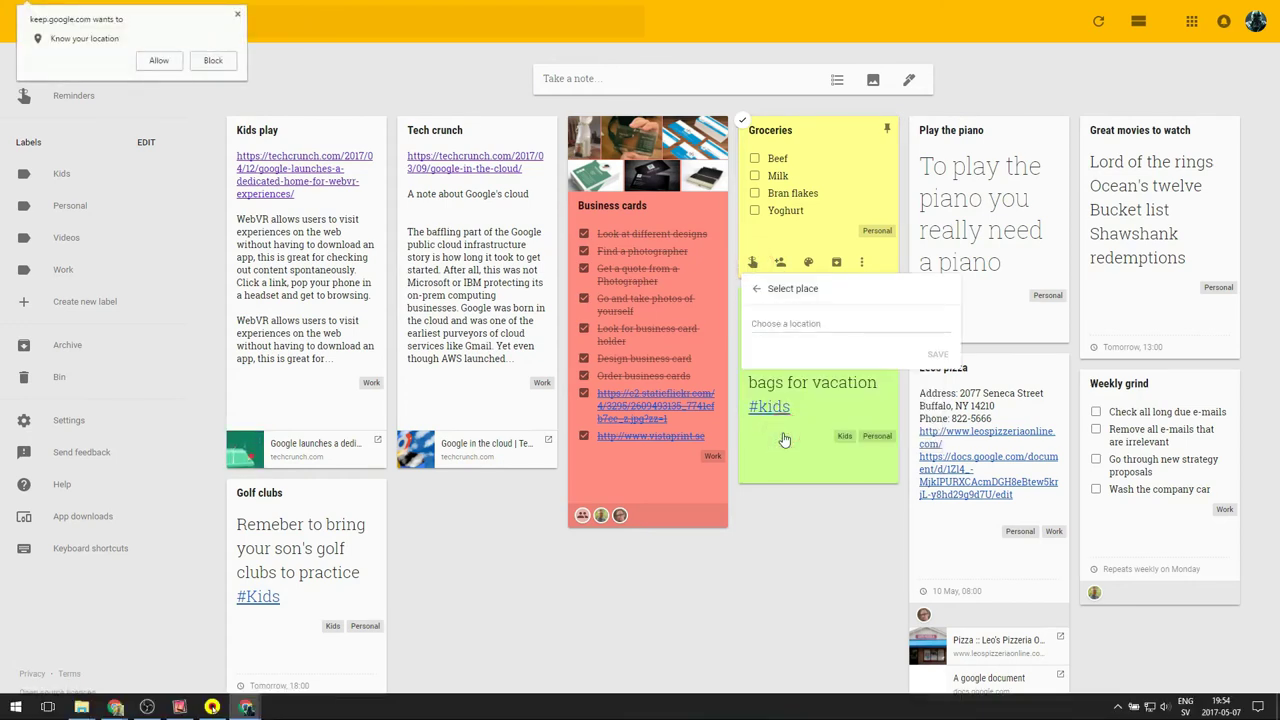
left_click(164, 61)
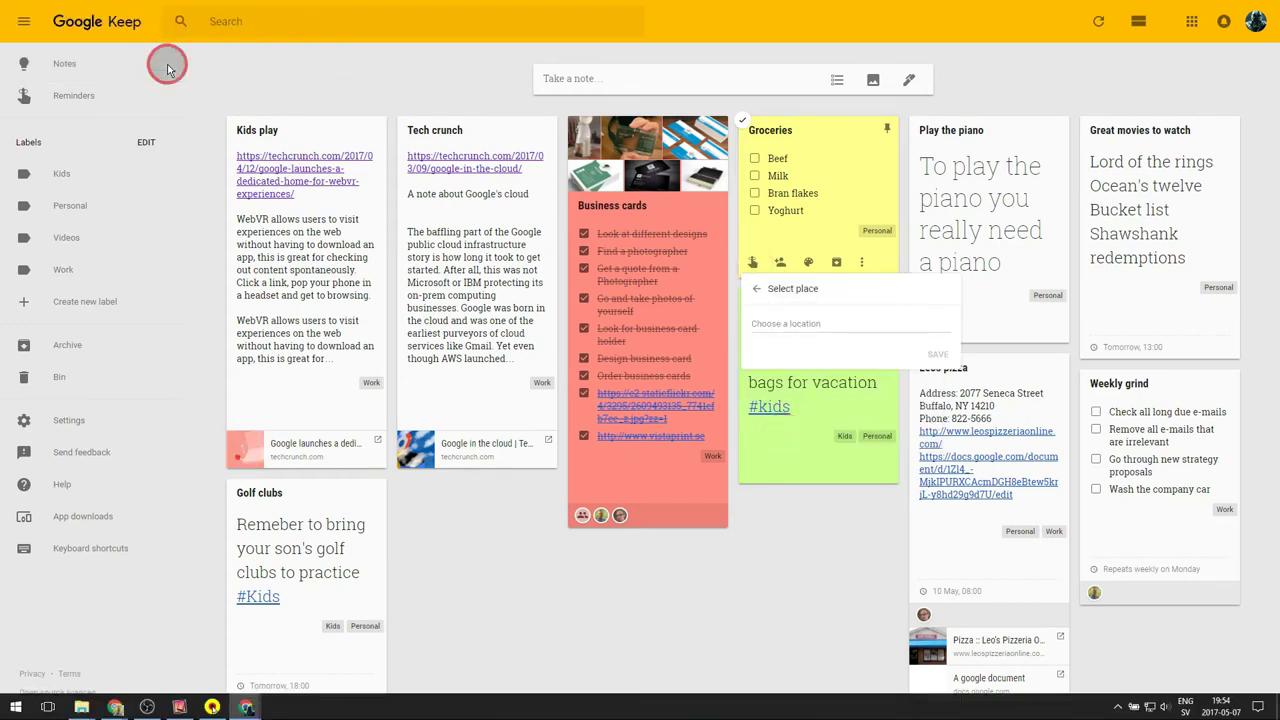
left_click(799, 326)
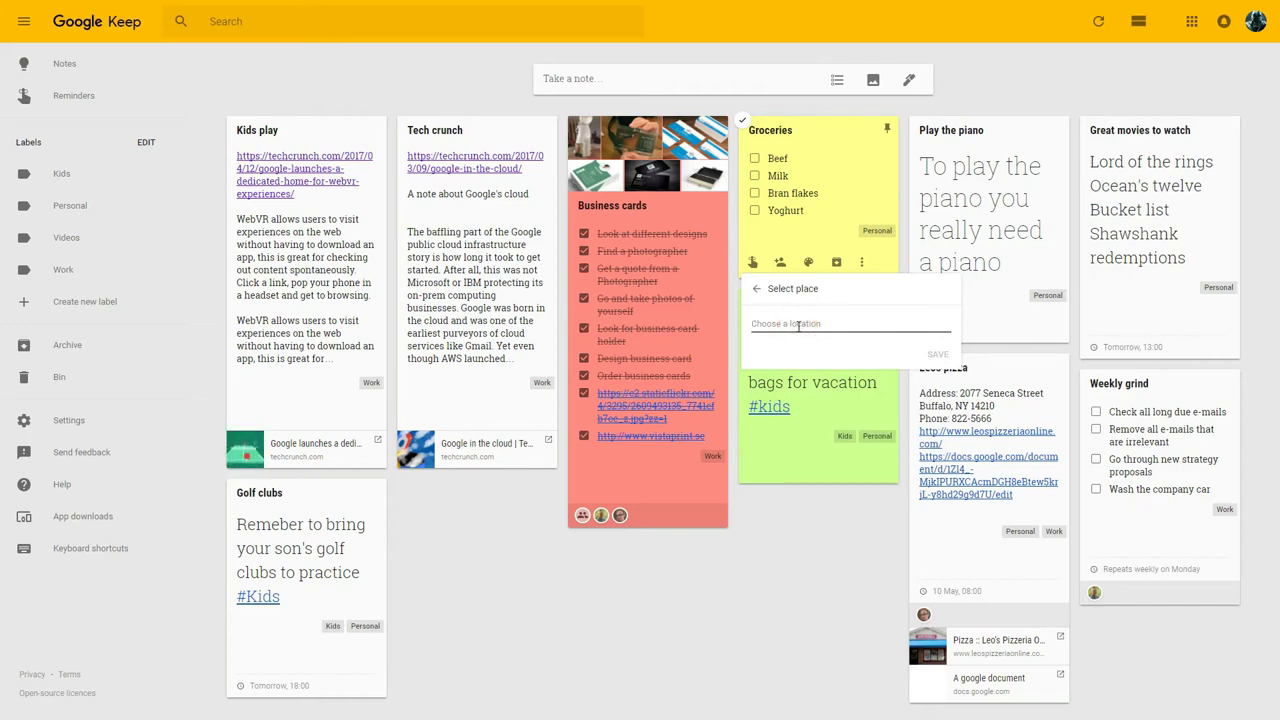
type("bjälösa")
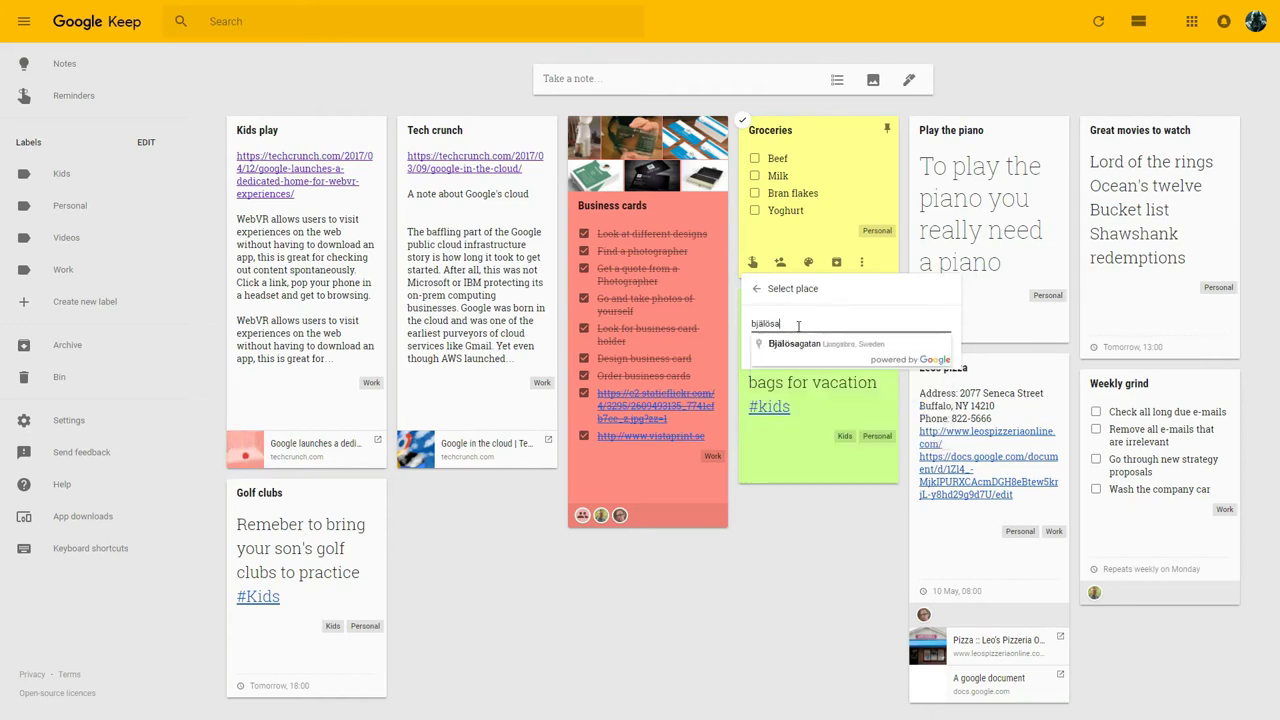
left_click(789, 343)
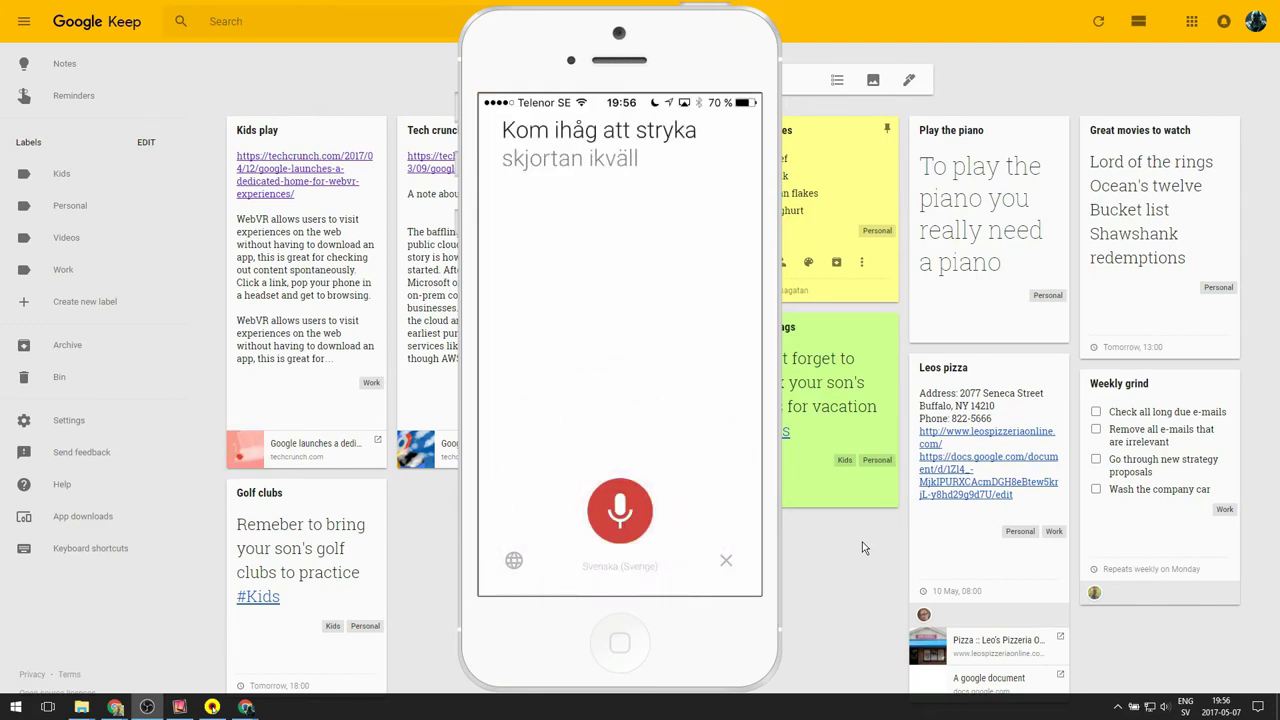
Dictate the phone voice note 'Kom ihåg att stryka skjortan ikväll' and let it sync
left_click(856, 548)
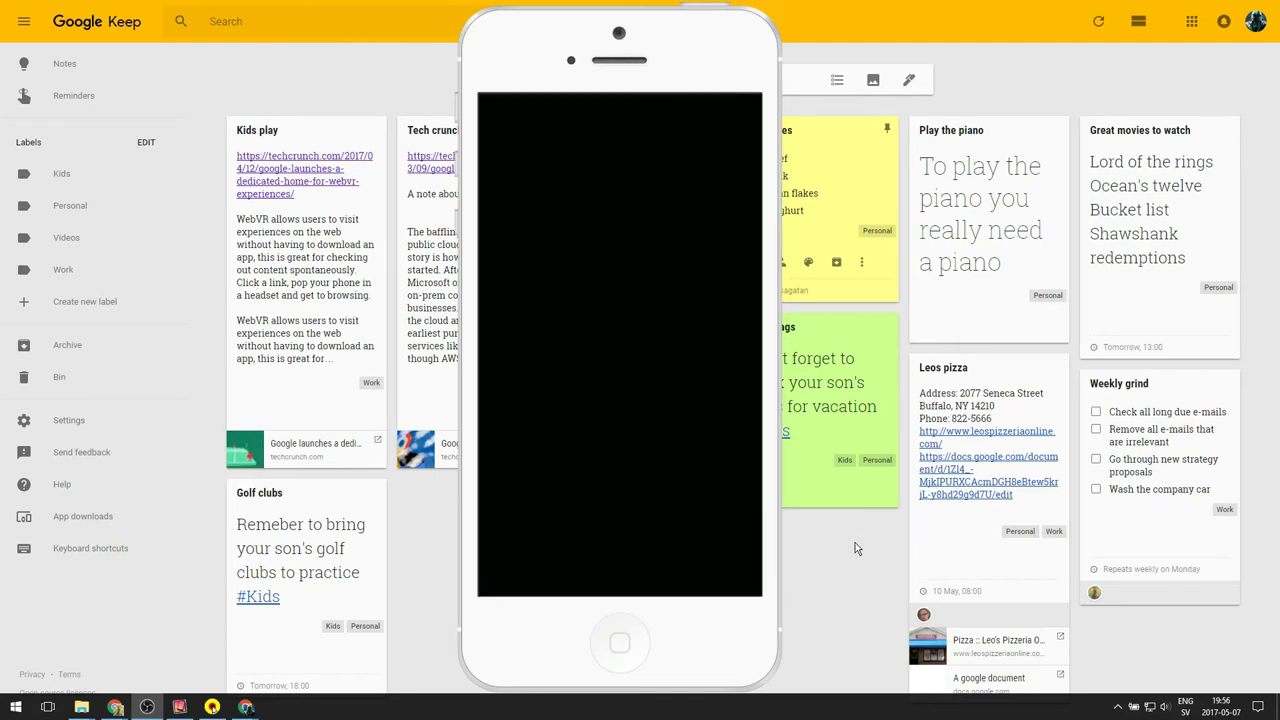
left_click(806, 532)
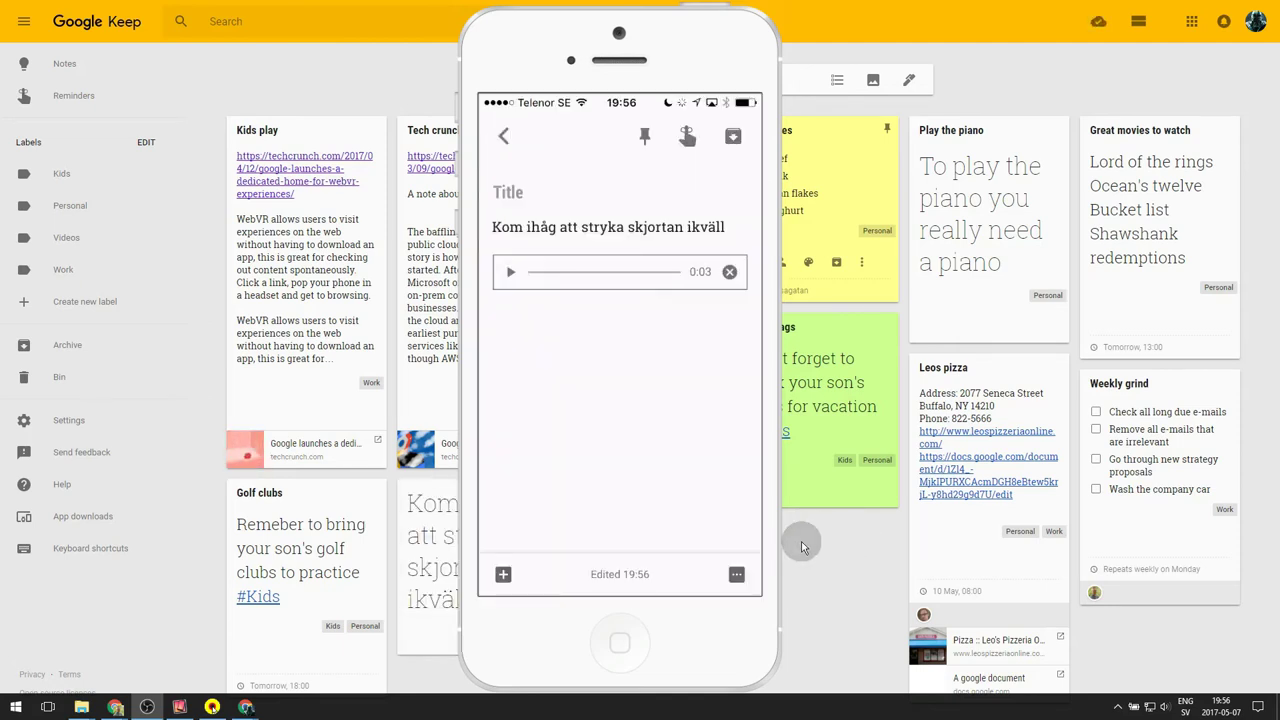
left_click(700, 552)
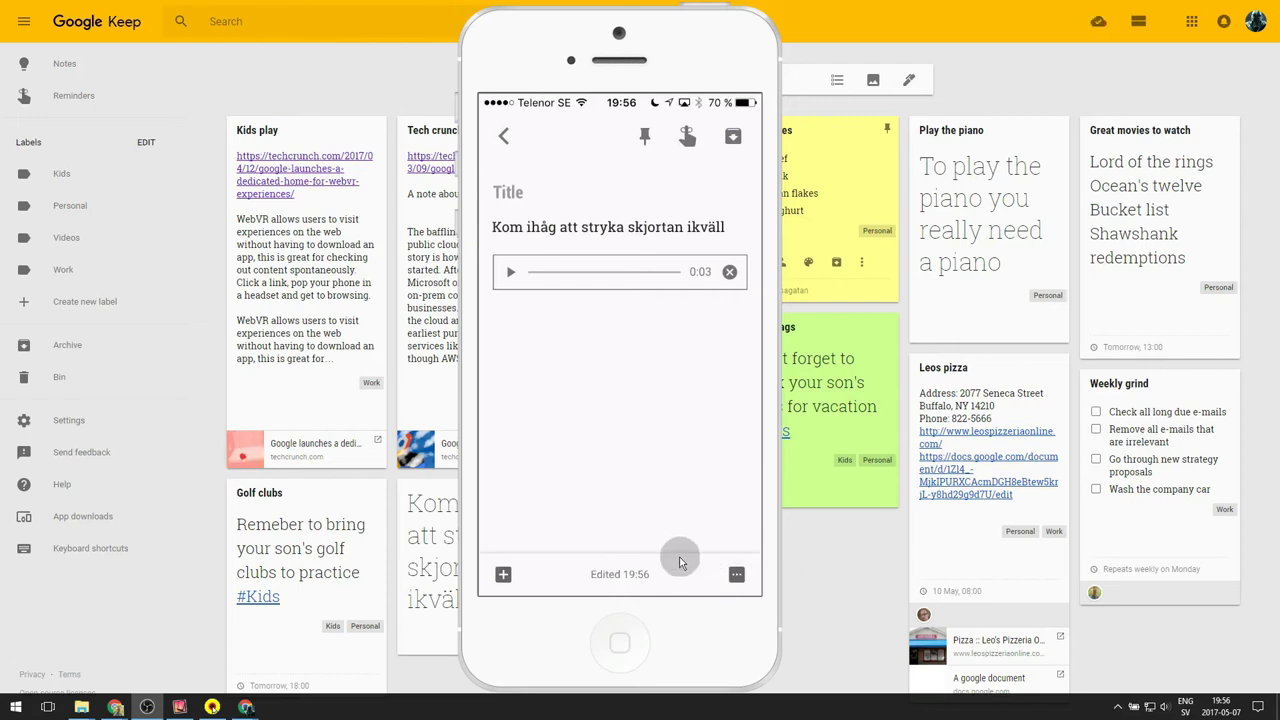
left_click(668, 533)
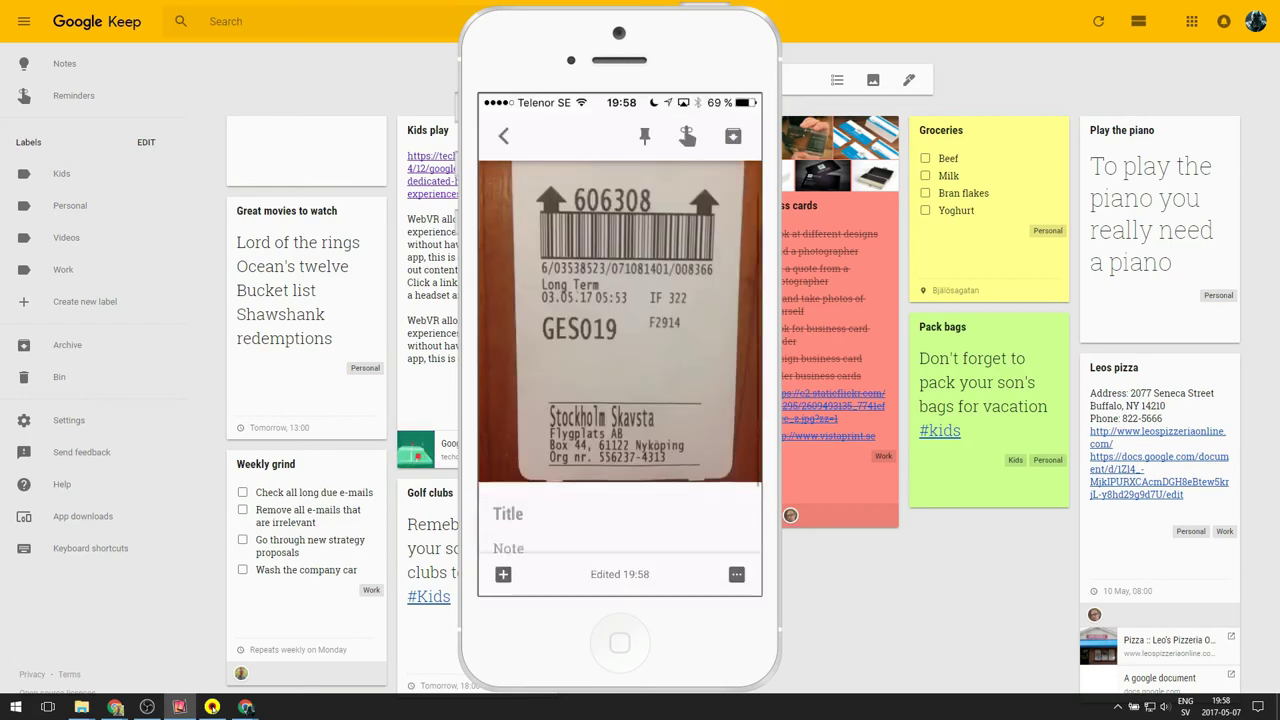
Title the parking photo note 'Receipt', add the body text 'Parking', and return to the list
left_click(508, 440)
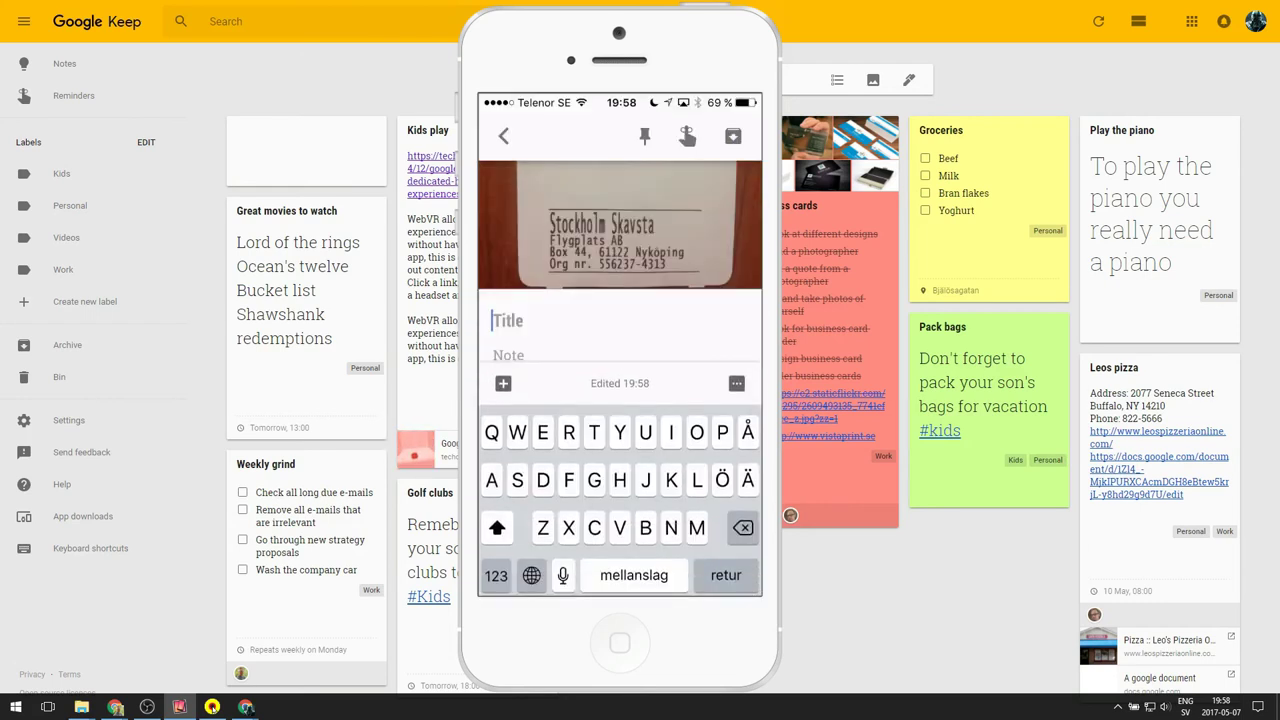
type("Rece")
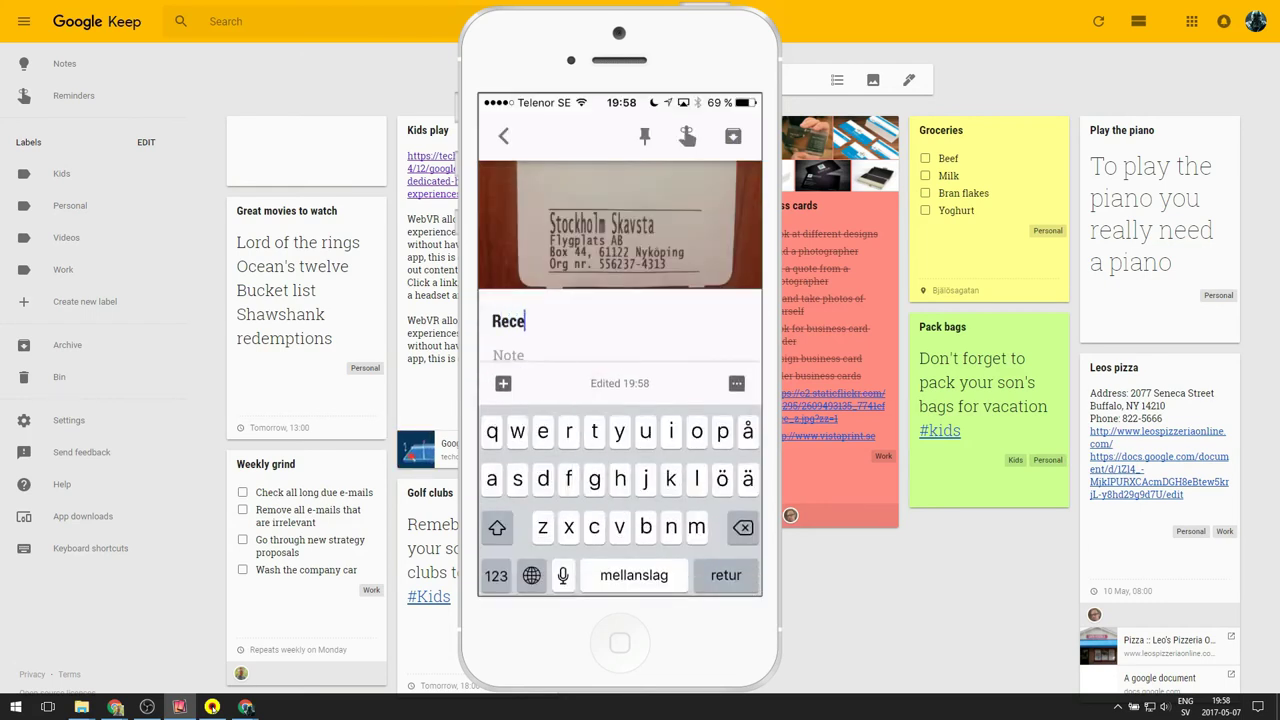
type("ipt")
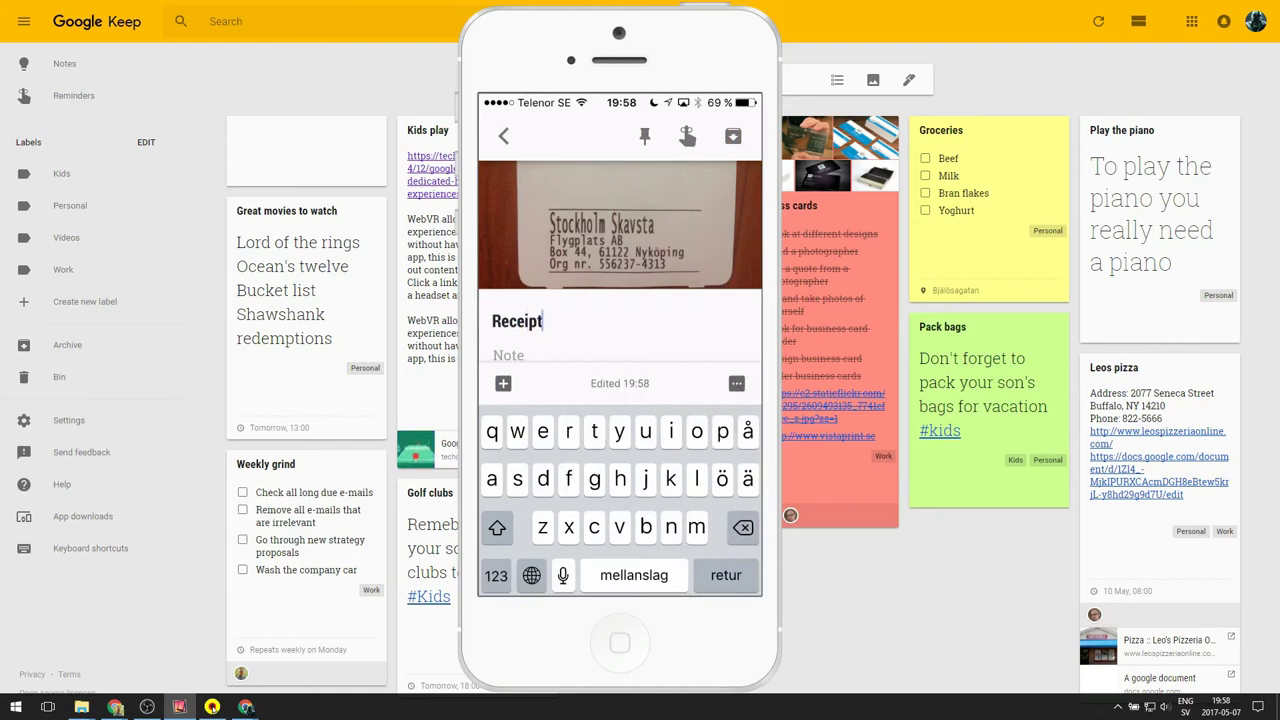
left_click(508, 355)
type("Par")
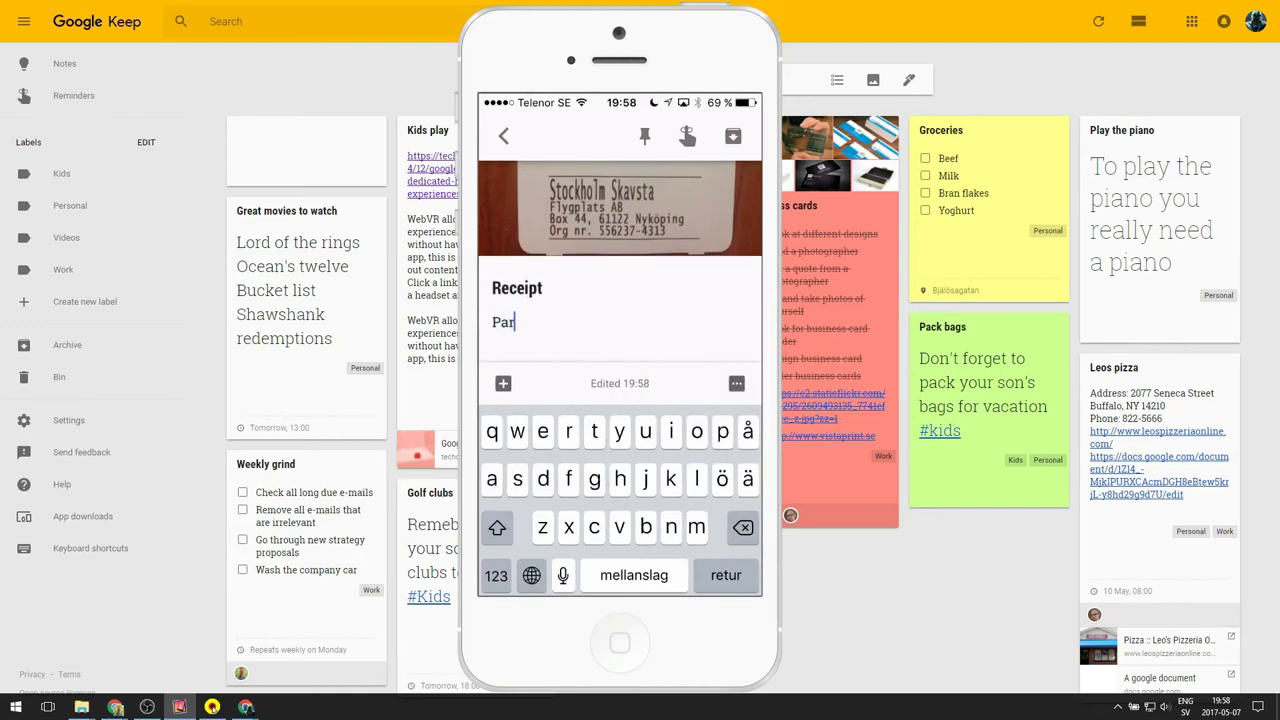
type("king")
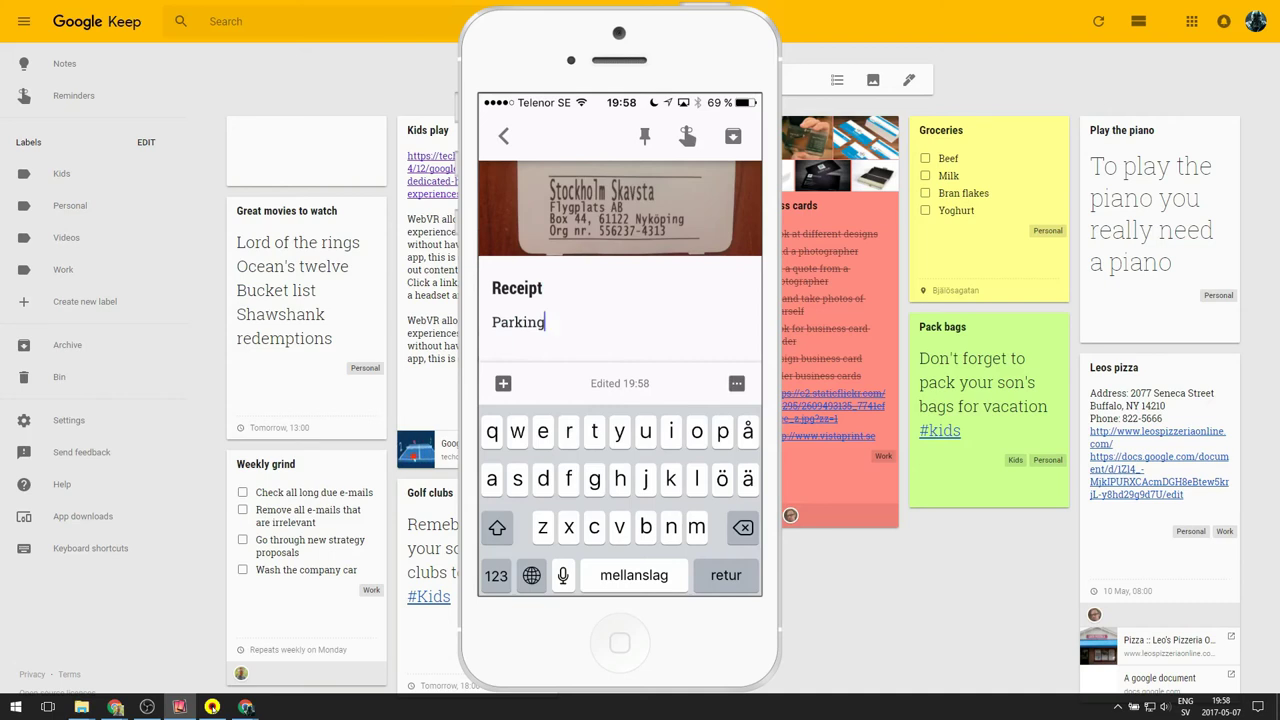
left_click(503, 136)
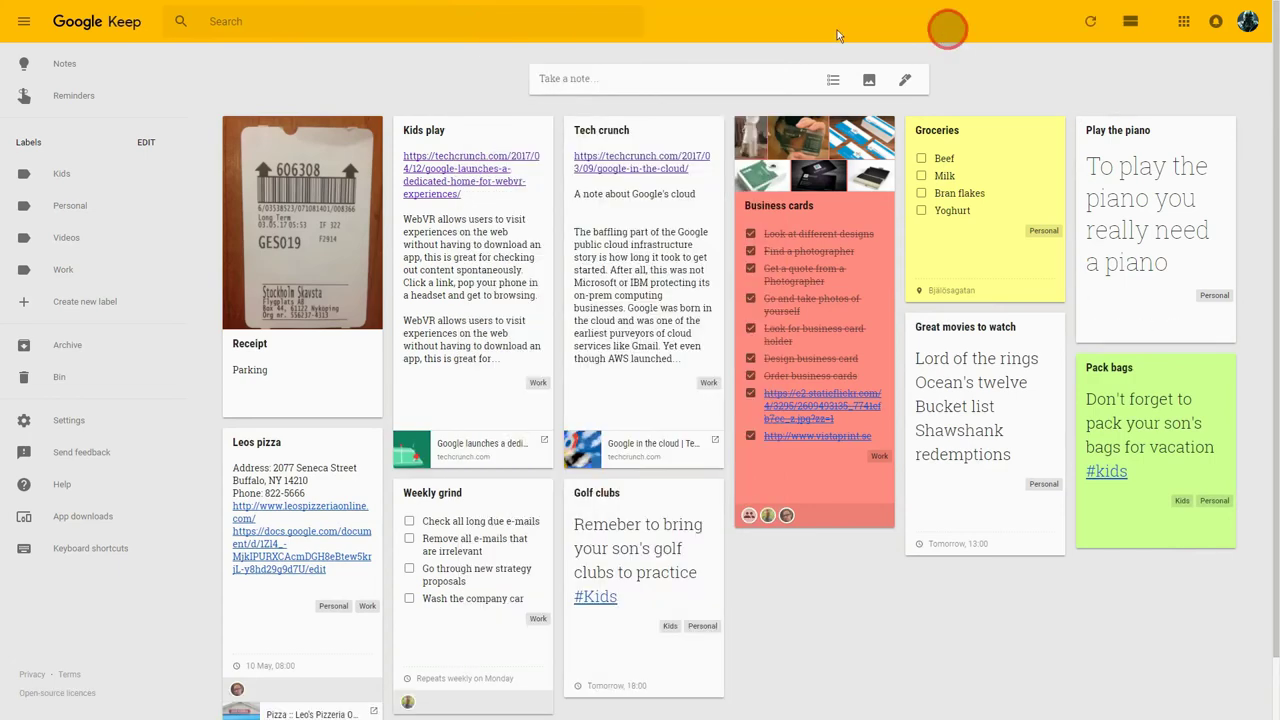
left_click(387, 21)
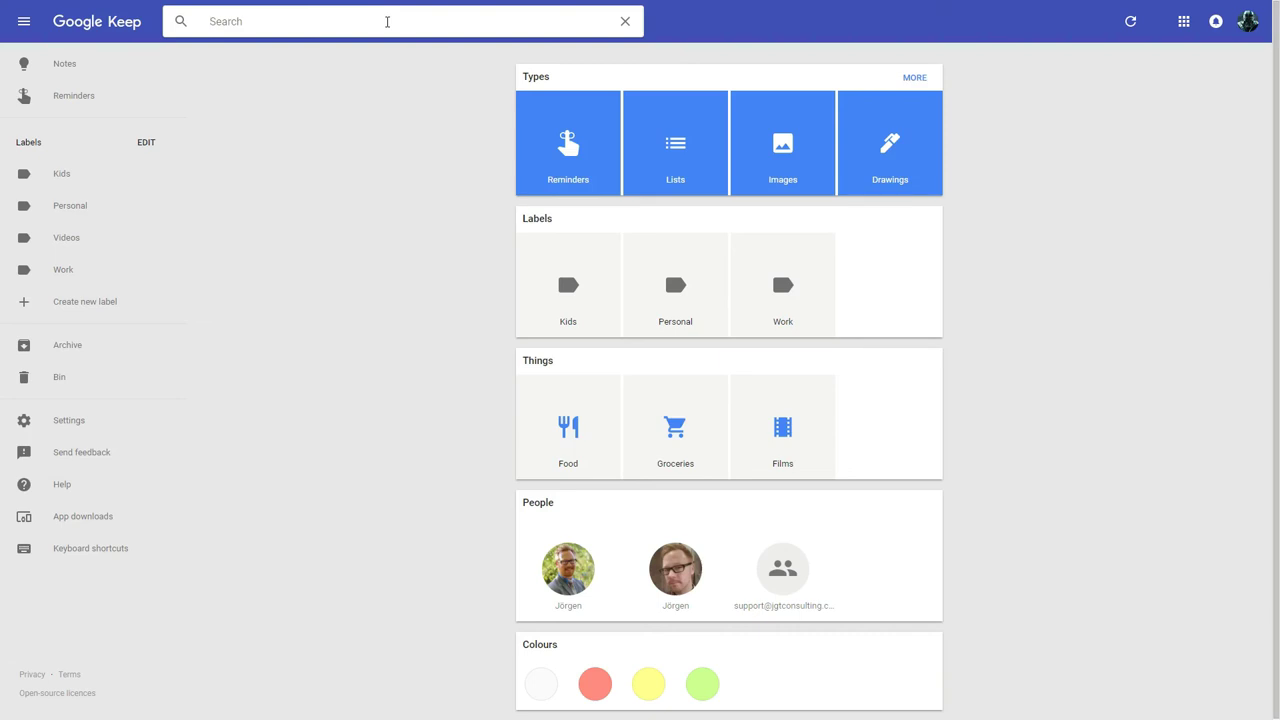
type("stock")
type("holm")
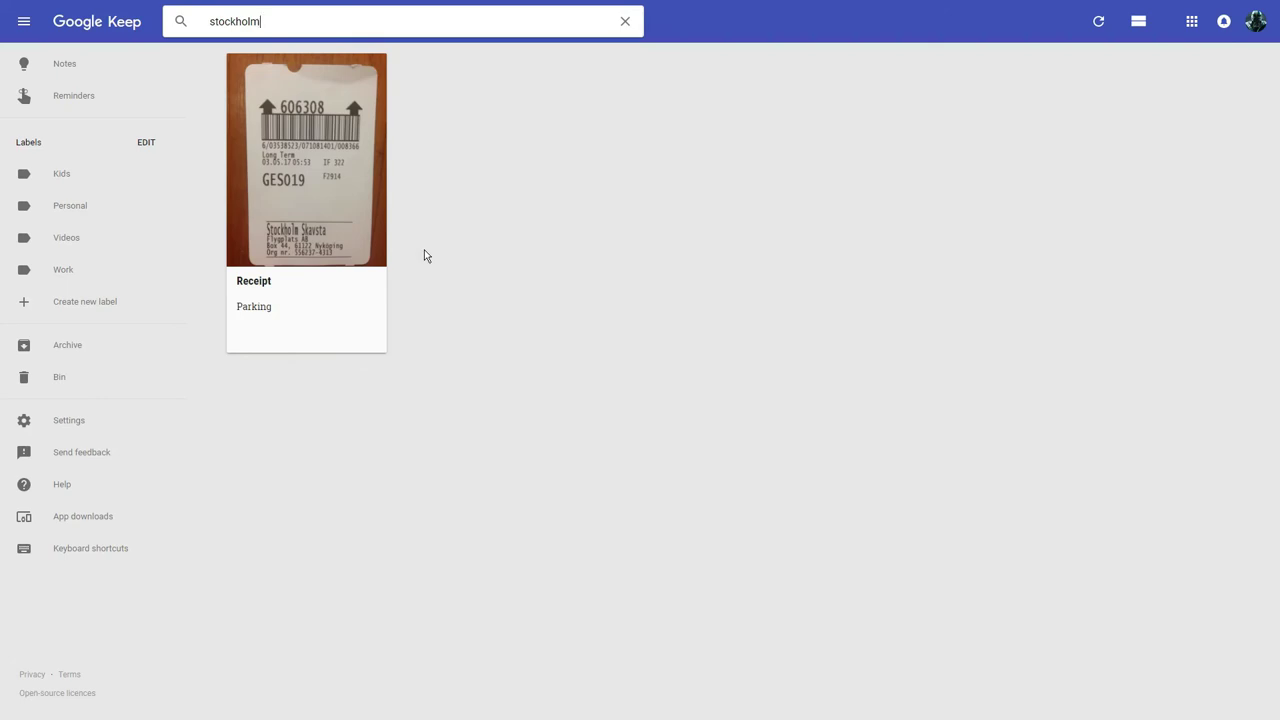
key("Escape")
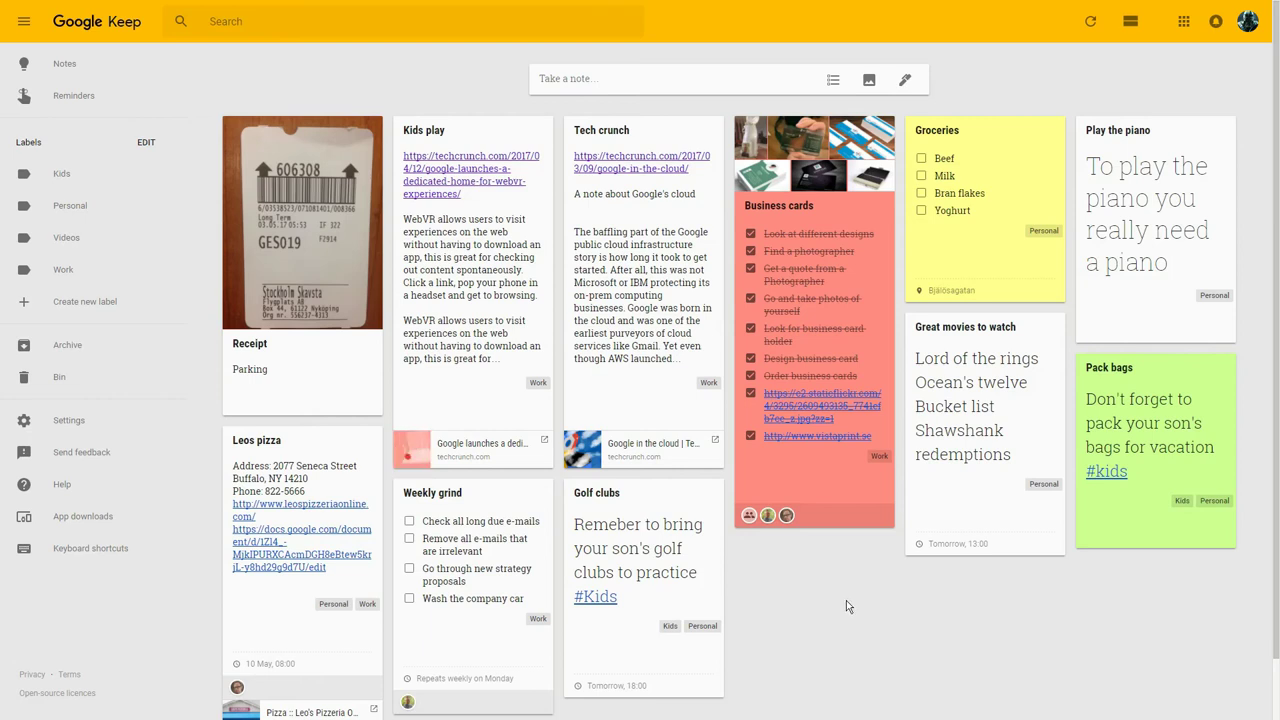
Copy the Kids play note to Google Docs and open the new document
mouse_move(517, 420)
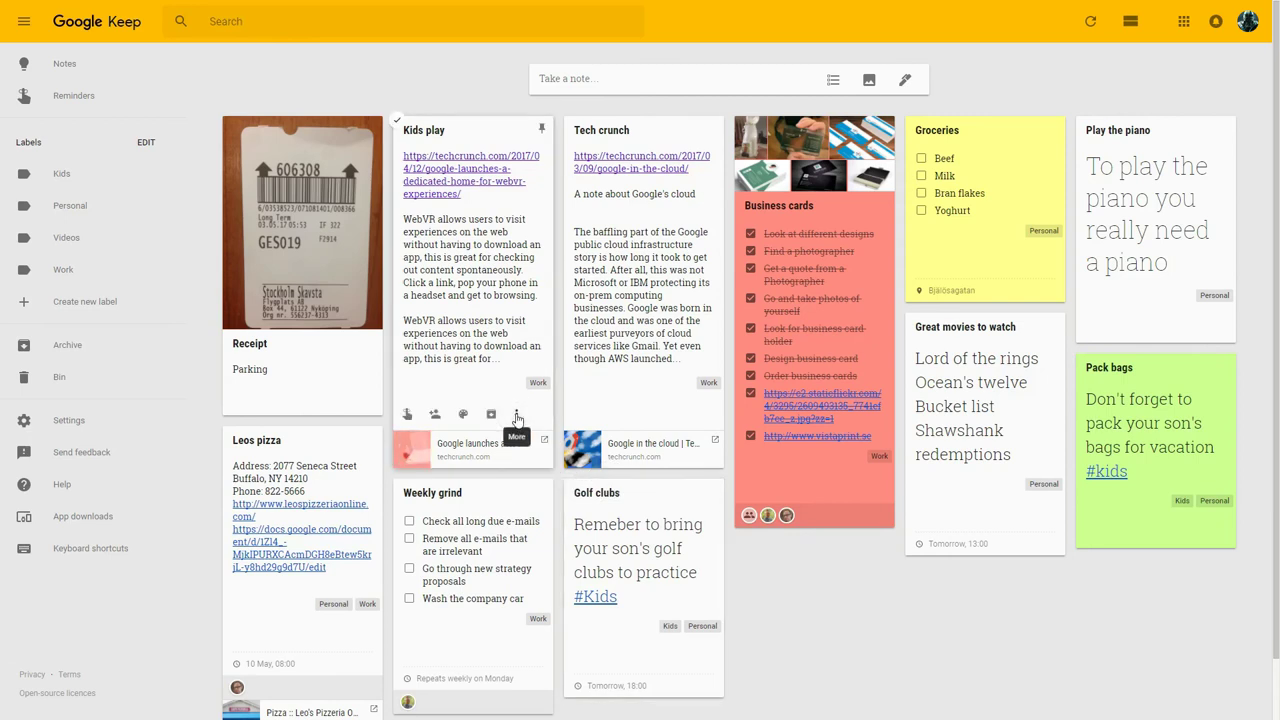
left_click(517, 418)
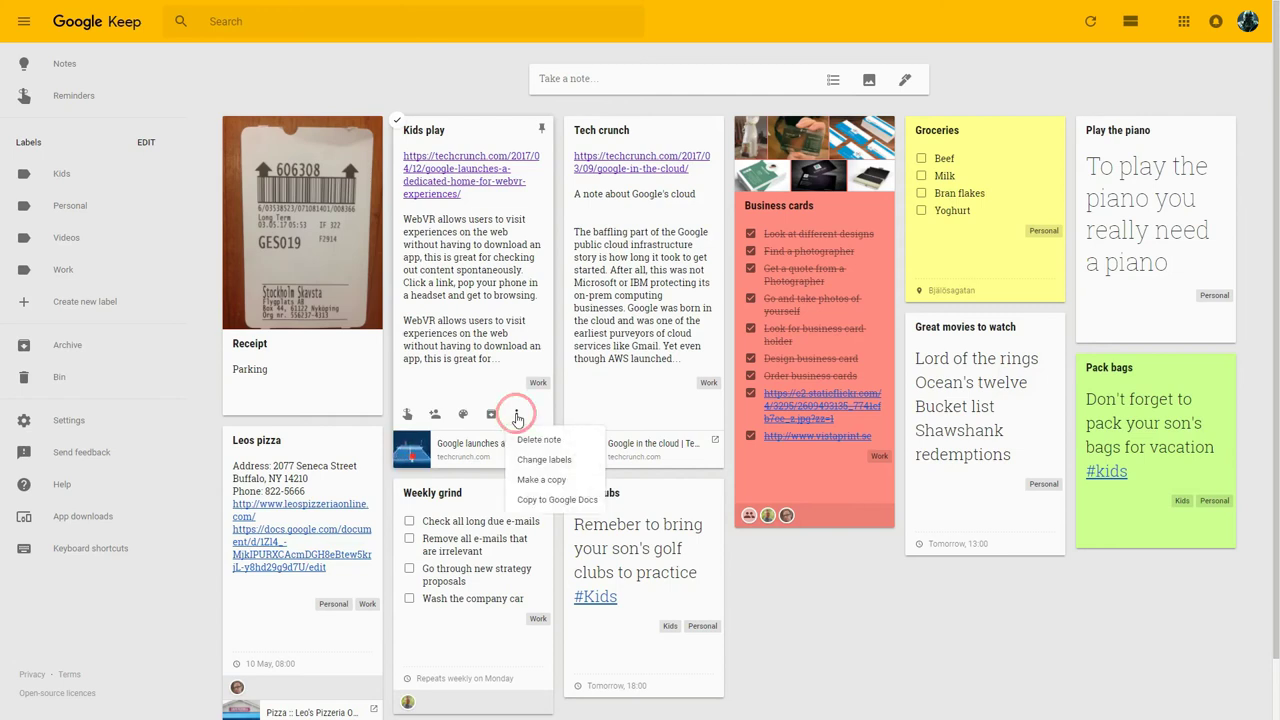
left_click(537, 501)
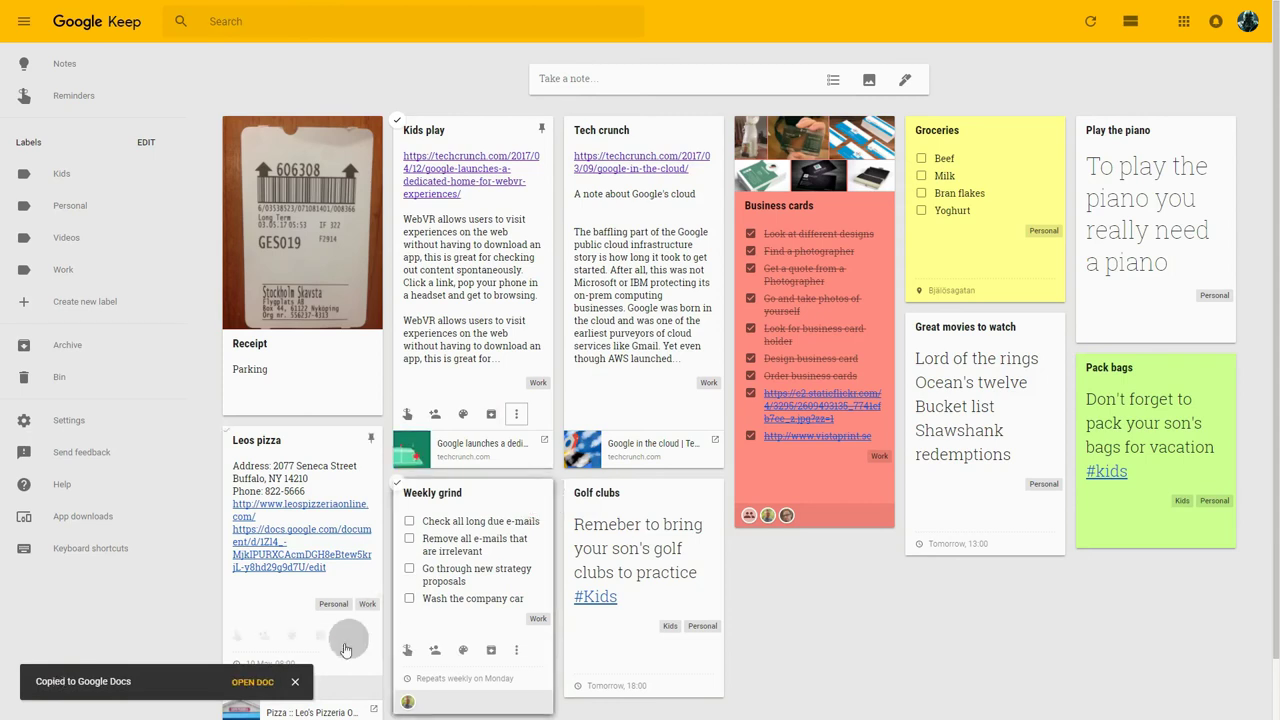
left_click(255, 684)
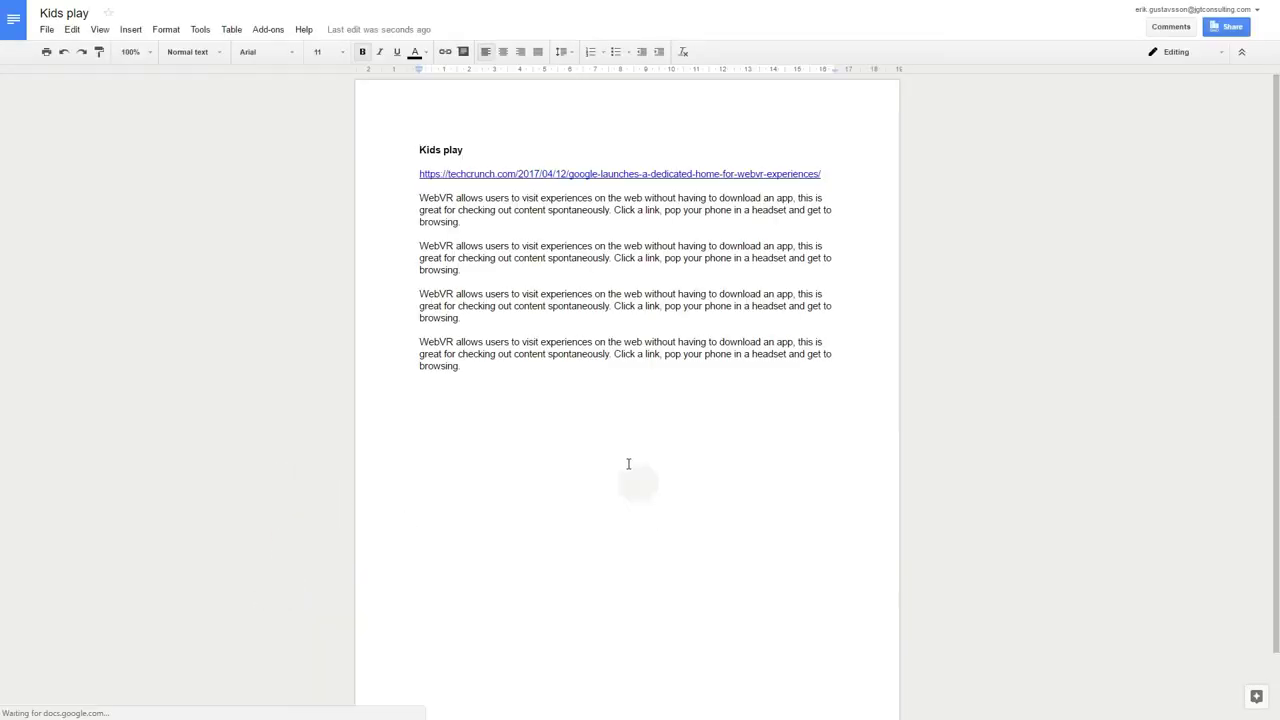
Append a new final line 'More things to document' to the Kids play document
left_click(618, 421)
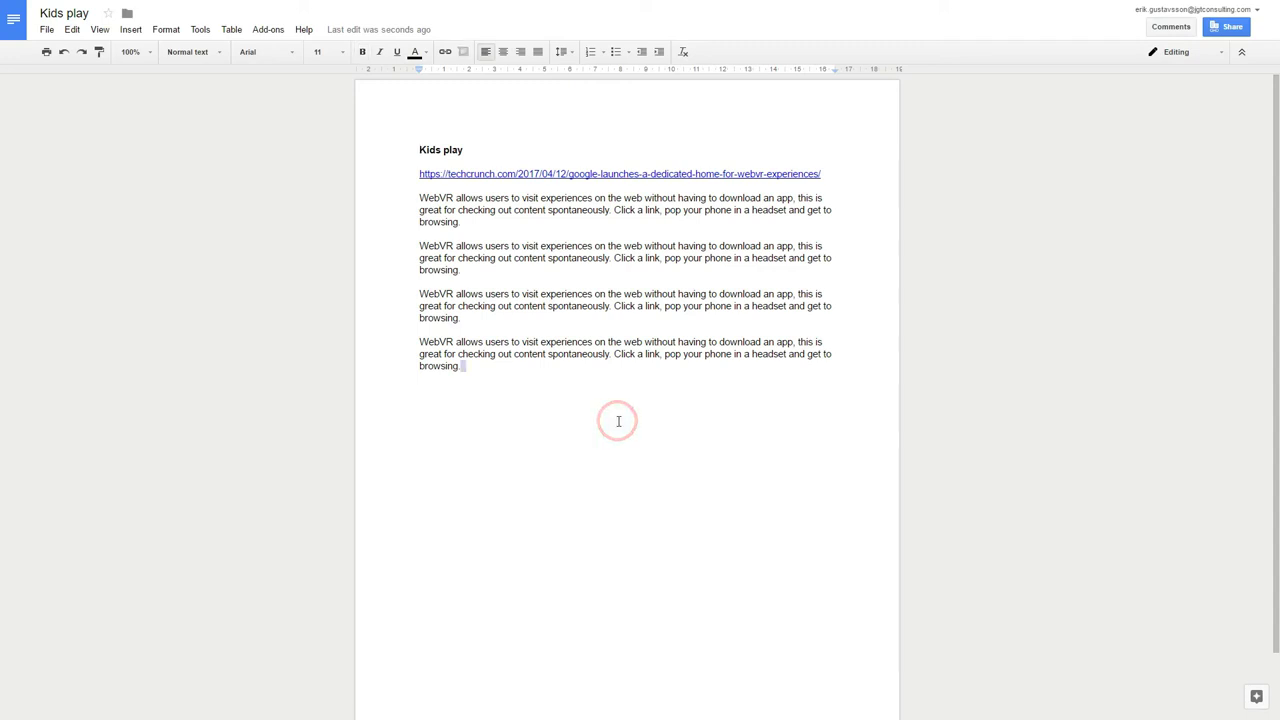
key("Return")
type("More things d")
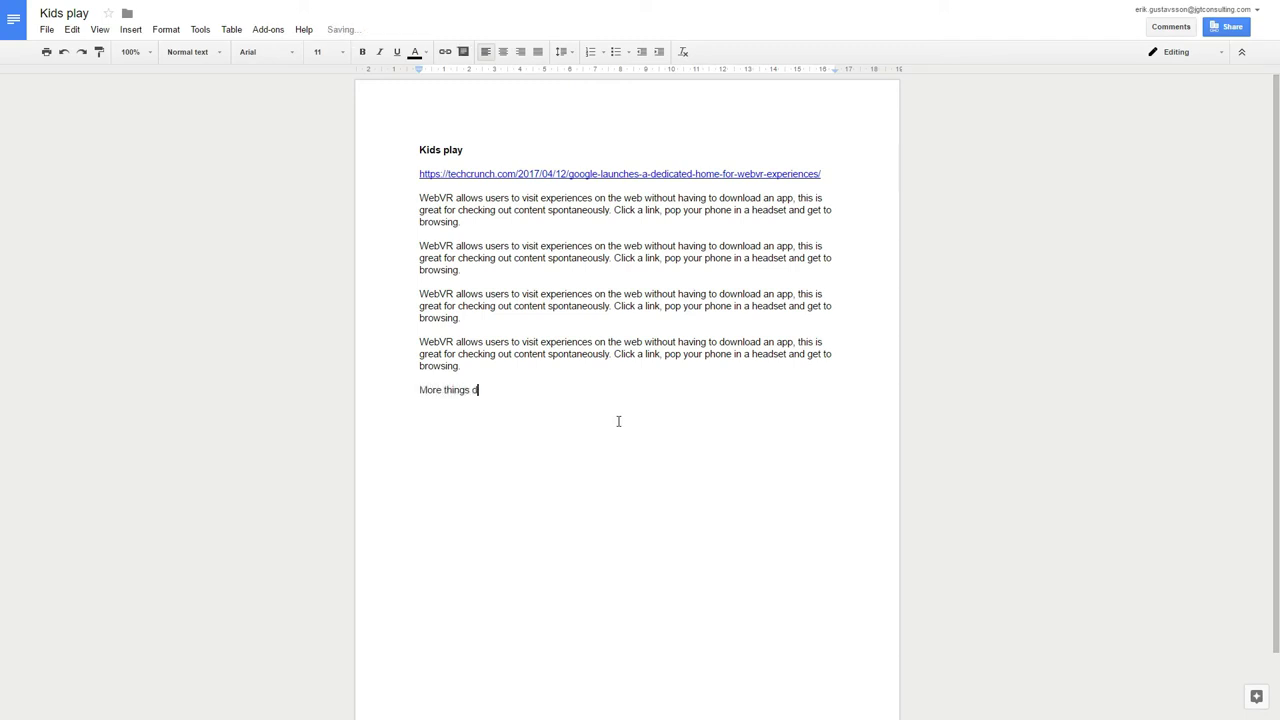
key("BackSpace")
type("to do")
type("cument")
key("Return")
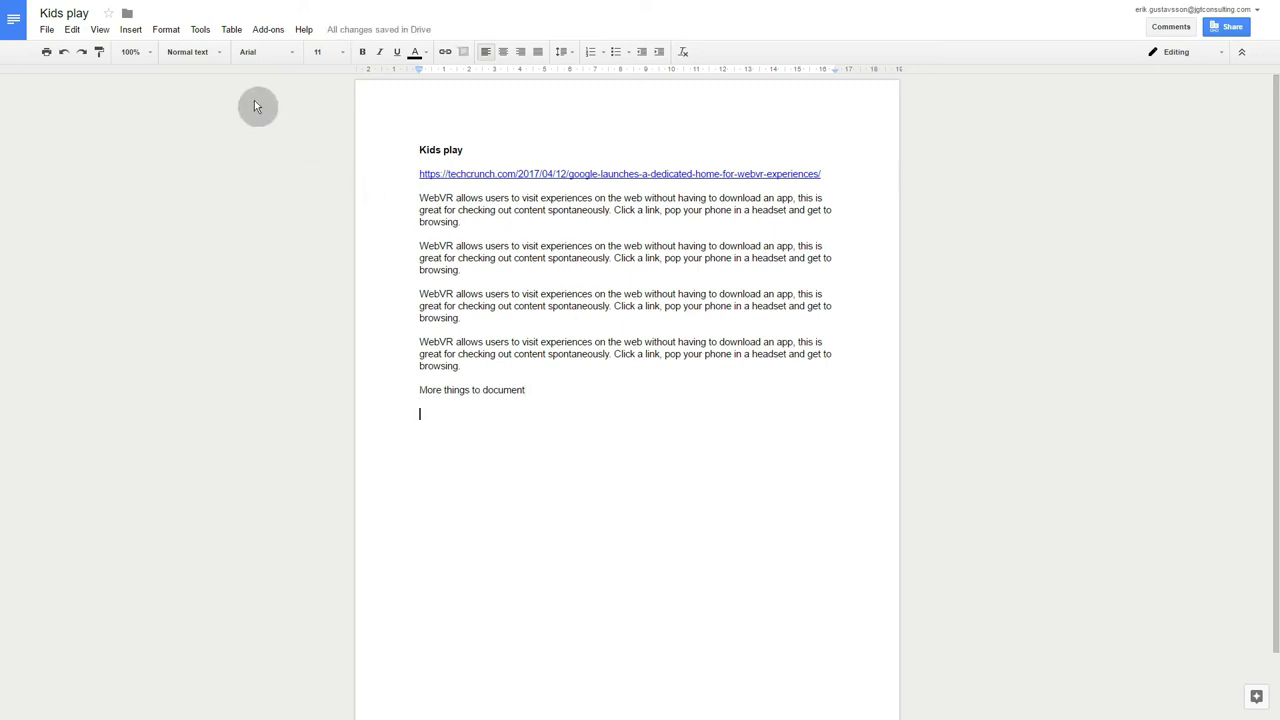
left_click(204, 33)
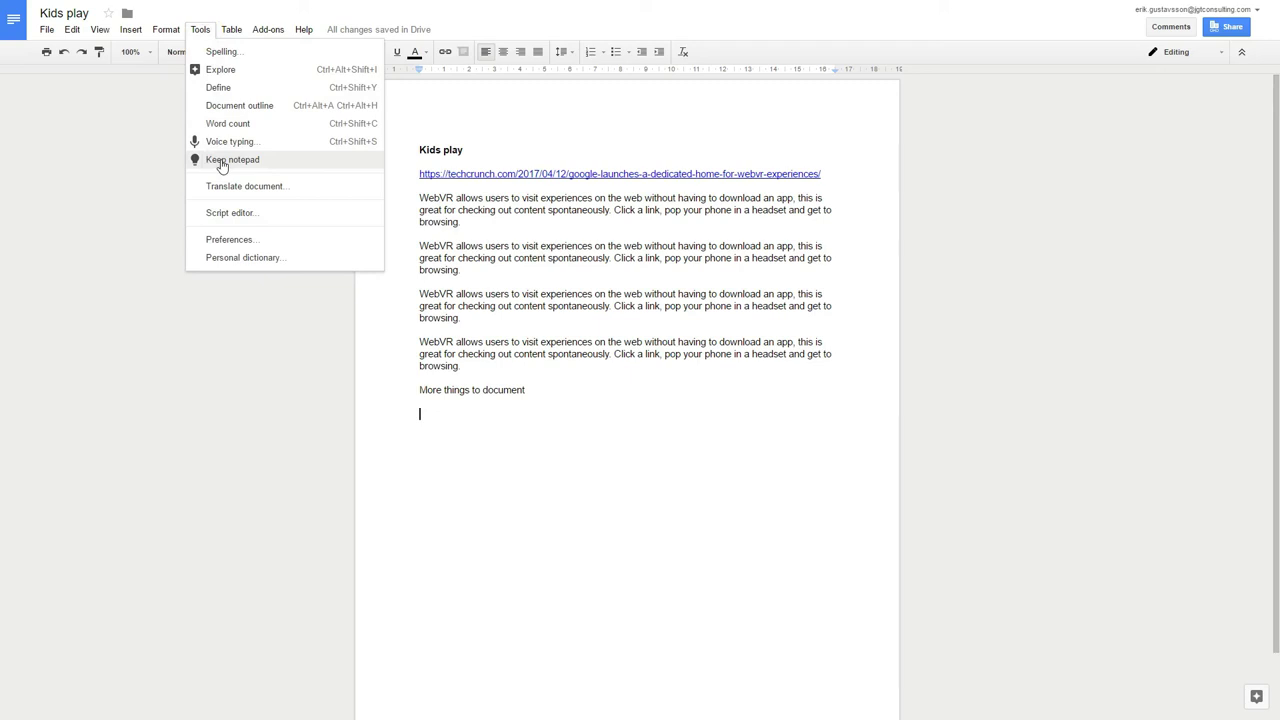
Open the Keep notepad panel and insert the Receipt and Kids play notes into the document
left_click(222, 162)
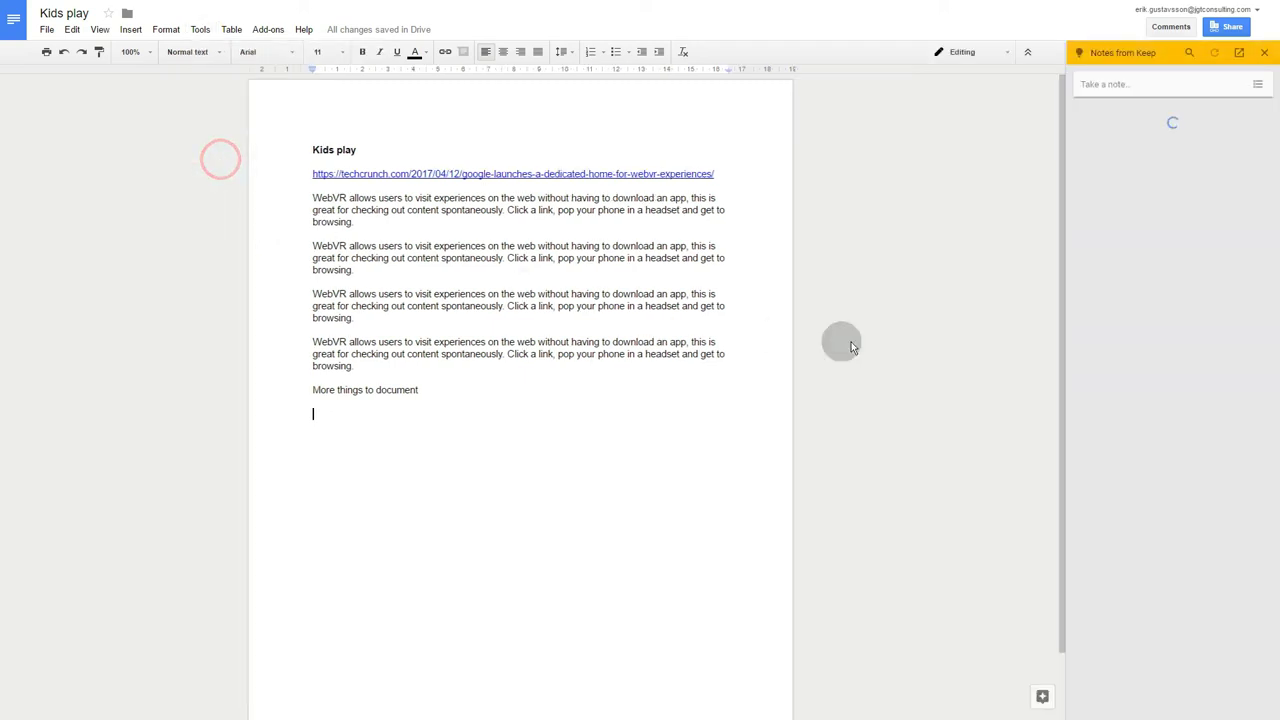
left_click(917, 371)
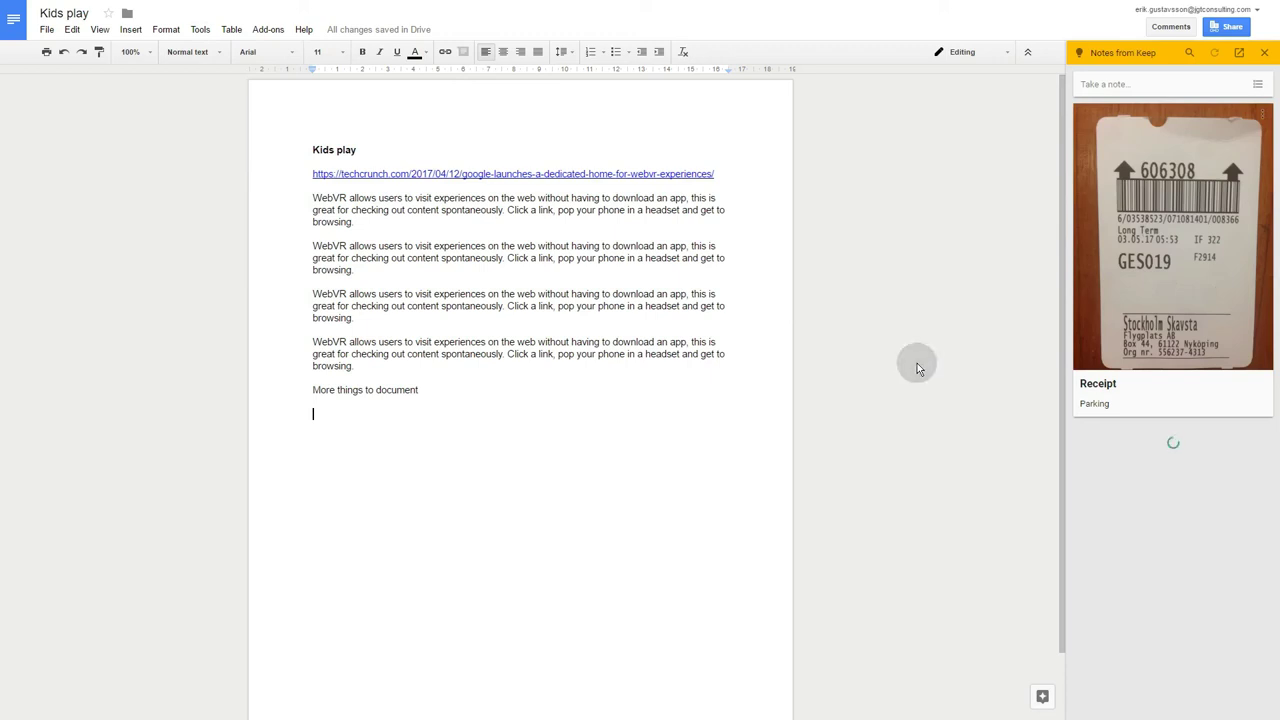
left_click_drag(1040, 443, 1003, 449)
mouse_move(995, 445)
left_mouse_down()
mouse_move(1163, 398)
mouse_move(514, 551)
left_mouse_up()
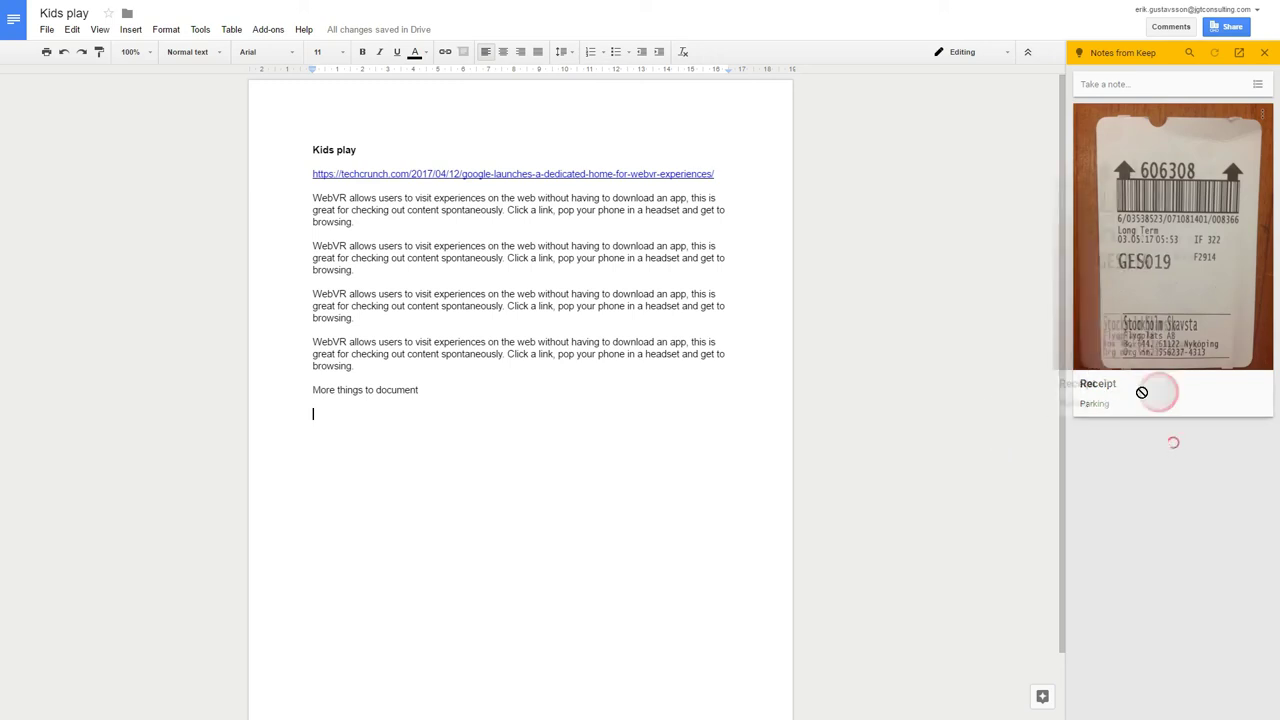
left_click_drag(513, 550, 512, 545)
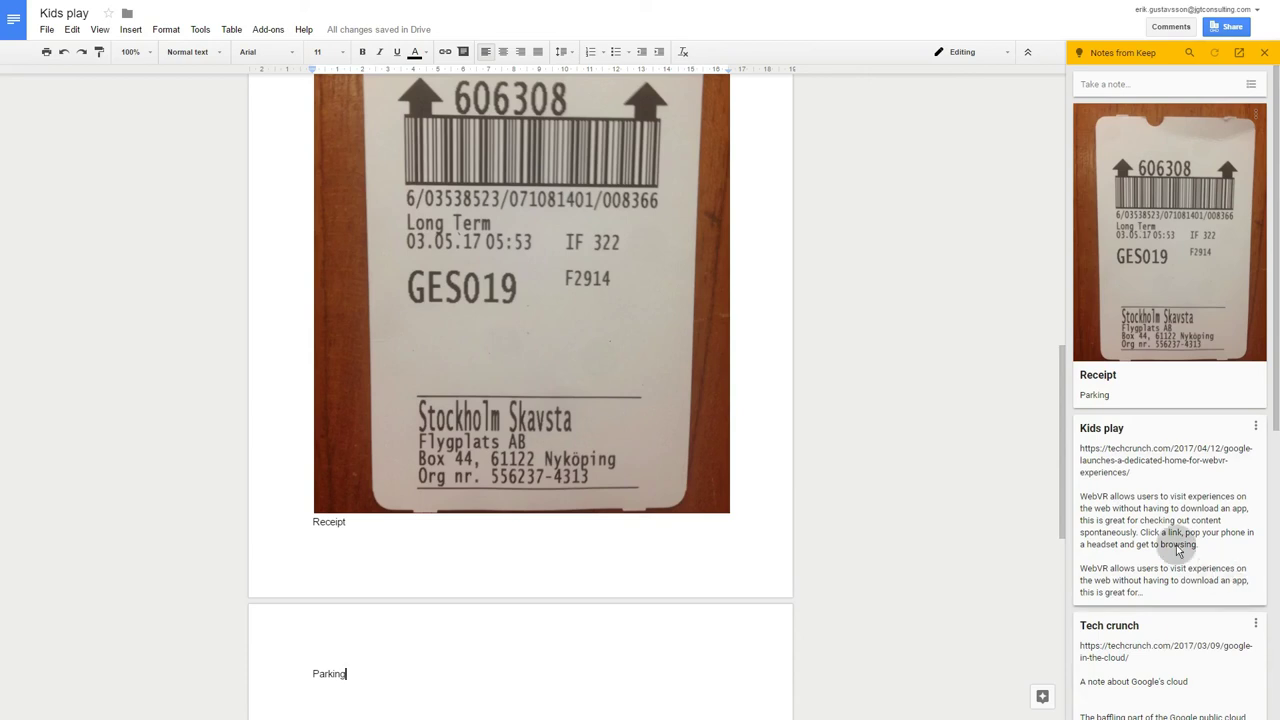
left_click_drag(1177, 543, 522, 645)
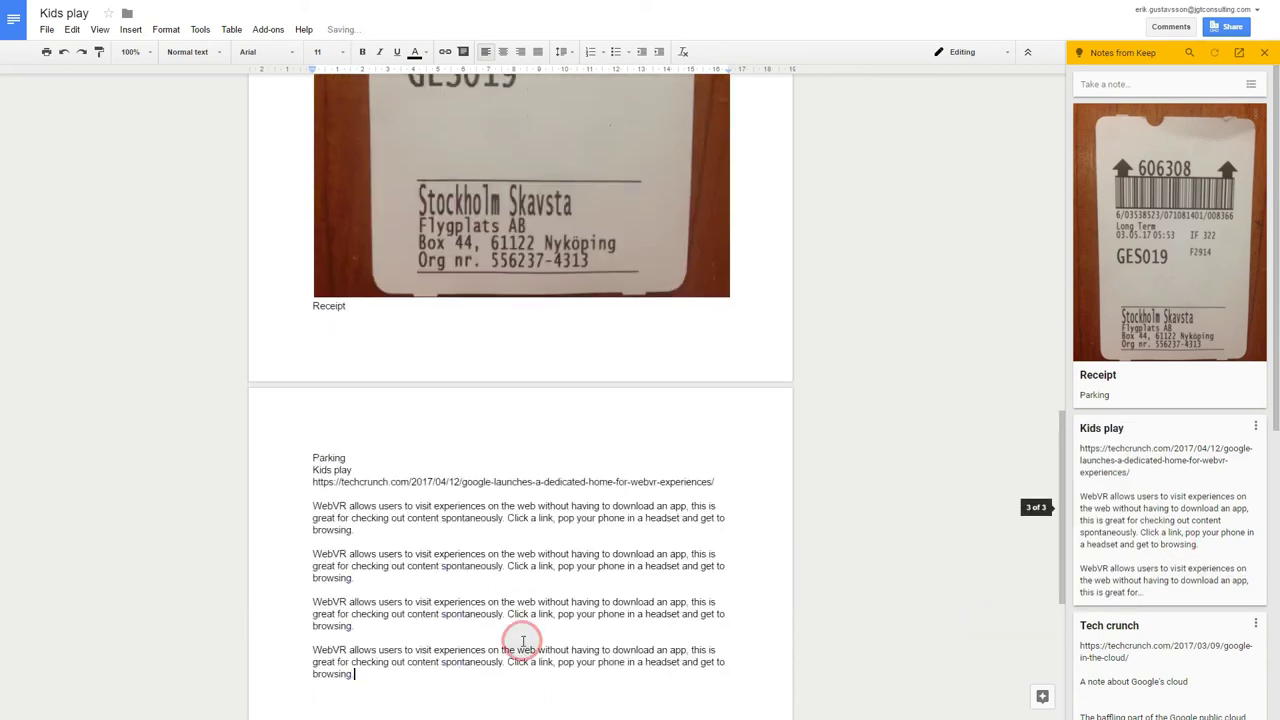